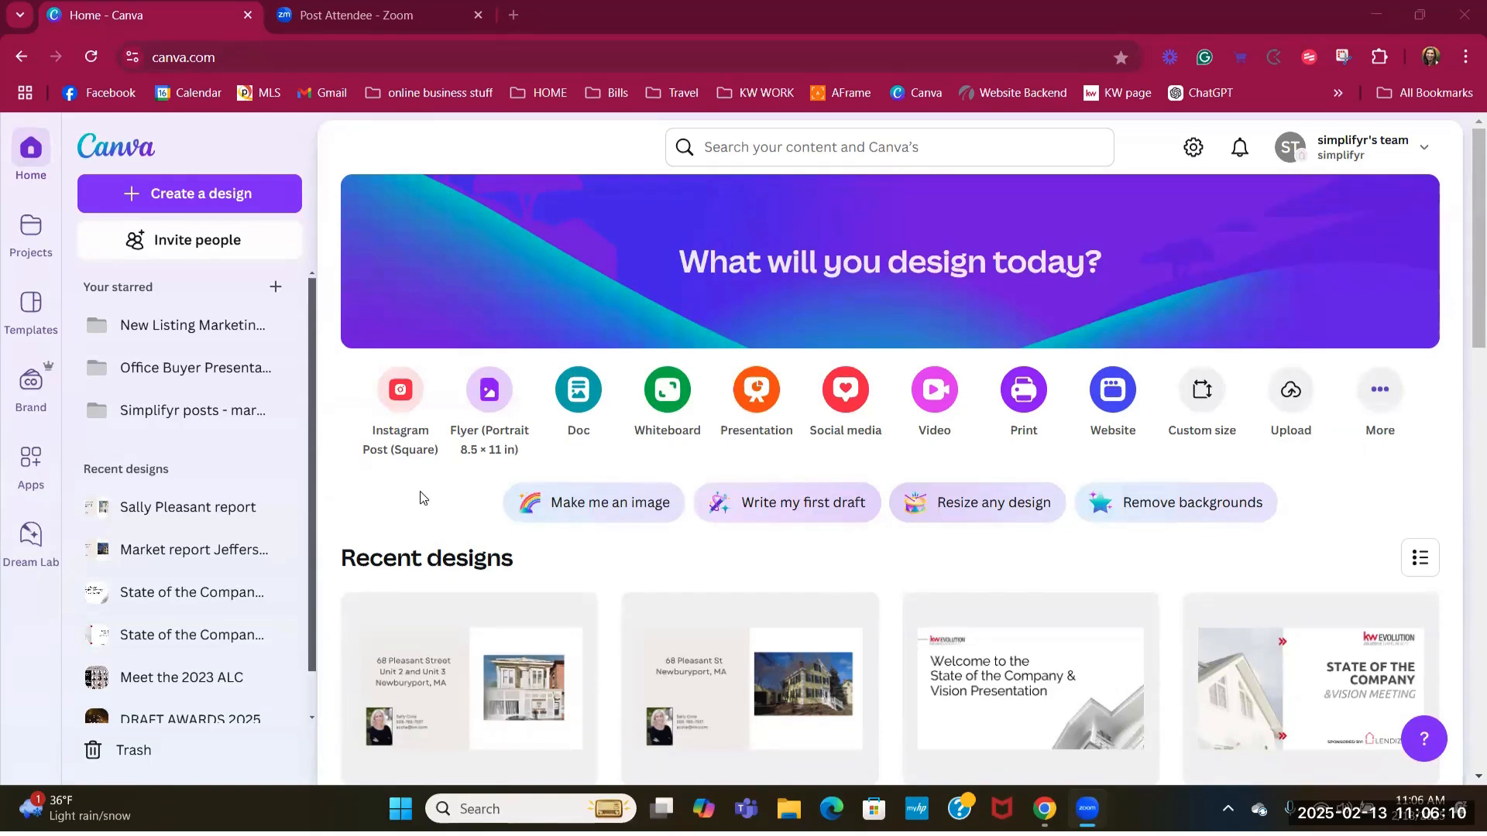
- Create a new 8.5 × 11 in portrait flyer and search its templates for "real estate flyer"
{"action": "left_click", "coordinate": [235, 195]}
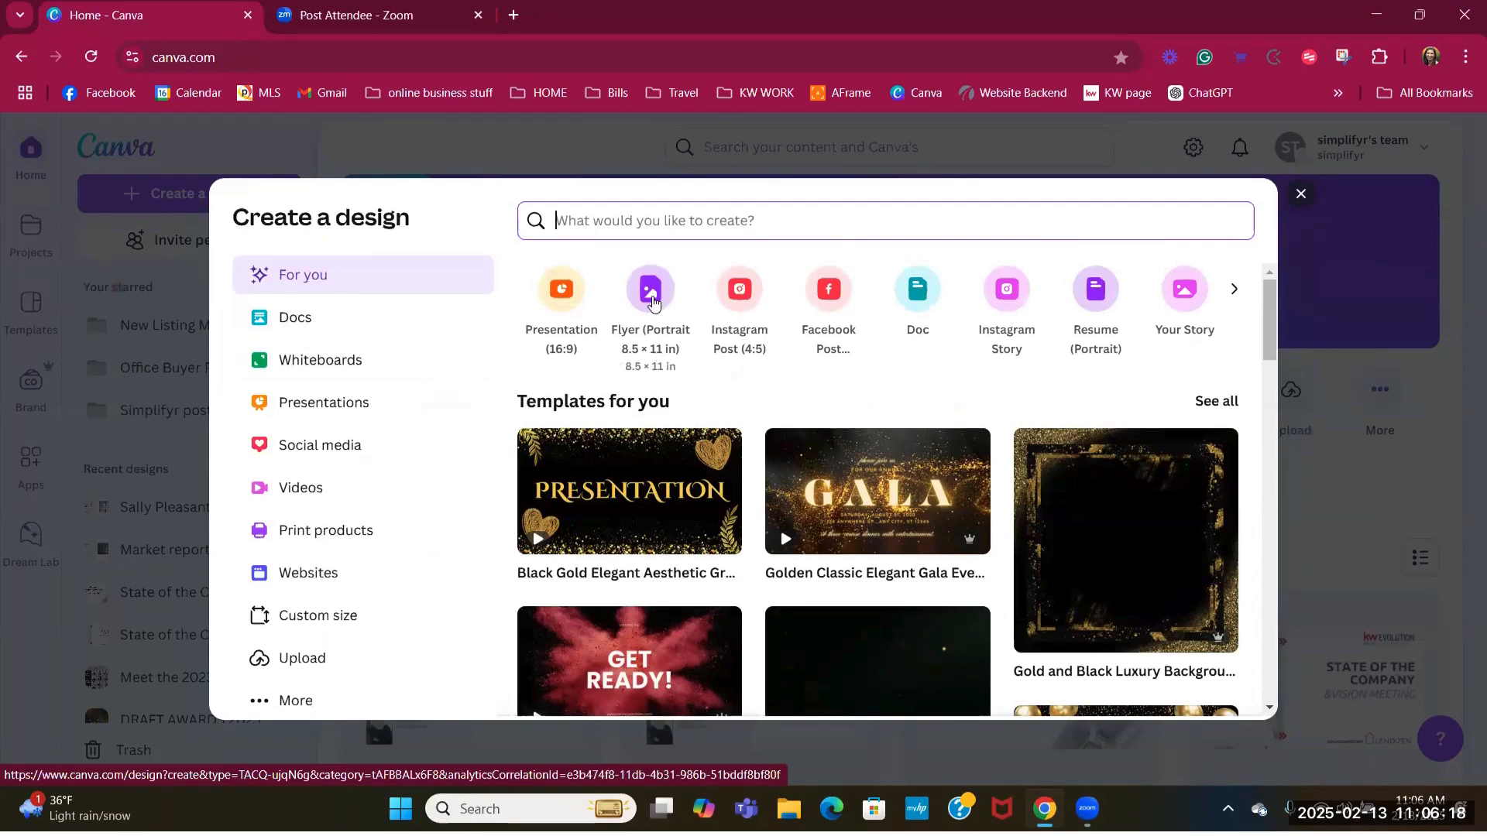
{"action": "left_click", "coordinate": [652, 301]}
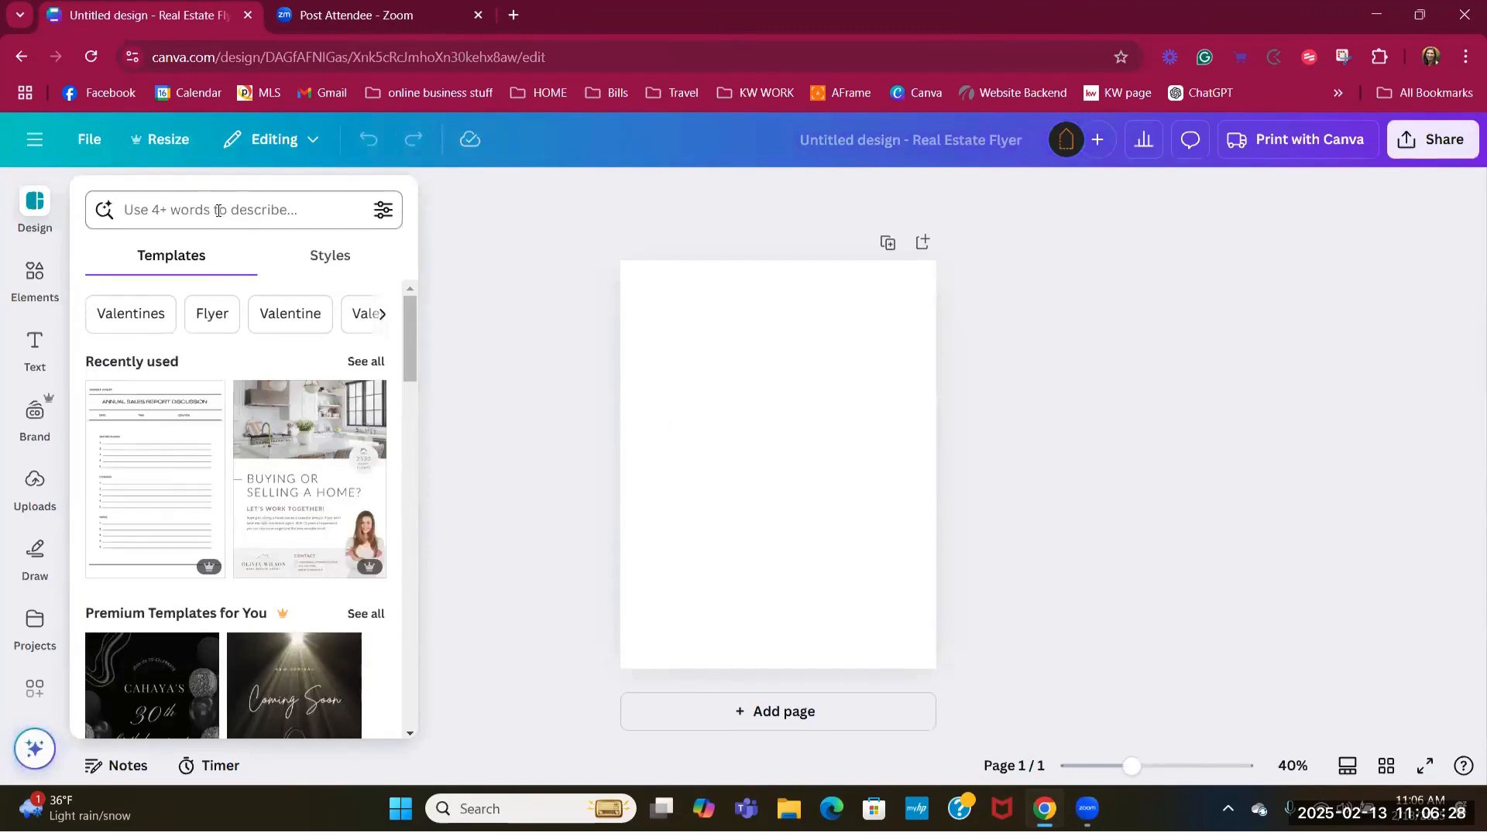
{"action": "left_click", "coordinate": [218, 210]}
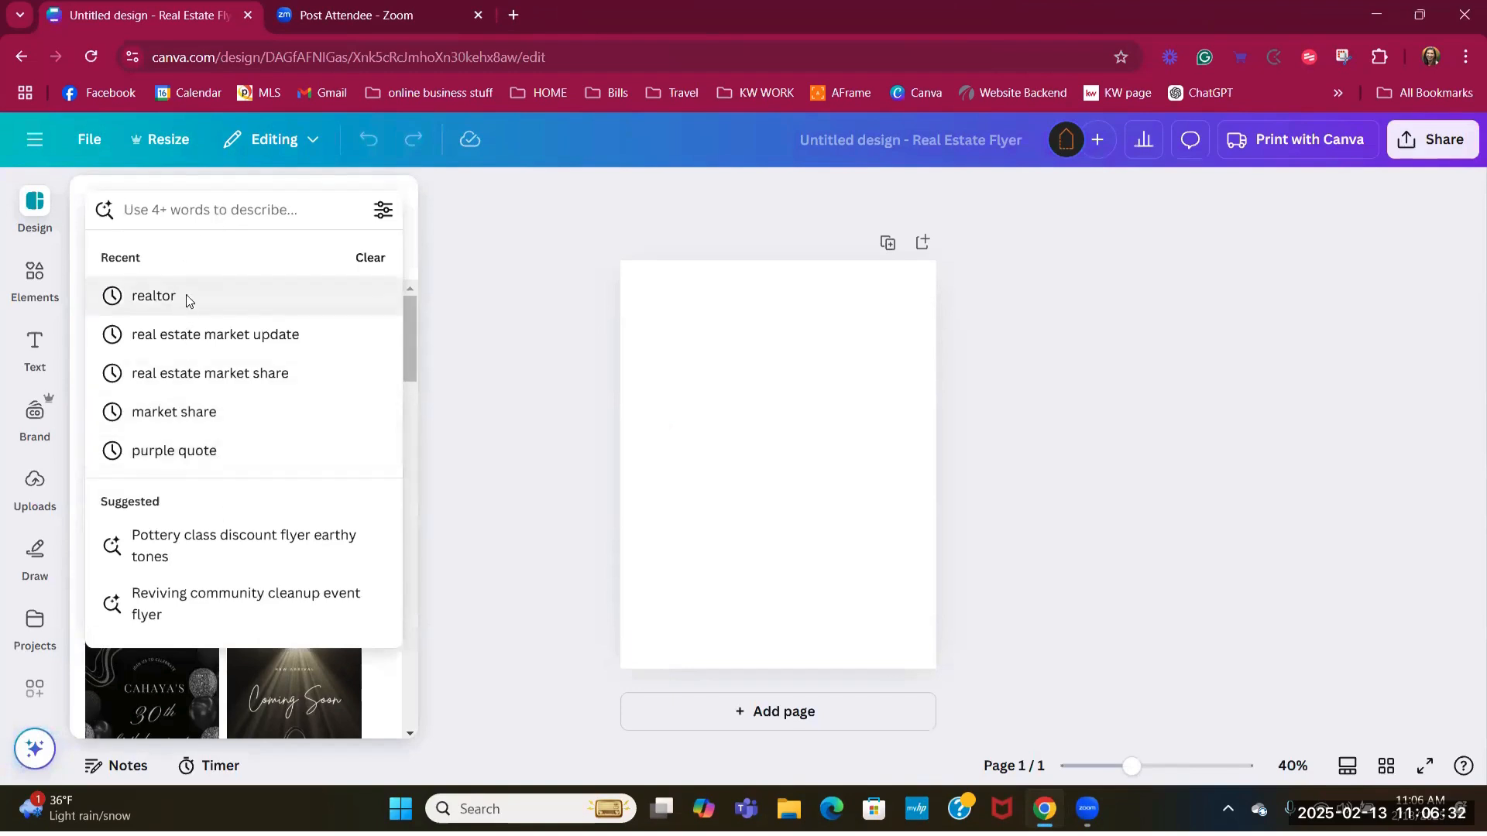
{"action": "left_click", "coordinate": [208, 210]}
{"action": "type", "text": "rea; estate"}
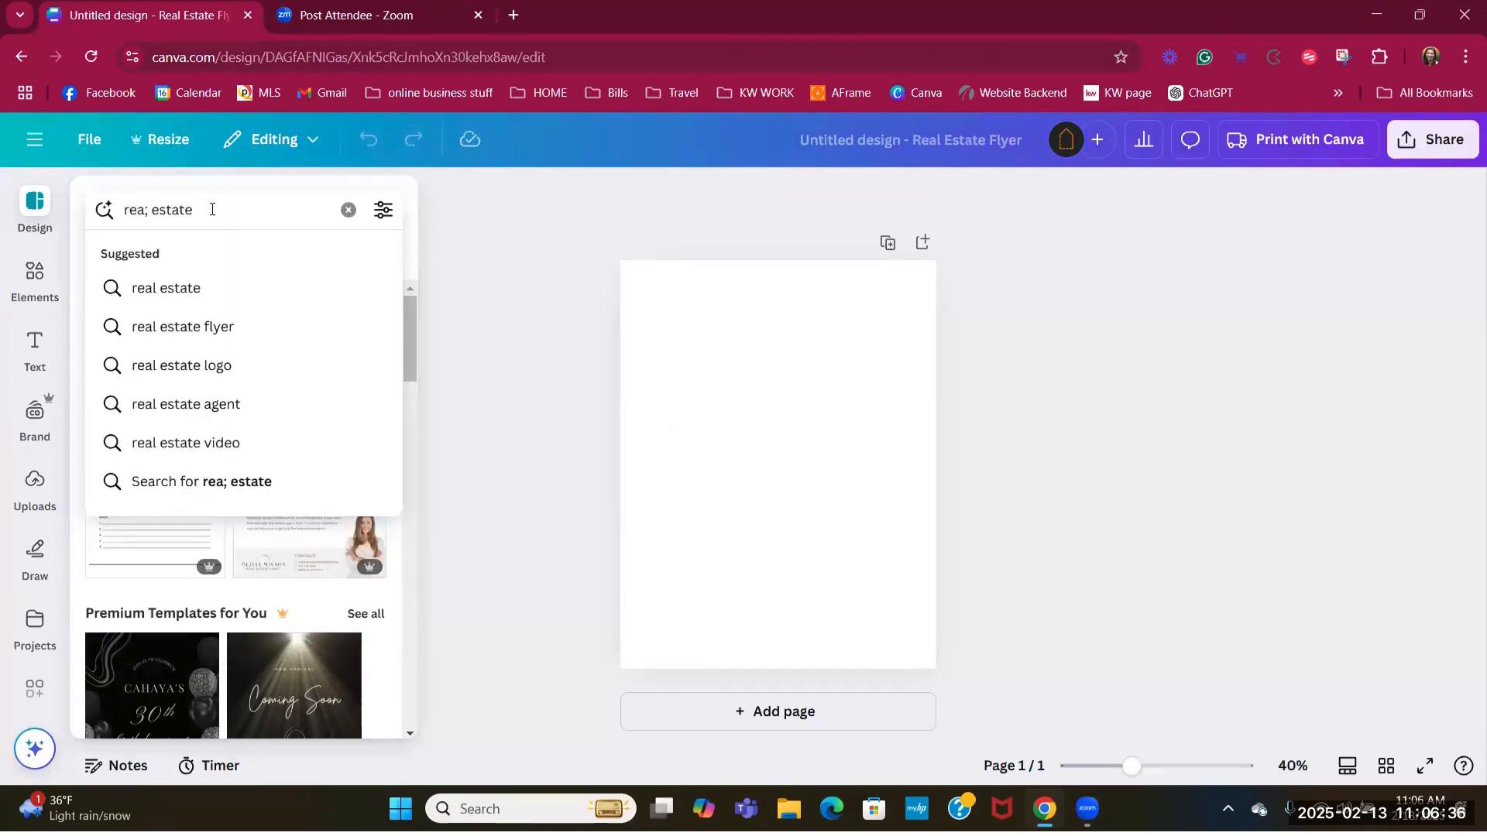
{"action": "left_click", "coordinate": [240, 328]}
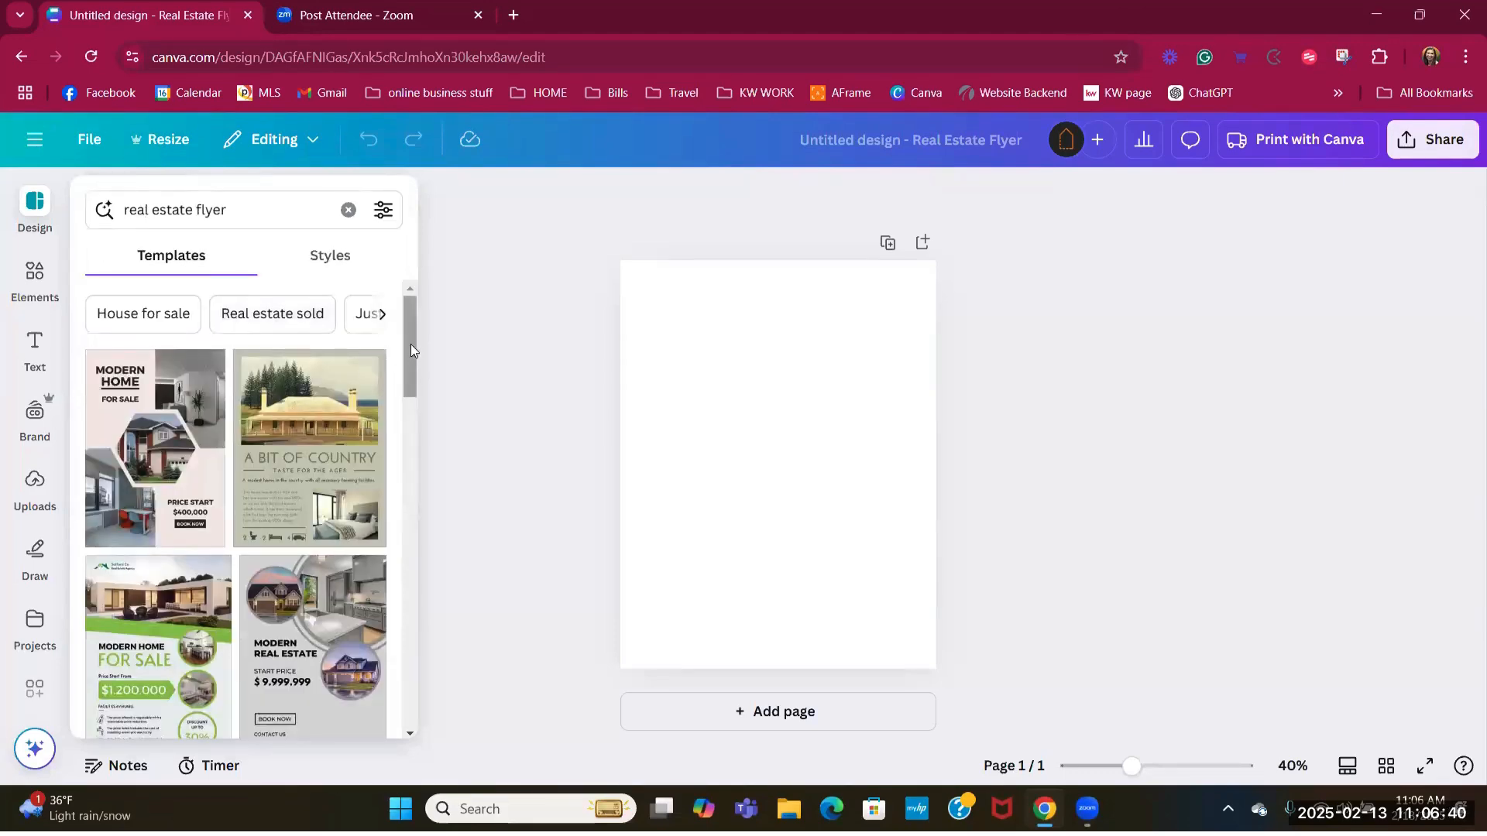
- Narrow the template suggestions to House for sale and New listing, and apply the gray minimalist Just Listed real estate flyer template
{"action": "mouse_move", "coordinate": [410, 344]}
{"action": "left_mouse_down"}
{"action": "mouse_move", "coordinate": [407, 596]}
{"action": "mouse_move", "coordinate": [429, 657]}
{"action": "mouse_move", "coordinate": [367, 378]}
{"action": "mouse_move", "coordinate": [395, 337]}
{"action": "left_mouse_up"}
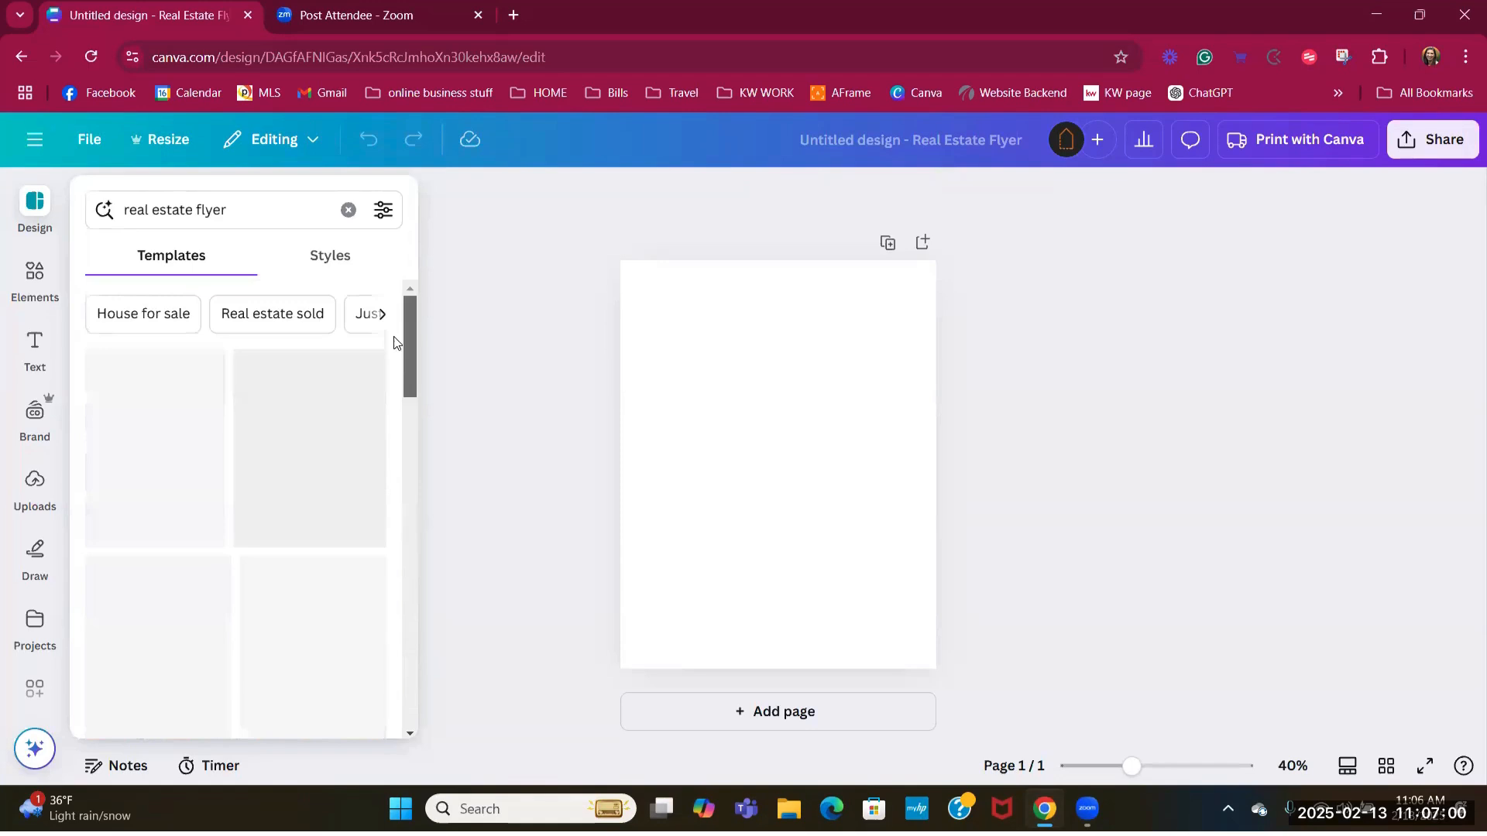
{"action": "left_click", "coordinate": [144, 314]}
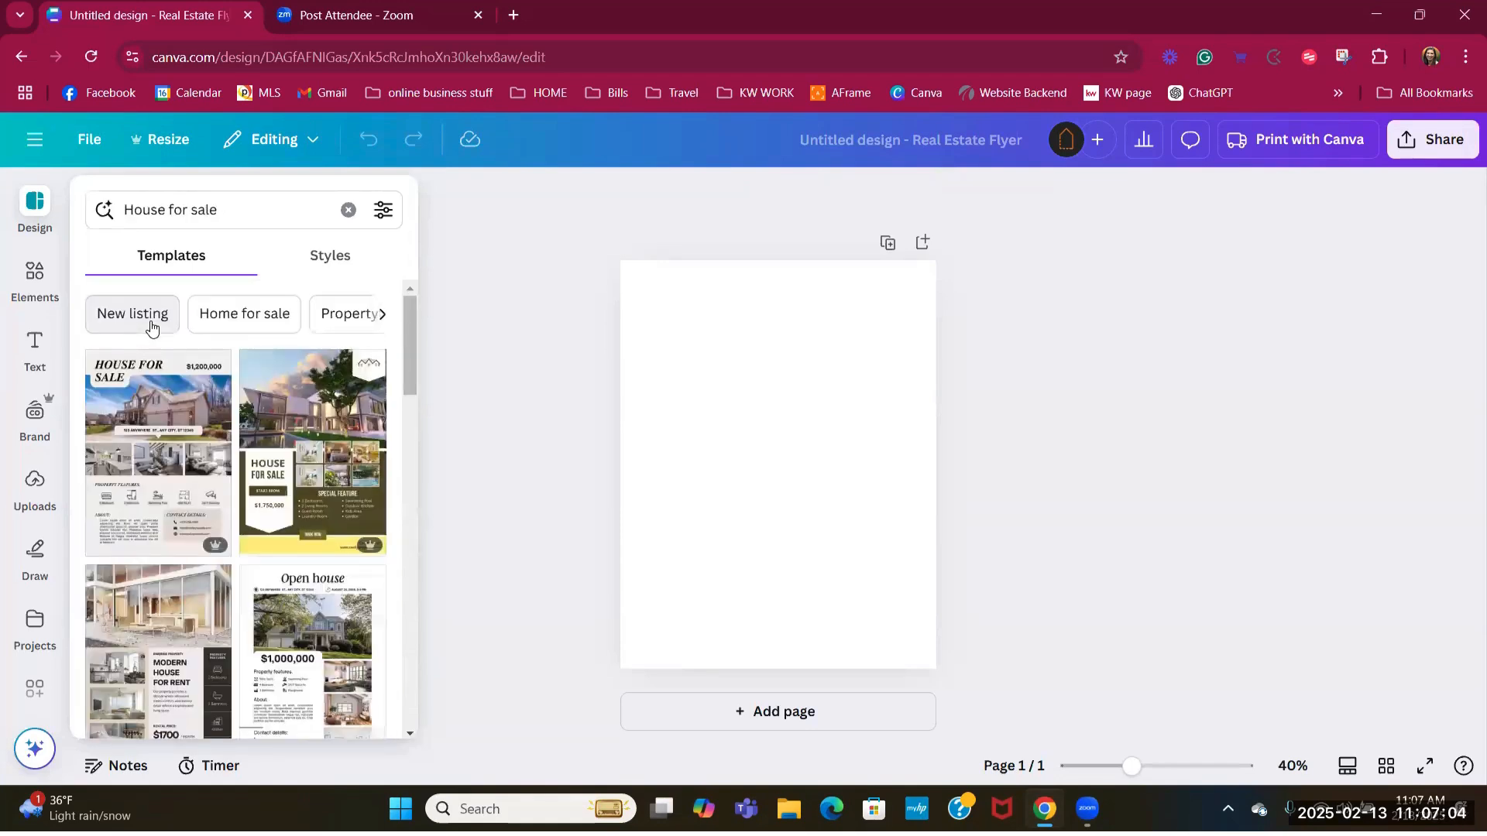
{"action": "left_click", "coordinate": [151, 326]}
{"action": "scroll", "coordinate": [300, 449], "scroll_direction": "down", "scroll_amount": 3}
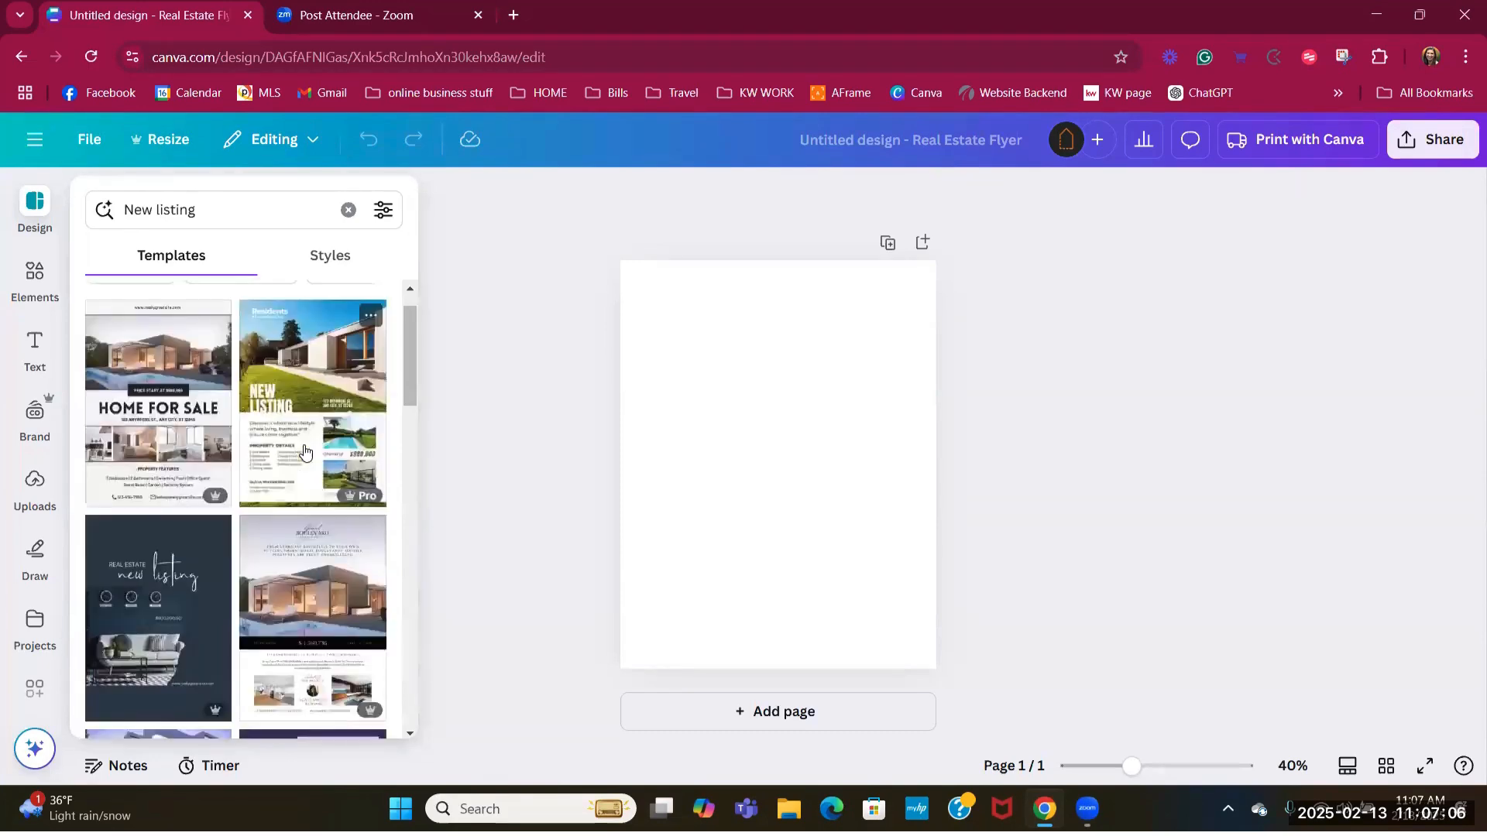
{"action": "scroll", "coordinate": [267, 489], "scroll_direction": "down", "scroll_amount": 5}
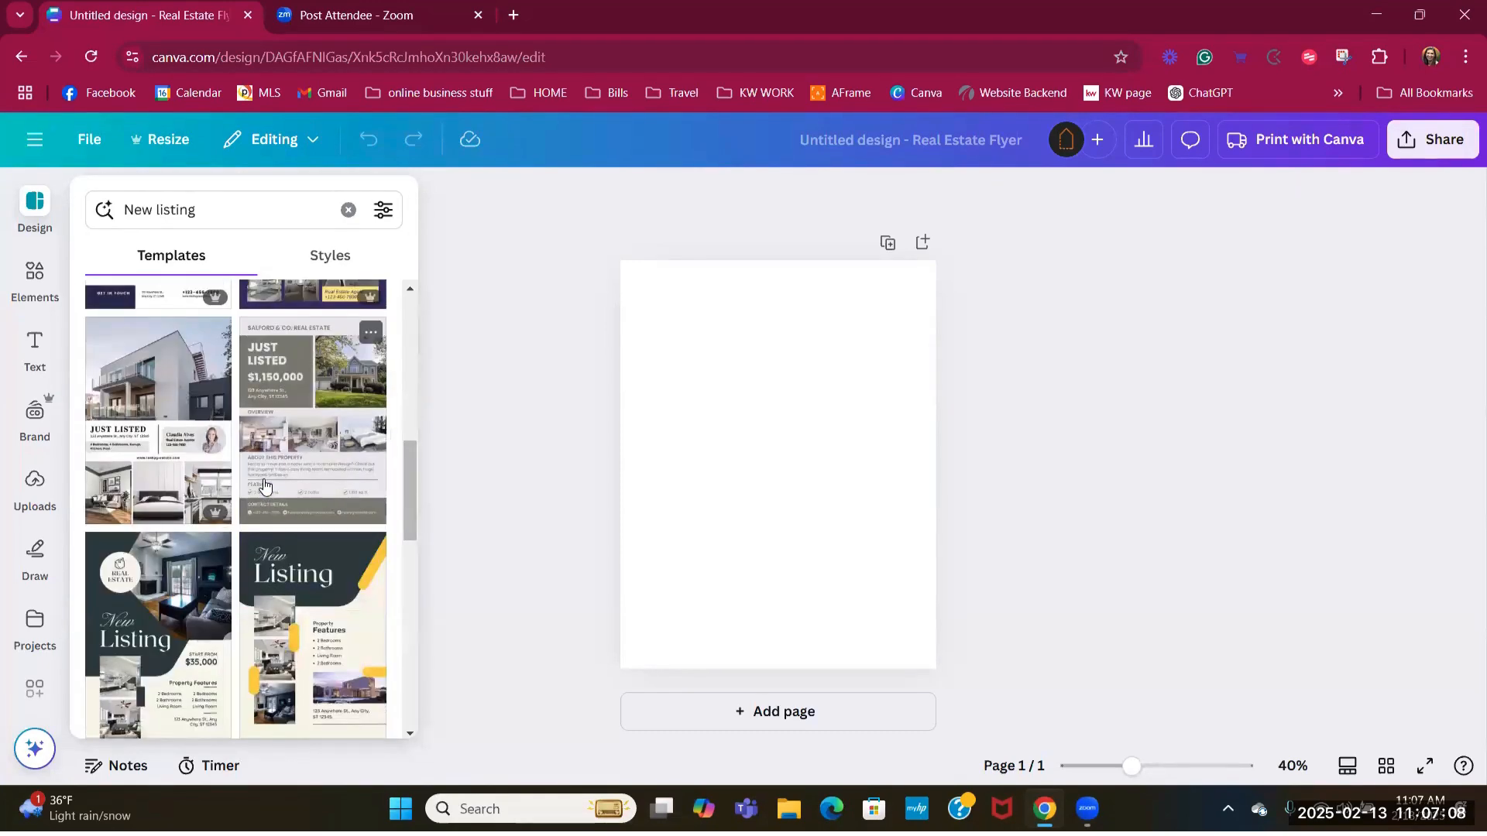
{"action": "left_click", "coordinate": [297, 405]}
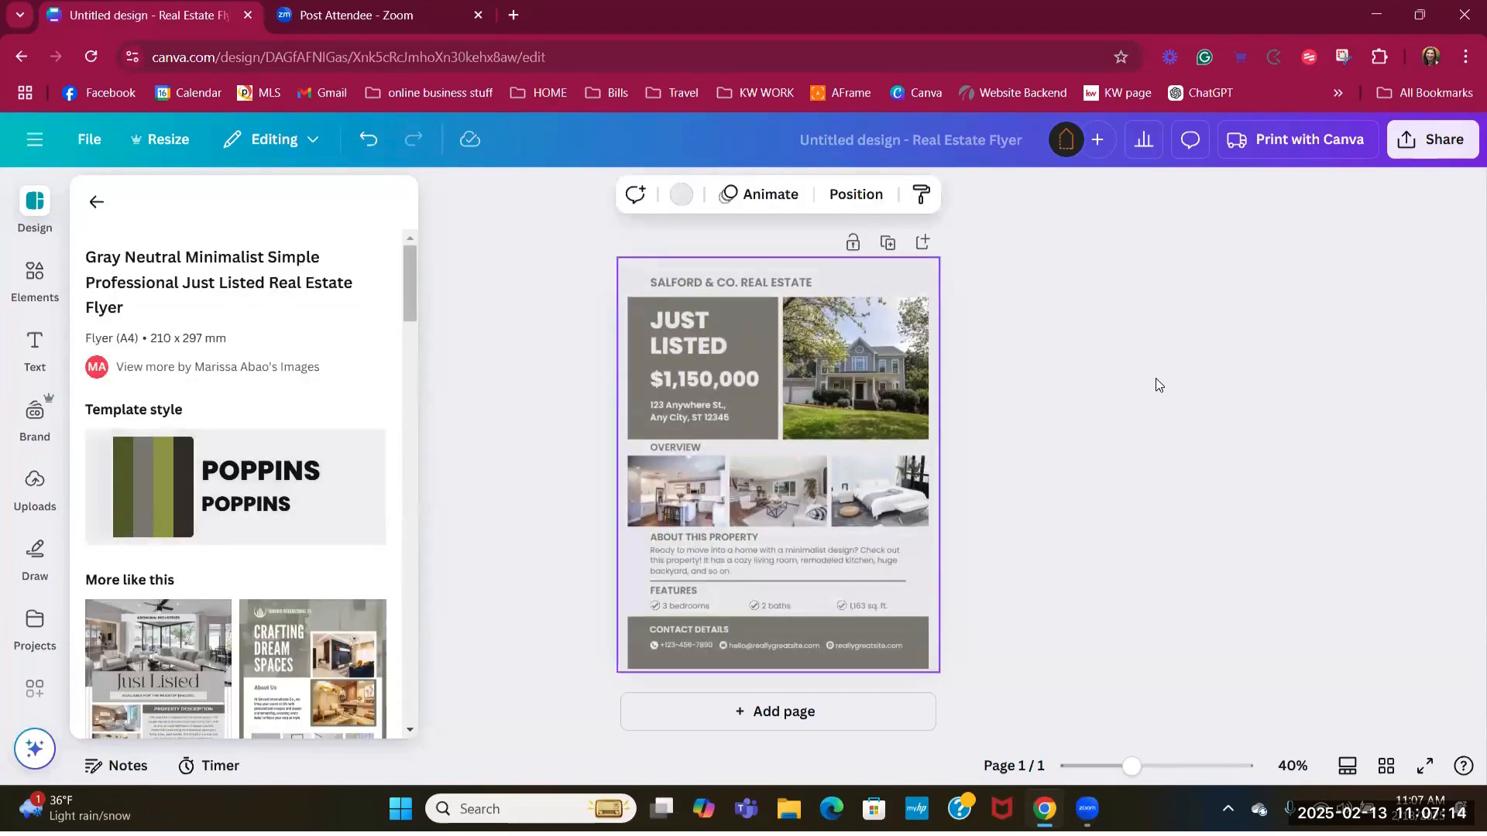
- Change the listing price on the flyer to $990,000
{"action": "left_click", "coordinate": [684, 381]}
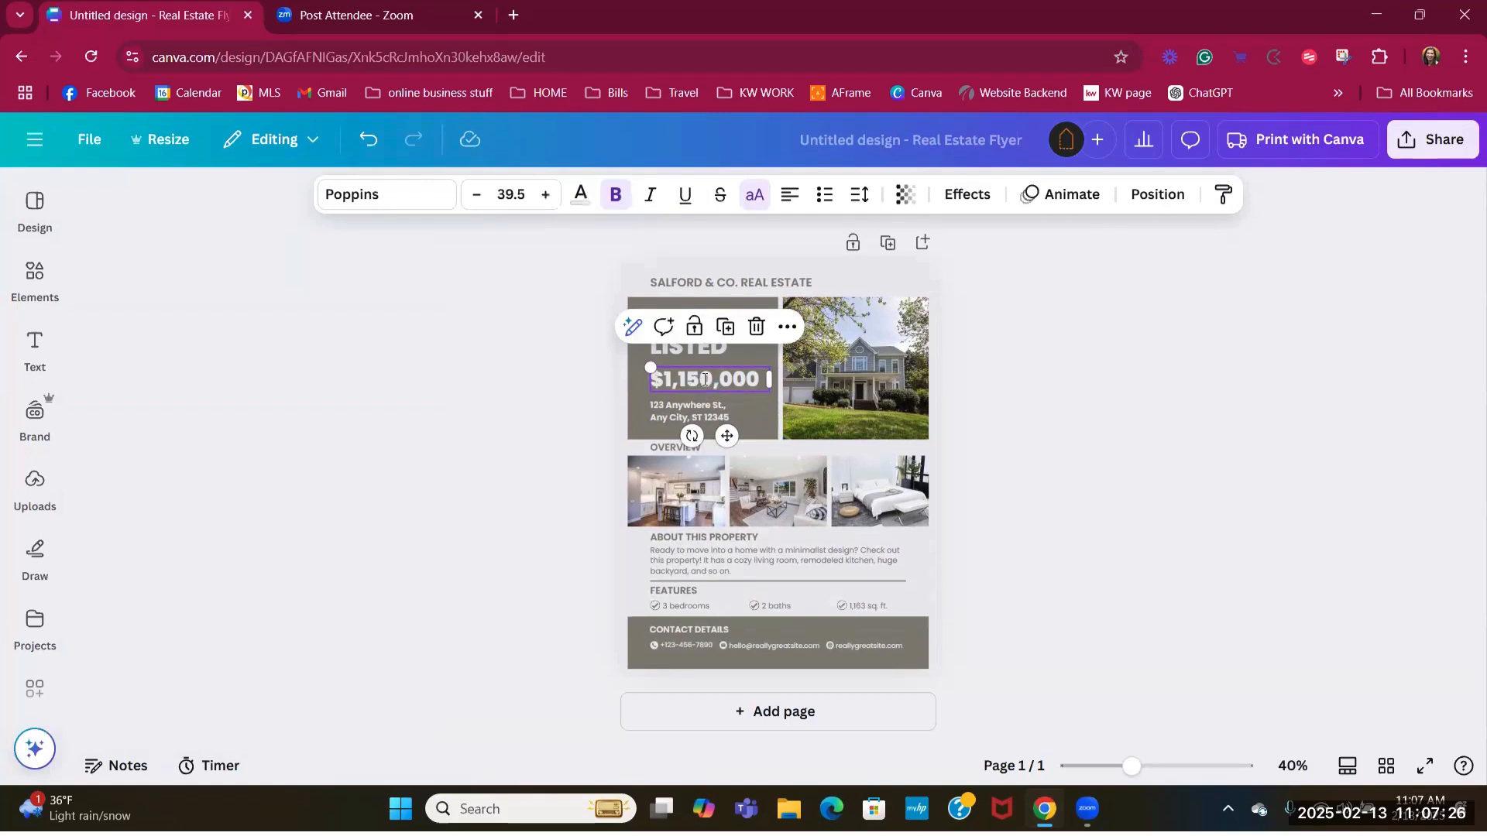
{"action": "left_click", "coordinate": [704, 379]}
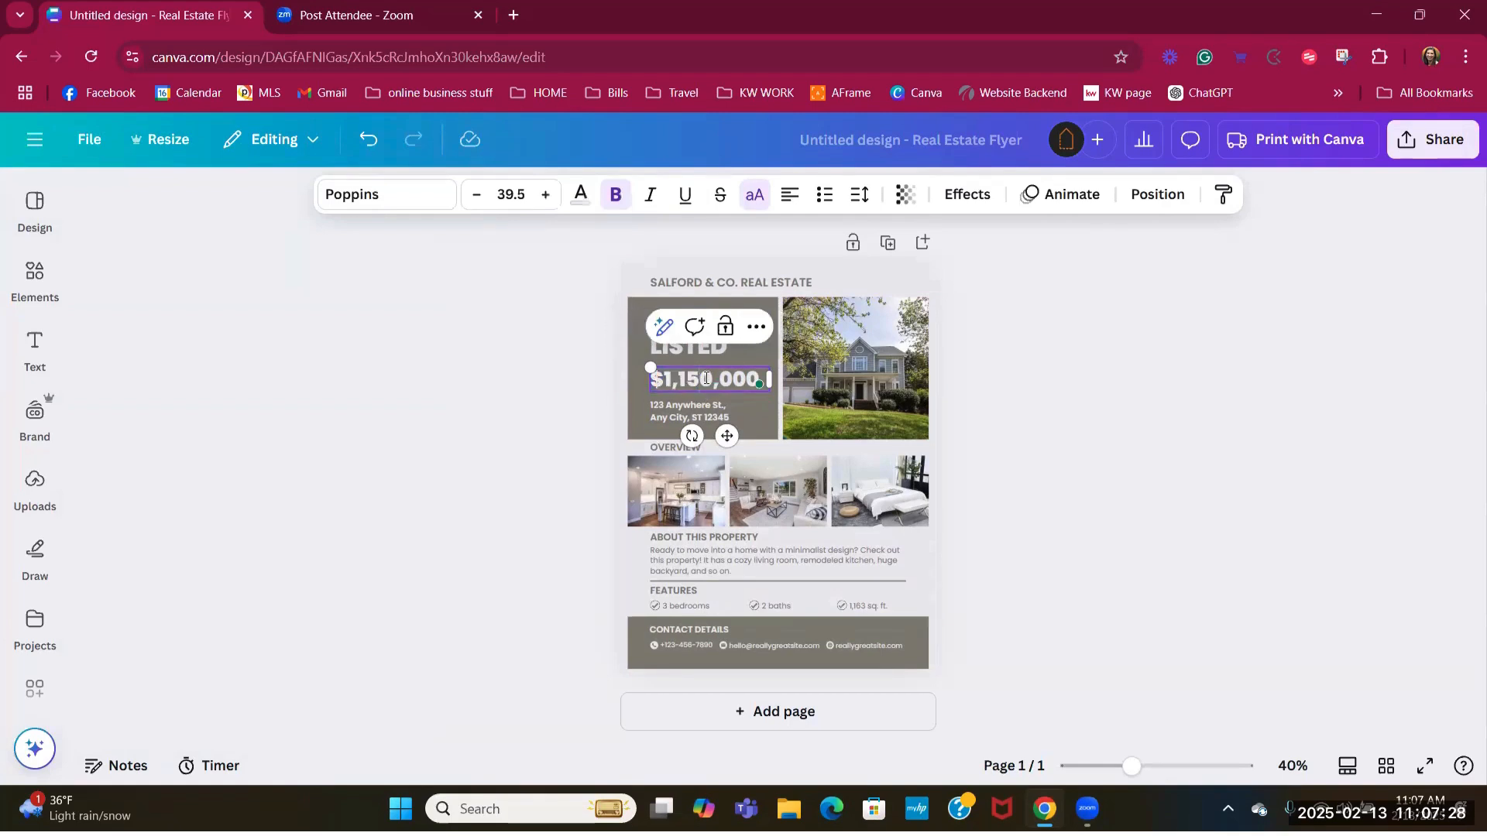
{"action": "key", "text": "BackSpace"}
{"action": "key", "text": "BackSpace"}
{"action": "key", "text": "BackSpace"}
{"action": "key", "text": "BackSpace"}
{"action": "type", "text": "99"}
{"action": "left_click", "coordinate": [1021, 389]}
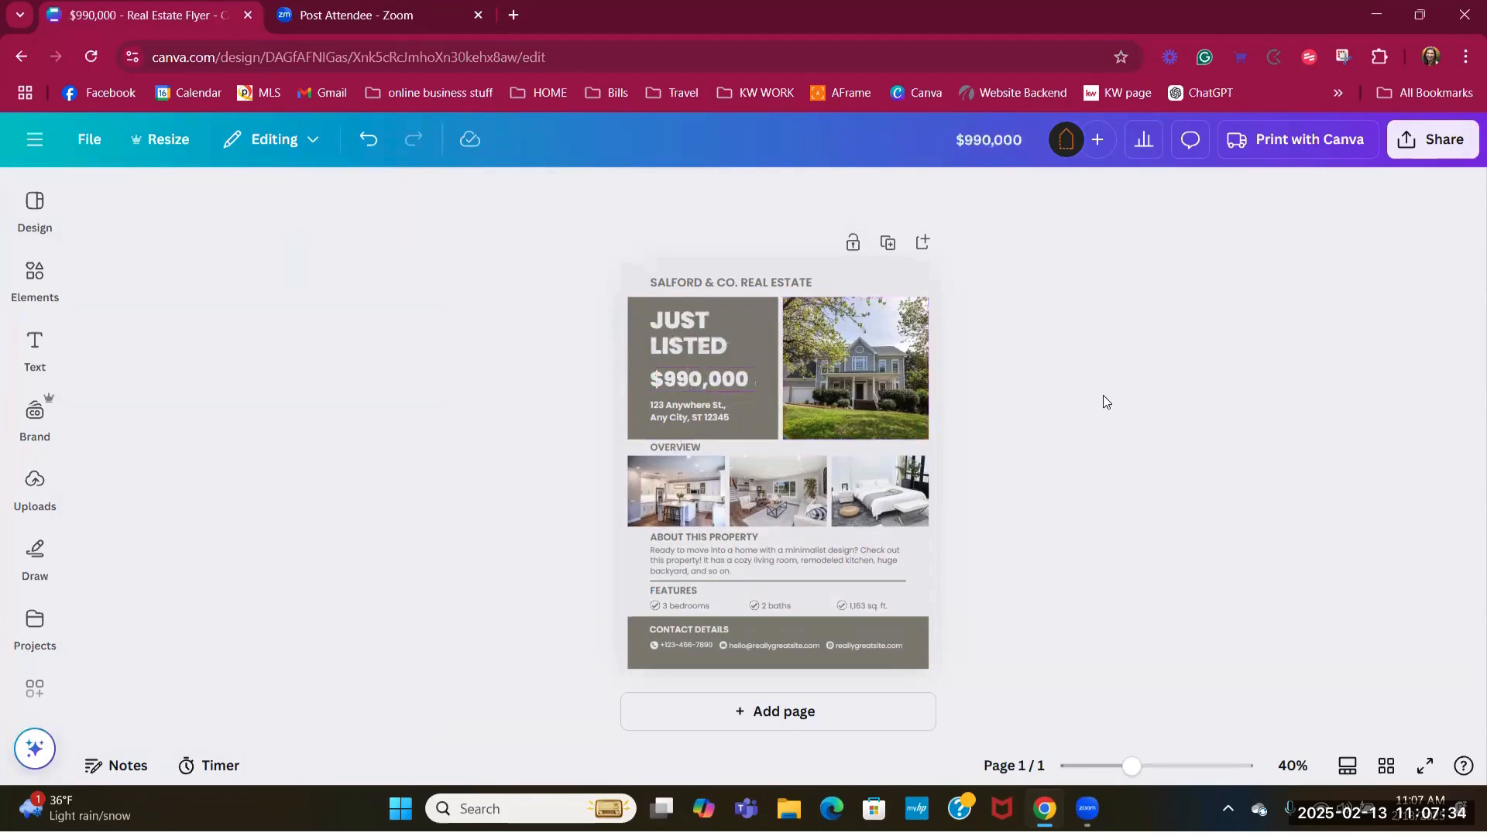
- Return to the New listing template results and look through the other flyer designs
{"action": "left_click", "coordinate": [35, 206]}
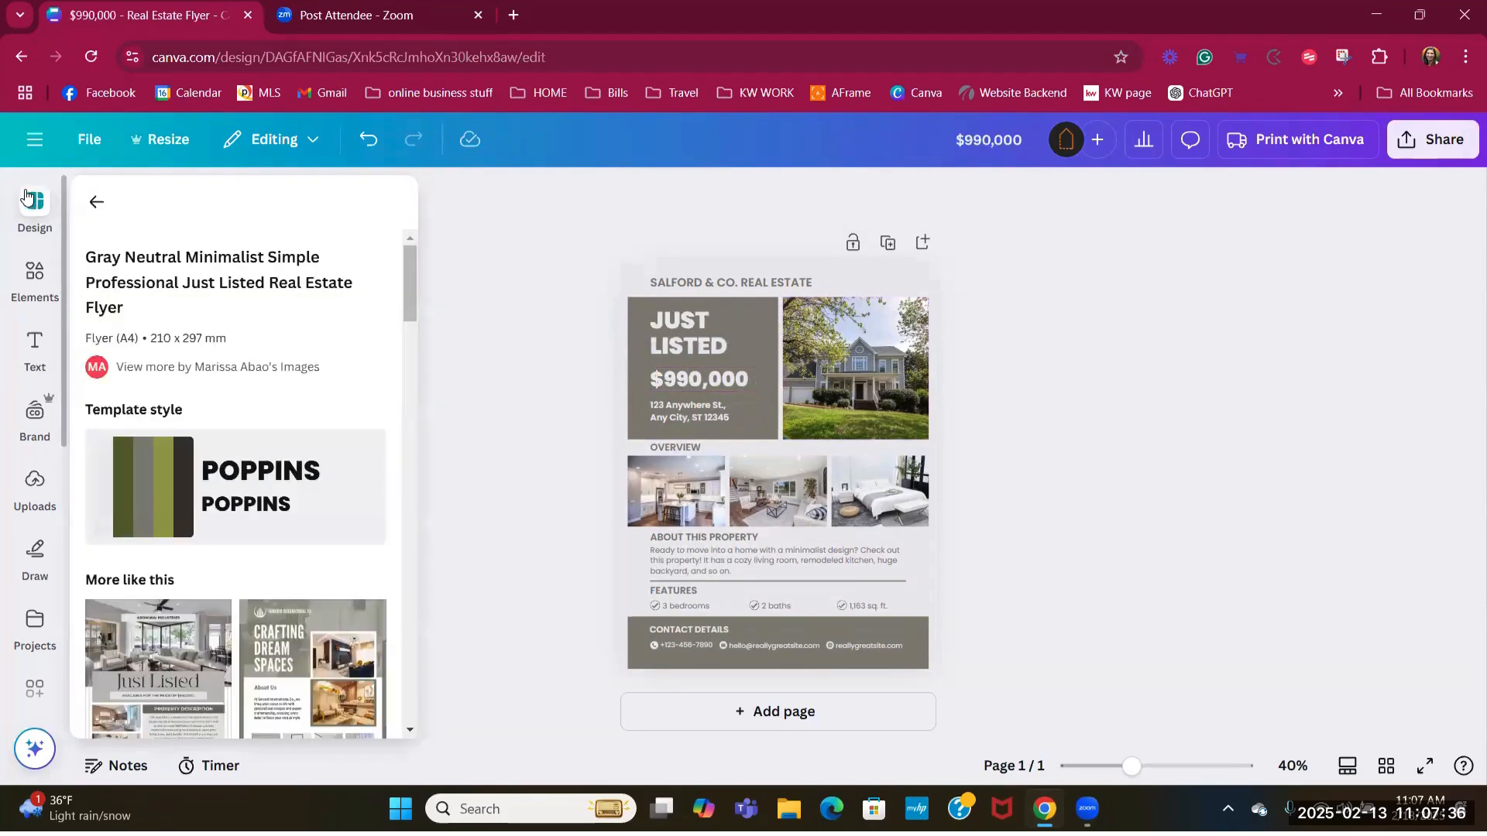
{"action": "left_click", "coordinate": [98, 194]}
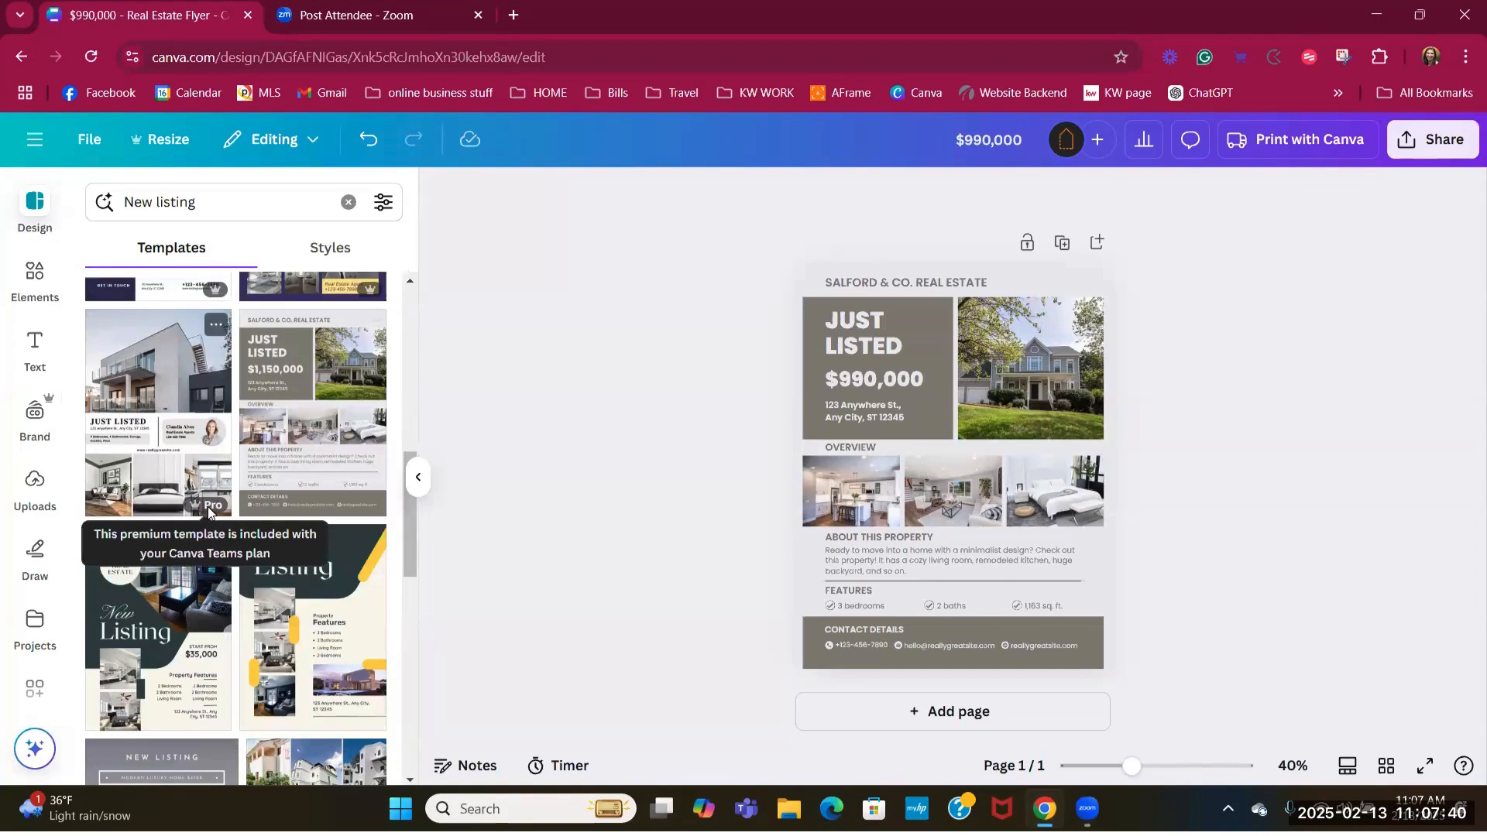
{"action": "scroll", "coordinate": [310, 465], "scroll_direction": "up", "scroll_amount": 2}
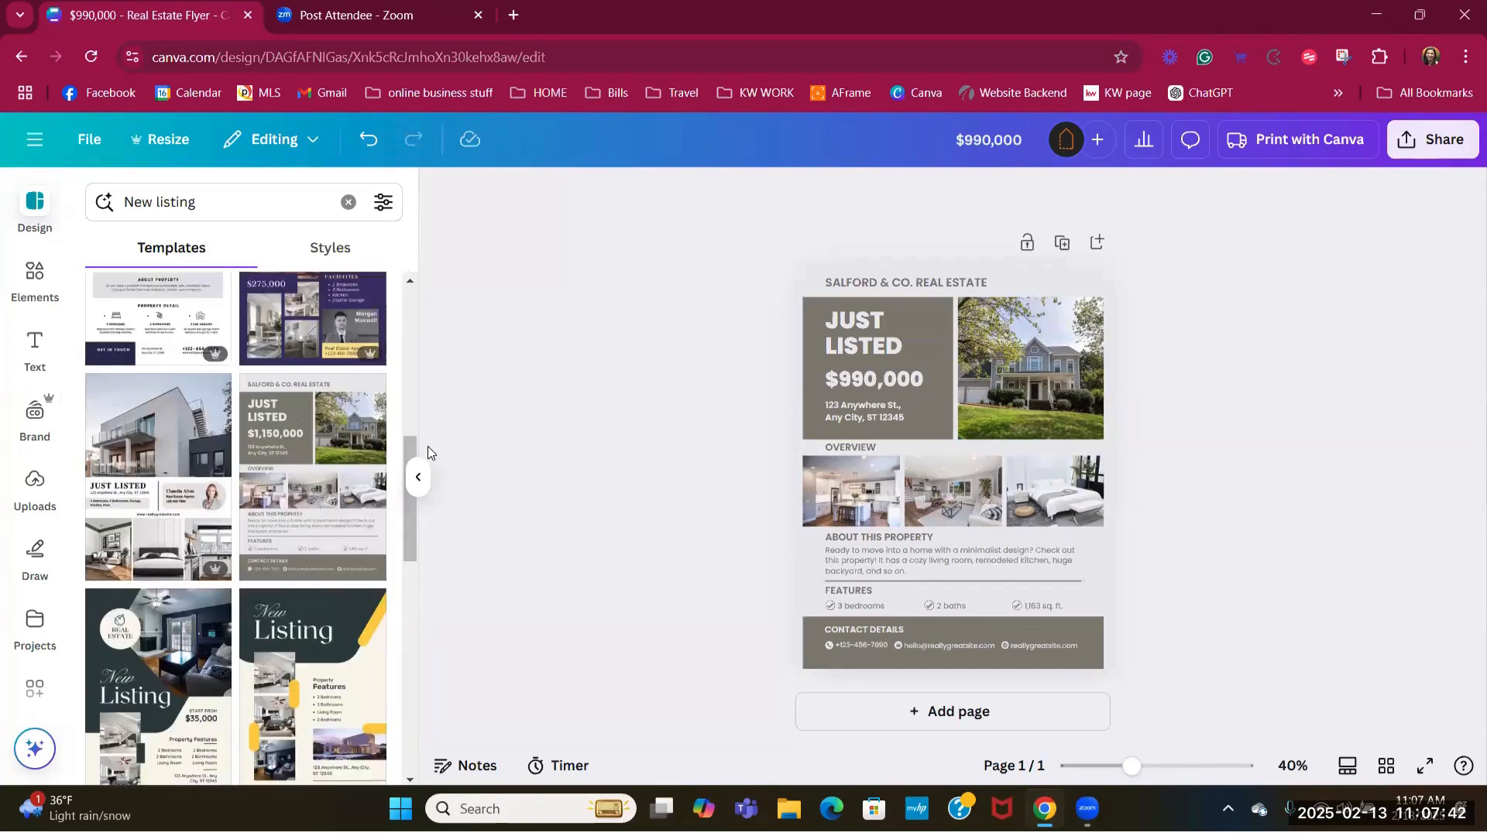
{"action": "scroll", "coordinate": [344, 333], "scroll_direction": "down", "scroll_amount": 5}
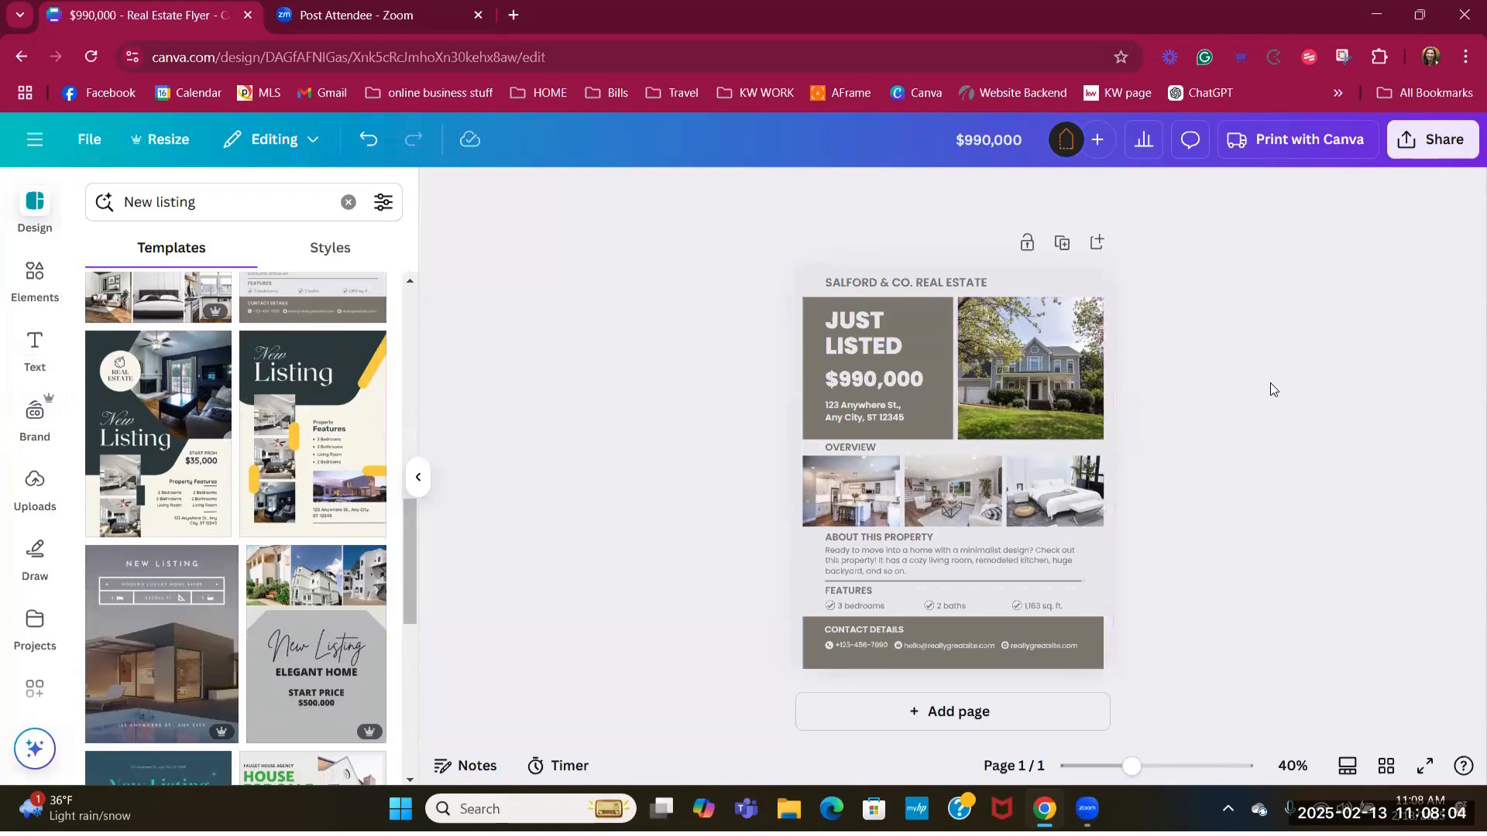
- Select the JUST LISTED heading text and look through the fonts available for it
{"action": "left_click", "coordinate": [862, 350]}
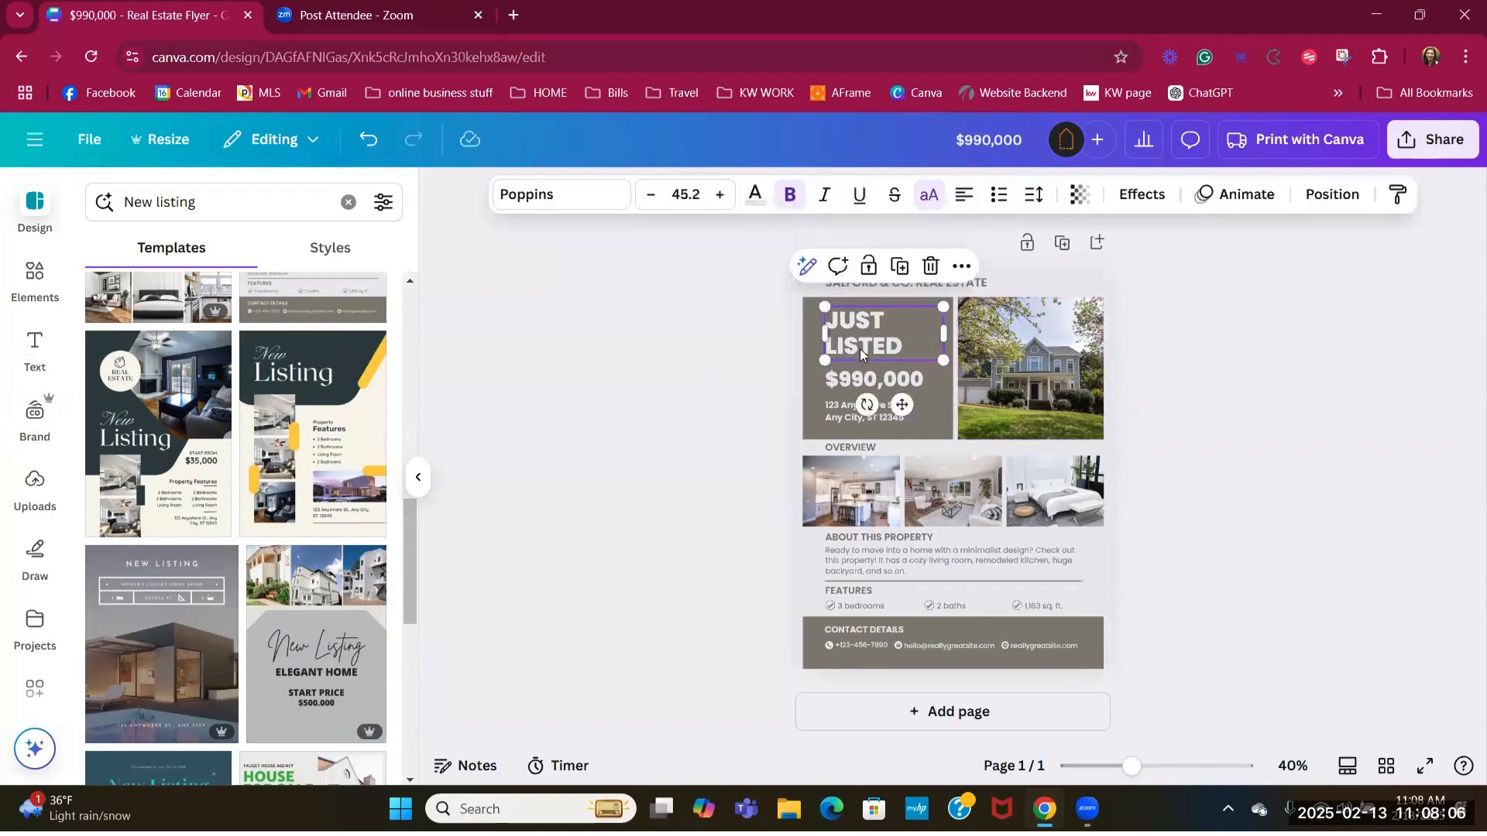
{"action": "double_click", "coordinate": [878, 340]}
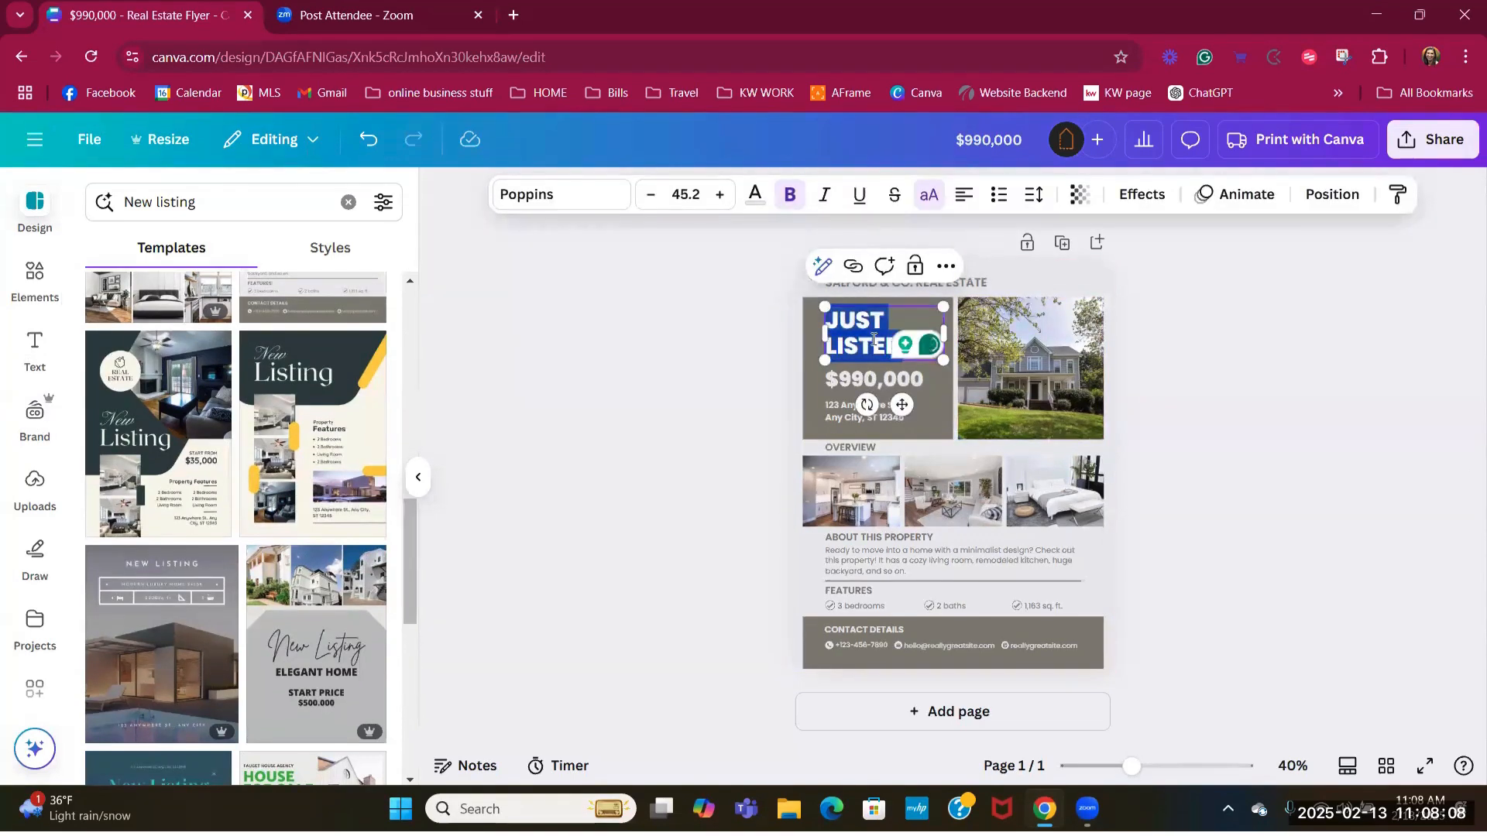
{"action": "left_click", "coordinate": [569, 198]}
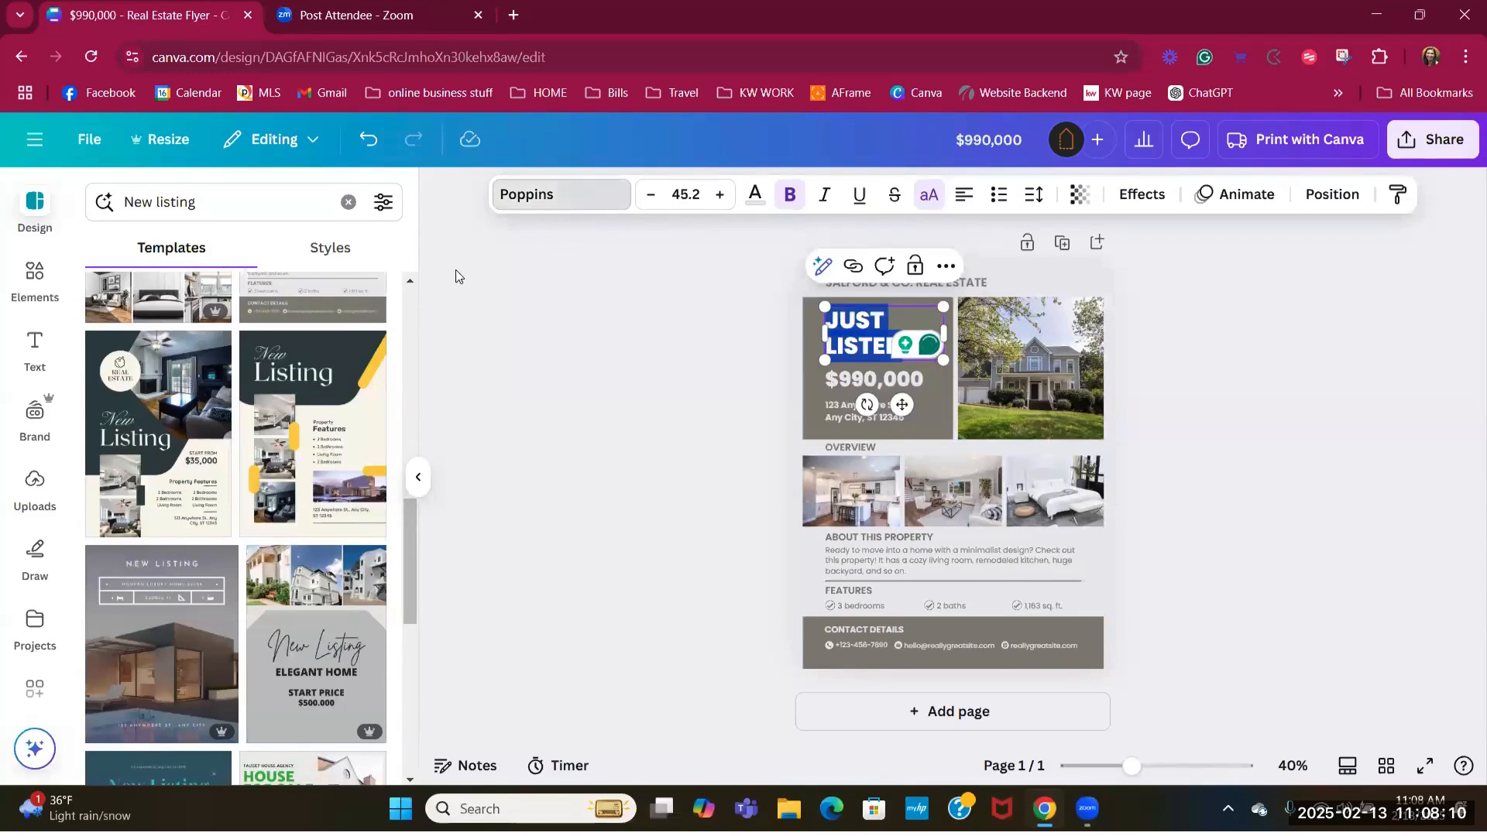
{"action": "scroll", "coordinate": [287, 410], "scroll_direction": "down", "scroll_amount": 5}
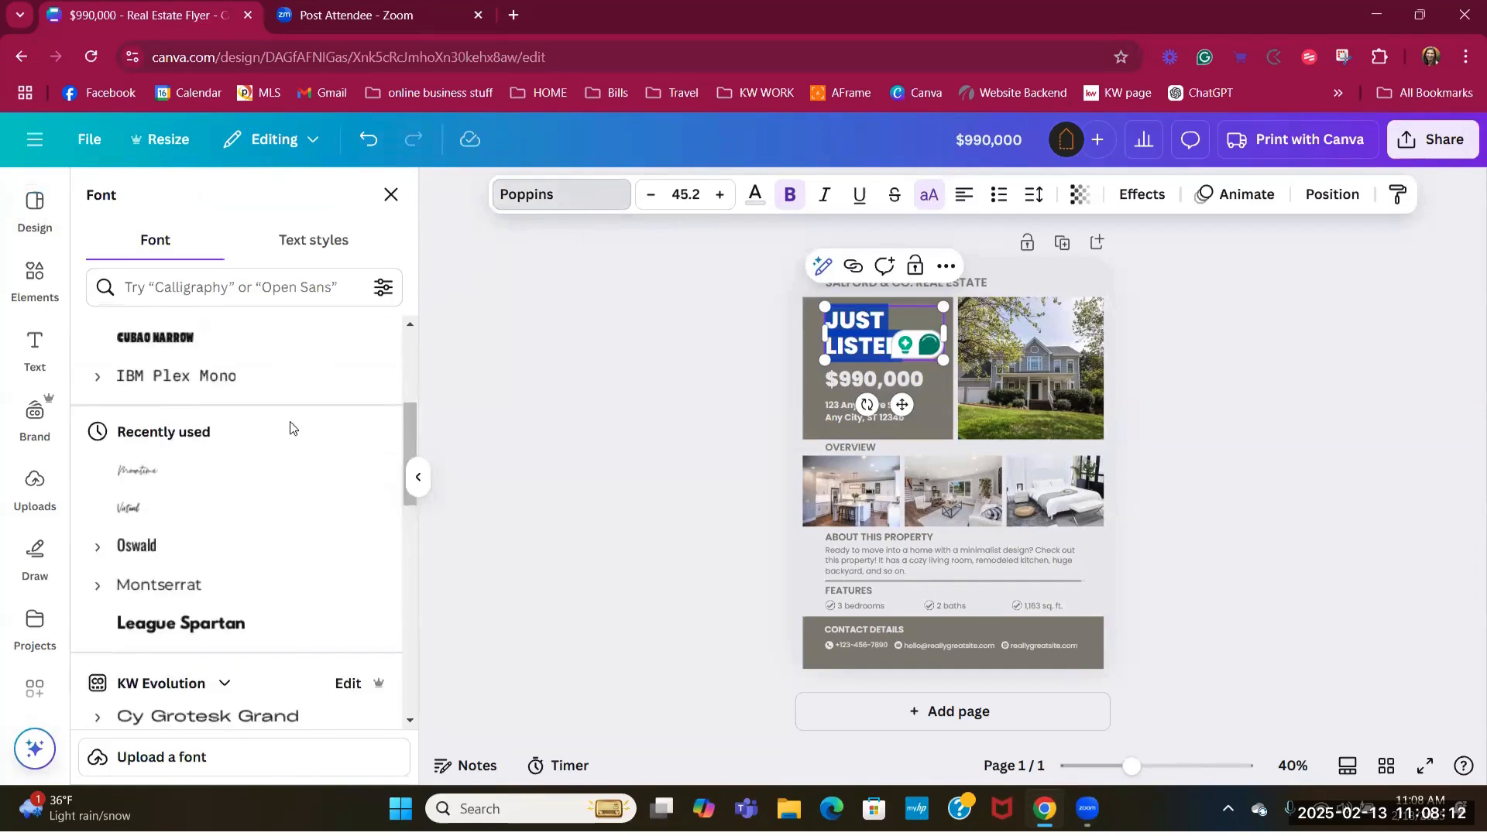
{"action": "scroll", "coordinate": [291, 442], "scroll_direction": "down", "scroll_amount": 5}
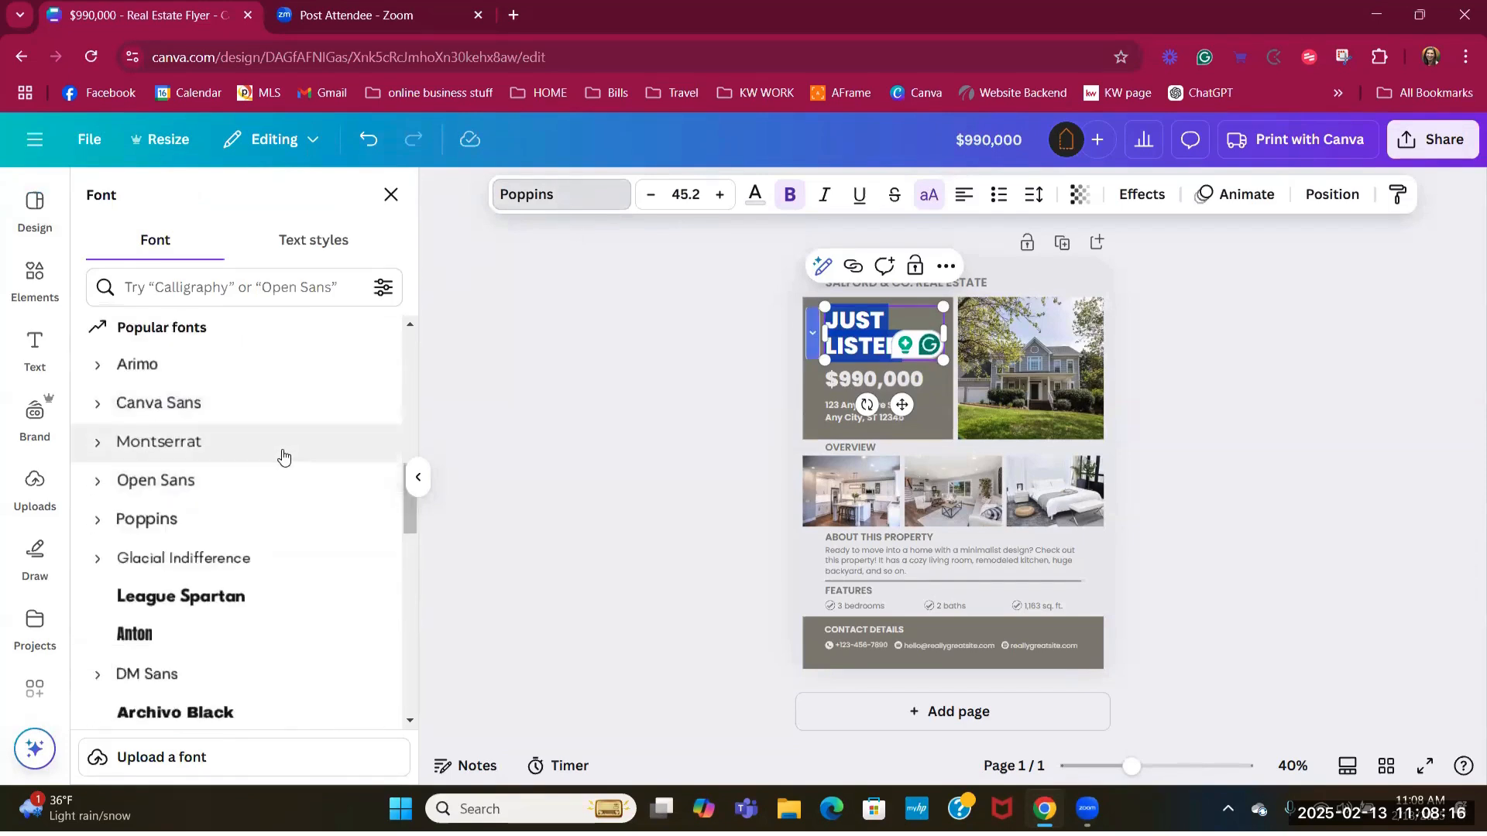
{"action": "scroll", "coordinate": [267, 460], "scroll_direction": "down", "scroll_amount": 3}
{"action": "scroll", "coordinate": [266, 461], "scroll_direction": "down", "scroll_amount": 3}
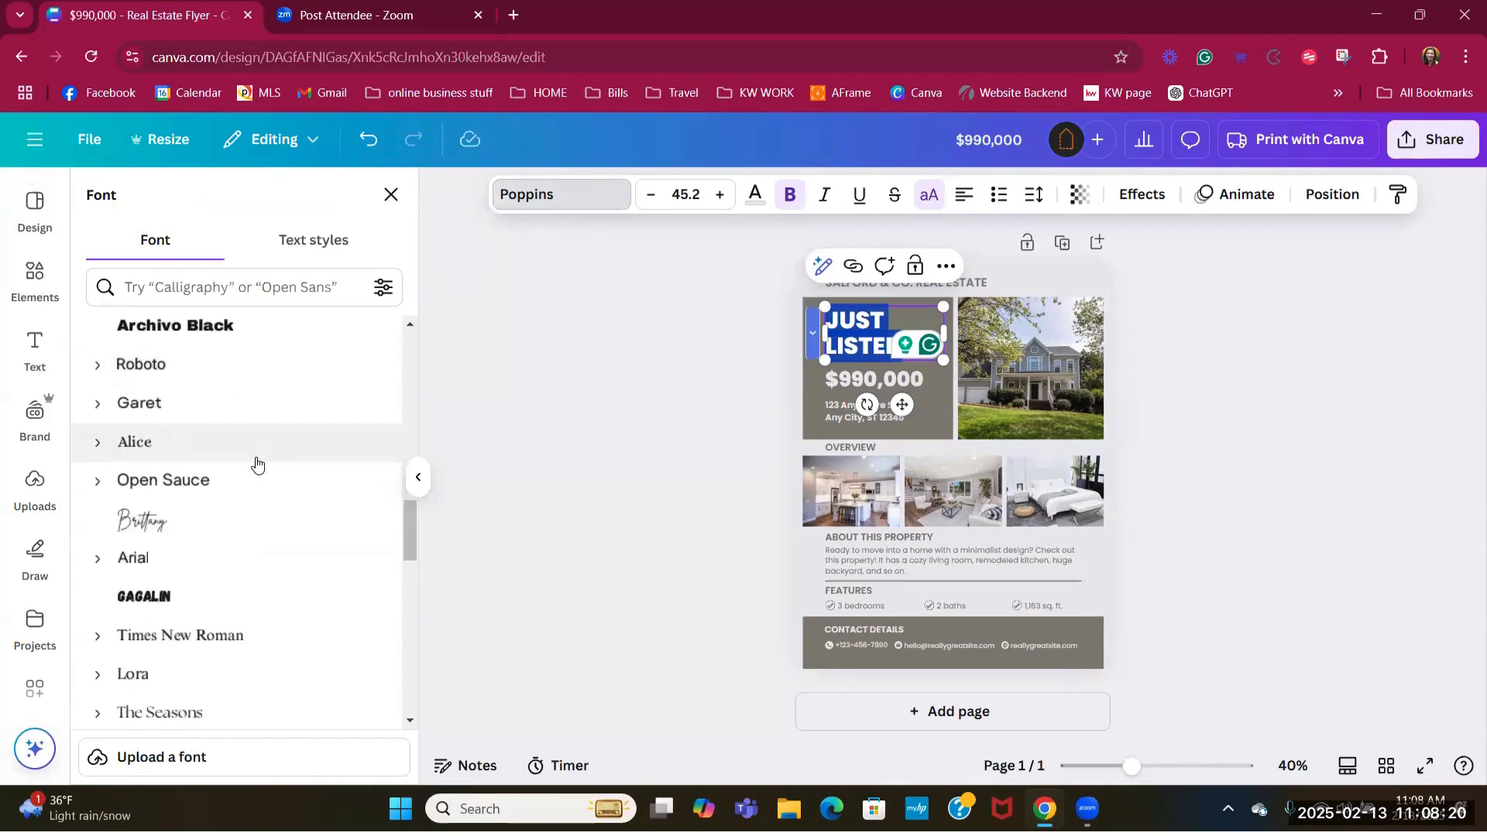
{"action": "scroll", "coordinate": [258, 470], "scroll_direction": "up", "scroll_amount": 3}
{"action": "scroll", "coordinate": [258, 469], "scroll_direction": "up", "scroll_amount": 1}
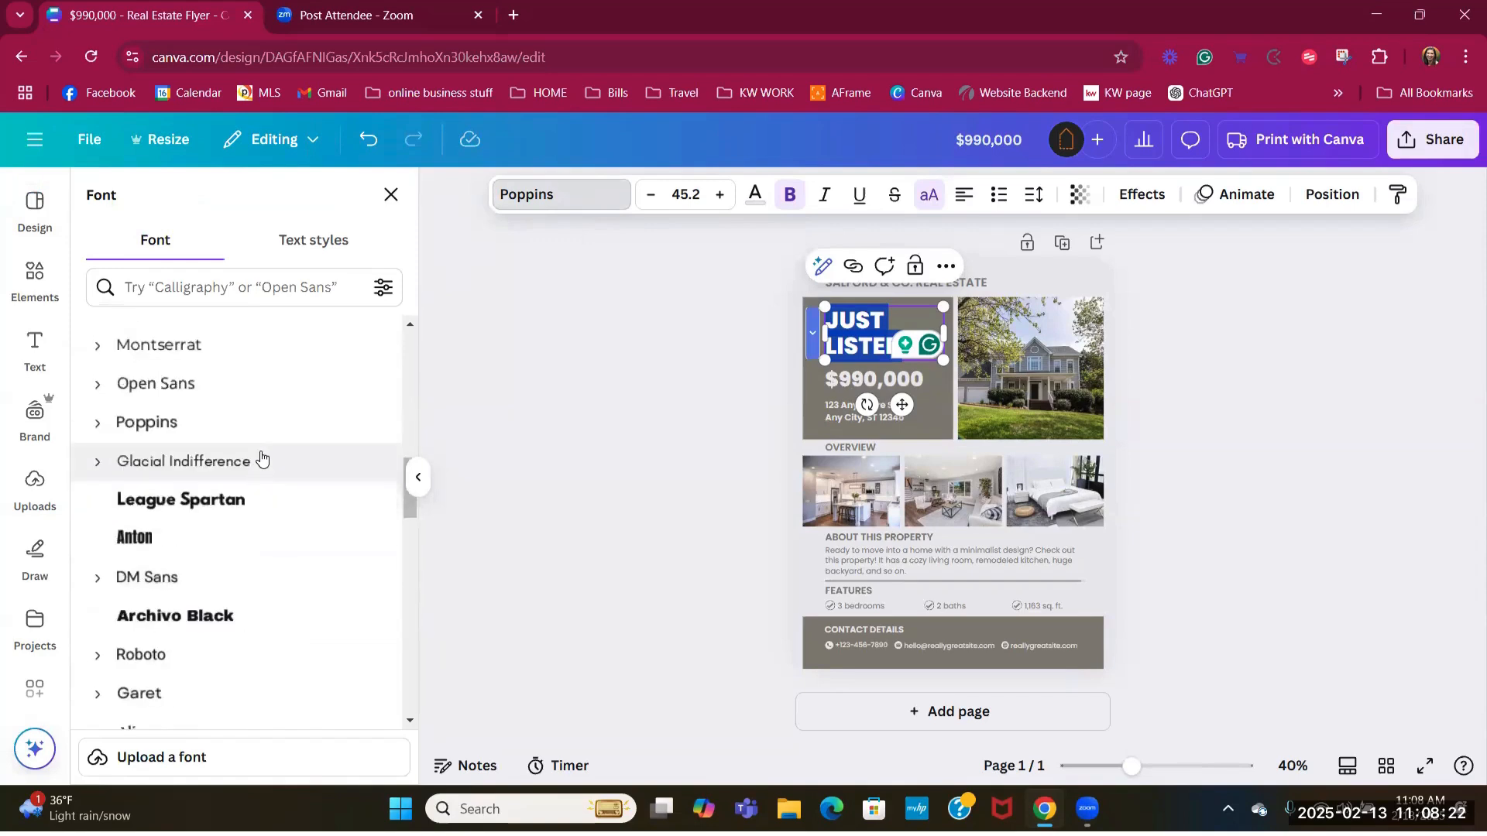
- Search the fonts for "zoxi", clear the search and look over the recent searches and suggestions
{"action": "left_click", "coordinate": [236, 289]}
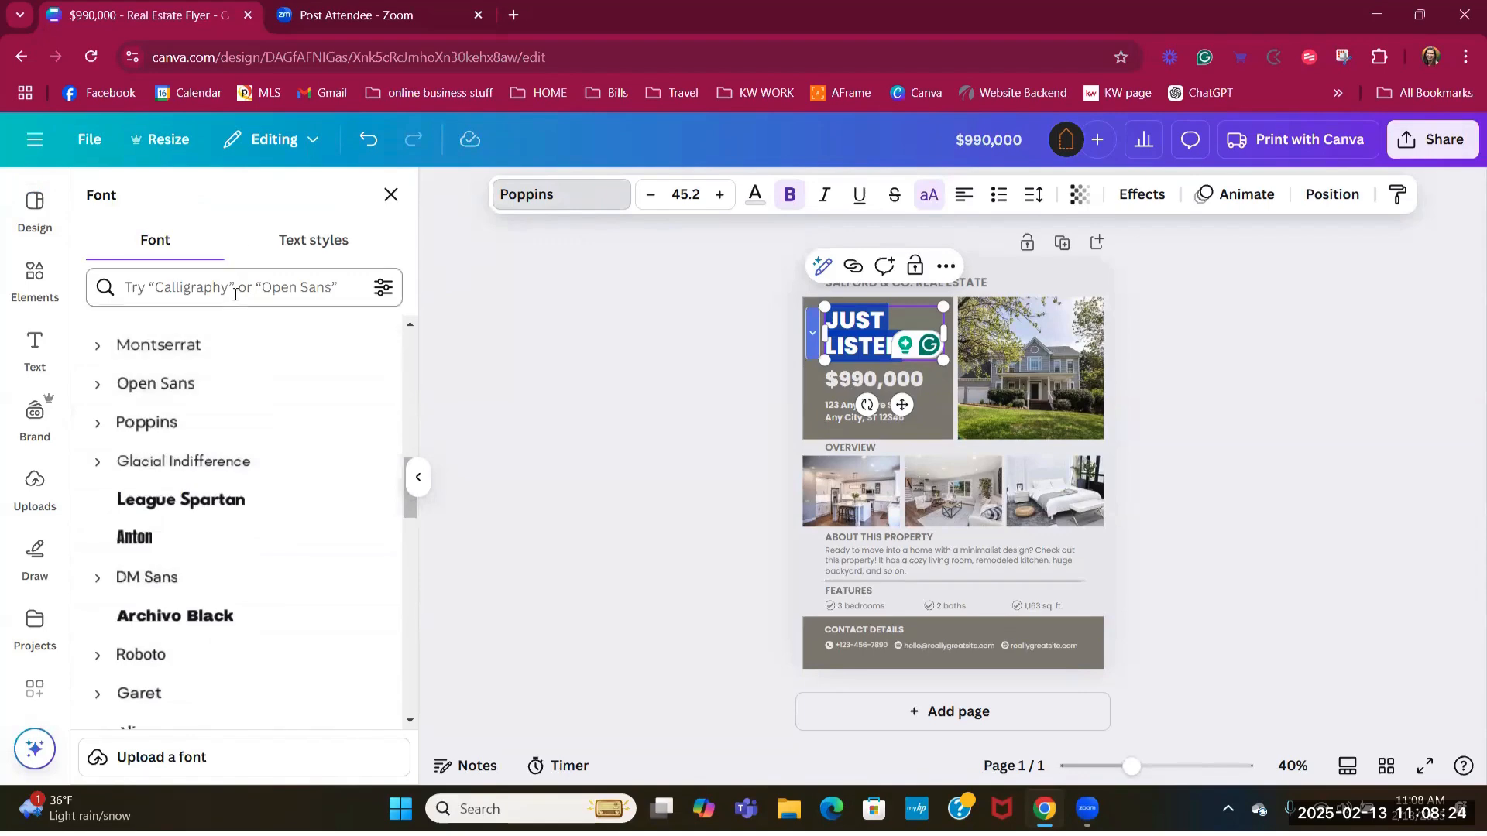
{"action": "type", "text": "zox"}
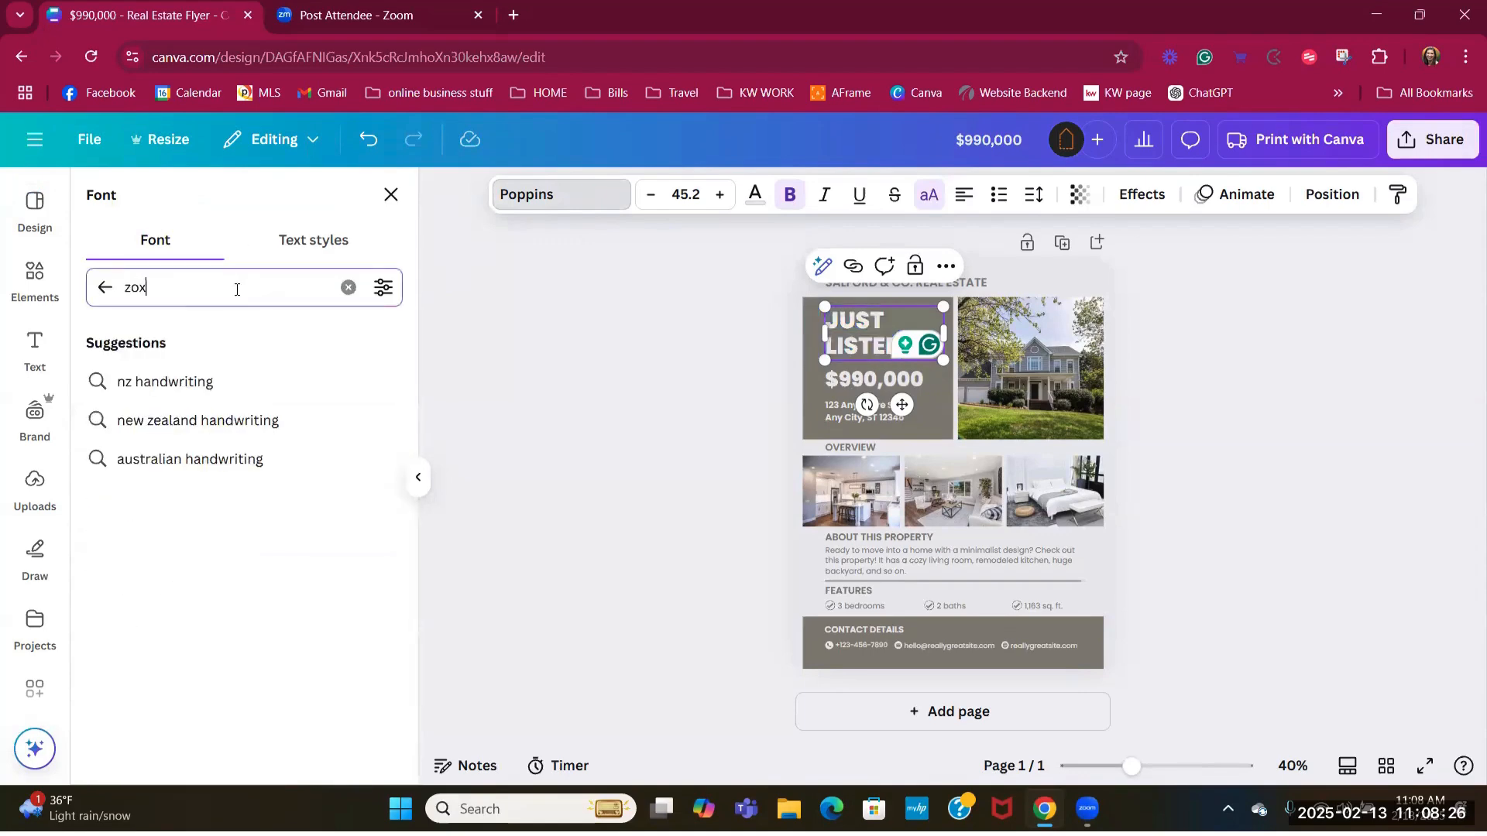
{"action": "type", "text": "i"}
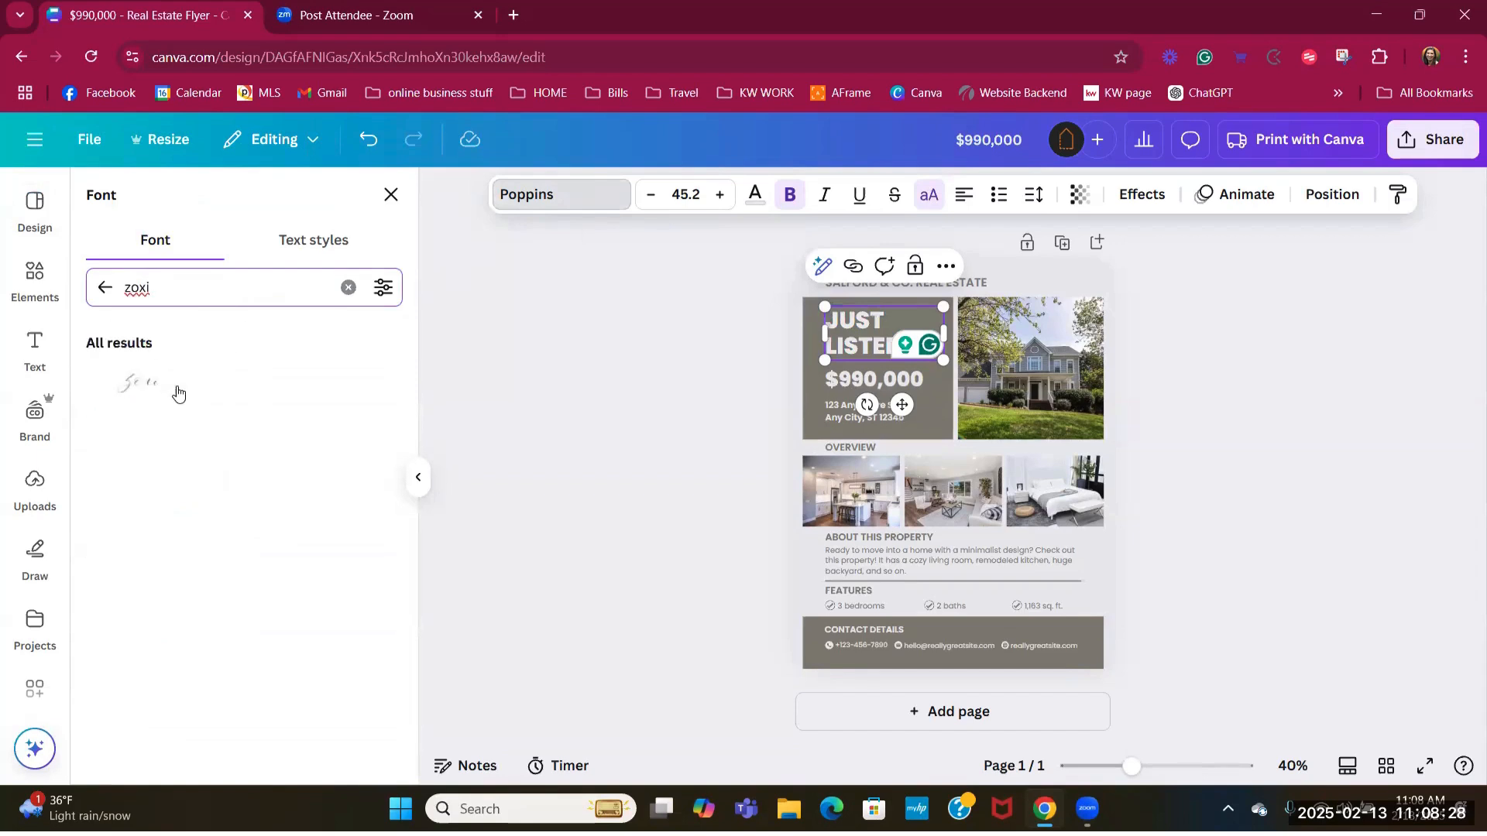
{"action": "left_click", "coordinate": [349, 289]}
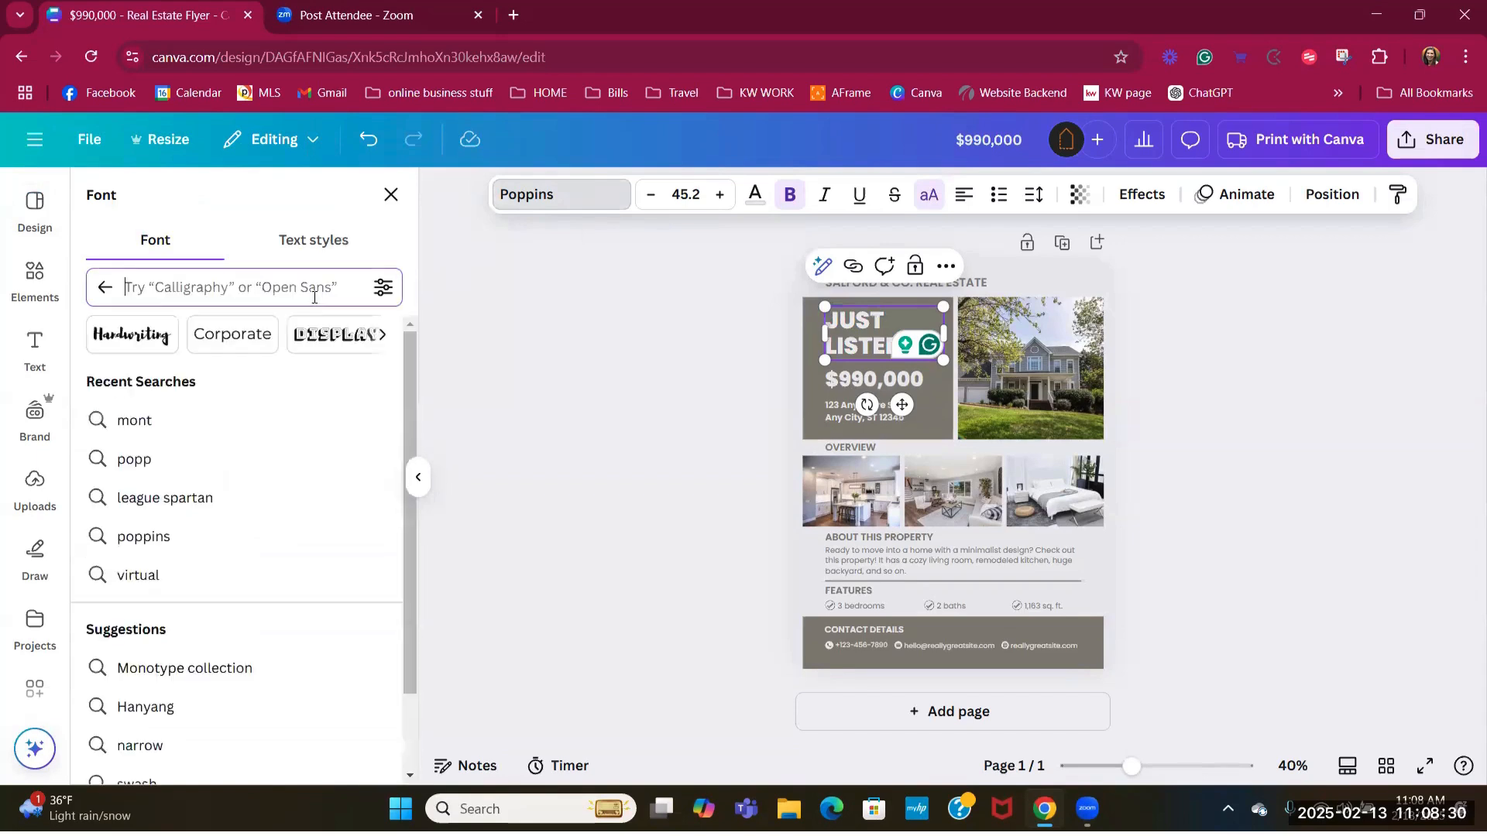
{"action": "scroll", "coordinate": [258, 496], "scroll_direction": "down", "scroll_amount": 3}
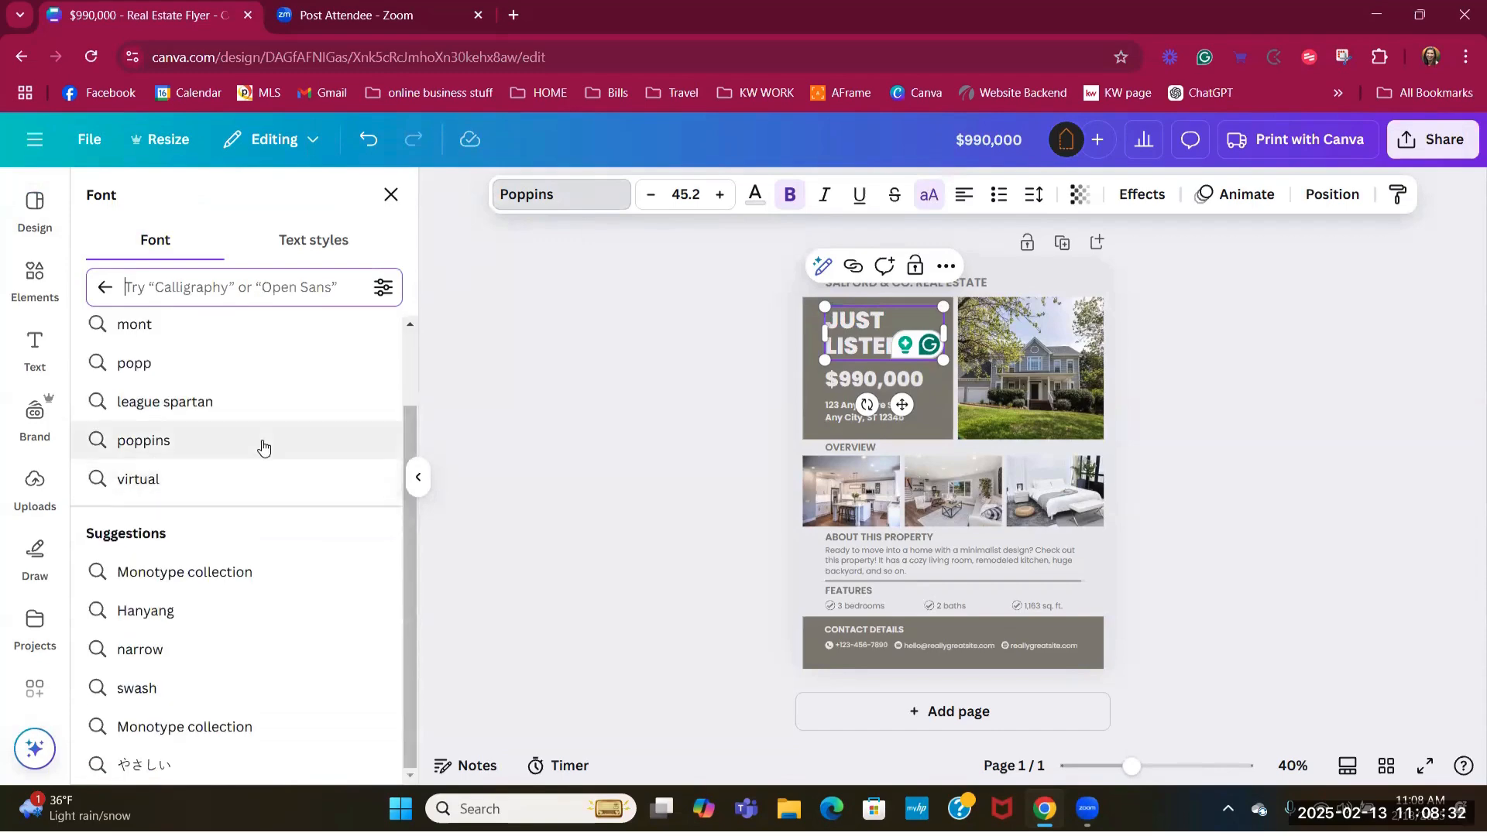
{"action": "scroll", "coordinate": [219, 418], "scroll_direction": "up", "scroll_amount": 3}
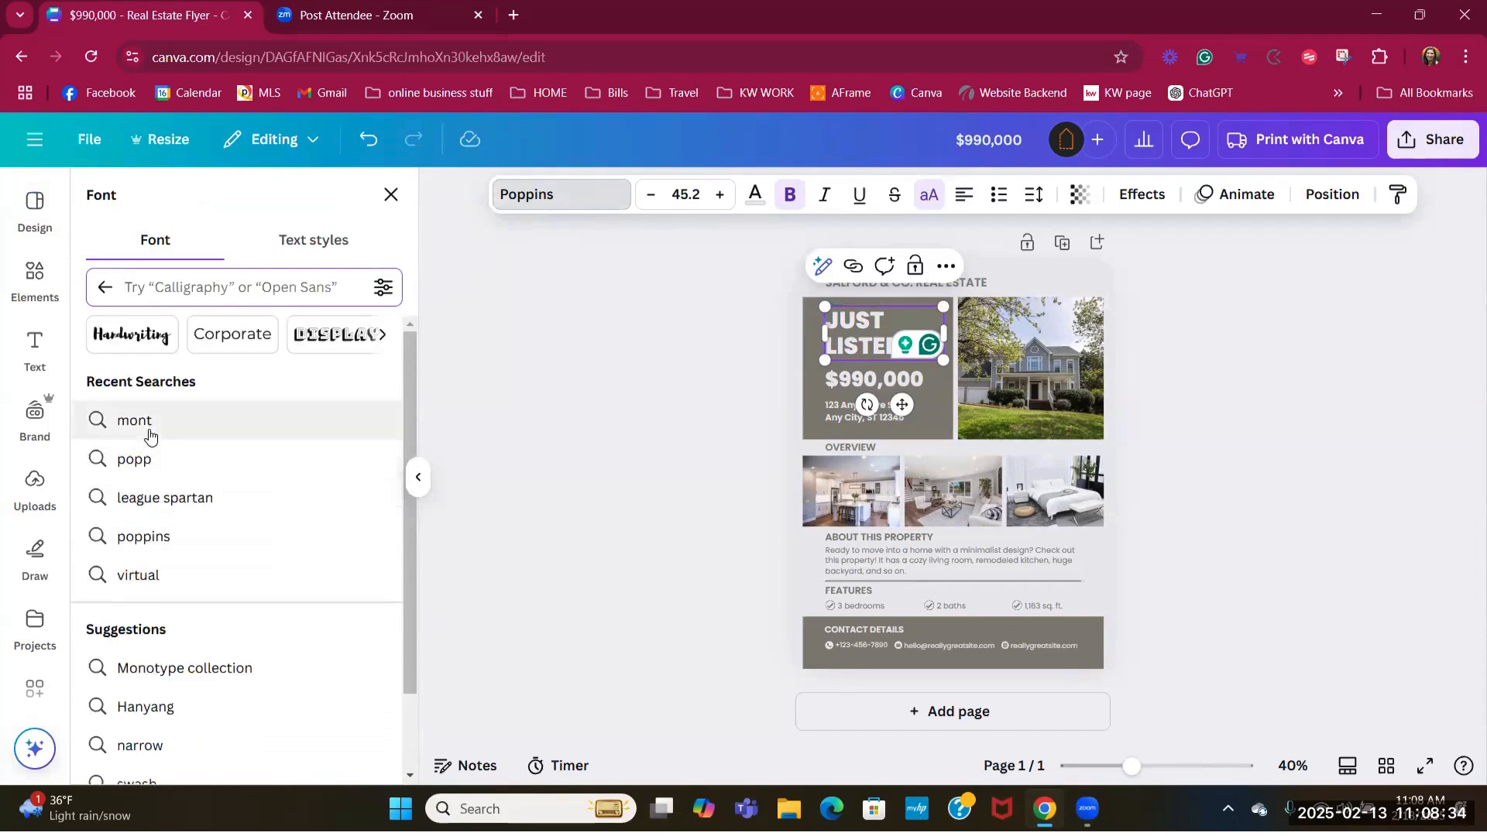
- Find the Montserrat font through the recent search "mont", apply it to the heading and replace Poppins with it across the whole design
{"action": "left_click", "coordinate": [147, 428]}
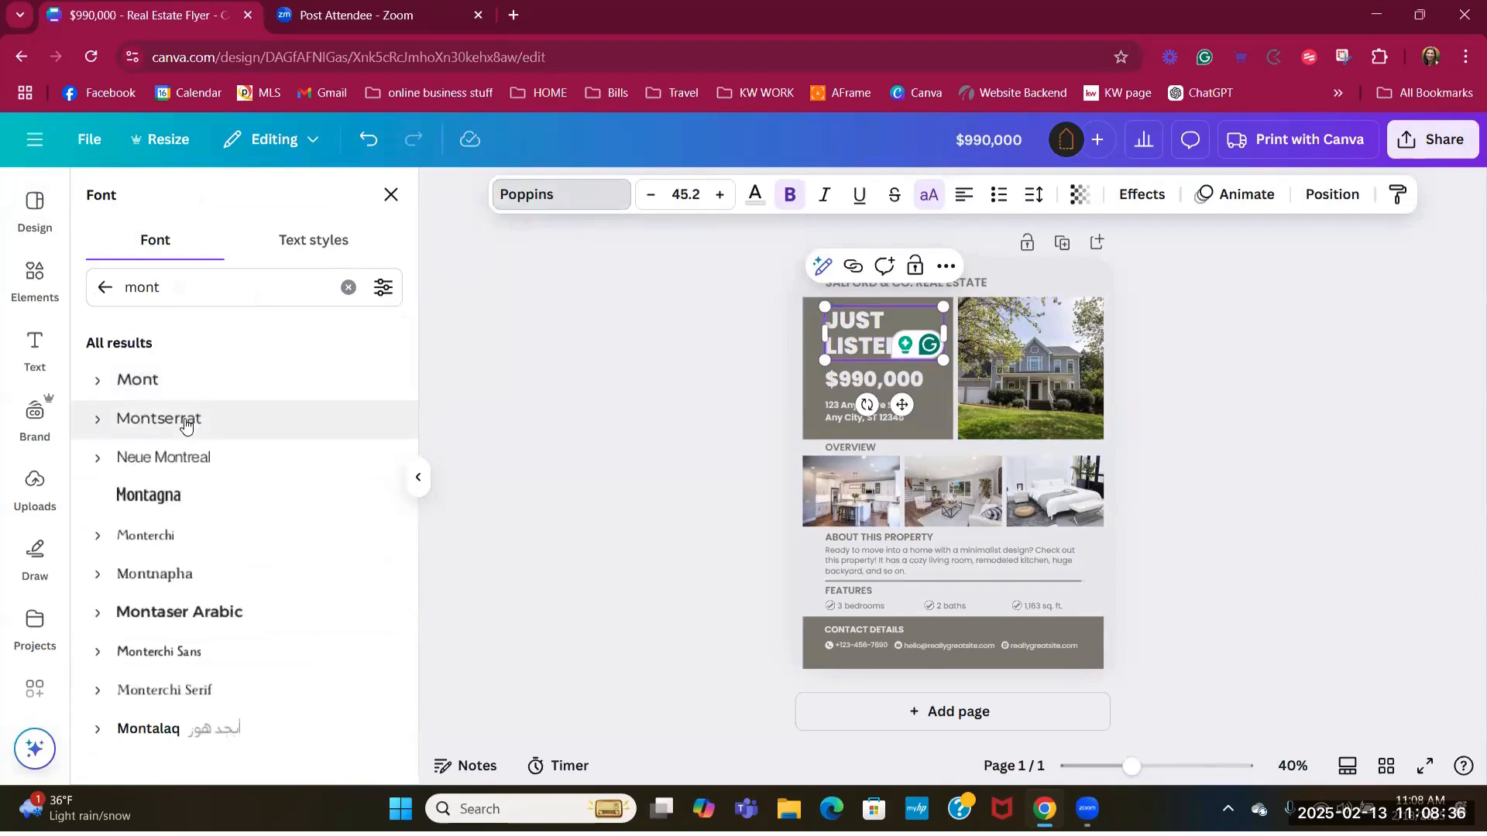
{"action": "left_click", "coordinate": [183, 425]}
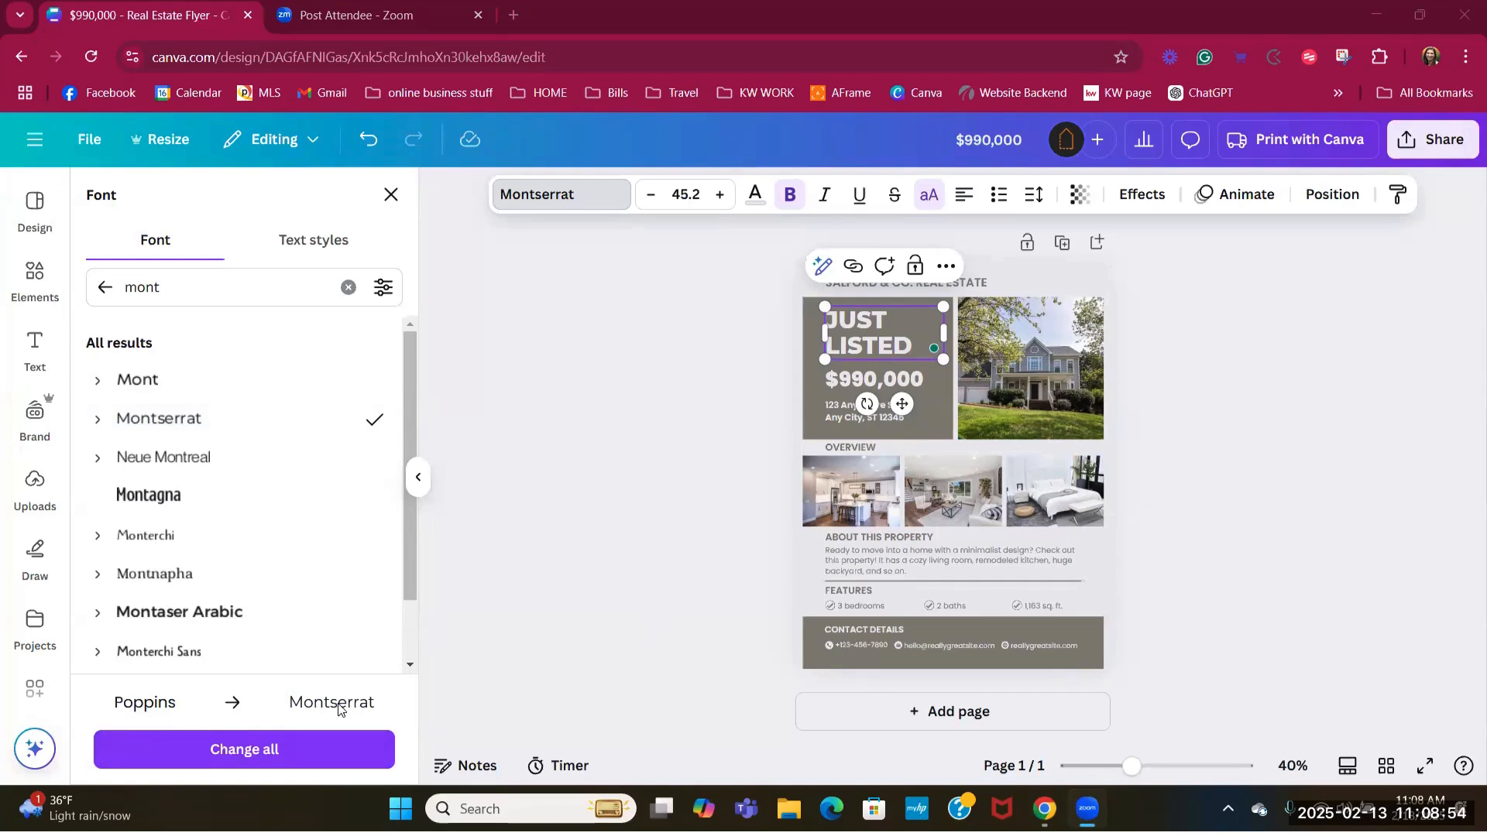
{"action": "left_click", "coordinate": [265, 753]}
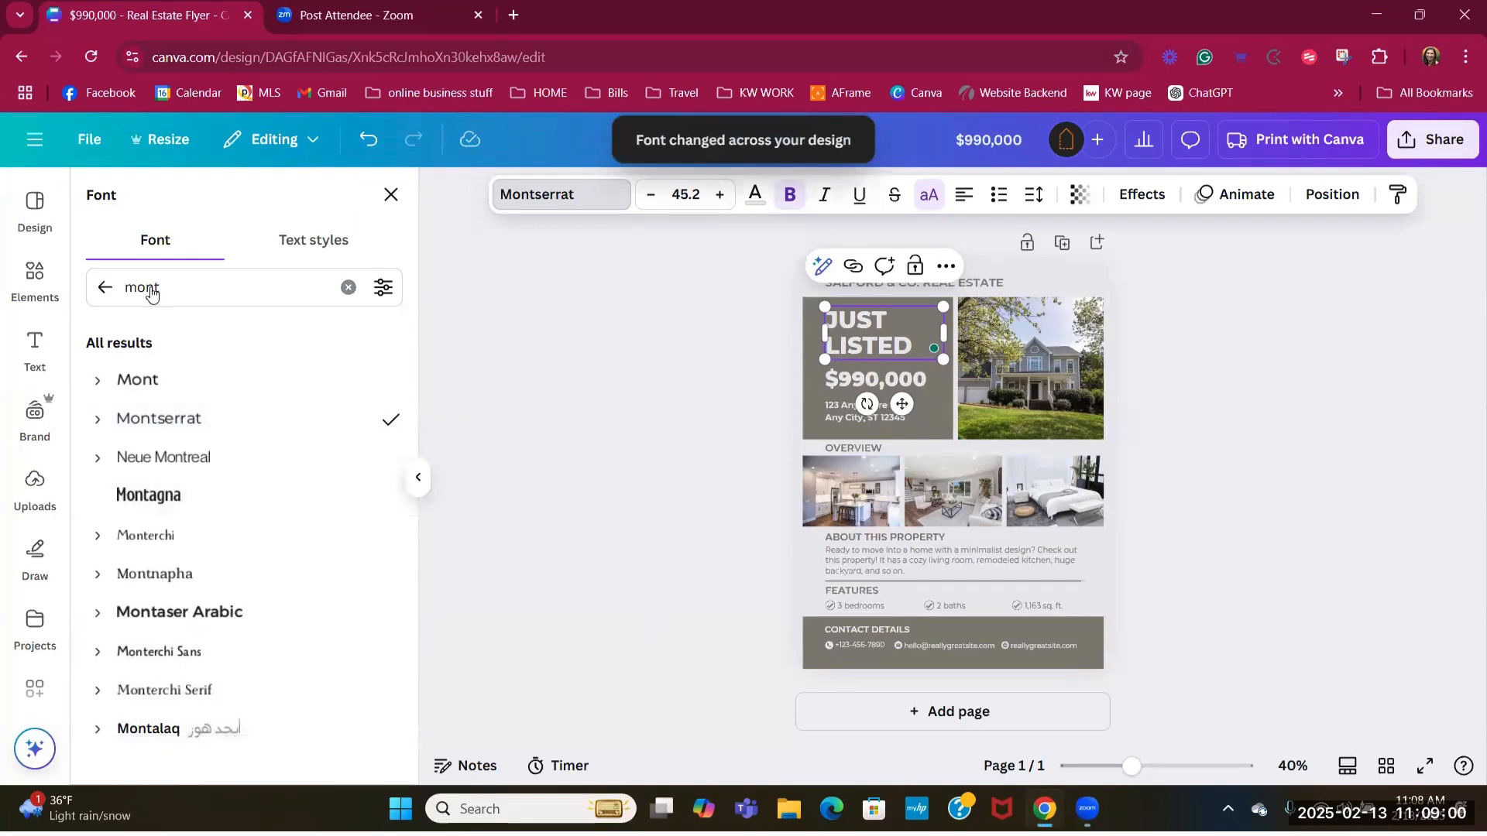
- Leave the font search results and set the JUST LISTED heading's font to Archivo Black
{"action": "left_click", "coordinate": [106, 288]}
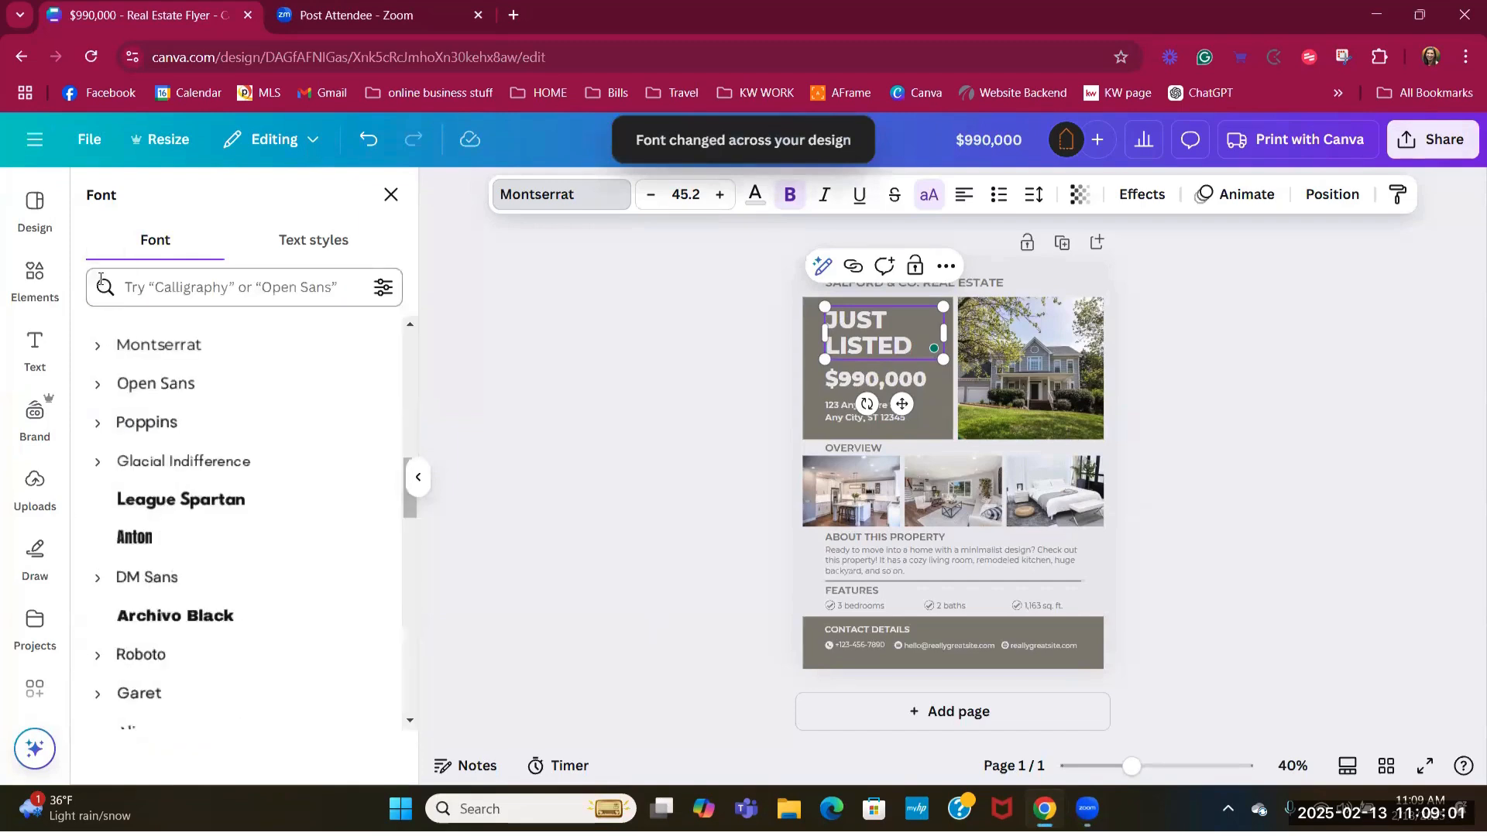
{"action": "left_click", "coordinate": [222, 614]}
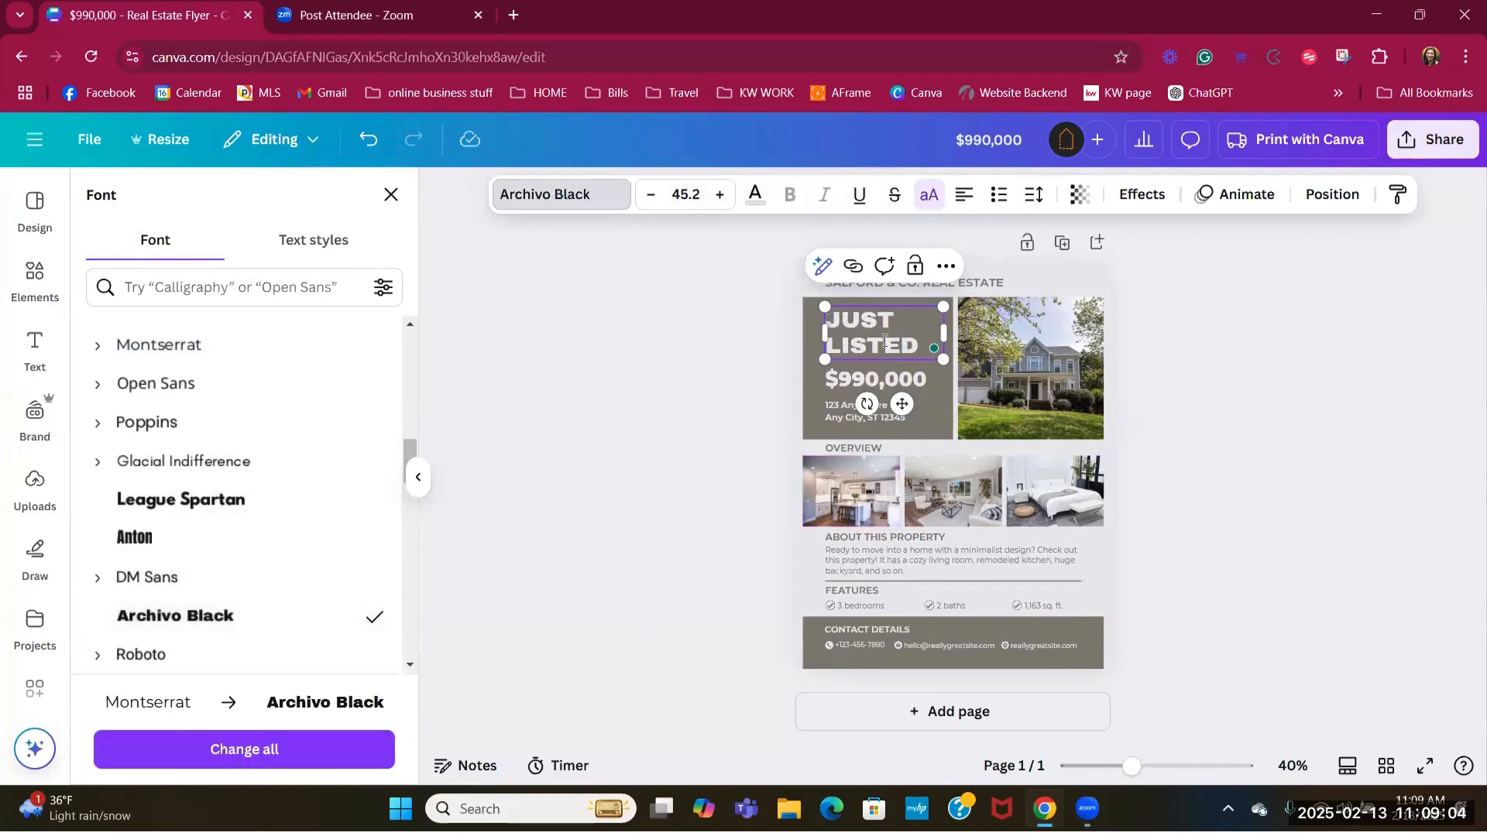
- Try replacing Montserrat with Archivo Black across the whole design, undo the replacement and deselect the heading
{"action": "left_click_drag", "start_coordinate": [921, 338], "coordinate": [837, 317]}
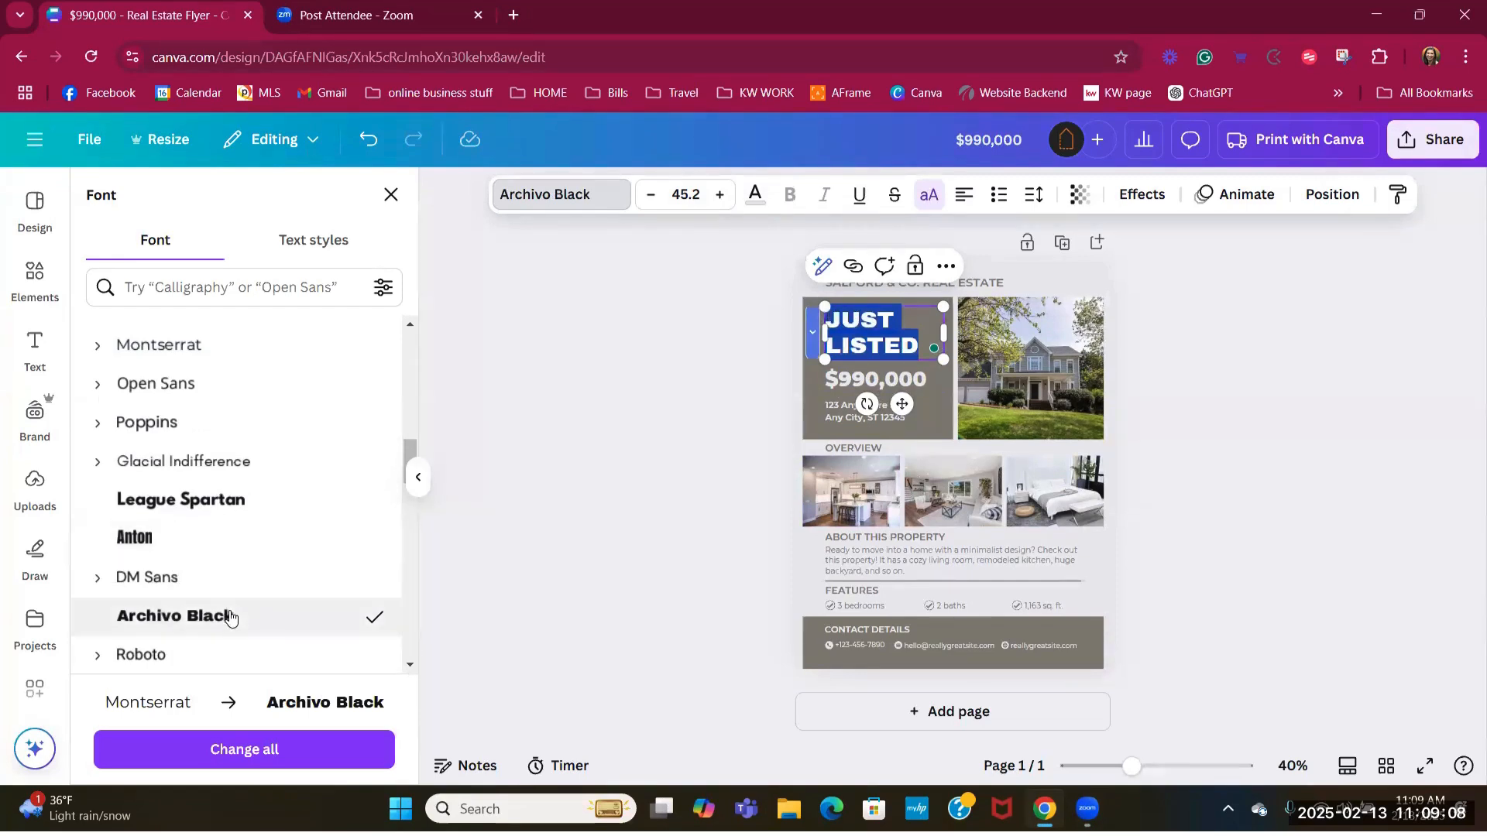
{"action": "left_click", "coordinate": [239, 753]}
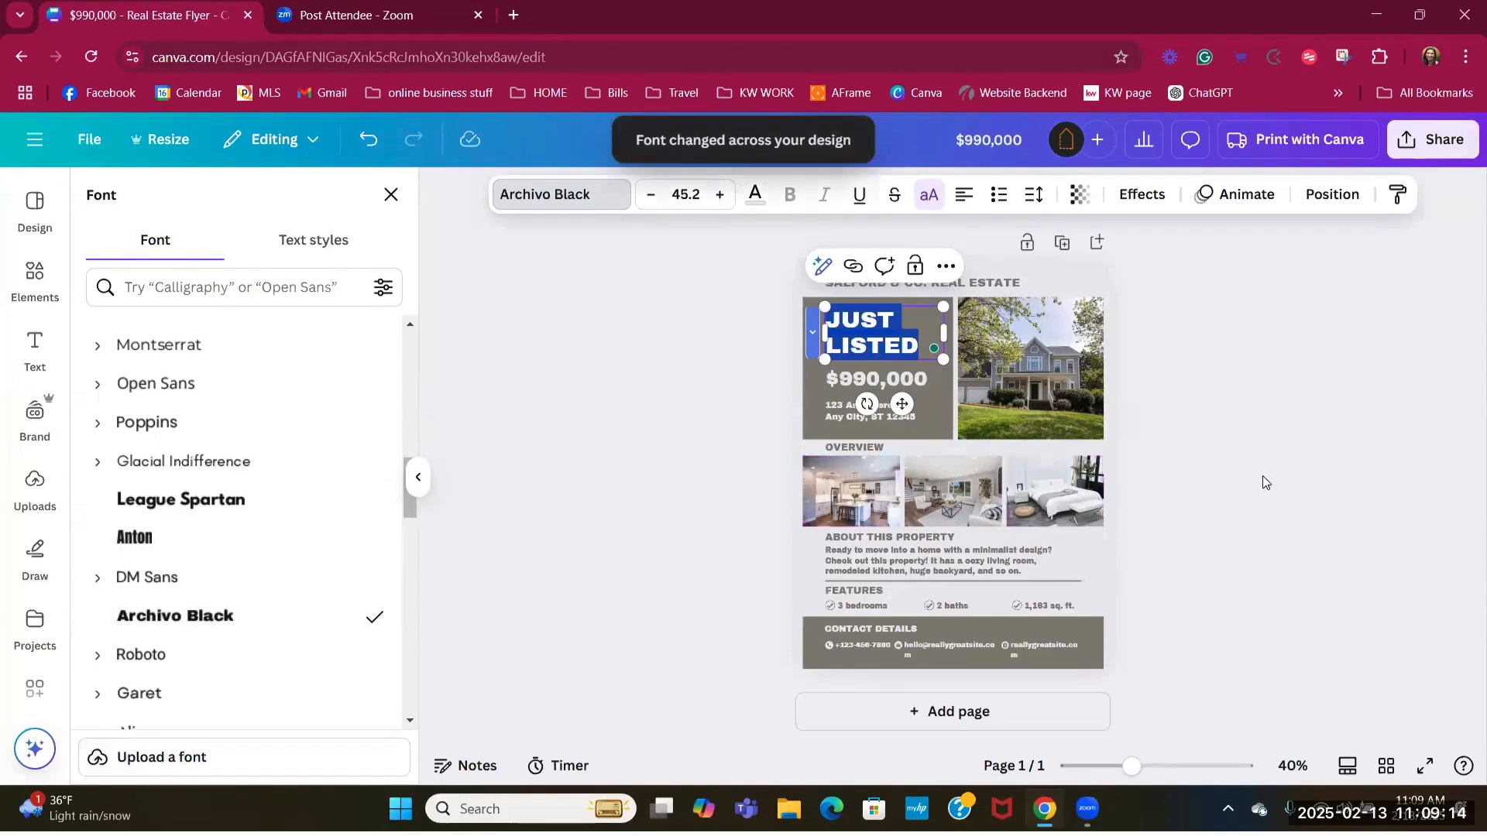
{"action": "left_click", "coordinate": [370, 149]}
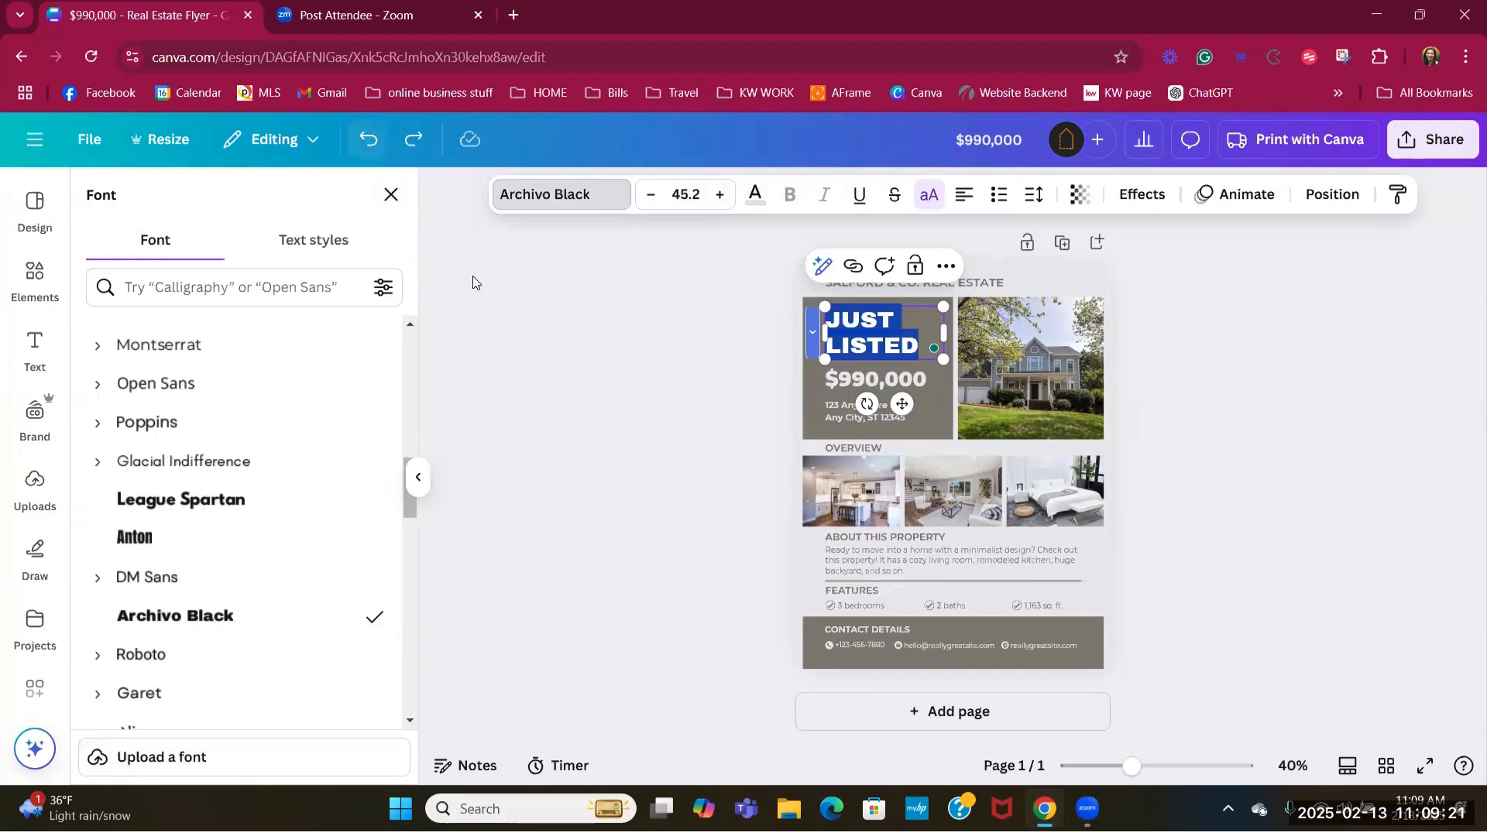
{"action": "left_click", "coordinate": [369, 144]}
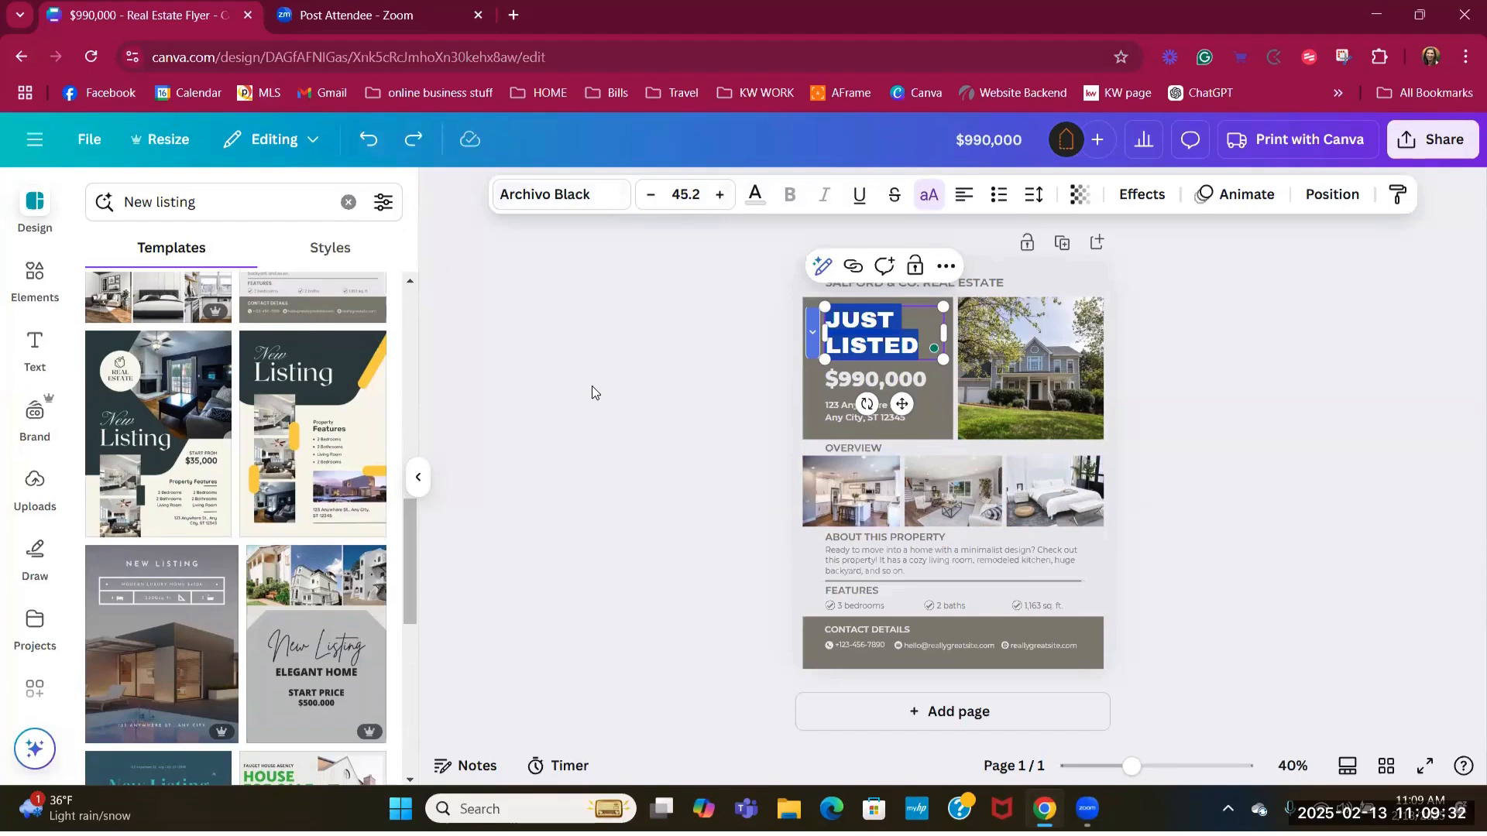
{"action": "left_click", "coordinate": [617, 400]}
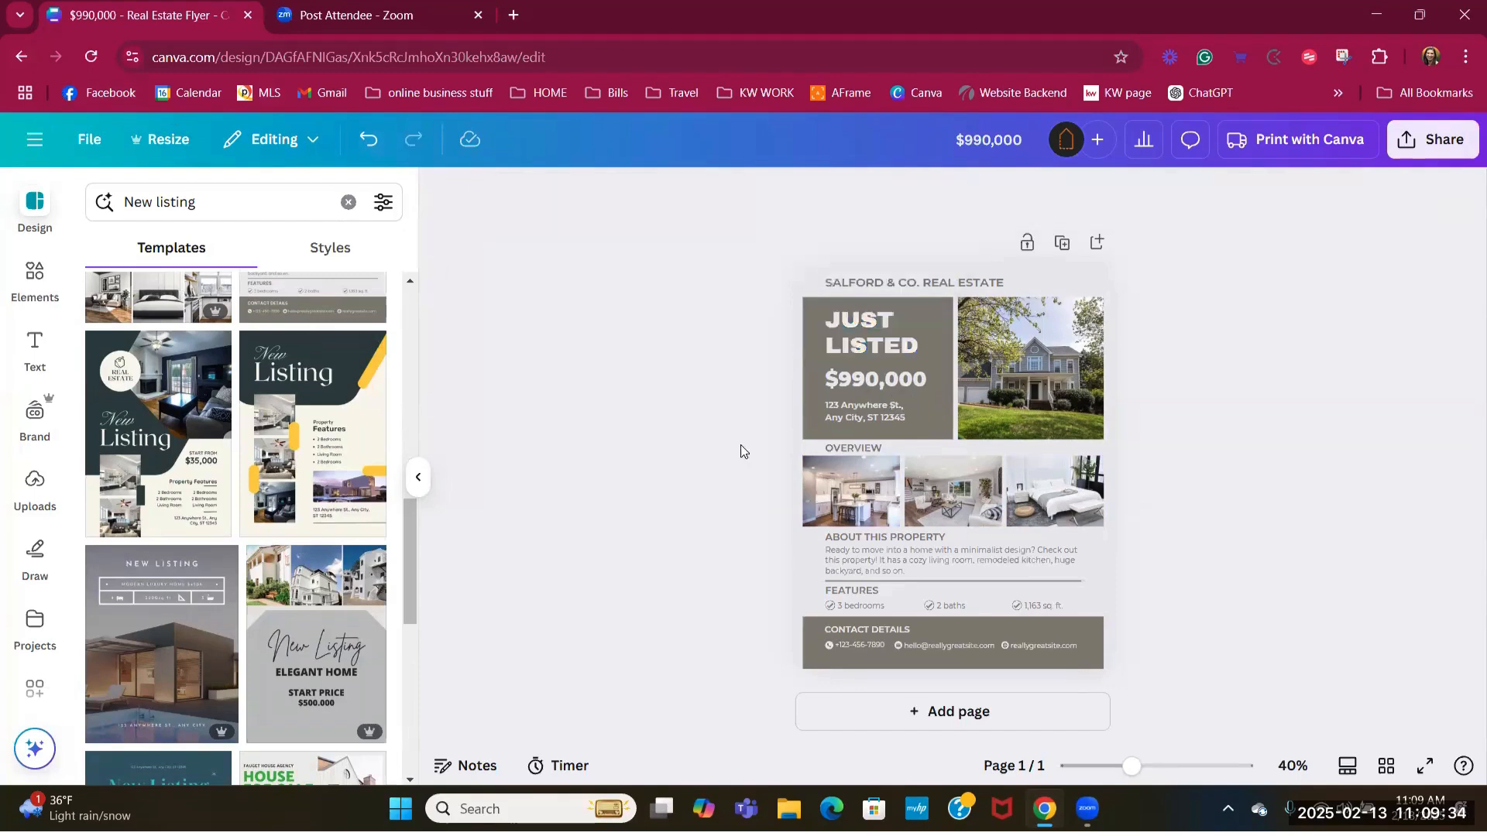
- Set the JUST LISTED heading's font to the recommended TC October
{"action": "left_click", "coordinate": [888, 337]}
{"action": "left_click", "coordinate": [890, 340]}
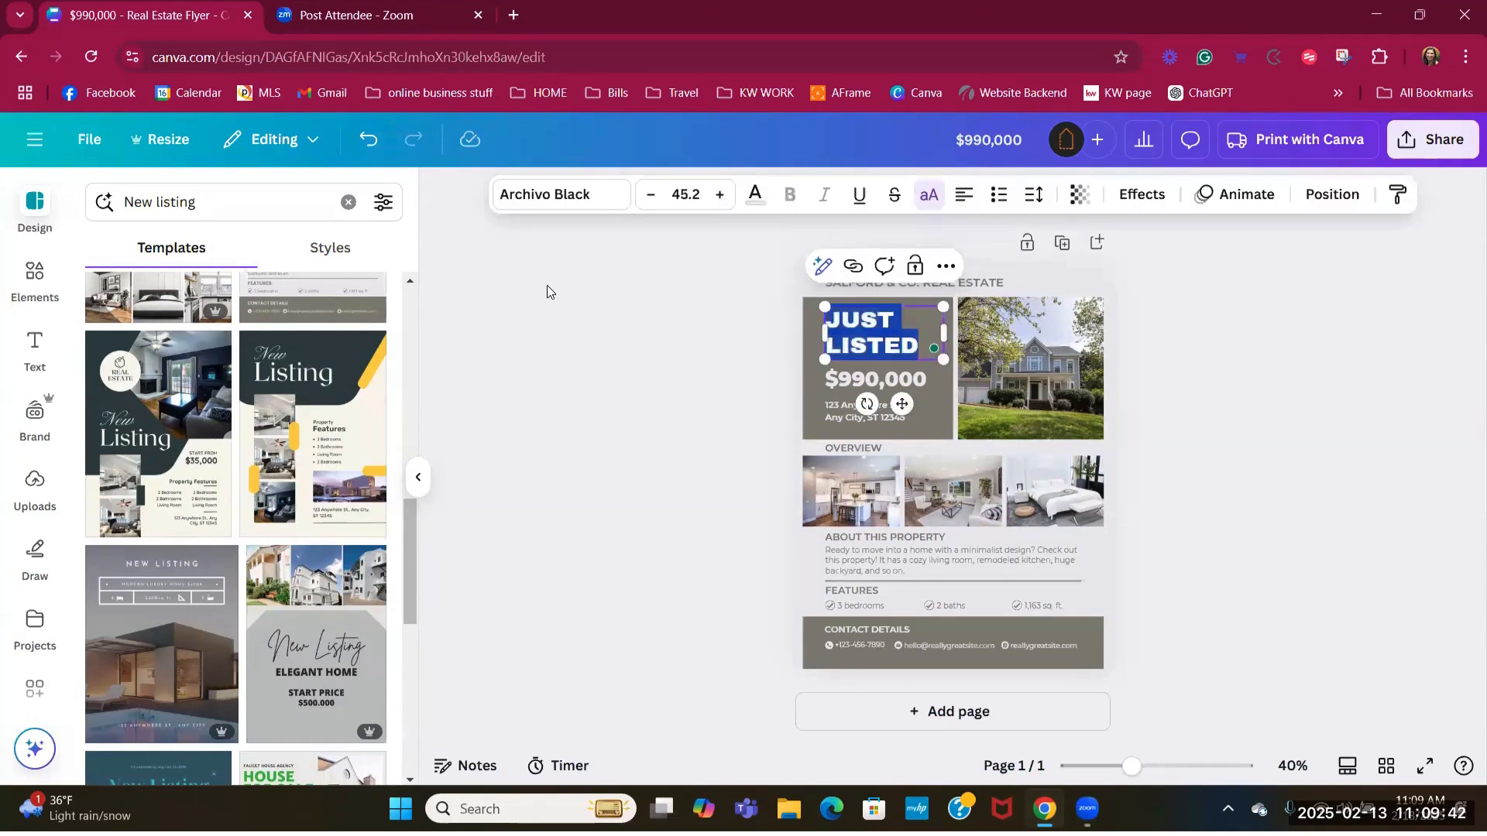
{"action": "left_click", "coordinate": [590, 200]}
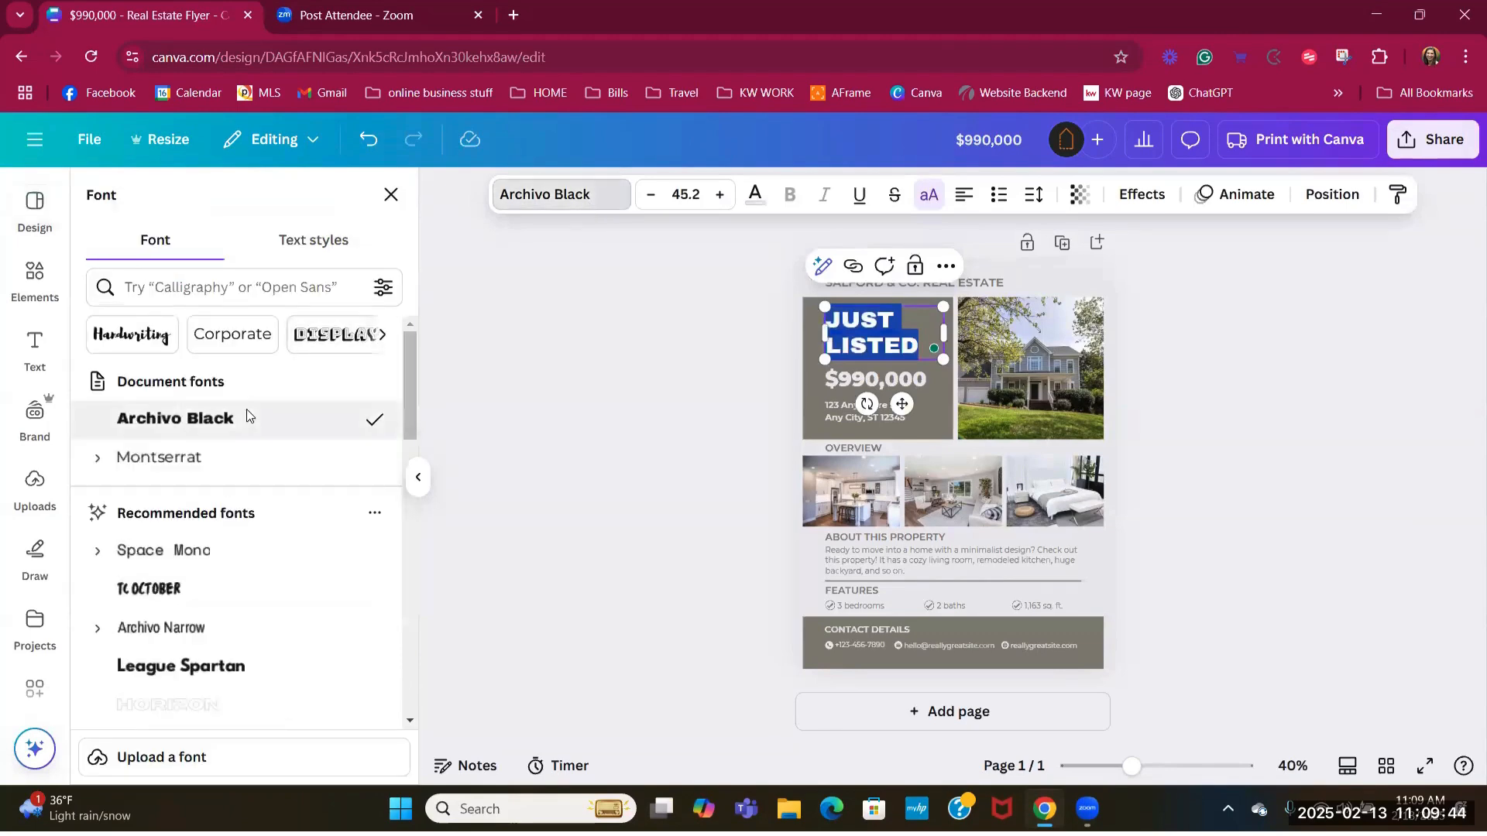
{"action": "left_click", "coordinate": [155, 590]}
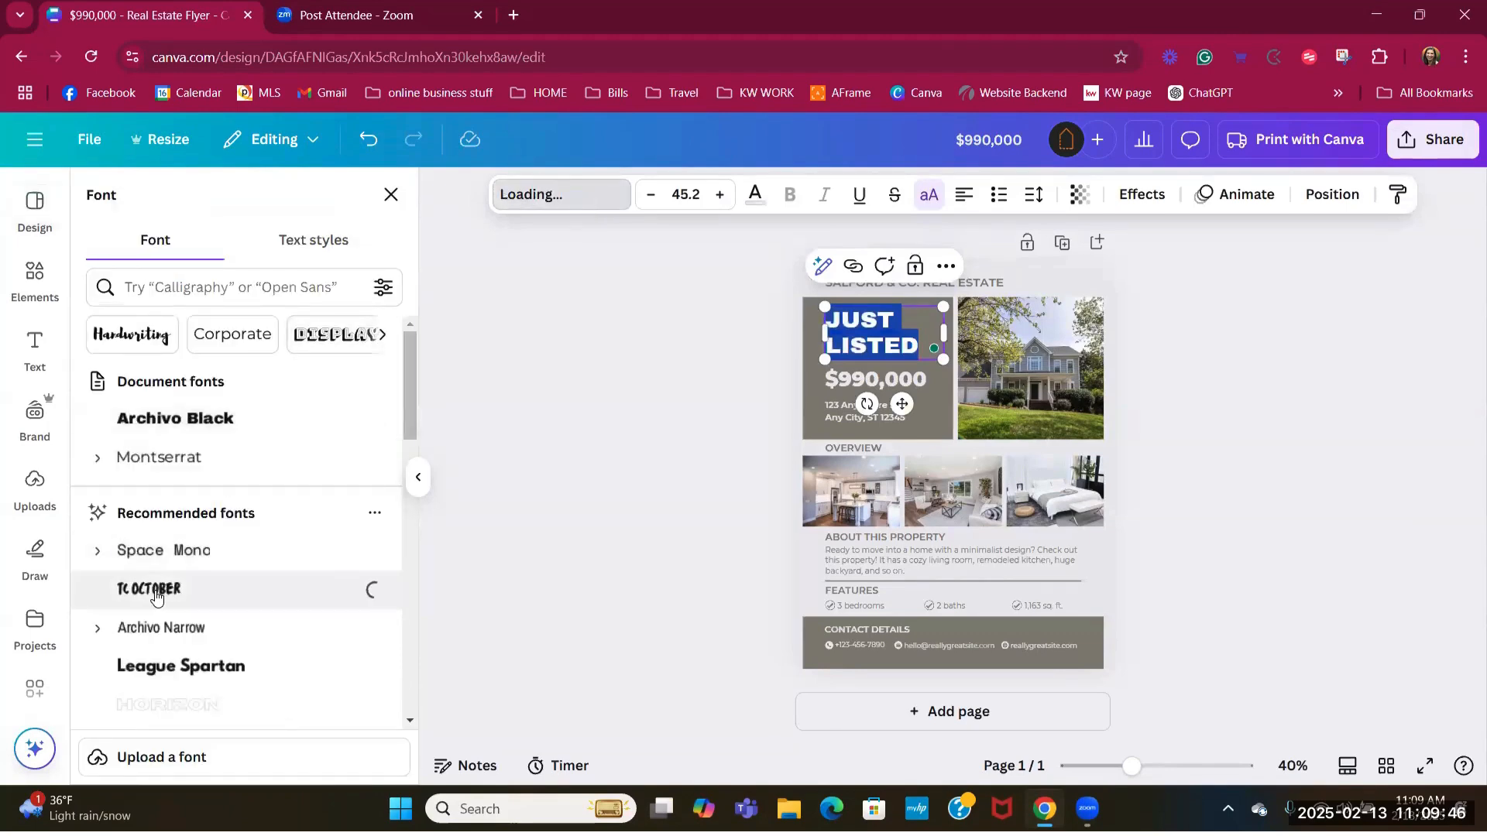
{"action": "left_click", "coordinate": [576, 457]}
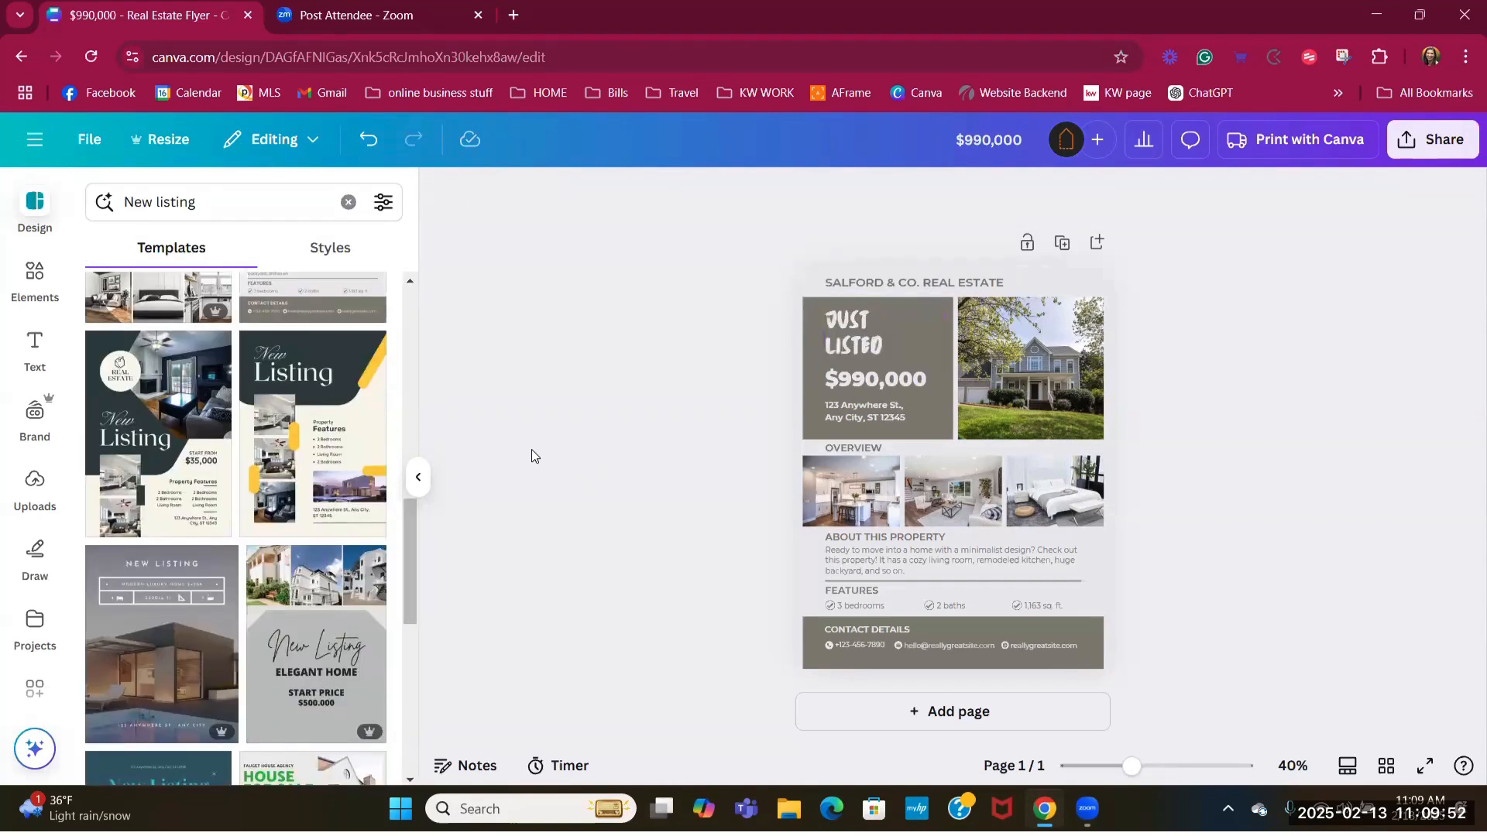
- Set the JUST LISTED heading's font to Montserrat, look over the recommended and recently used fonts, and deselect the heading
{"action": "double_click", "coordinate": [869, 328]}
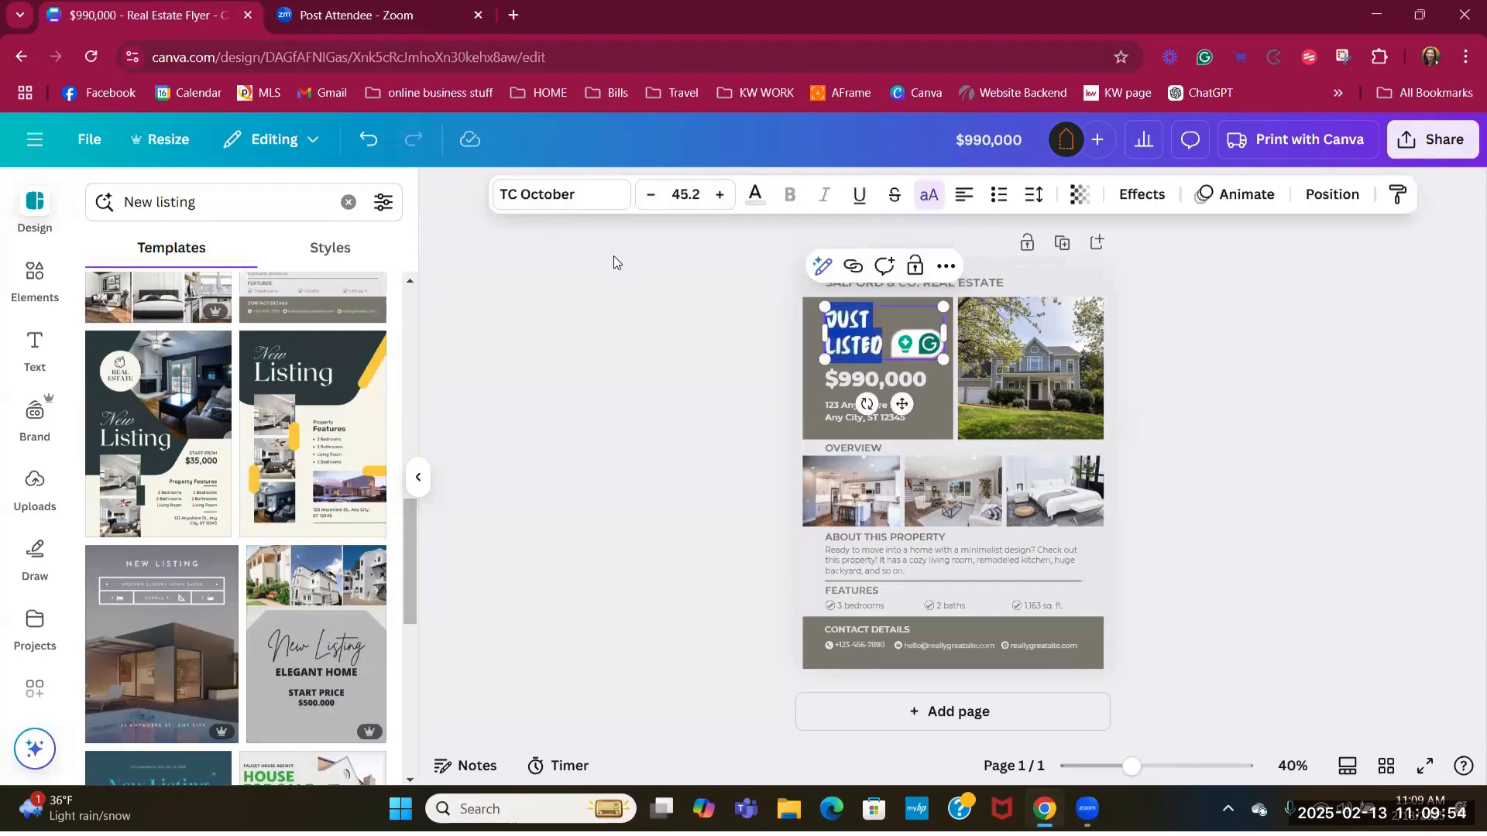
{"action": "left_click", "coordinate": [559, 194]}
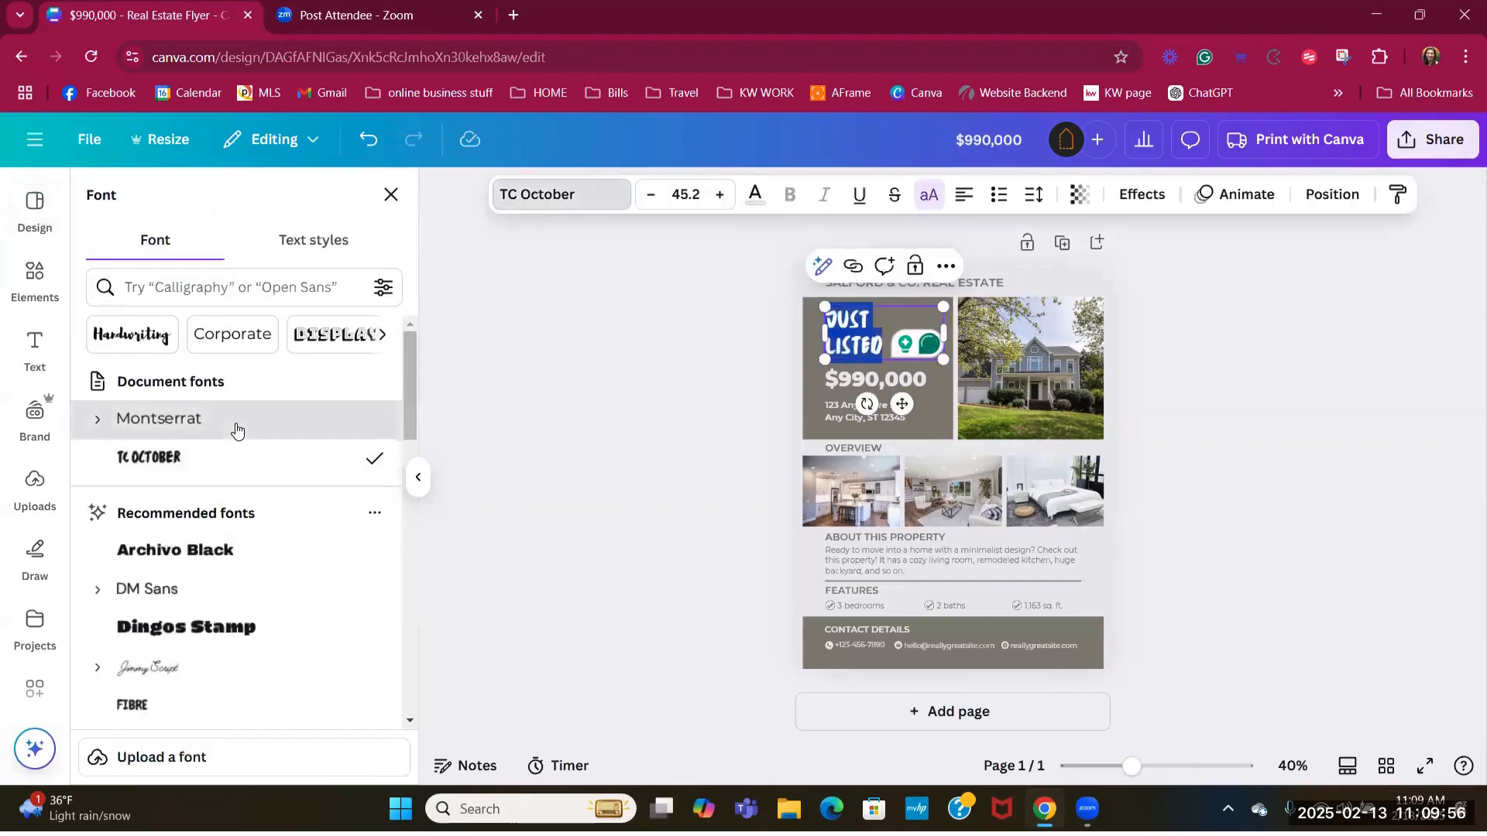
{"action": "left_click", "coordinate": [233, 422]}
{"action": "scroll", "coordinate": [285, 615], "scroll_direction": "down", "scroll_amount": 10}
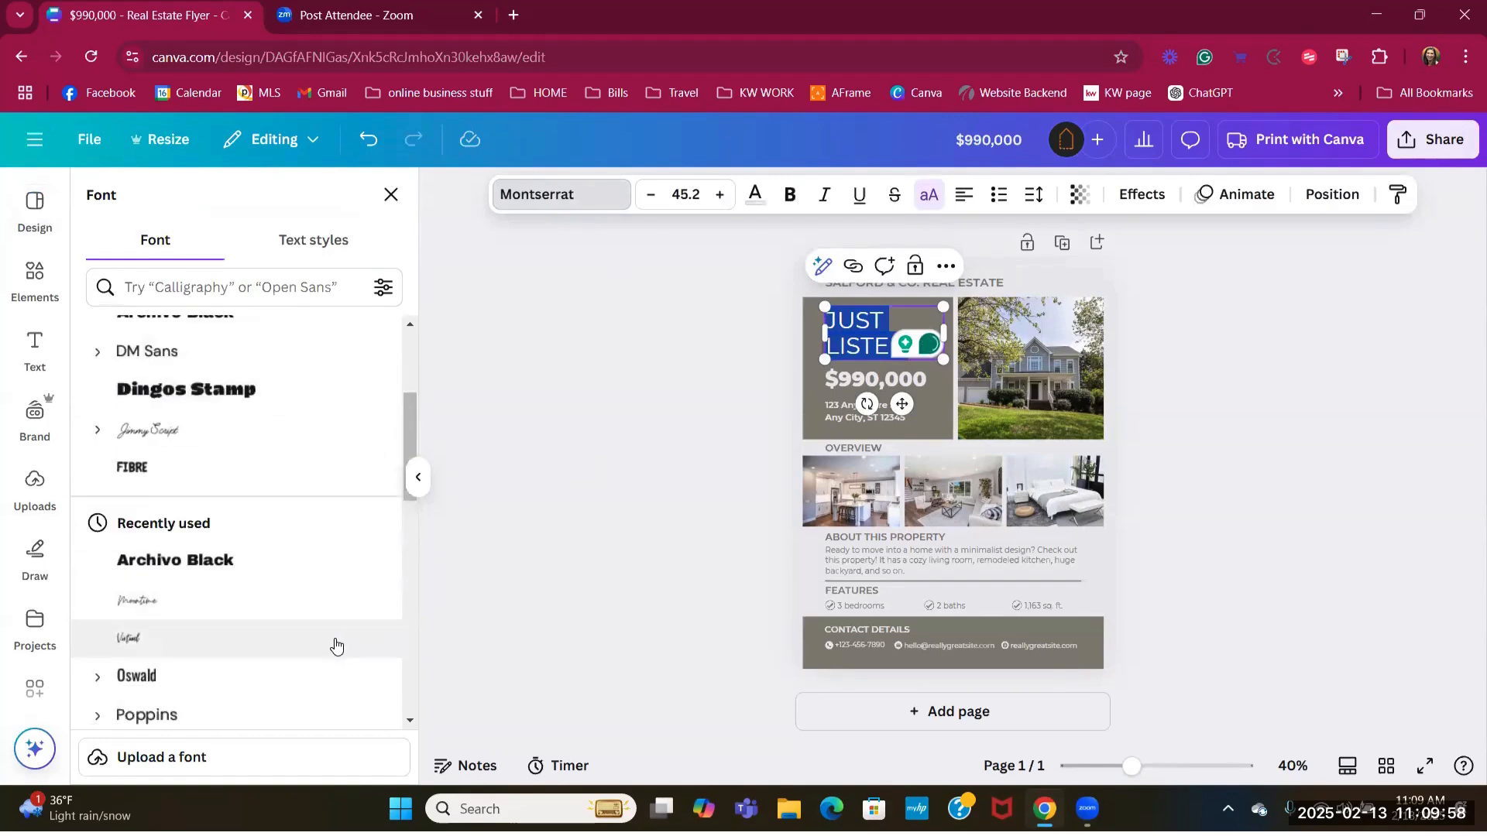
{"action": "scroll", "coordinate": [264, 441], "scroll_direction": "up", "scroll_amount": 7}
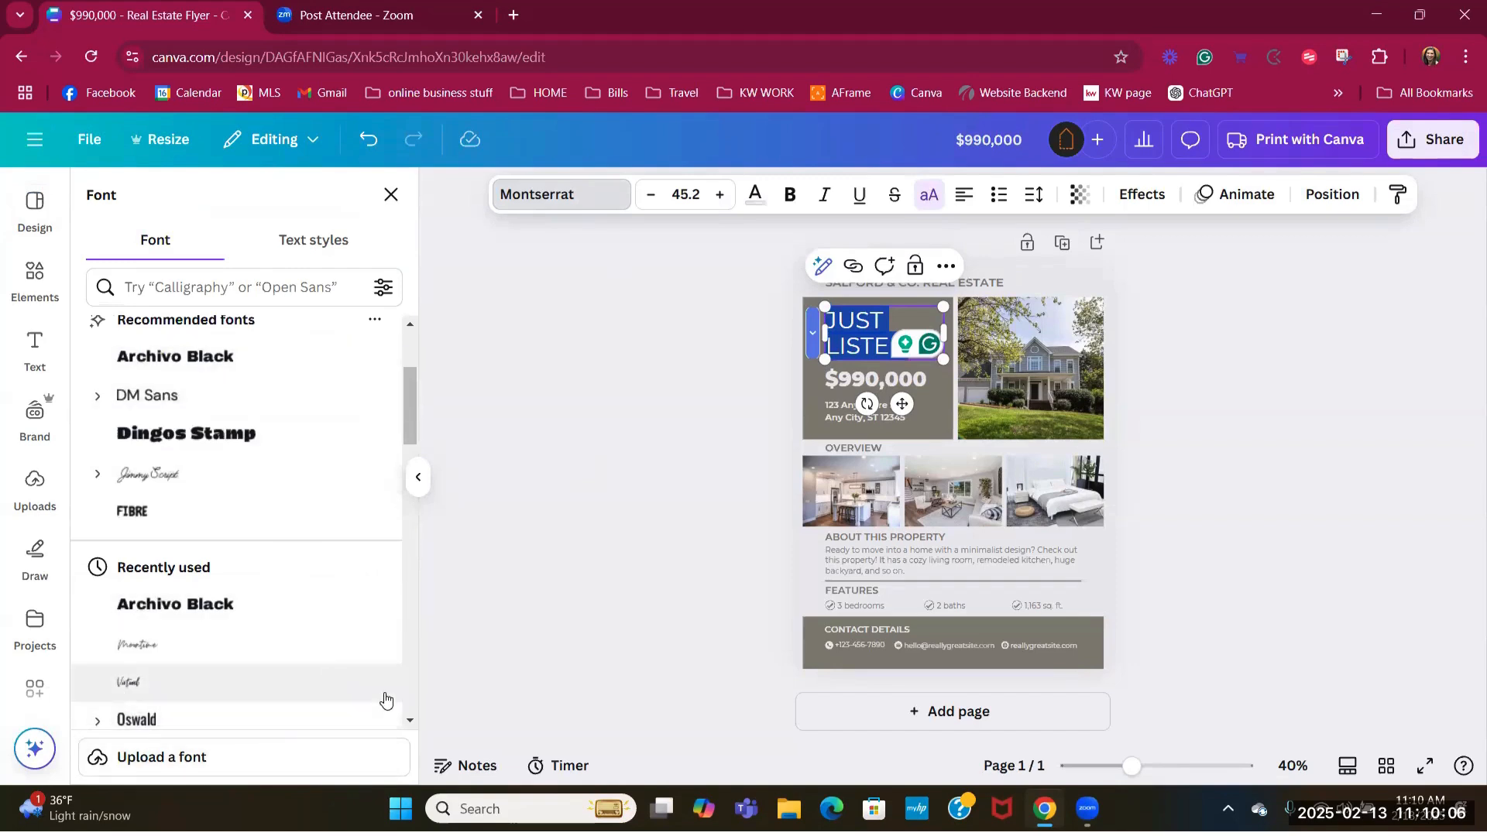
{"action": "left_click", "coordinate": [628, 527]}
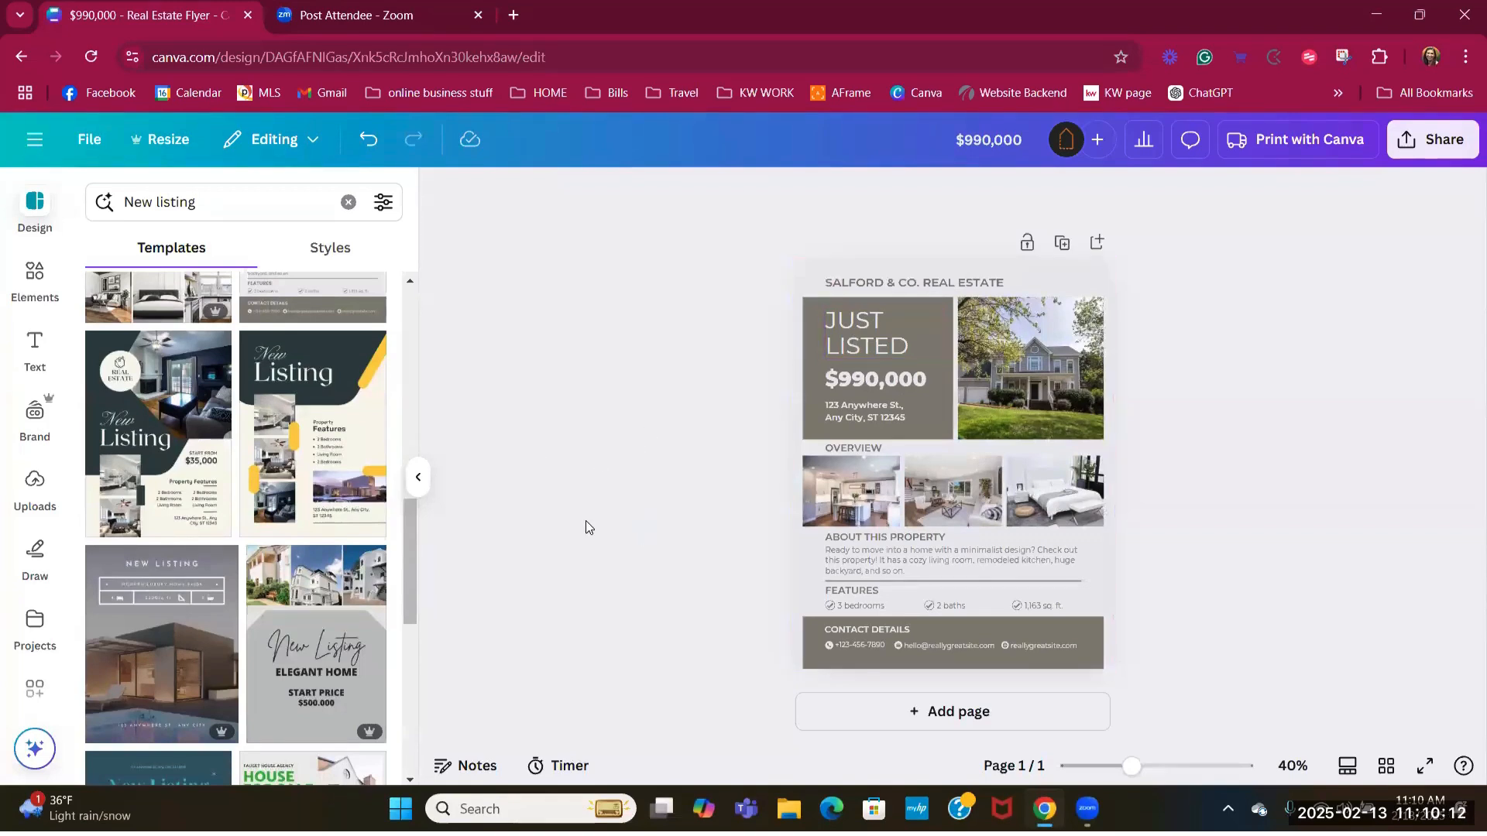
- Select the block behind JUST LISTED and examine its document, brand, photo and default color options and the custom color picker
{"action": "left_click", "coordinate": [809, 426]}
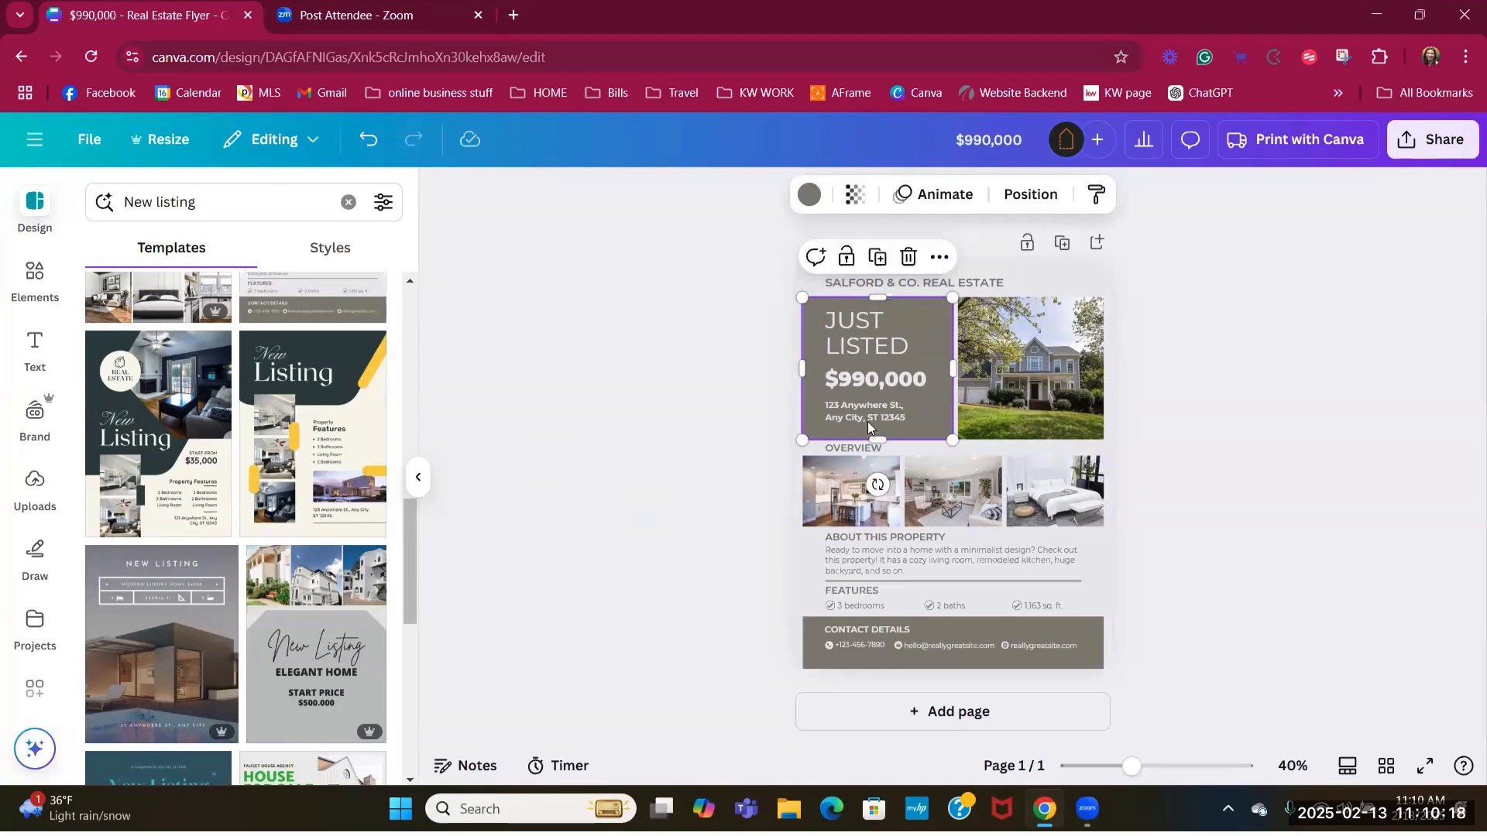
{"action": "left_click", "coordinate": [810, 198]}
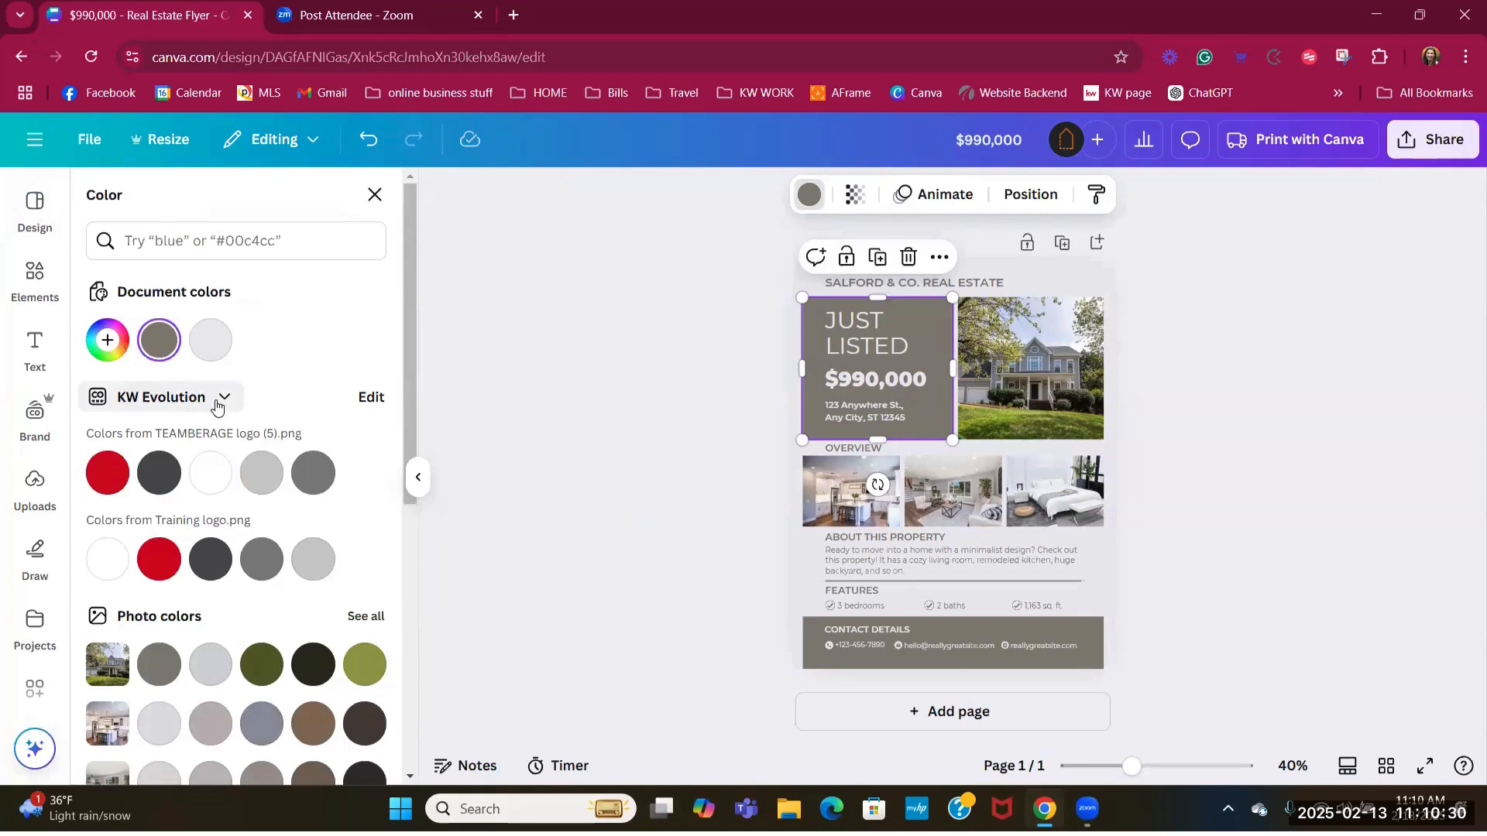
{"action": "scroll", "coordinate": [341, 323], "scroll_direction": "down", "scroll_amount": 3}
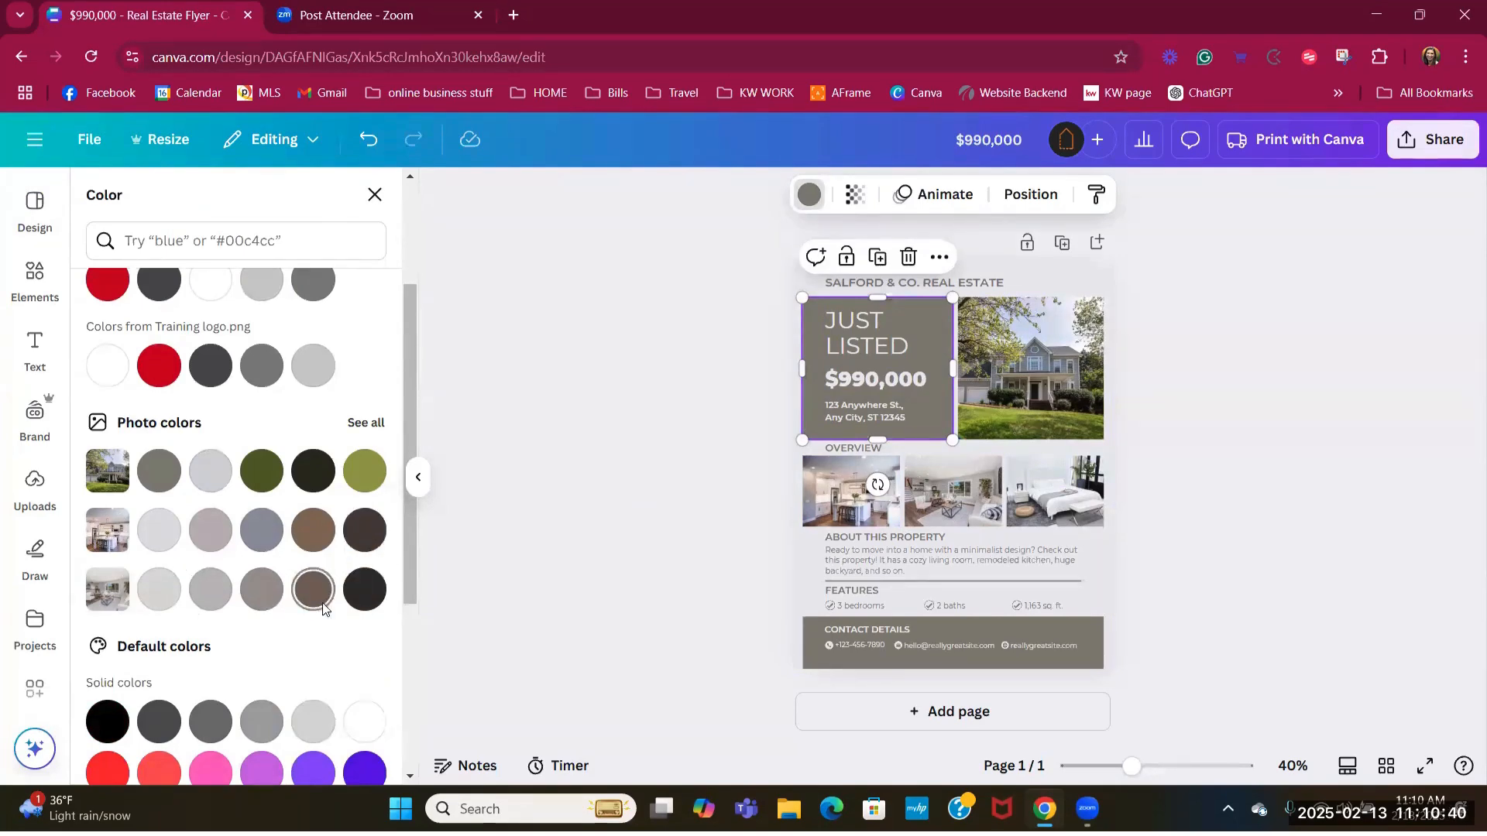
{"action": "scroll", "coordinate": [323, 608], "scroll_direction": "down", "scroll_amount": 4}
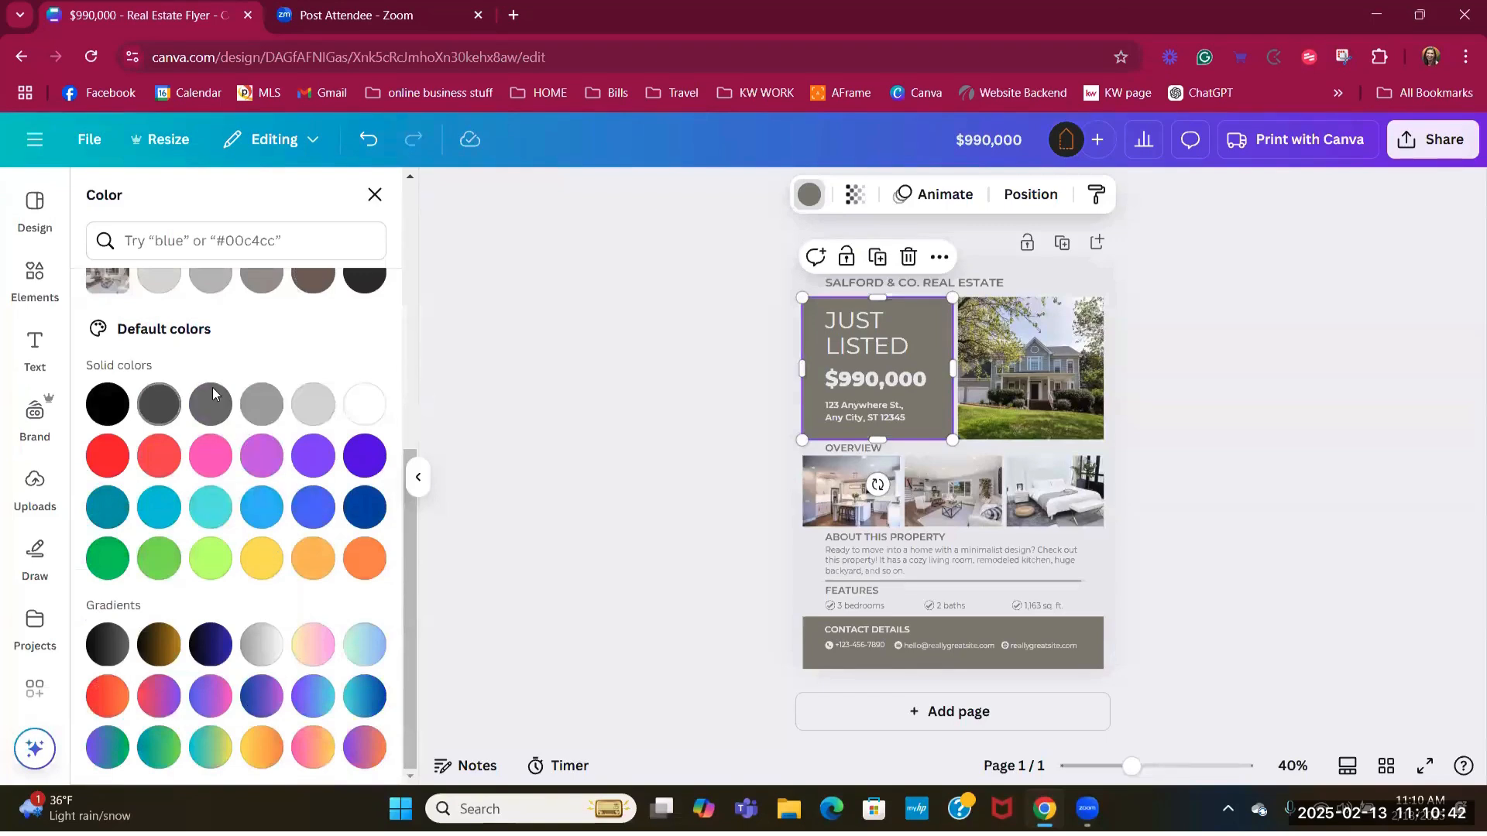
{"action": "scroll", "coordinate": [256, 375], "scroll_direction": "up", "scroll_amount": 5}
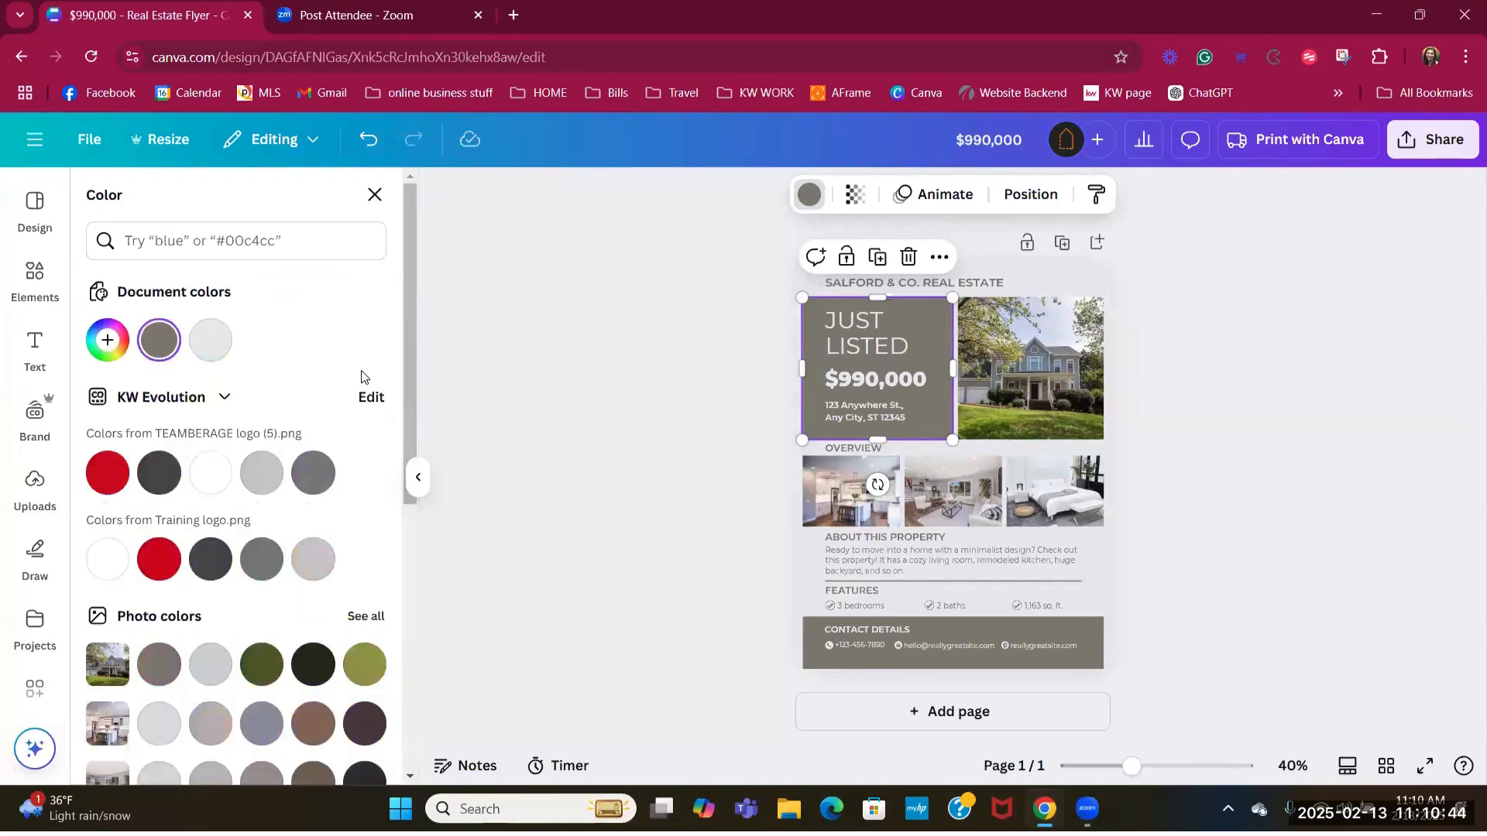
{"action": "left_click", "coordinate": [109, 343]}
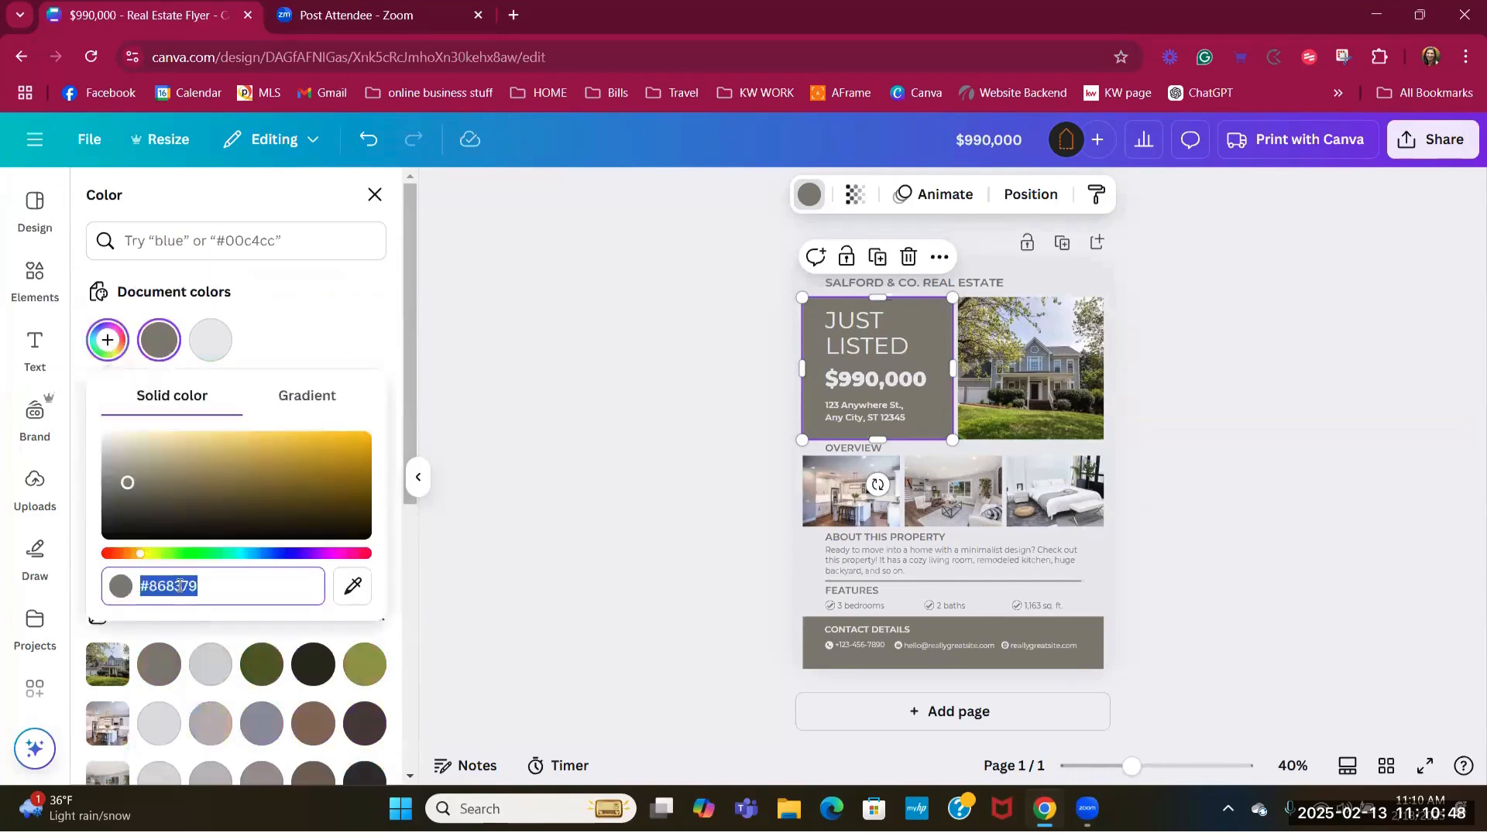
{"action": "left_click", "coordinate": [327, 311]}
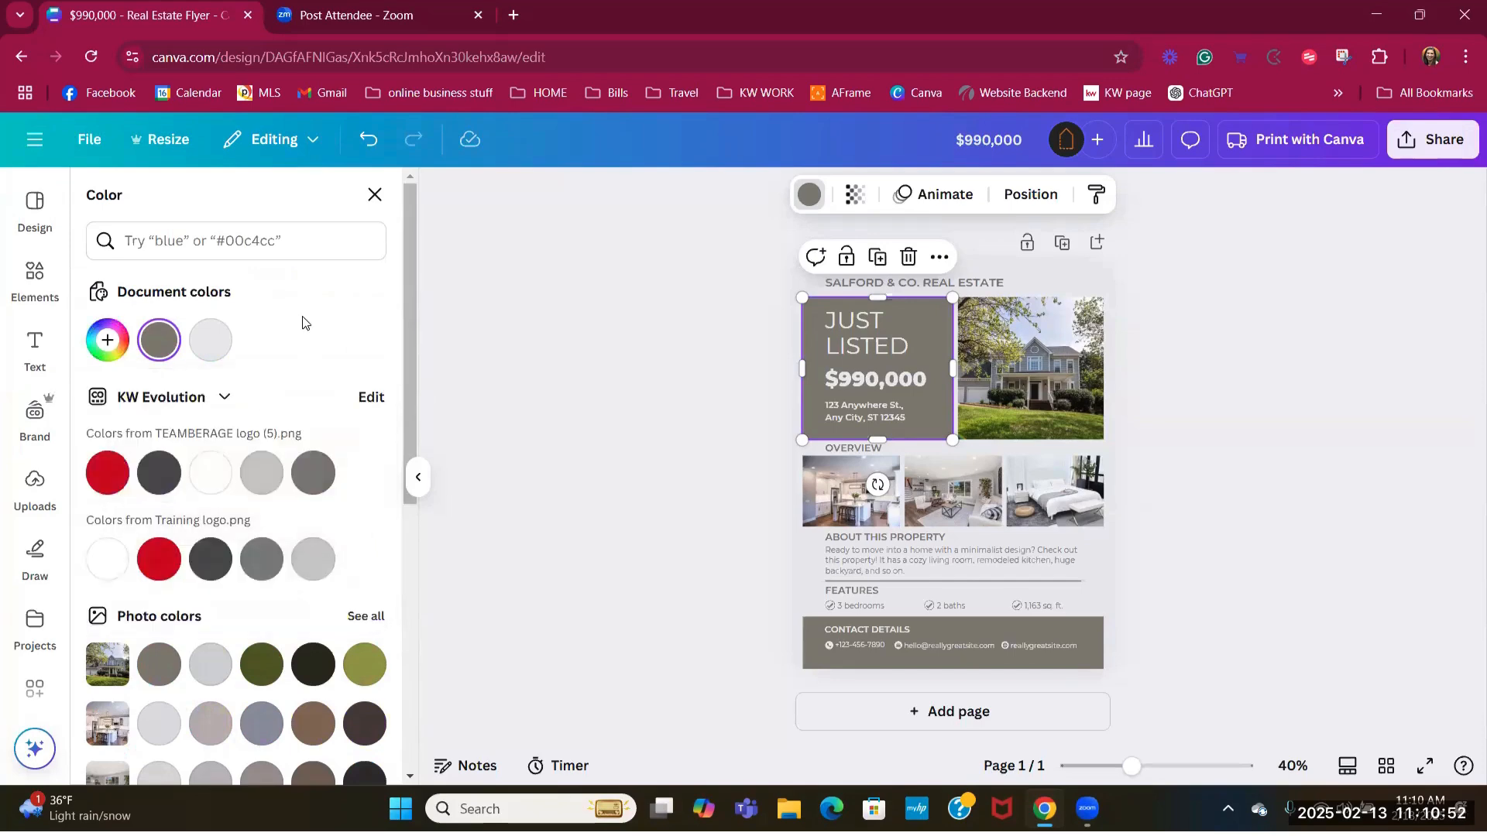
- Try the black-to-blue default gradient on the block behind JUST LISTED and undo it
{"action": "scroll", "coordinate": [302, 324], "scroll_direction": "down", "scroll_amount": 1}
{"action": "scroll", "coordinate": [301, 323], "scroll_direction": "down", "scroll_amount": 5}
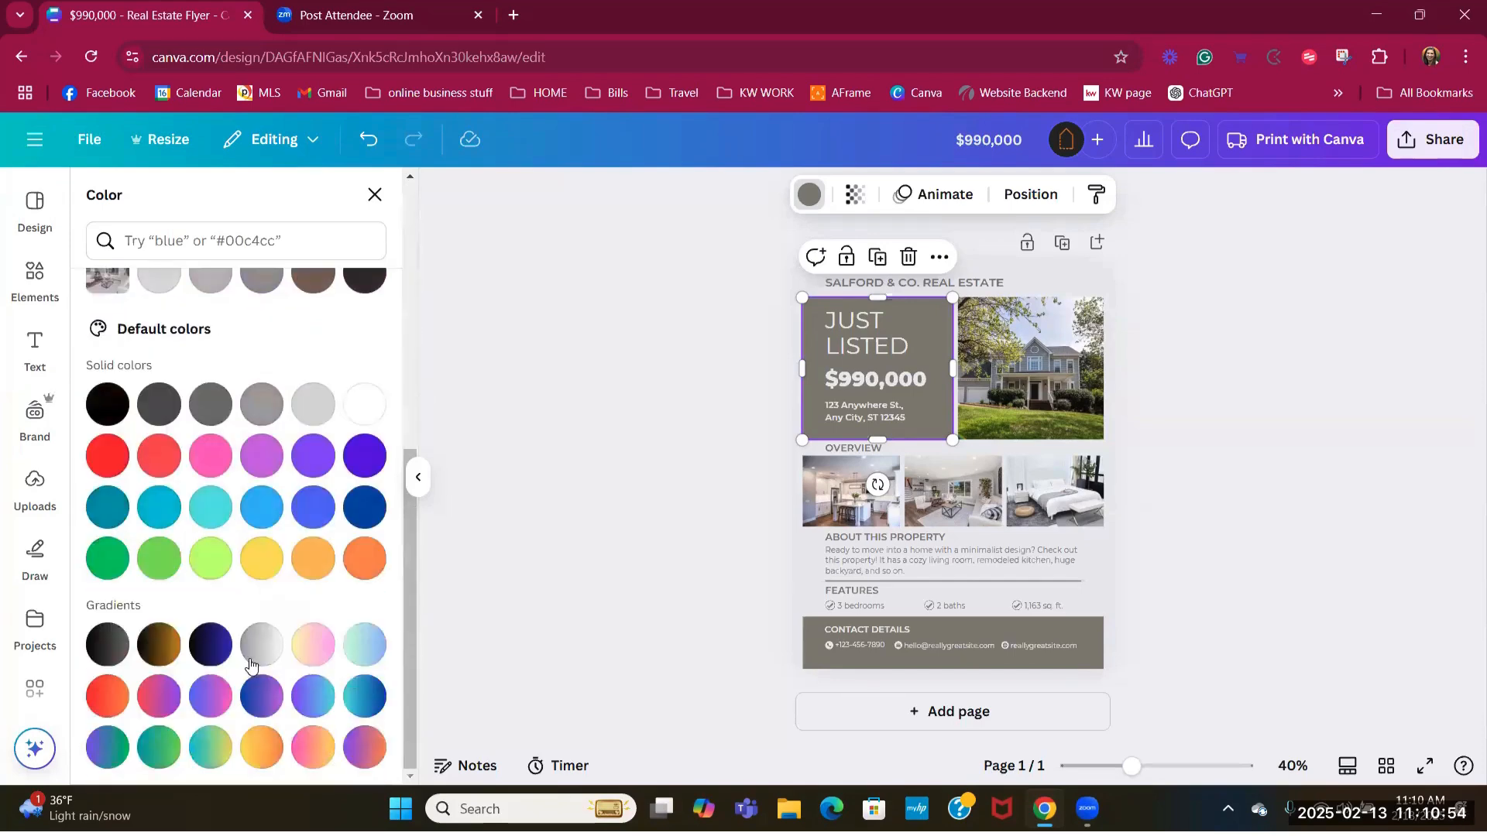
{"action": "left_click", "coordinate": [215, 654]}
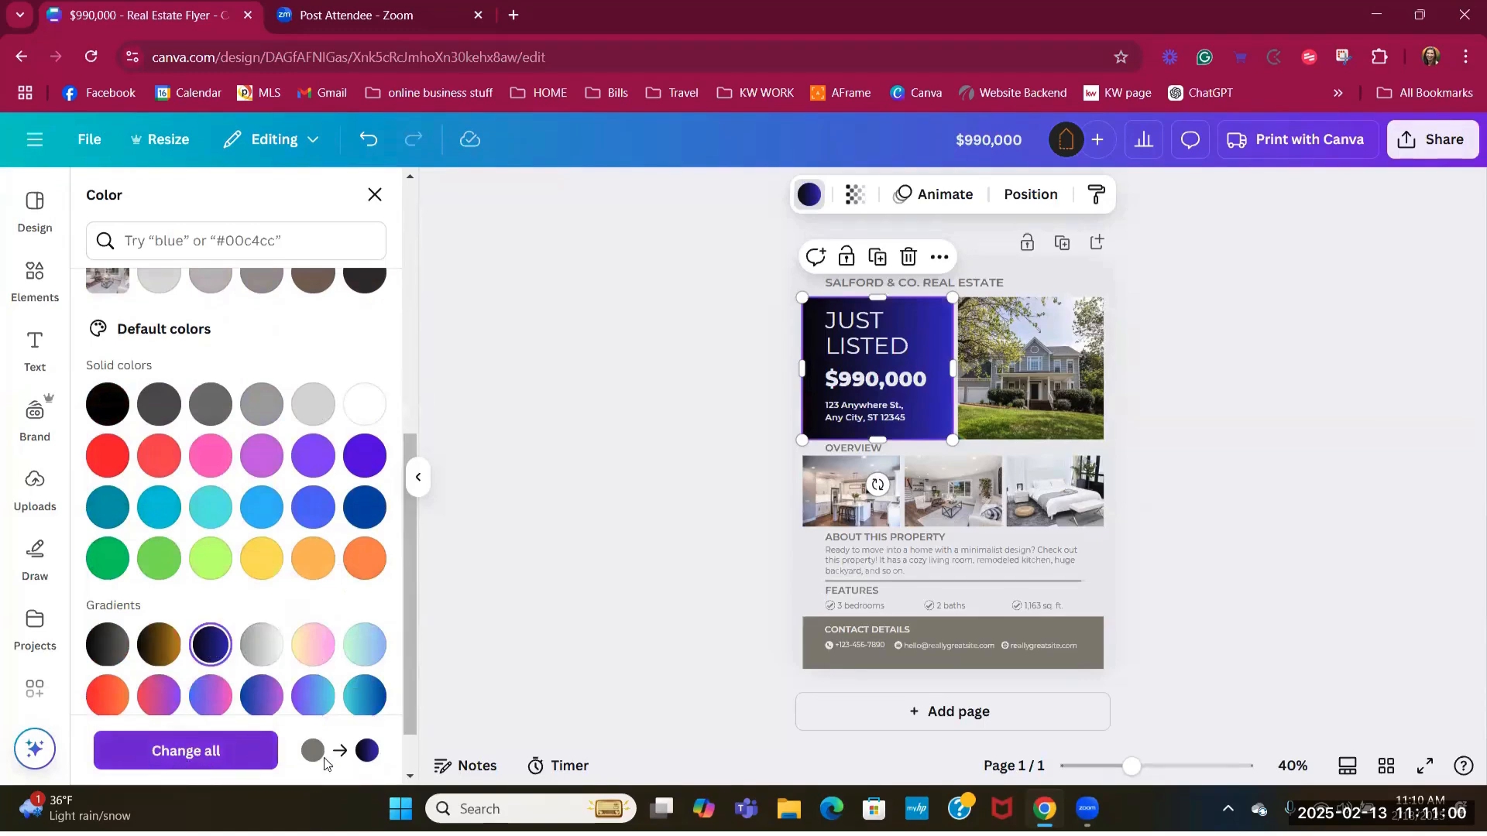
{"action": "left_click", "coordinate": [377, 143]}
- Fill the block behind JUST LISTED with the KW Evolution brand red and replace the gray with it across the whole design
{"action": "scroll", "coordinate": [310, 464], "scroll_direction": "up", "scroll_amount": 5}
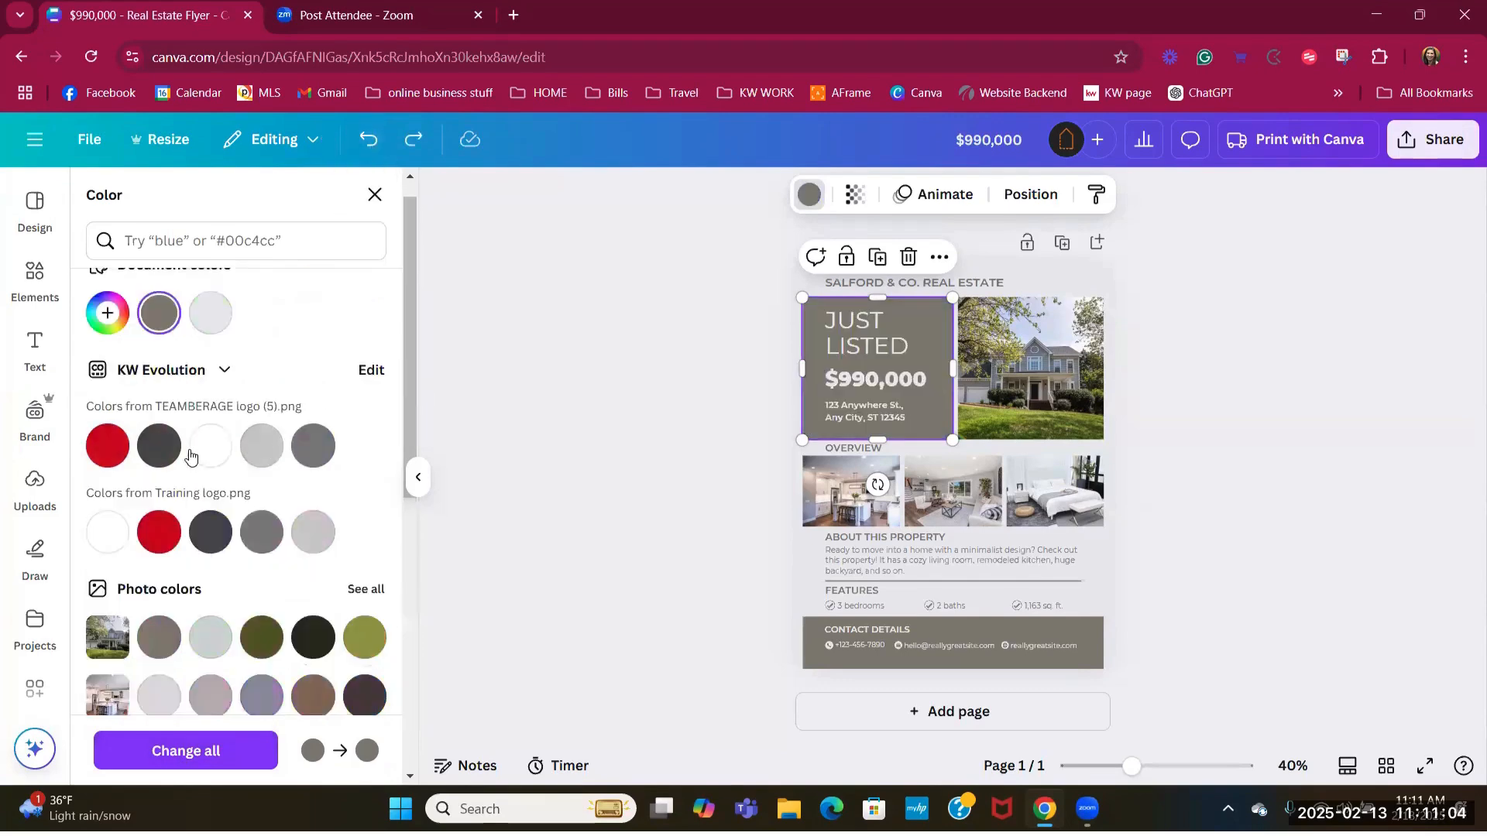
{"action": "left_click", "coordinate": [116, 444]}
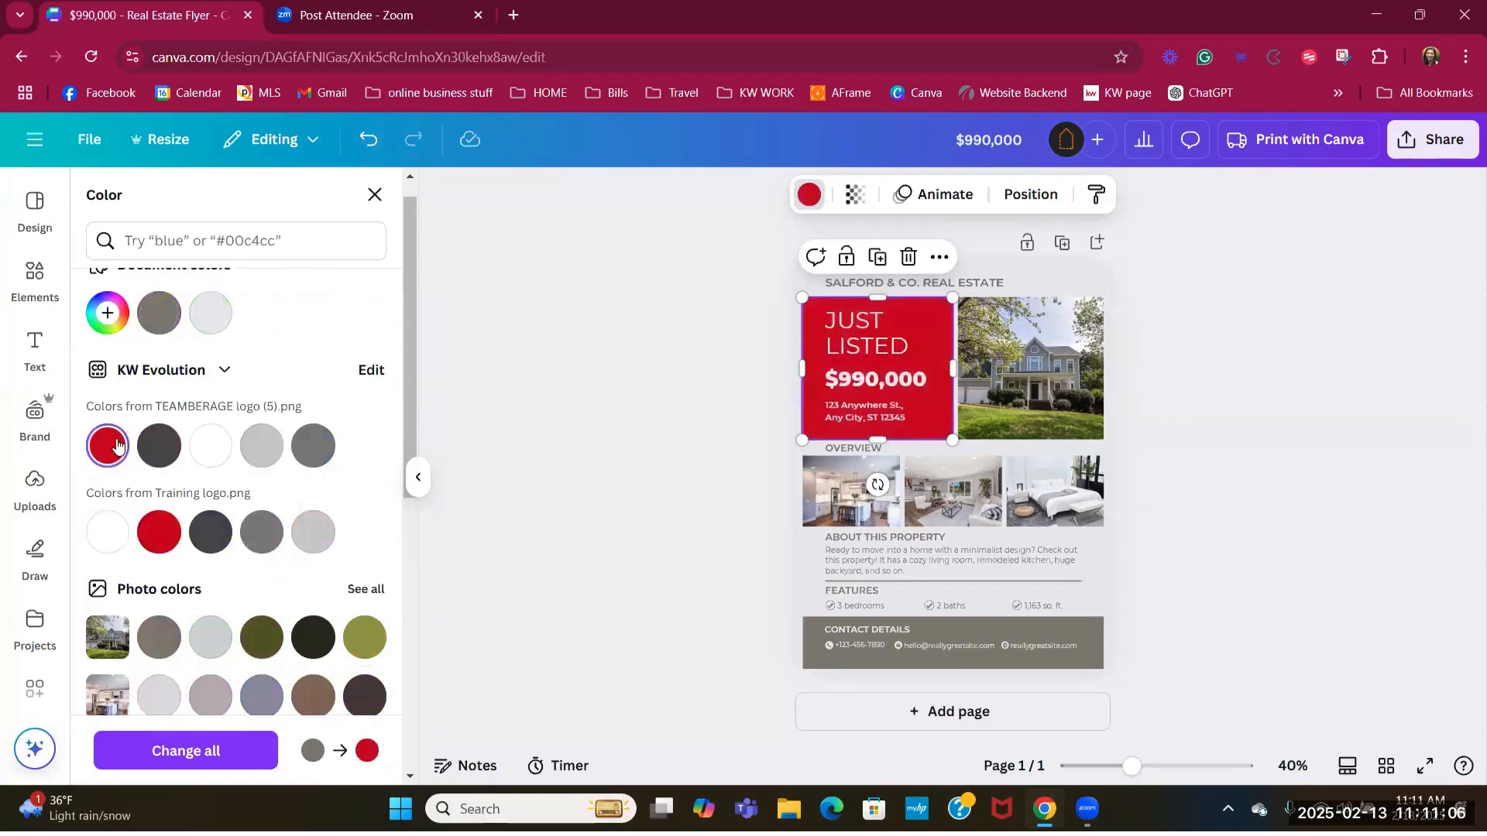
{"action": "left_click", "coordinate": [202, 762]}
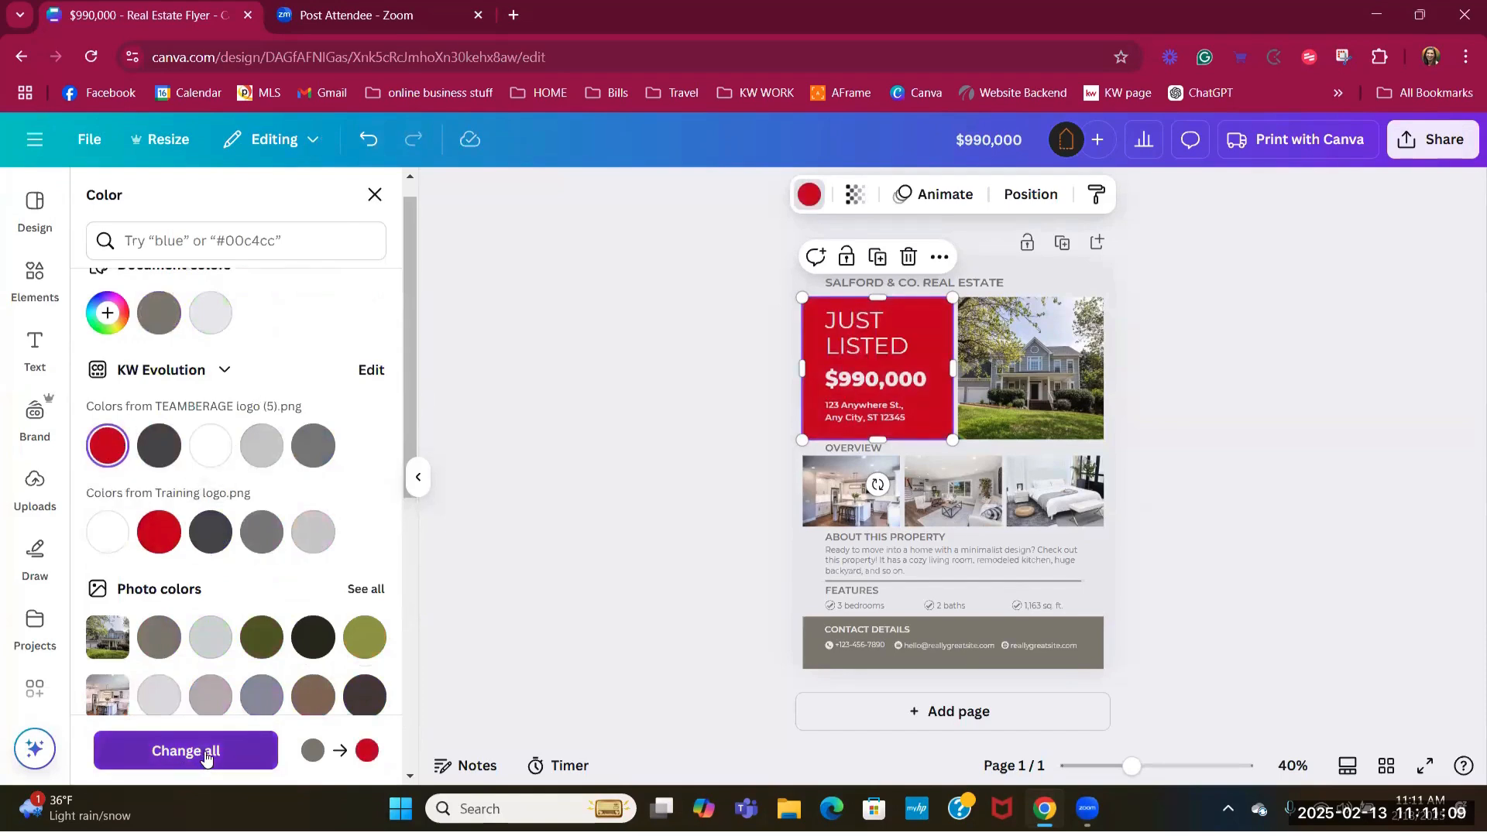
{"action": "left_click", "coordinate": [622, 485]}
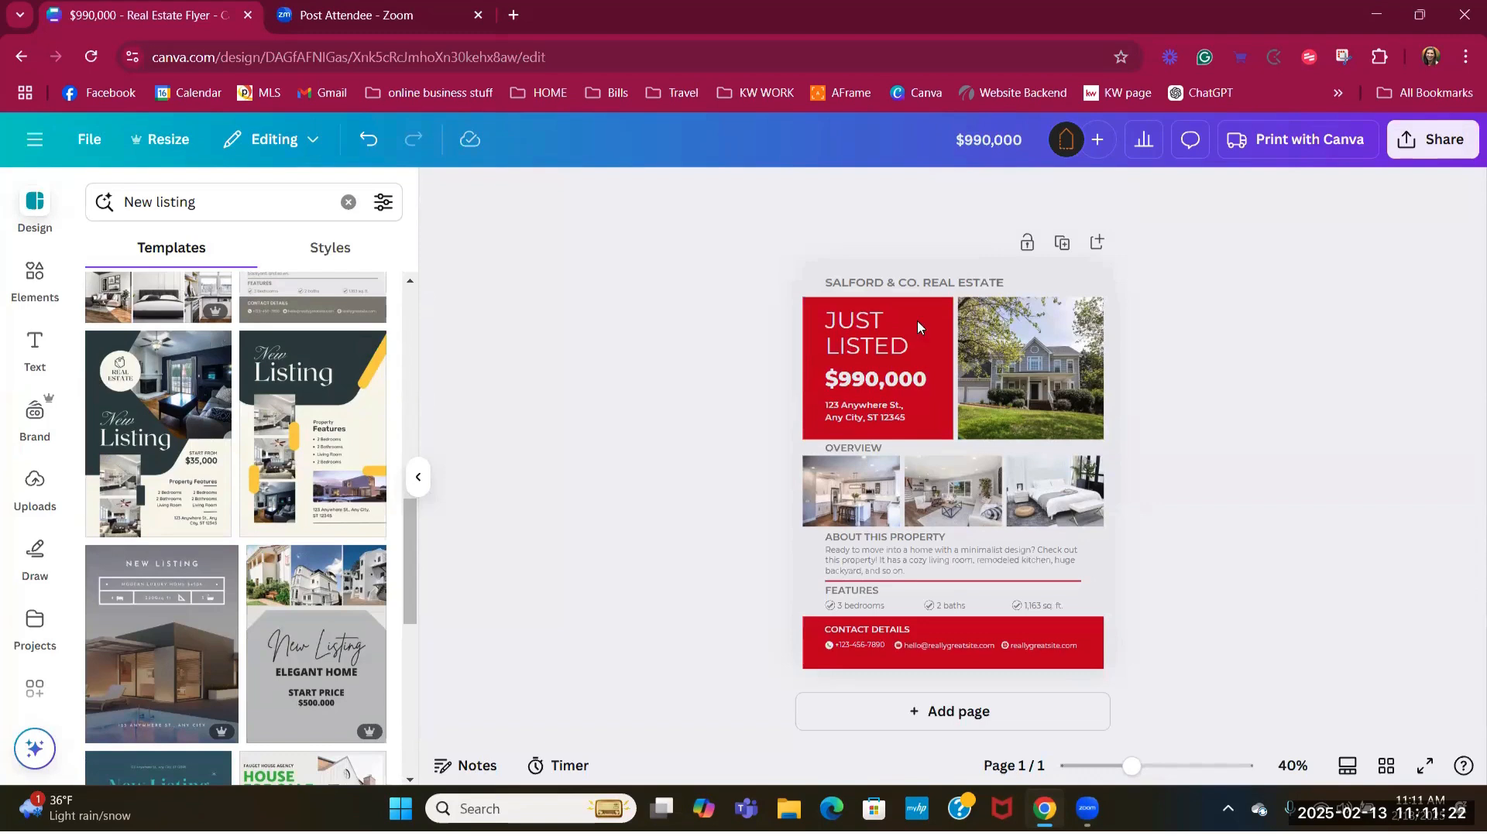
- Examine the color code of the red block behind JUST LISTED in the custom color picker, then close the color options
{"action": "left_click", "coordinate": [936, 423]}
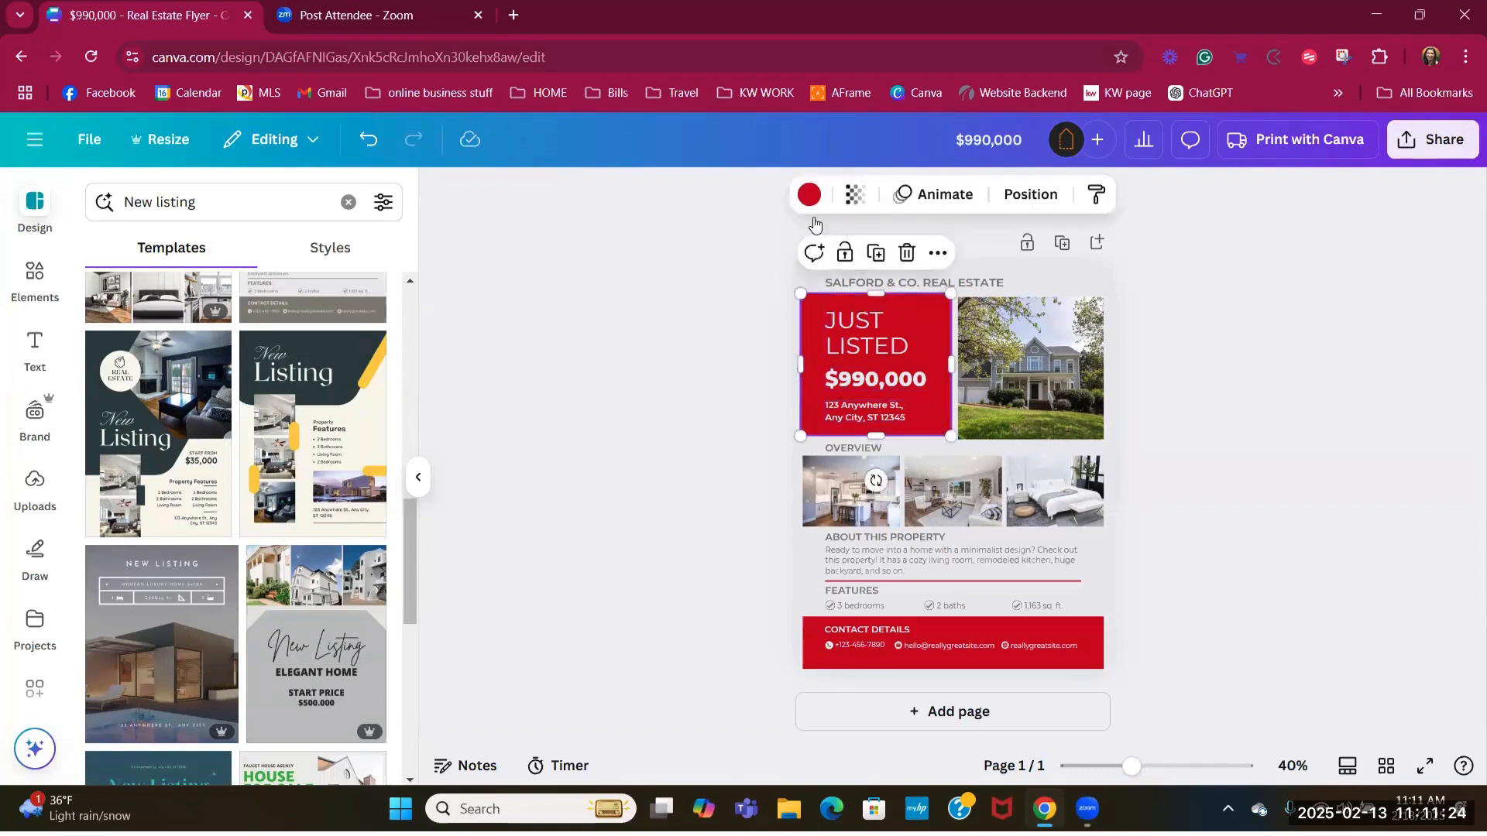
{"action": "left_click", "coordinate": [808, 195]}
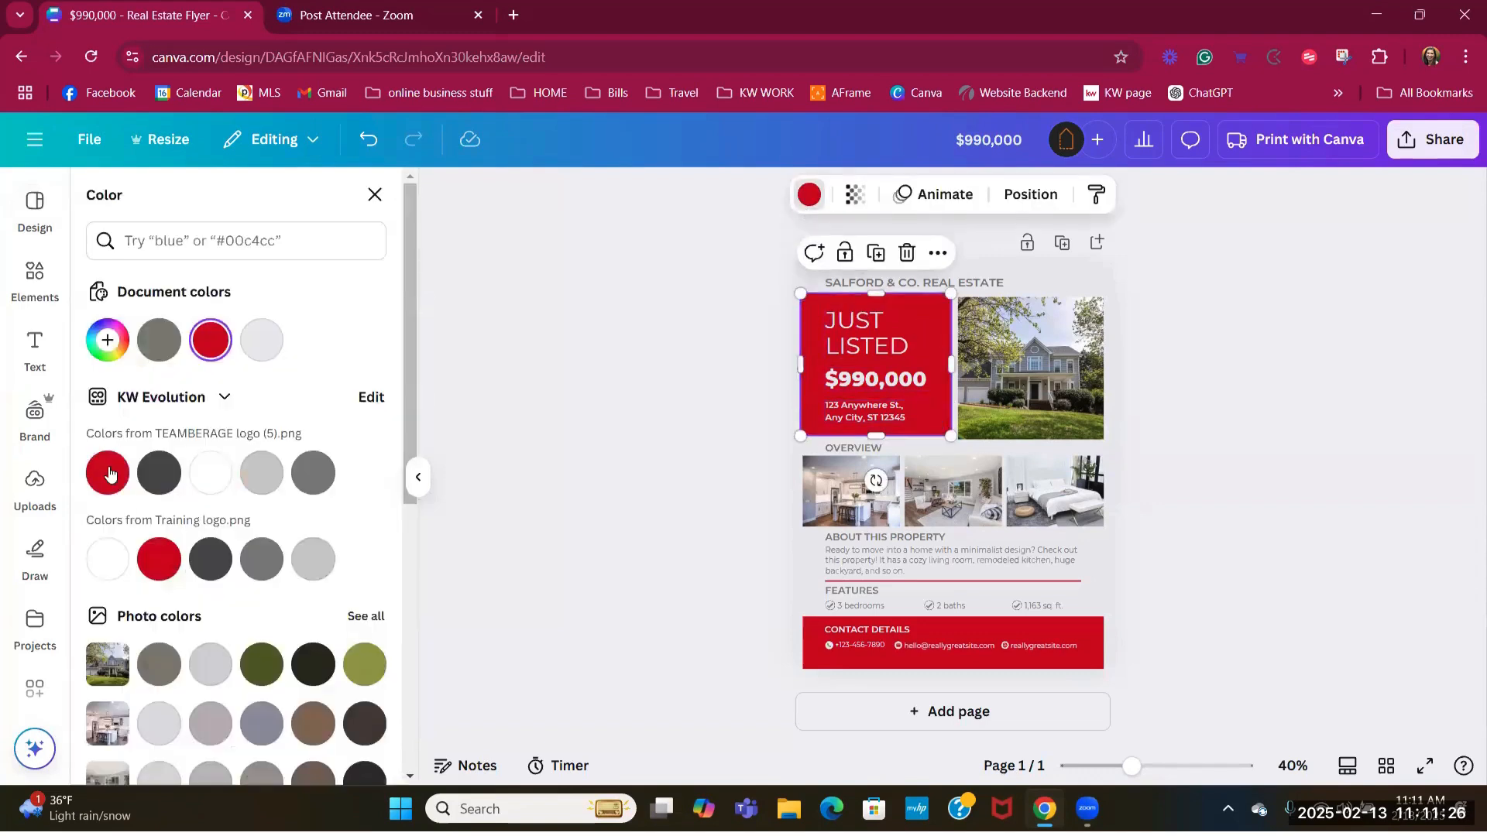
{"action": "left_click", "coordinate": [107, 342]}
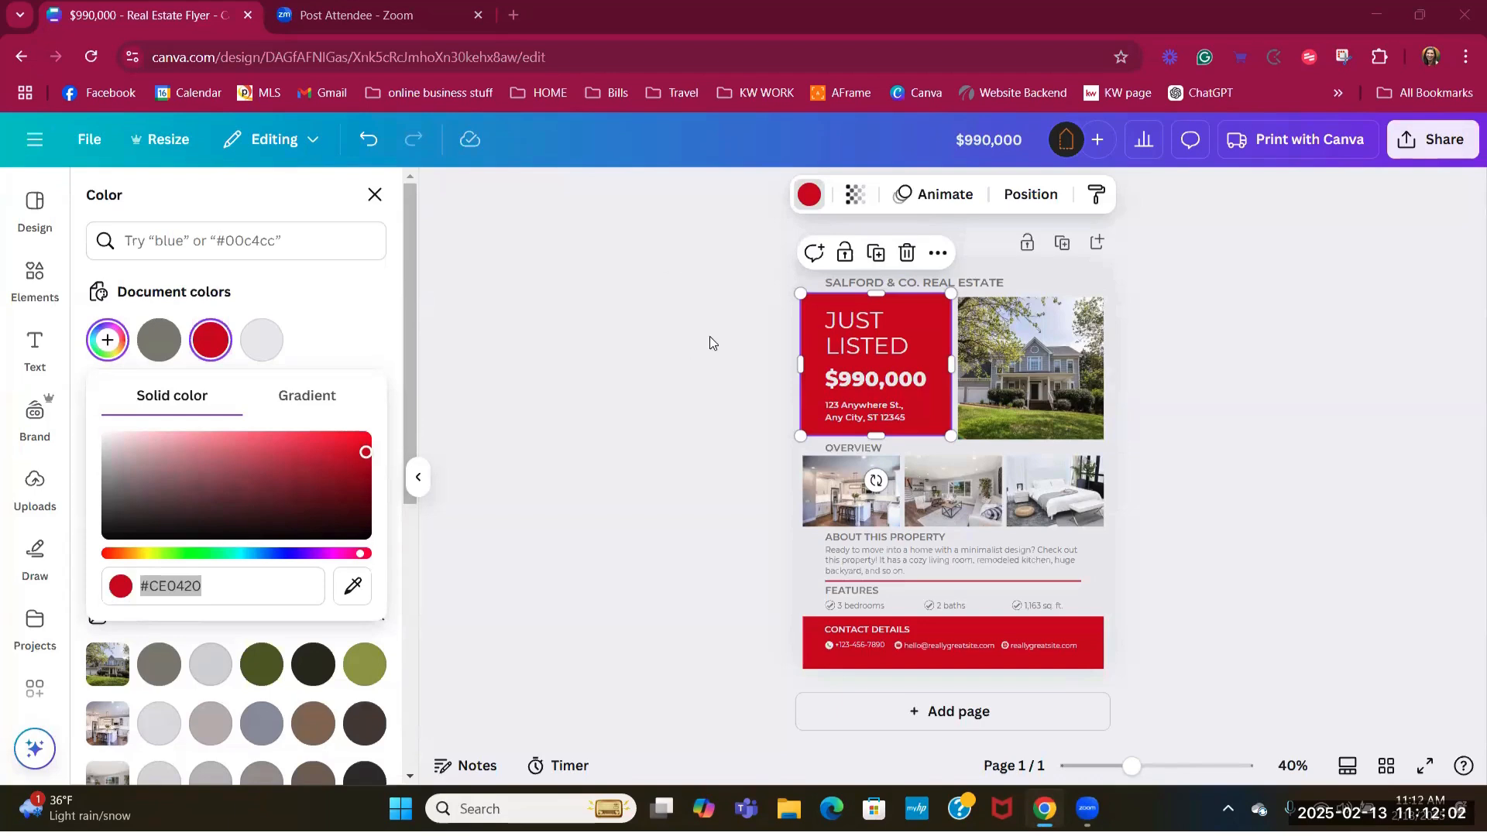
{"action": "left_click", "coordinate": [378, 203]}
{"action": "left_click", "coordinate": [376, 198]}
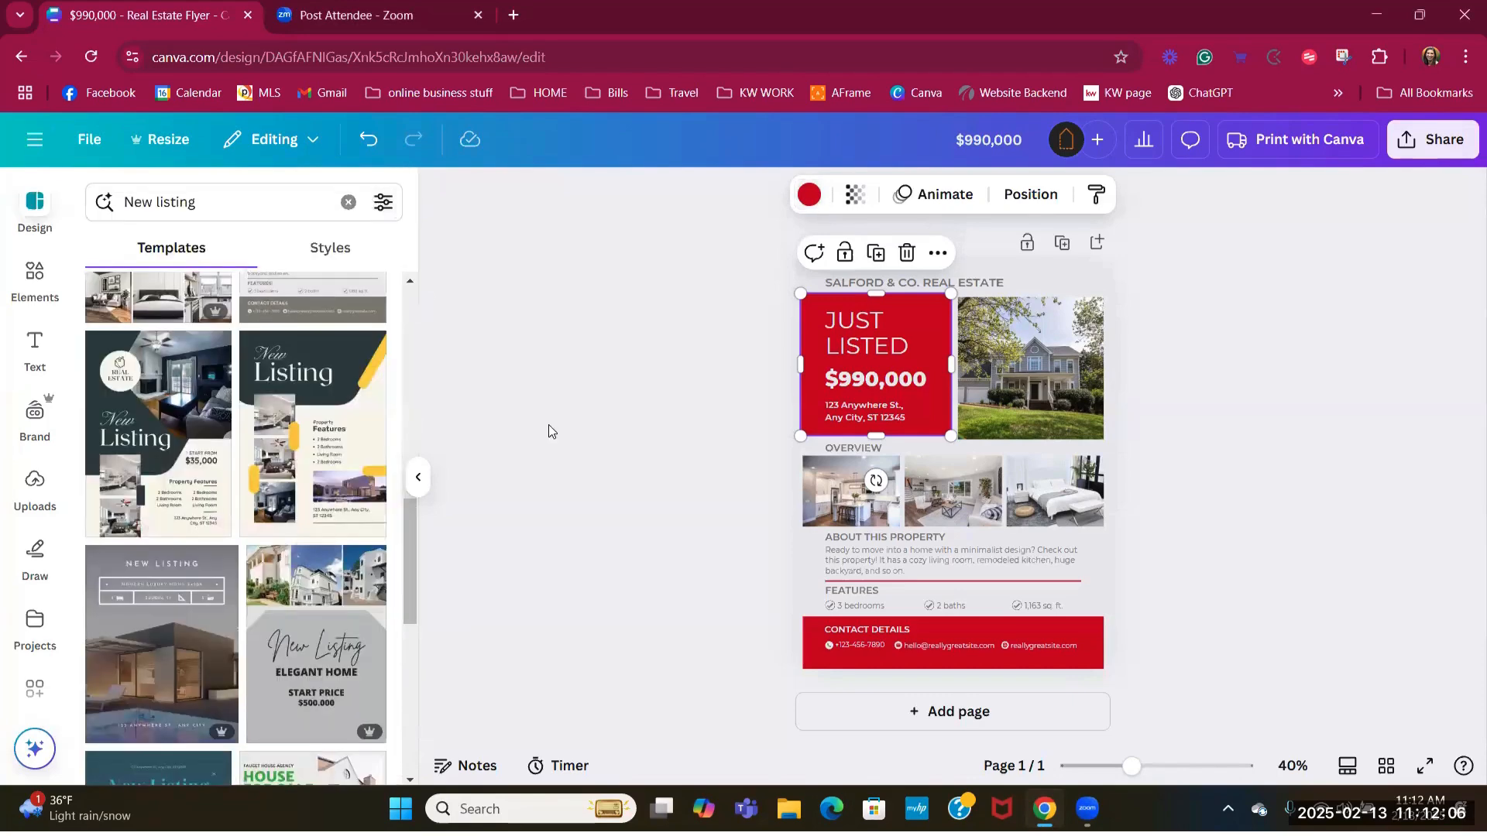
- Look through the KW Evolution brand kit's logos, colors and fonts, and open its complete logo list
{"action": "left_click", "coordinate": [39, 420]}
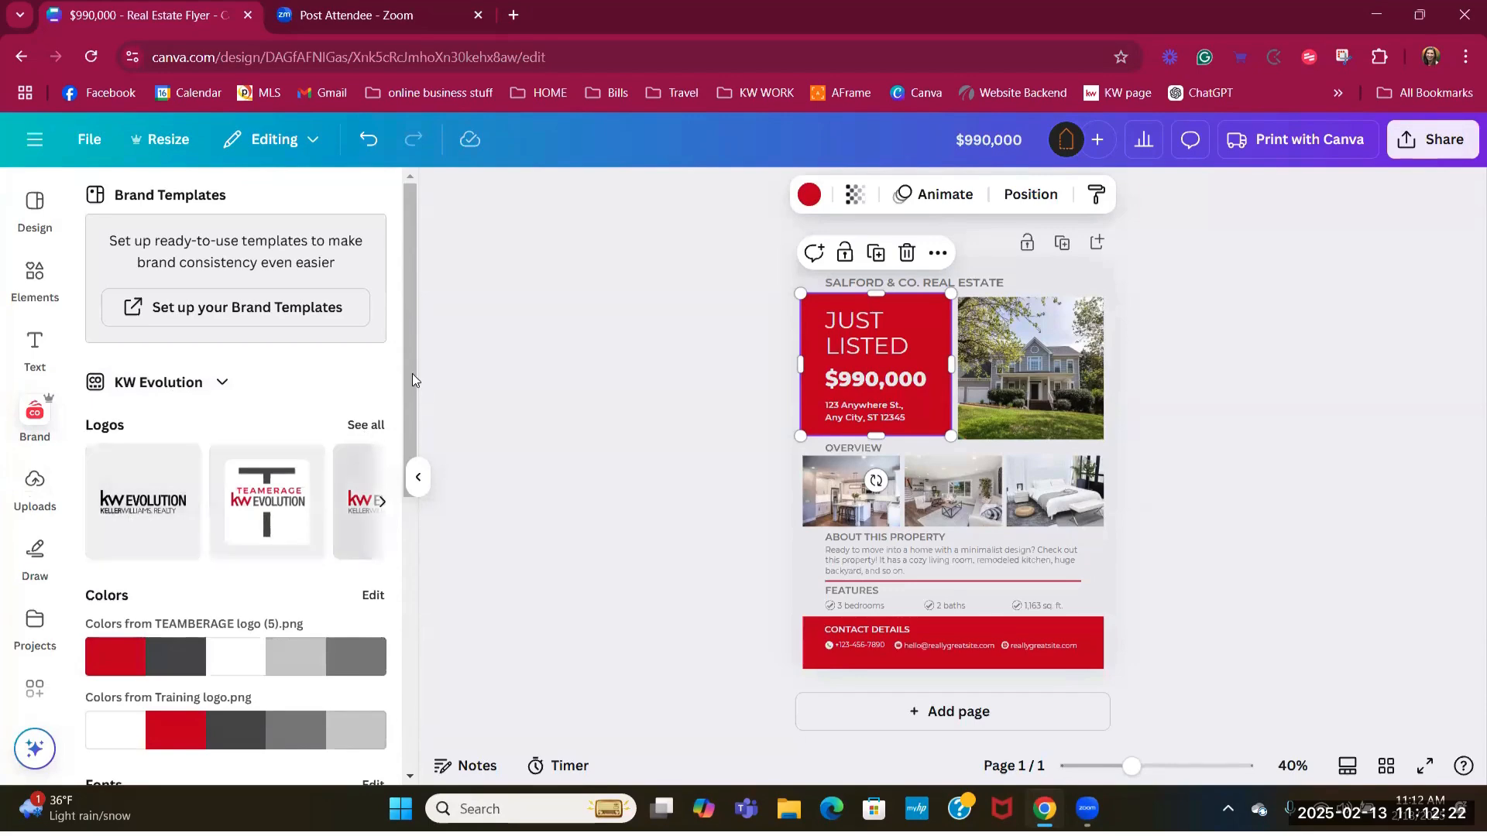
{"action": "scroll", "coordinate": [412, 373], "scroll_direction": "down", "scroll_amount": 2}
{"action": "left_click_drag", "start_coordinate": [412, 448], "coordinate": [404, 558]}
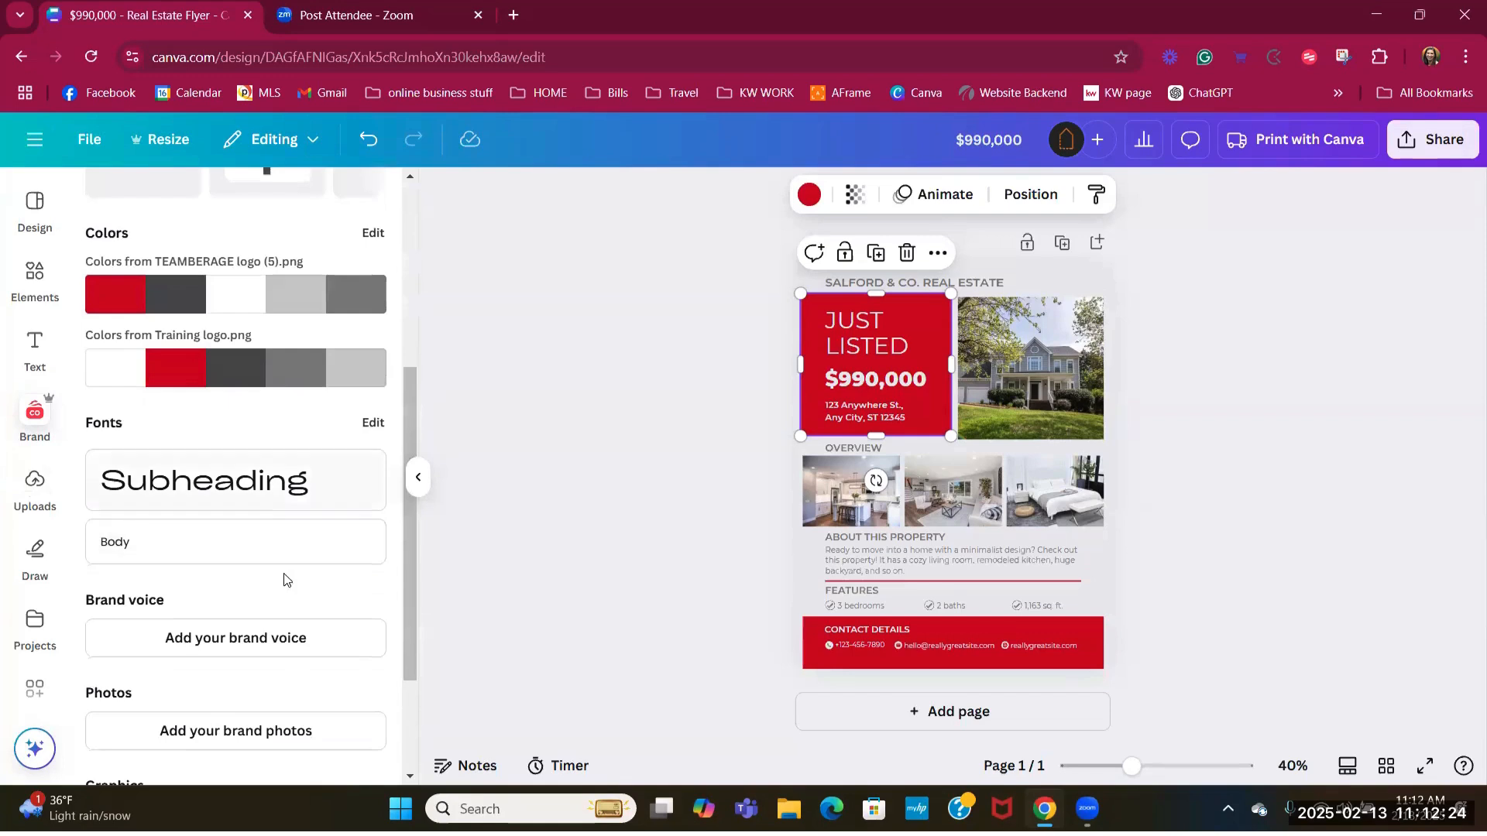
{"action": "scroll", "coordinate": [303, 474], "scroll_direction": "up", "scroll_amount": 5}
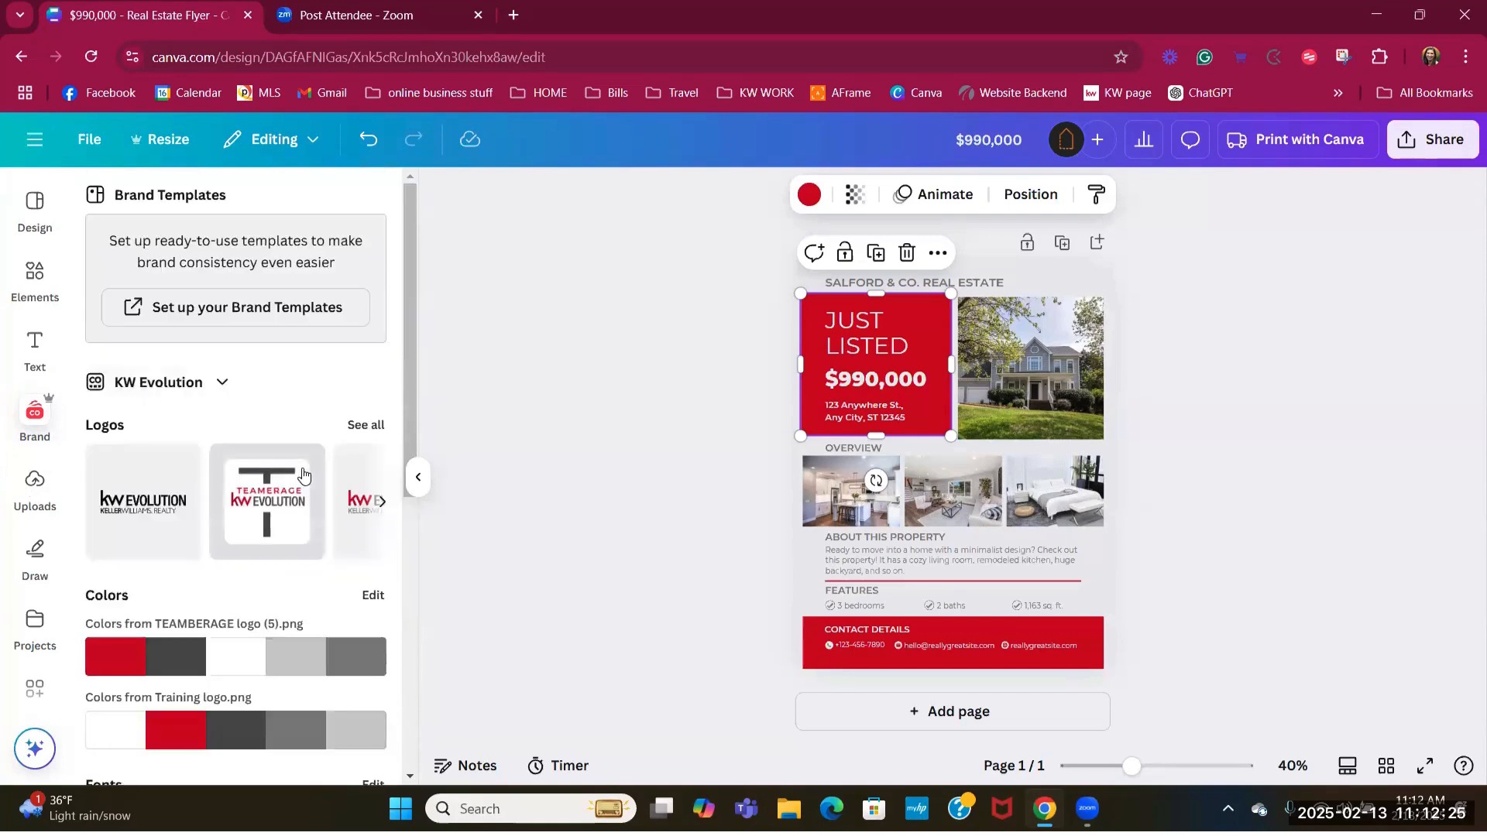
{"action": "left_click", "coordinate": [350, 431]}
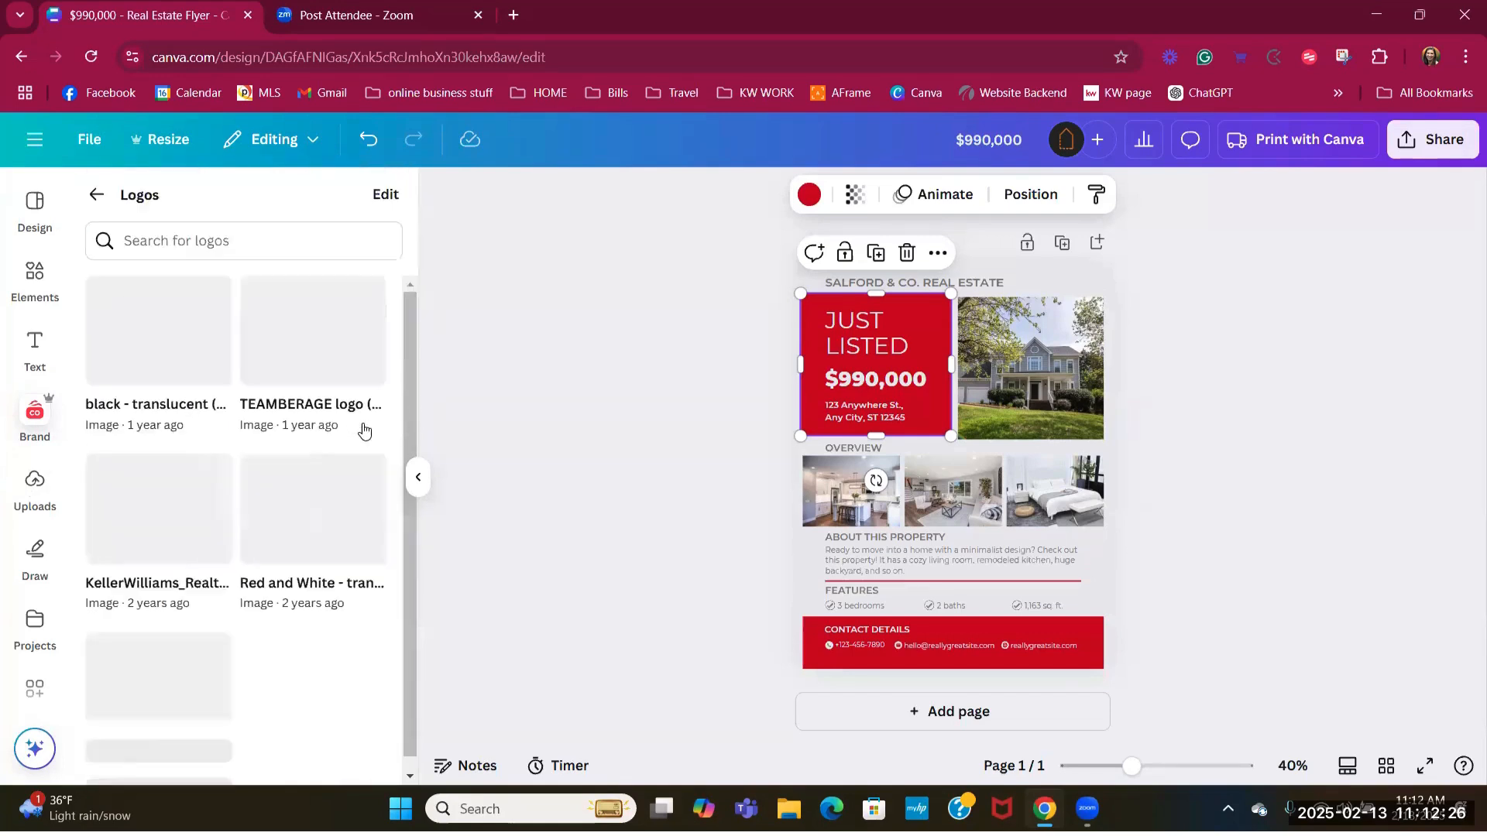
- Leave the logo list and review the KW Evolution brand palettes among the color options of the block behind JUST LISTED
{"action": "left_click", "coordinate": [98, 197]}
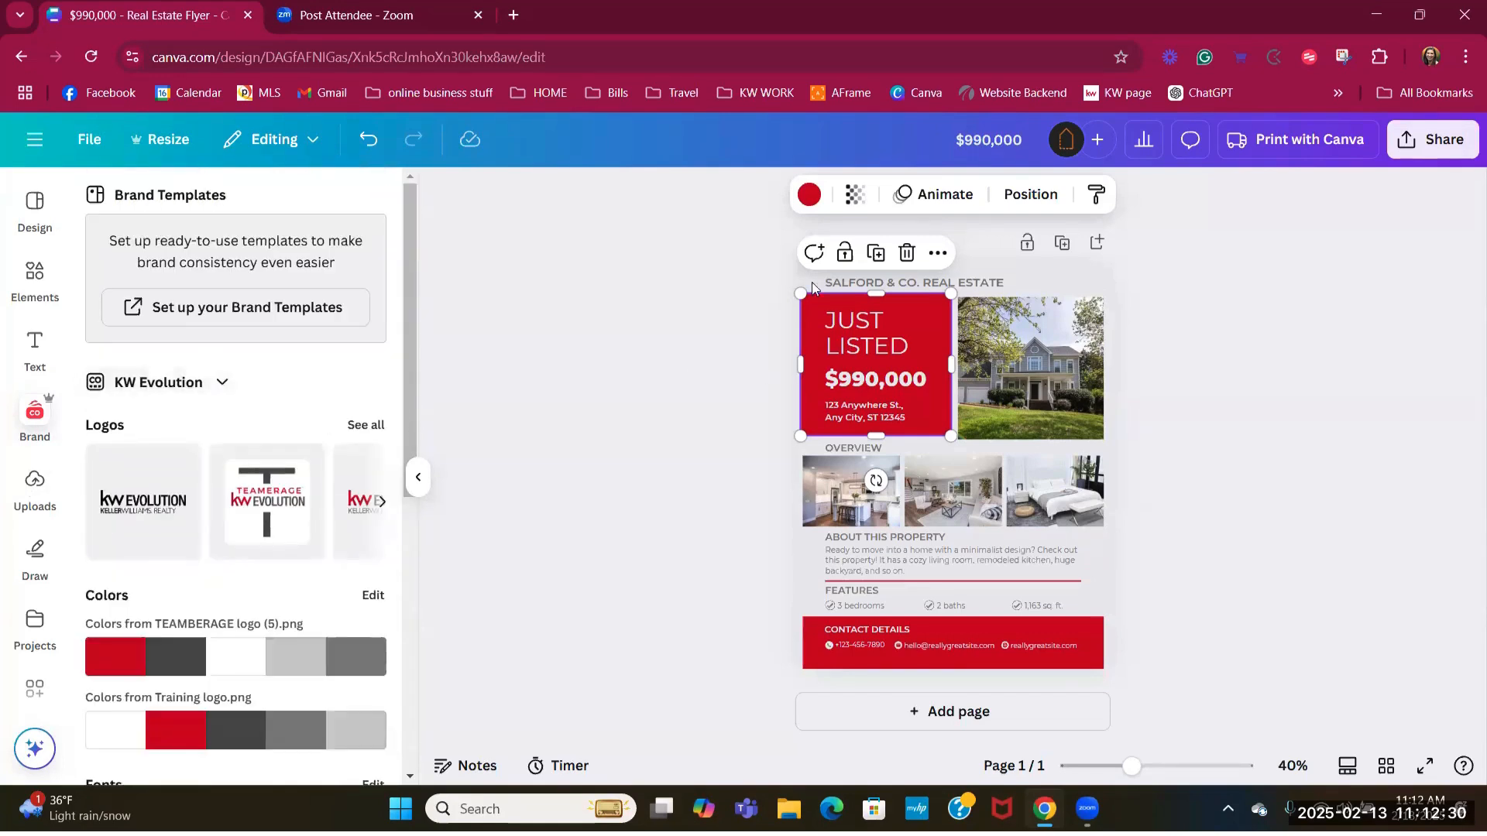
{"action": "left_click", "coordinate": [809, 194]}
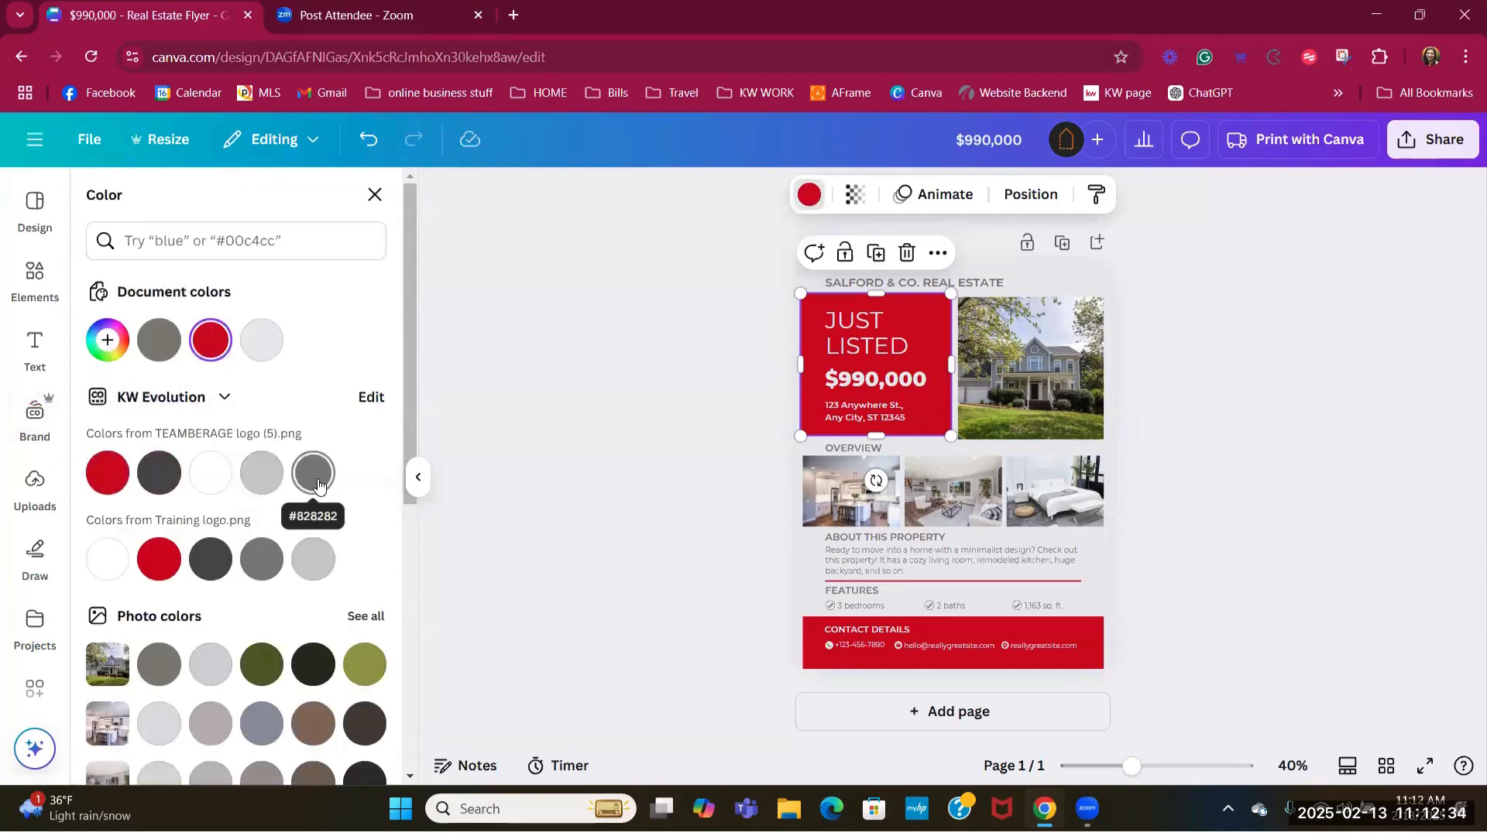
{"action": "left_click", "coordinate": [375, 195]}
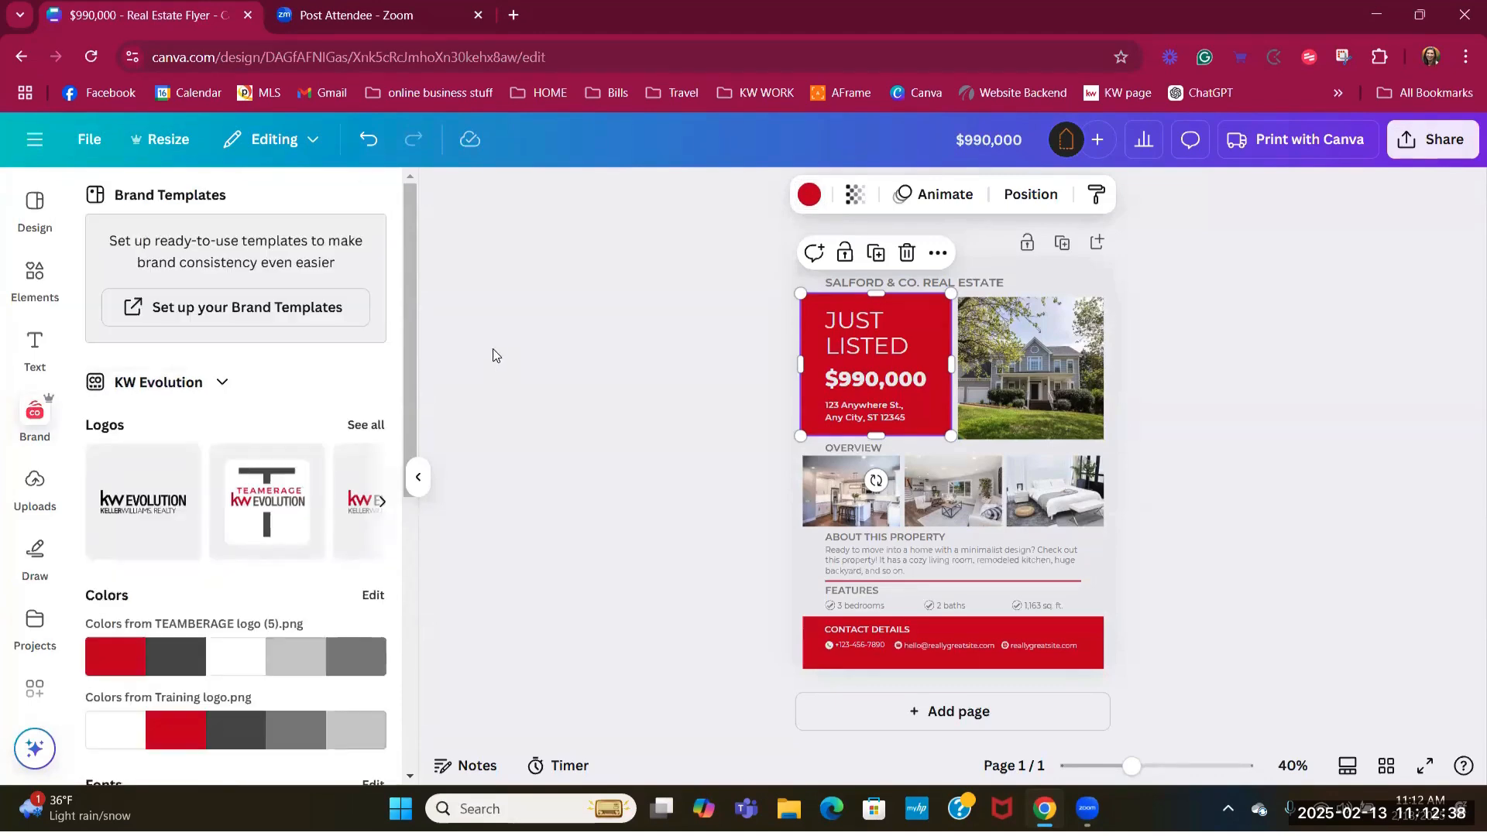
{"action": "left_click", "coordinate": [808, 194]}
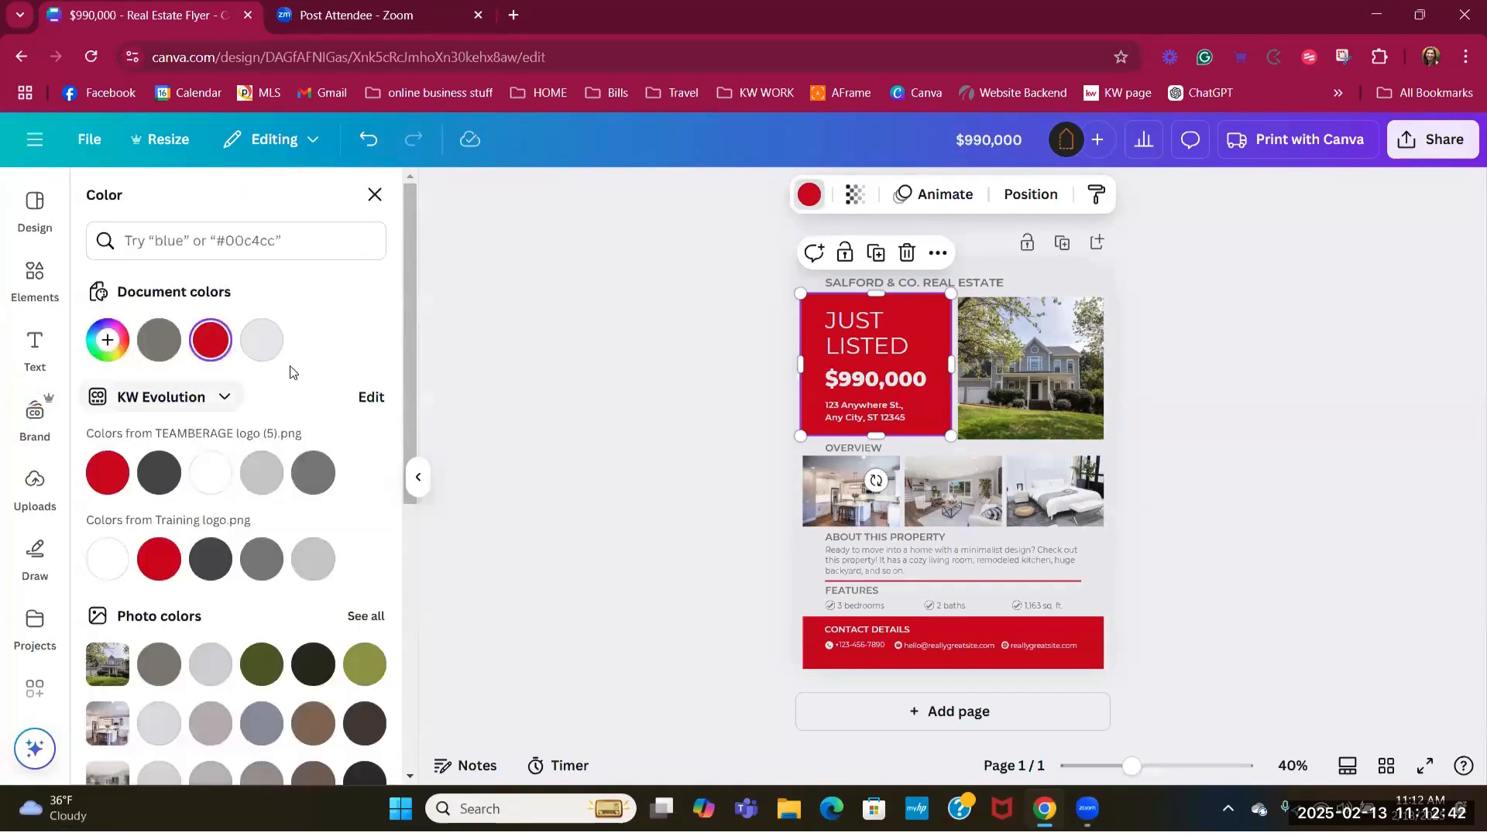
{"action": "left_click", "coordinate": [375, 194]}
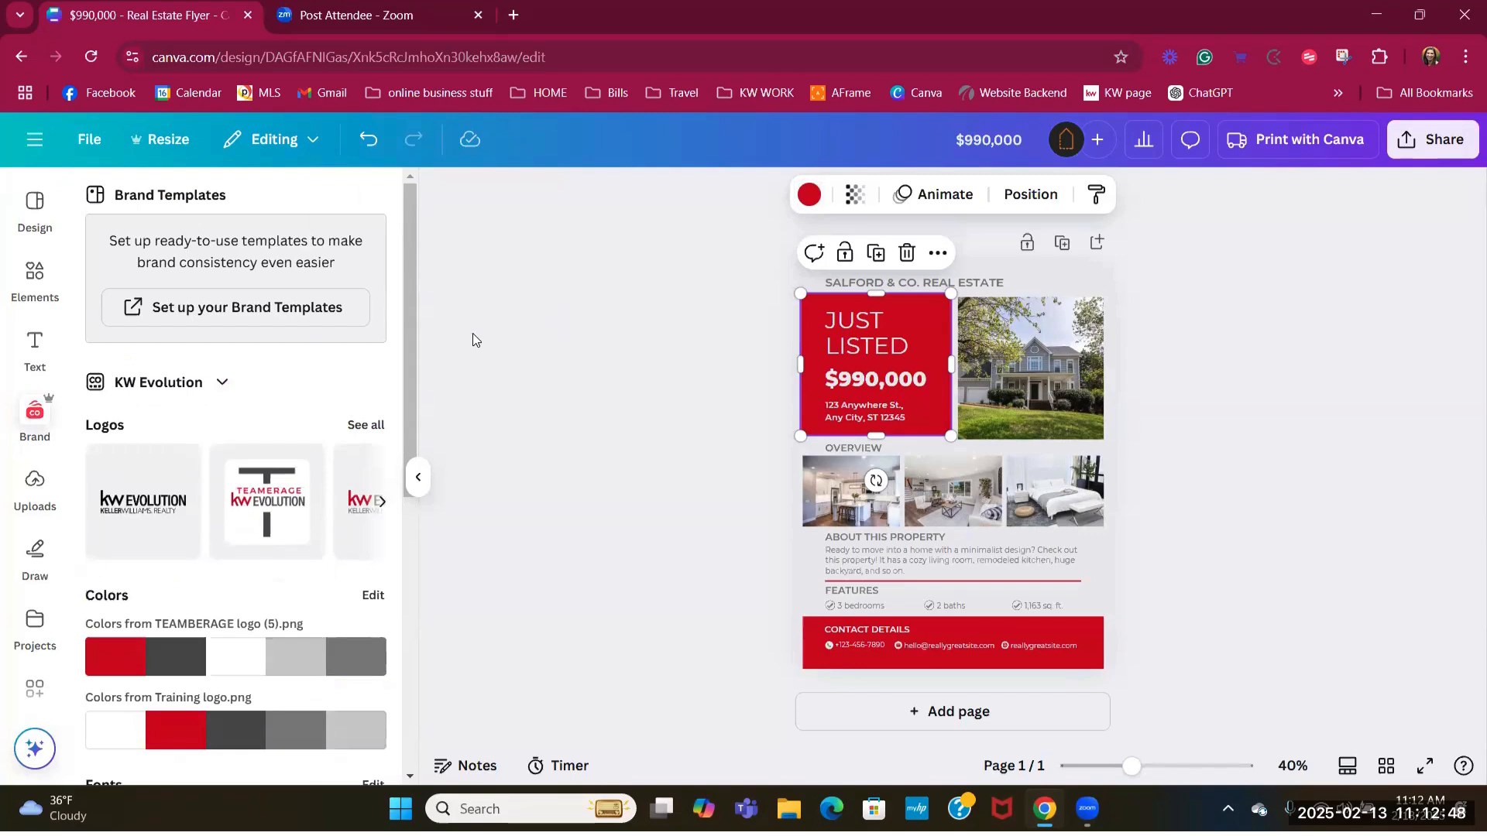
{"action": "left_click", "coordinate": [951, 283]}
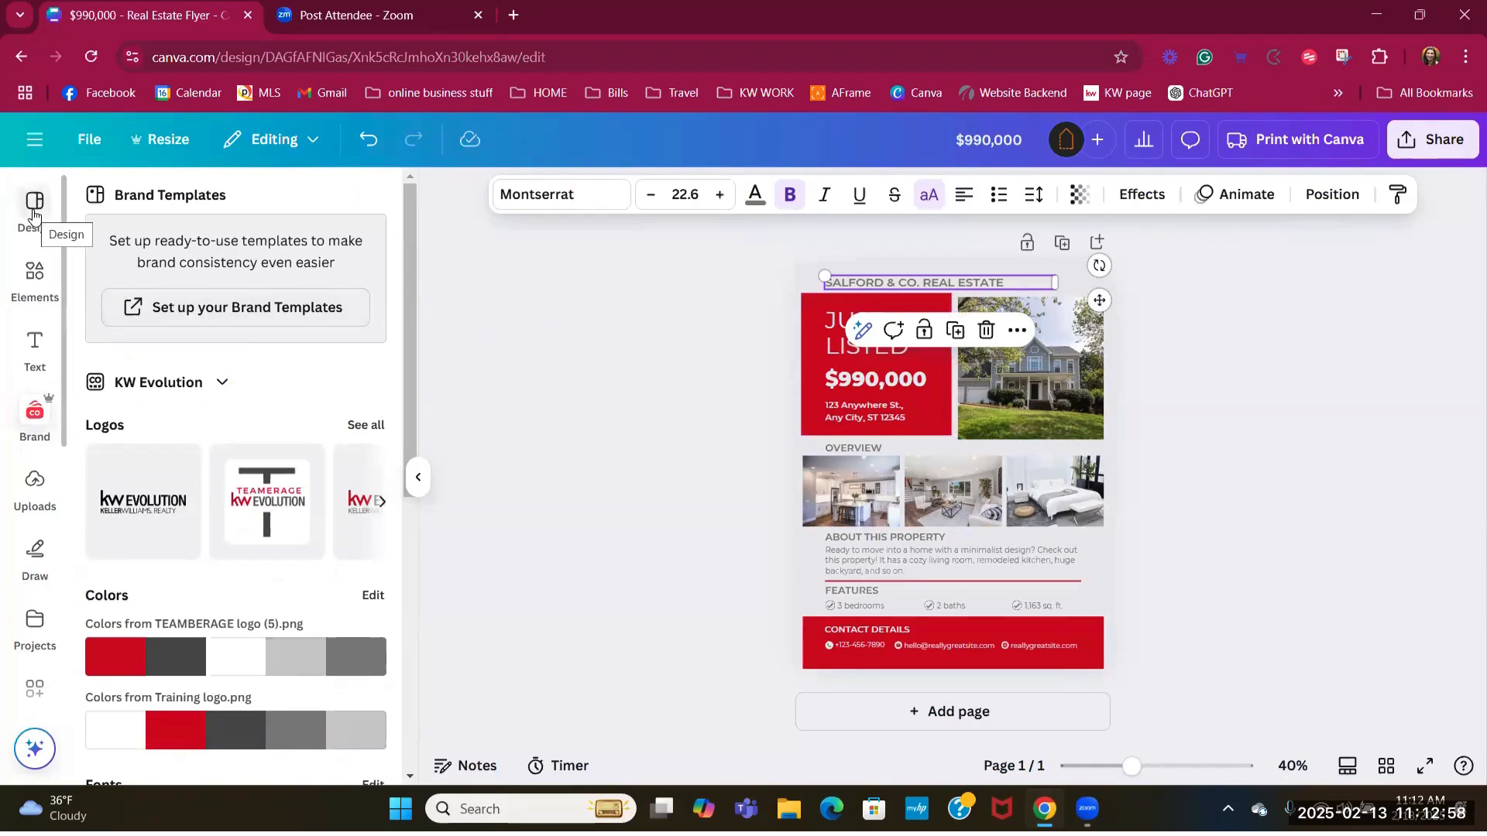
{"action": "left_click", "coordinate": [624, 385]}
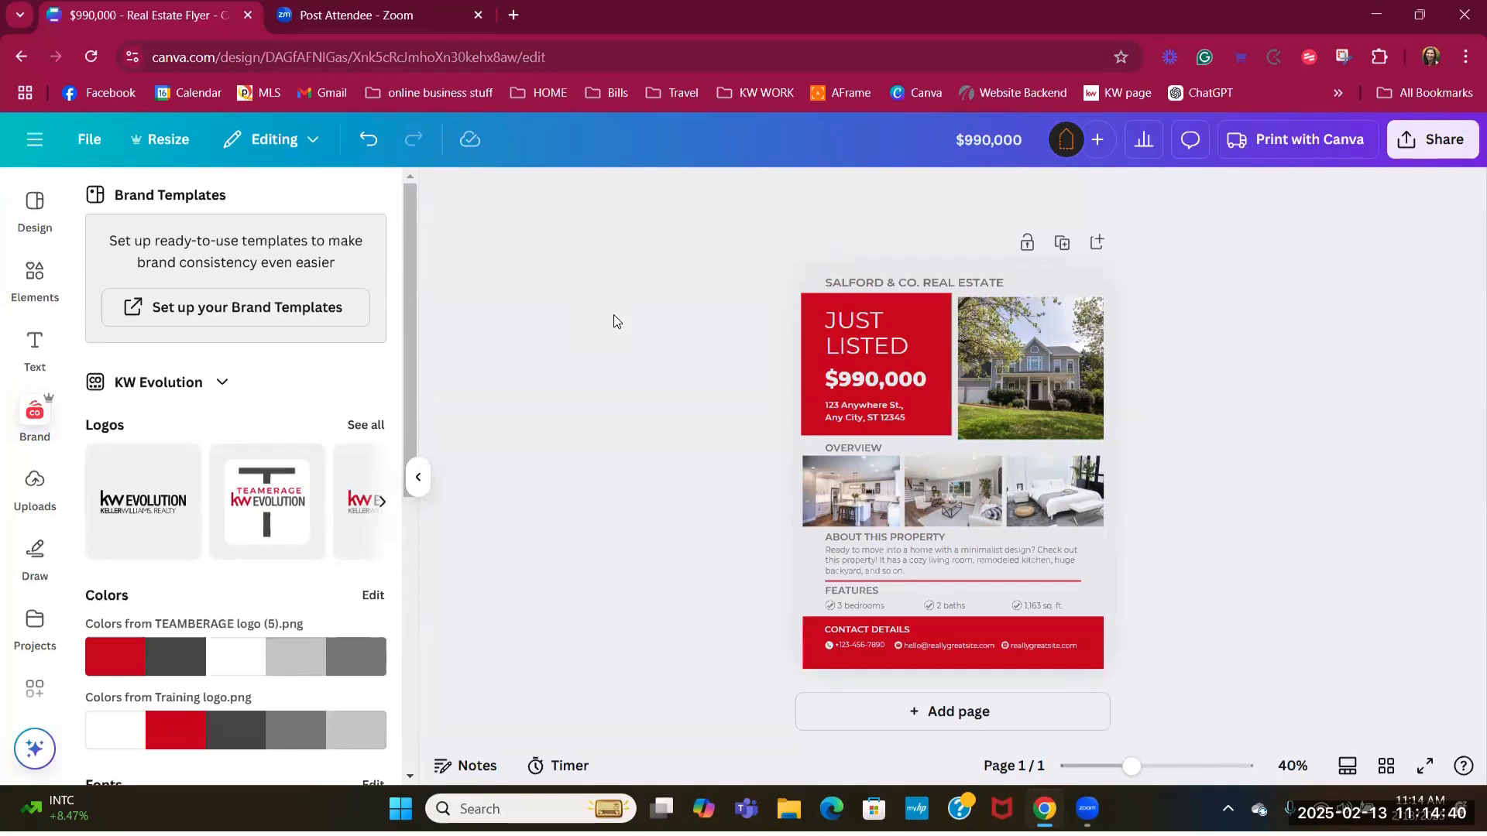
- Try adjusting the transparency of the red block behind JUST LISTED, then close the setting and deselect the block
{"action": "left_click", "coordinate": [813, 312]}
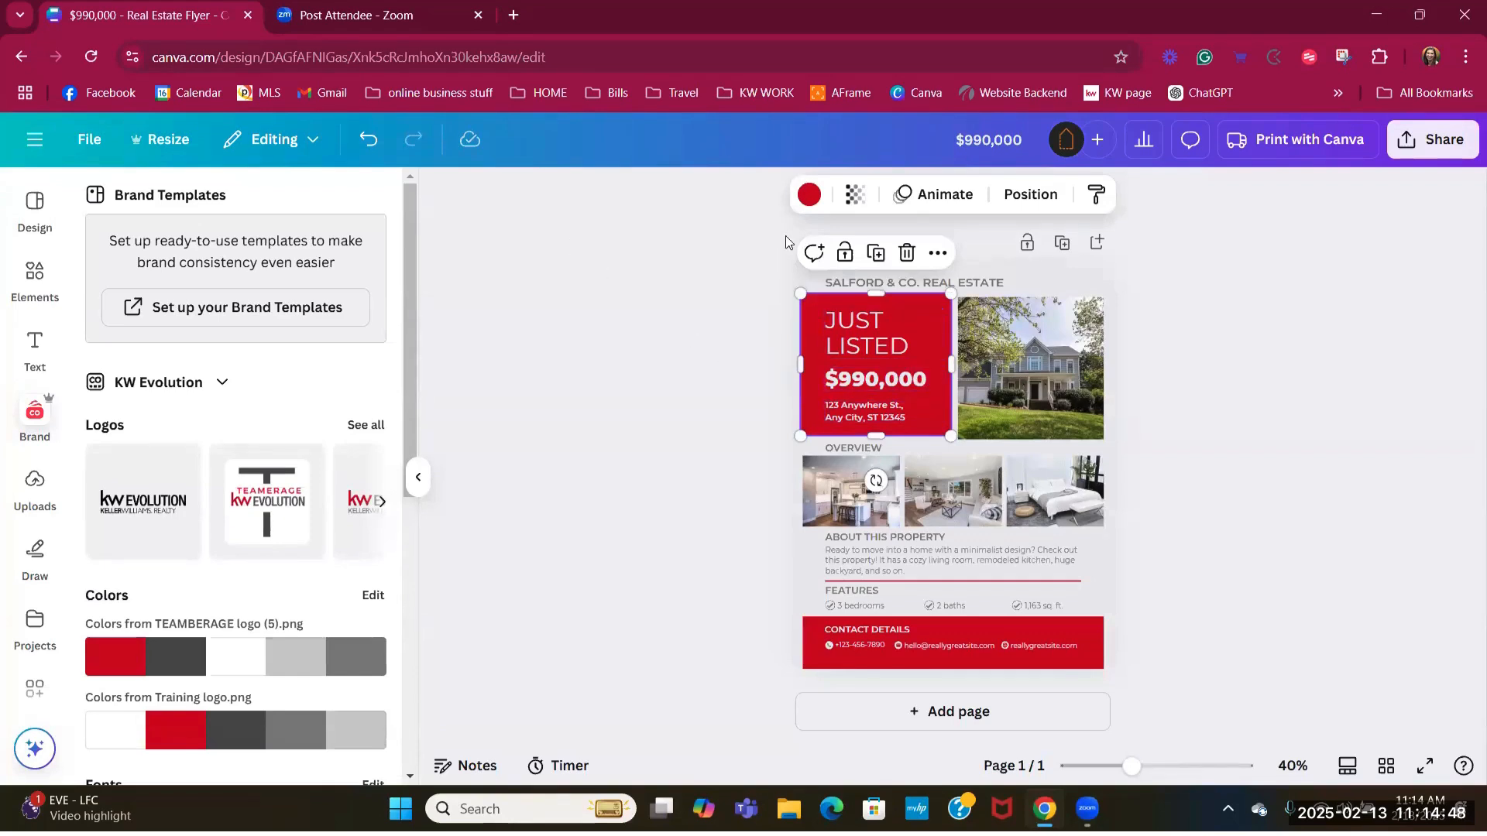
{"action": "left_click", "coordinate": [856, 203]}
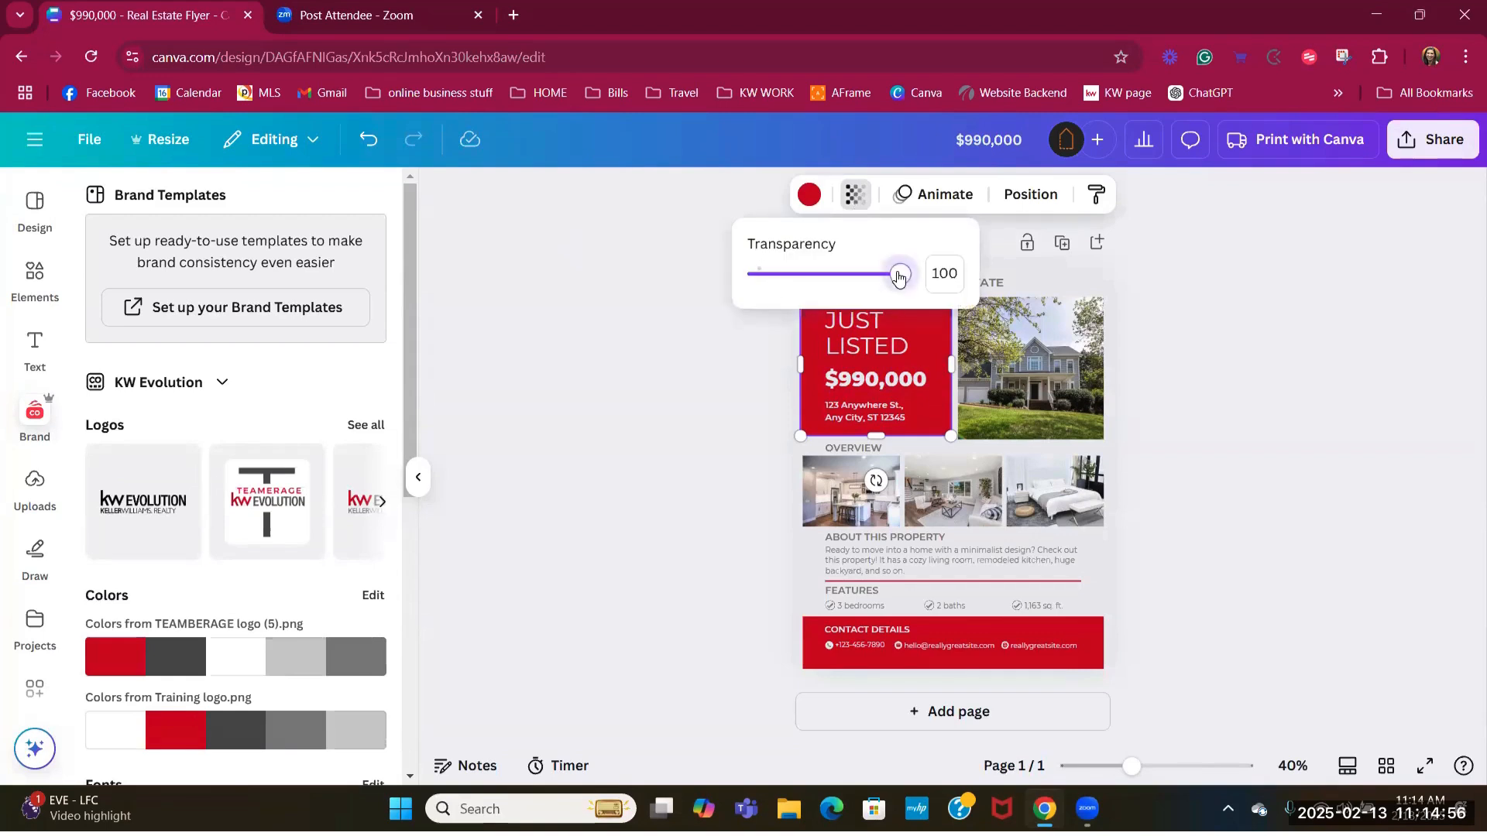
{"action": "mouse_move", "coordinate": [898, 275]}
{"action": "left_mouse_down"}
{"action": "mouse_move", "coordinate": [801, 277]}
{"action": "mouse_move", "coordinate": [911, 282]}
{"action": "left_mouse_up"}
{"action": "mouse_move", "coordinate": [911, 280]}
{"action": "left_mouse_down"}
{"action": "mouse_move", "coordinate": [815, 285]}
{"action": "mouse_move", "coordinate": [912, 284]}
{"action": "left_mouse_up"}
{"action": "left_click", "coordinate": [719, 367]}
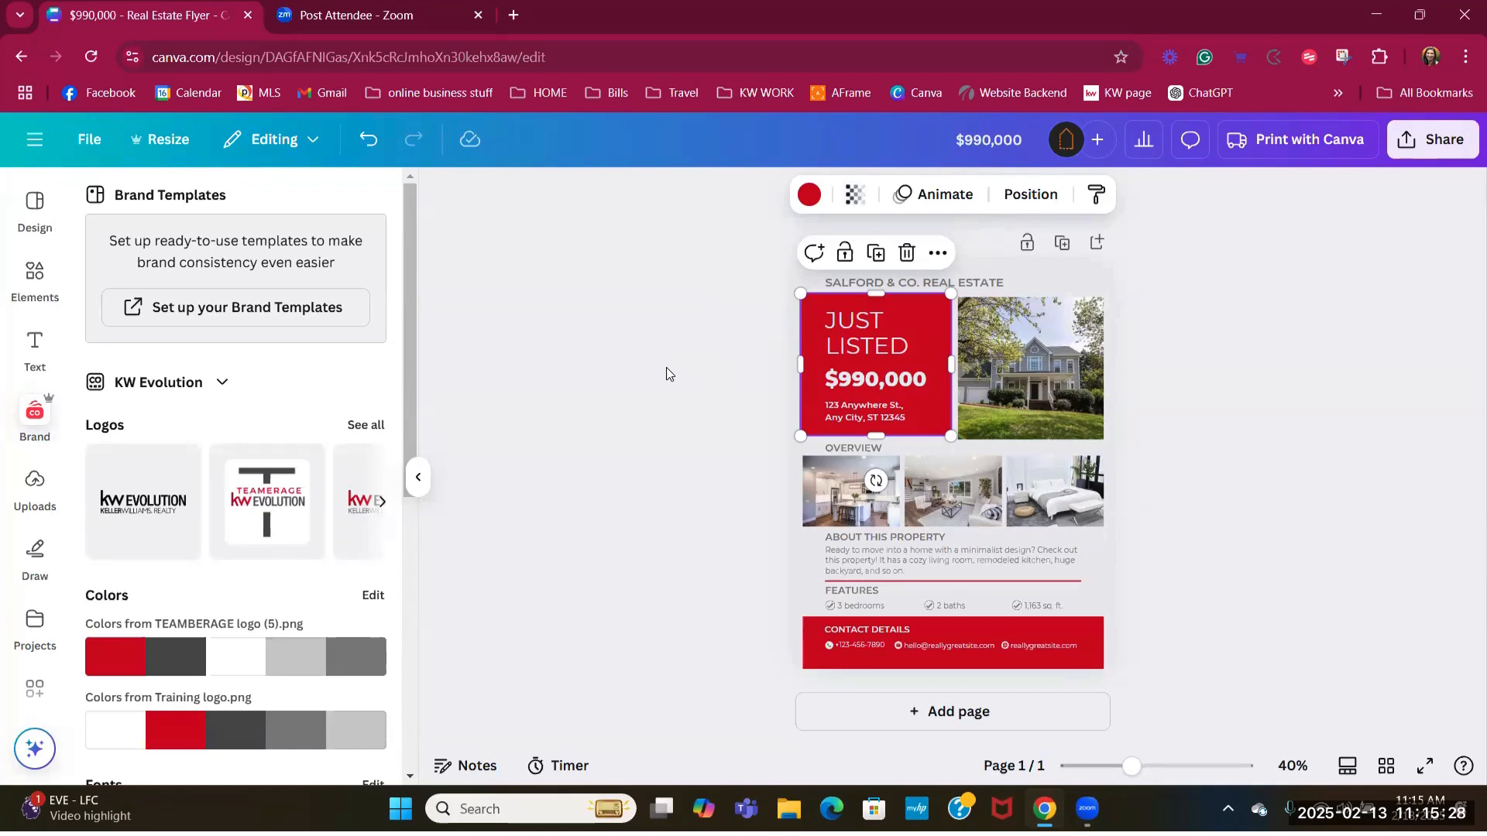
{"action": "left_click", "coordinate": [666, 367]}
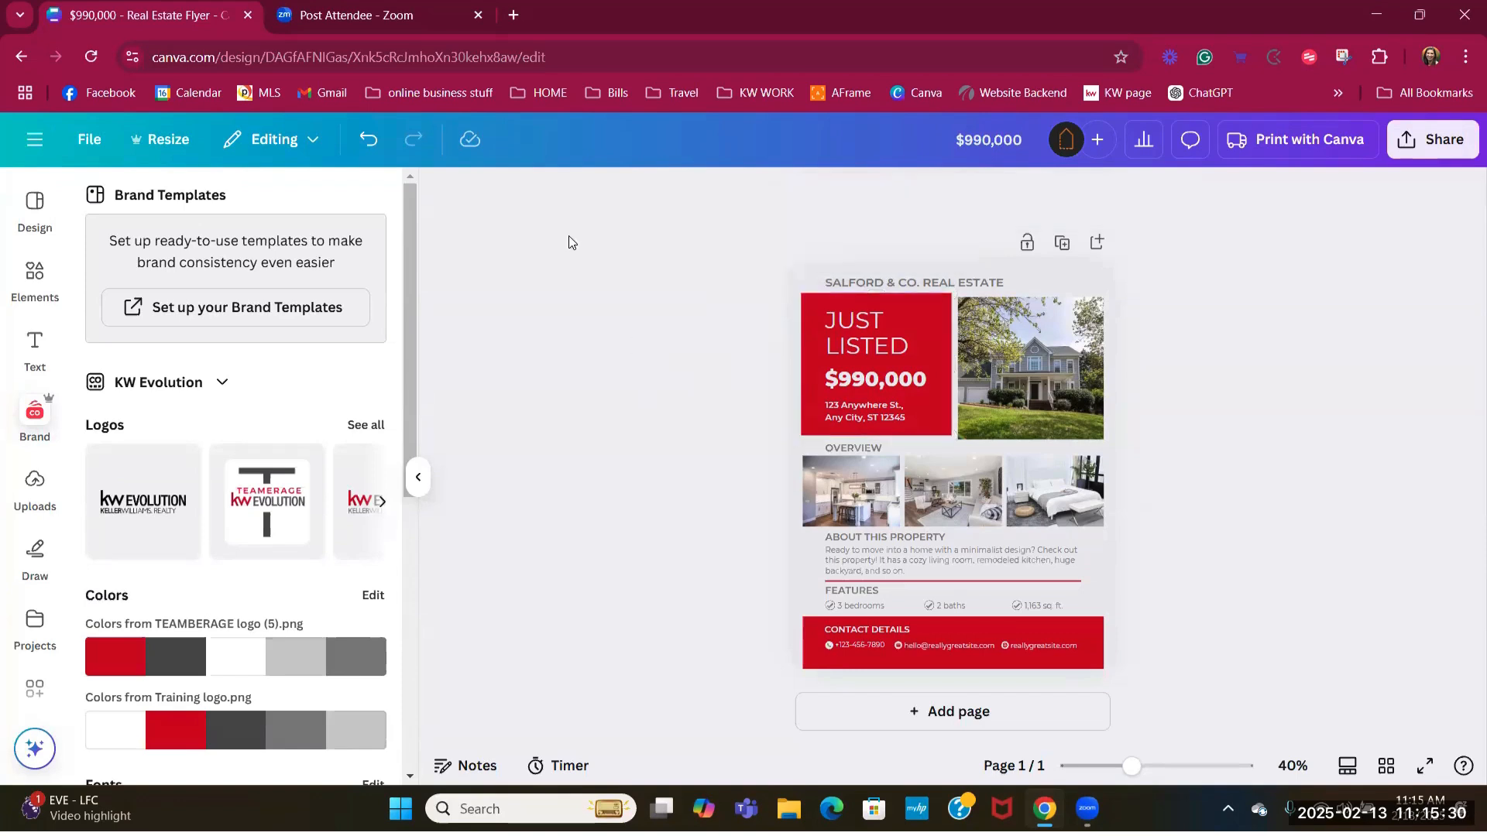
- Color the SALFORD & CO. REAL ESTATE heading with the KW Evolution dark gray and apply it to the flyer's other gray text
{"action": "left_click", "coordinate": [872, 285]}
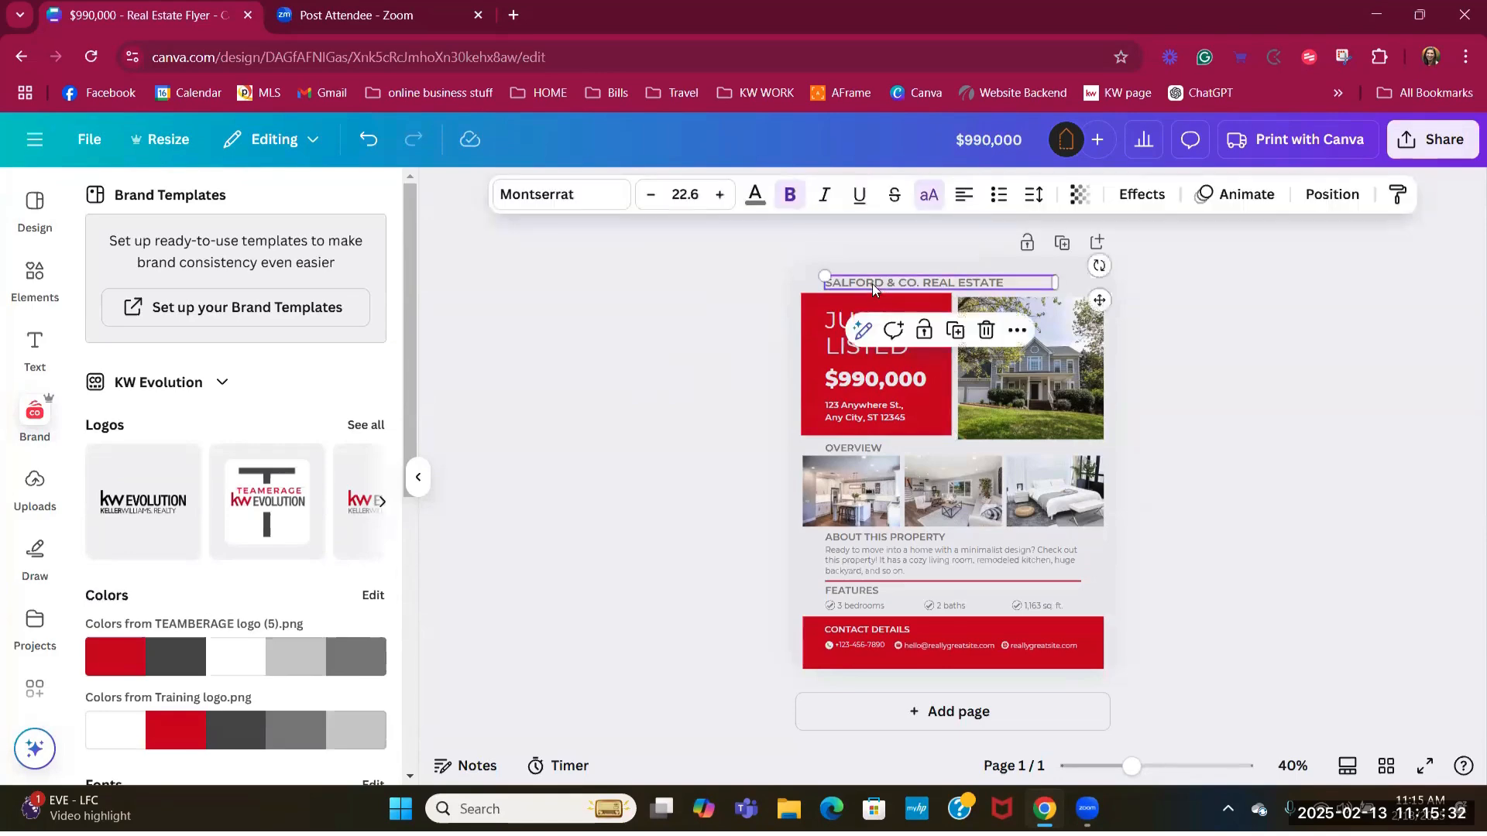
{"action": "double_click", "coordinate": [1013, 282]}
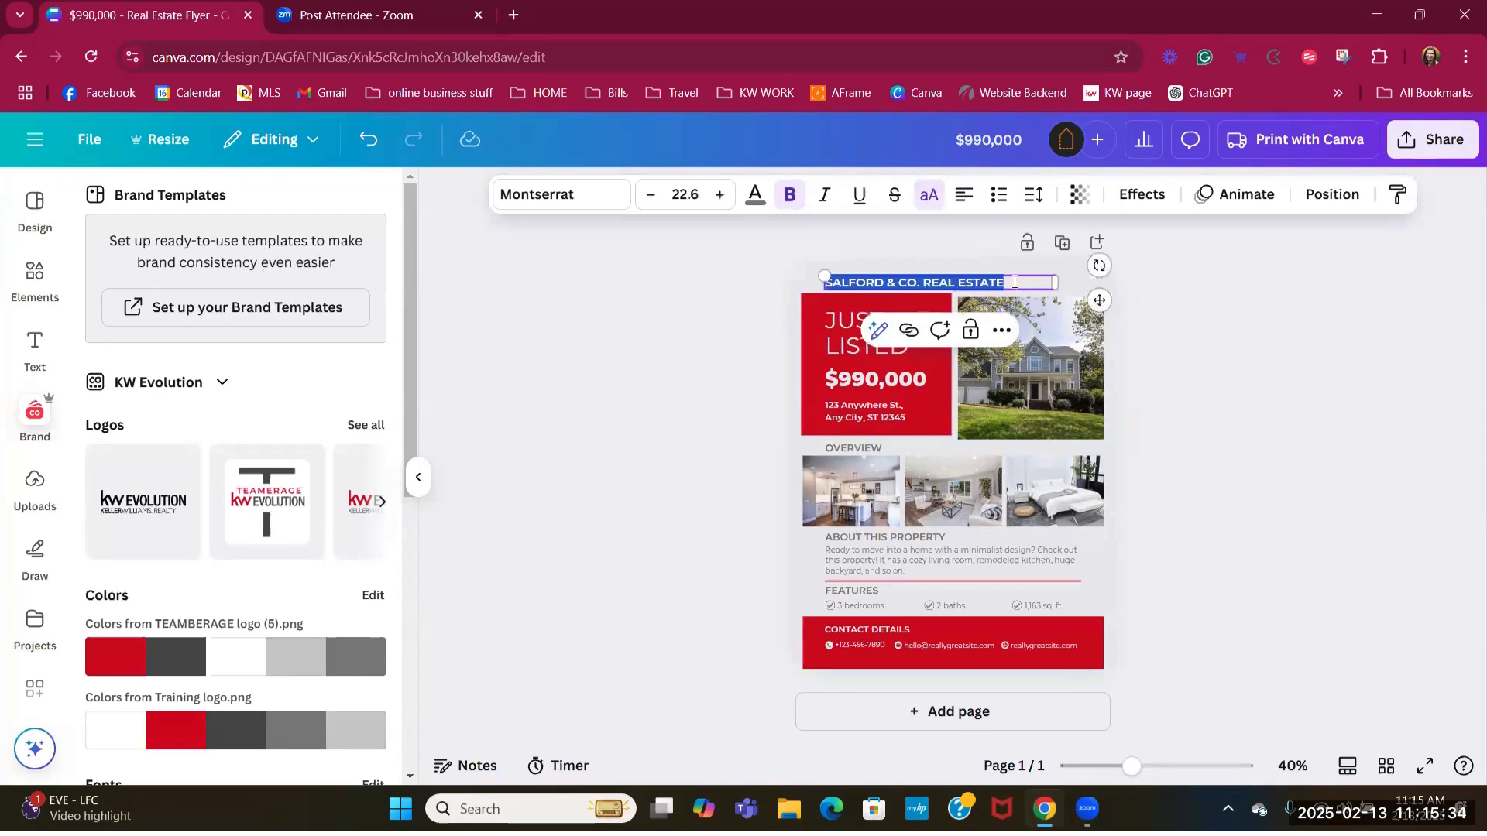
{"action": "left_click", "coordinate": [651, 262]}
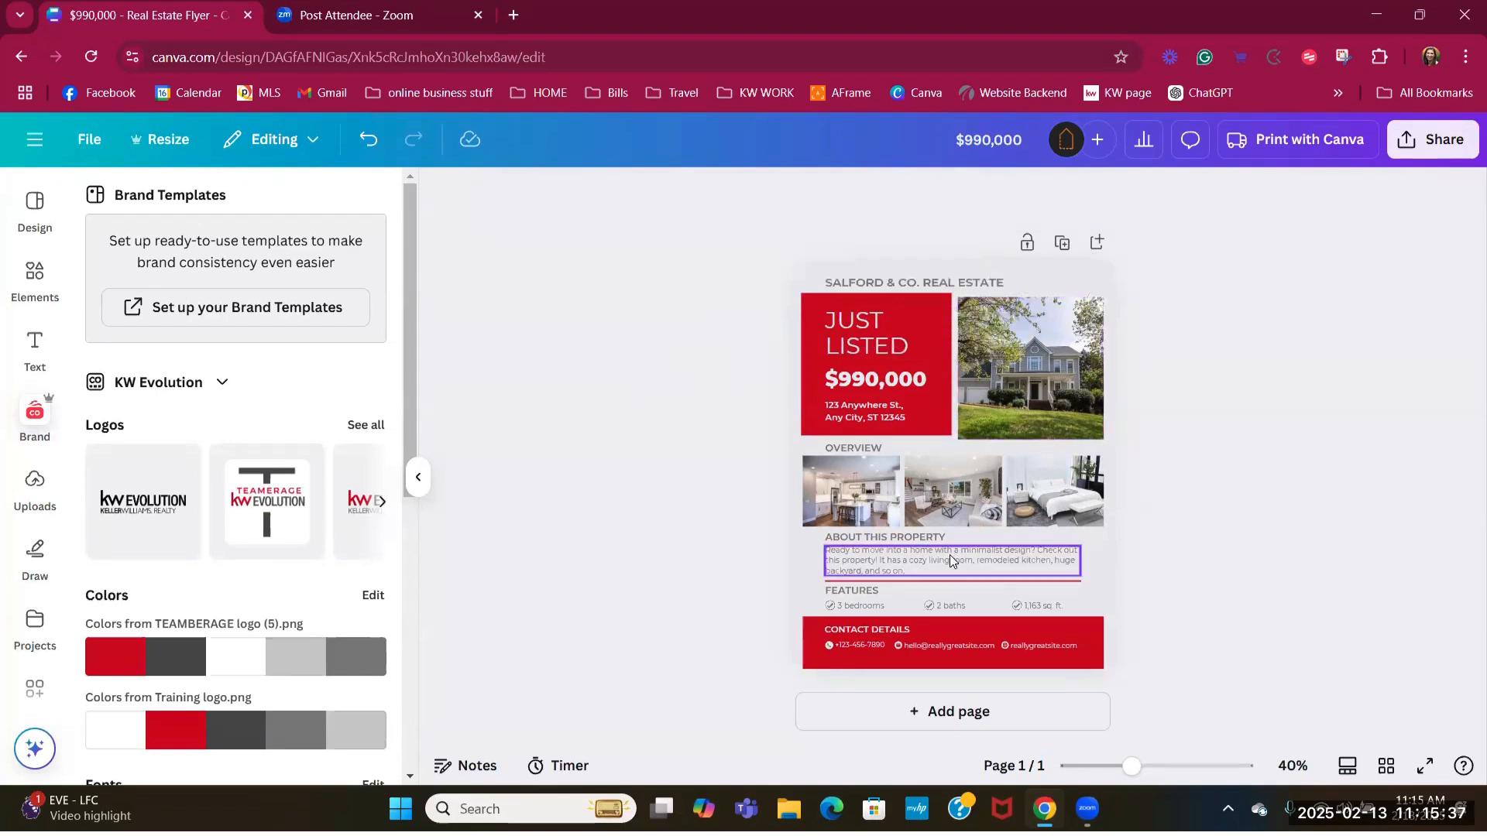
{"action": "left_click", "coordinate": [943, 285]}
{"action": "left_click", "coordinate": [944, 284]}
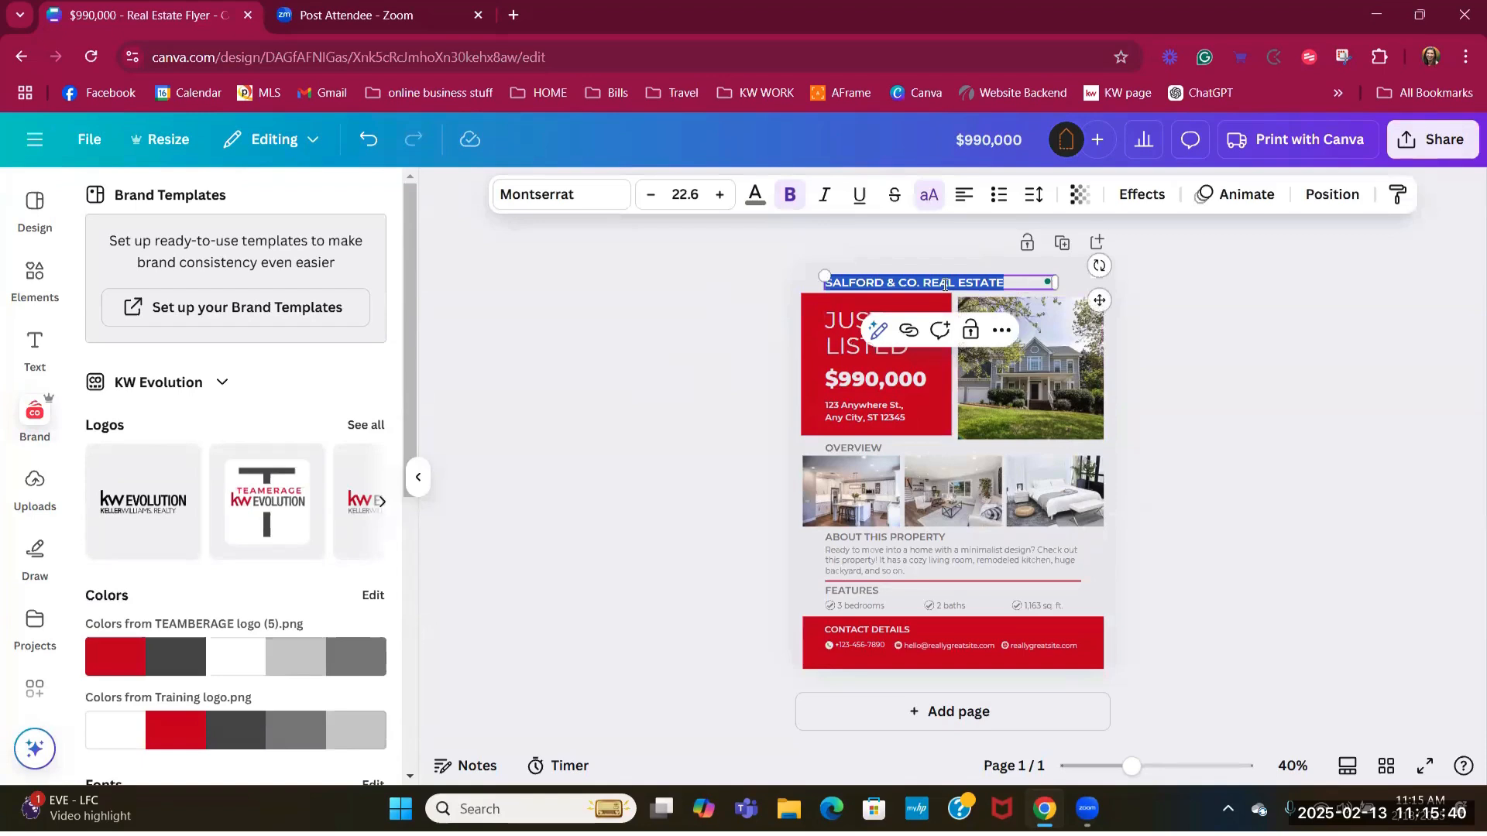
{"action": "left_click", "coordinate": [756, 198]}
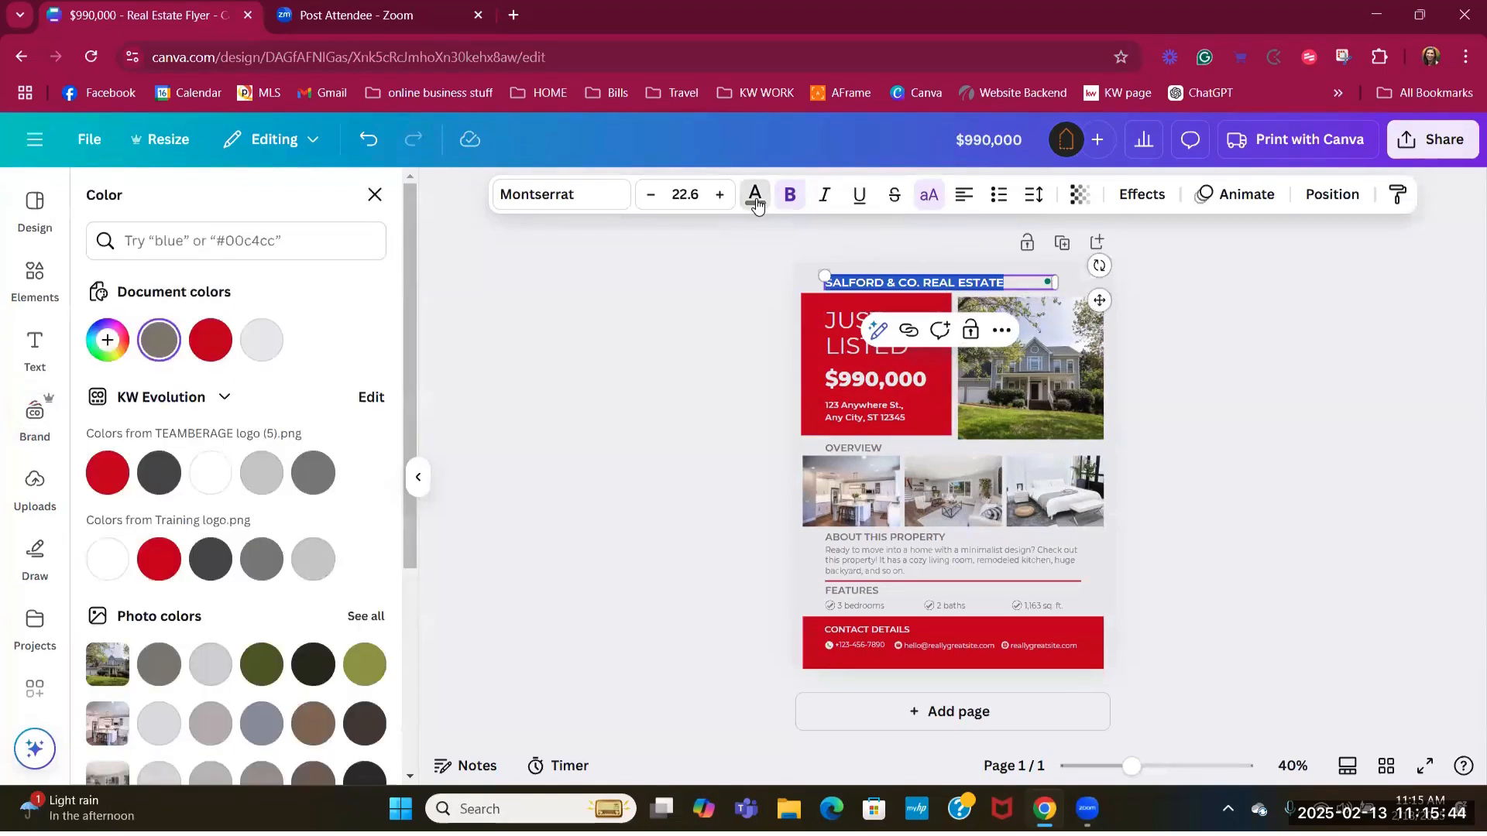
{"action": "left_click", "coordinate": [154, 469]}
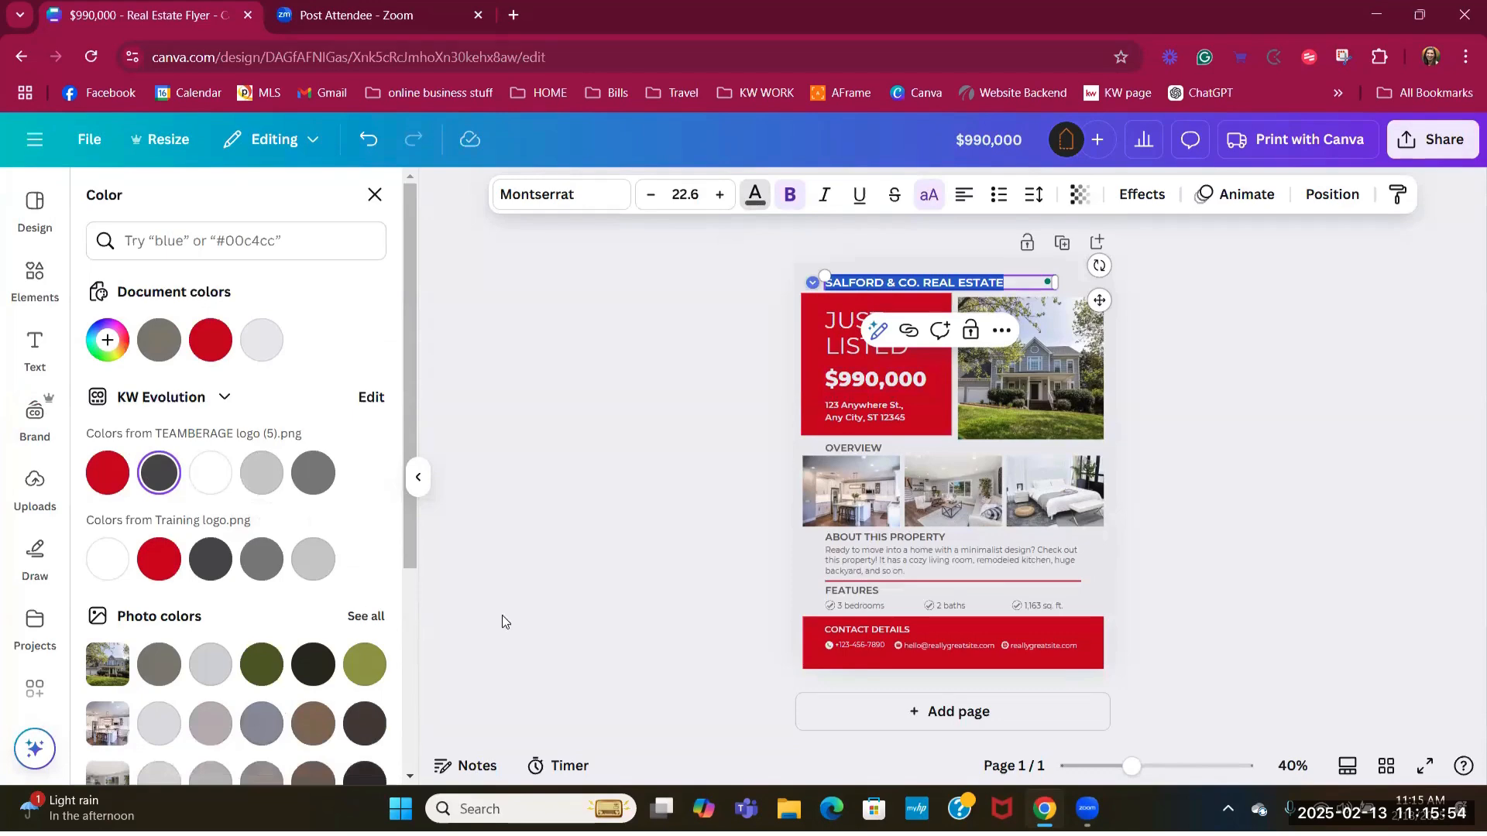
{"action": "key", "text": "Escape"}
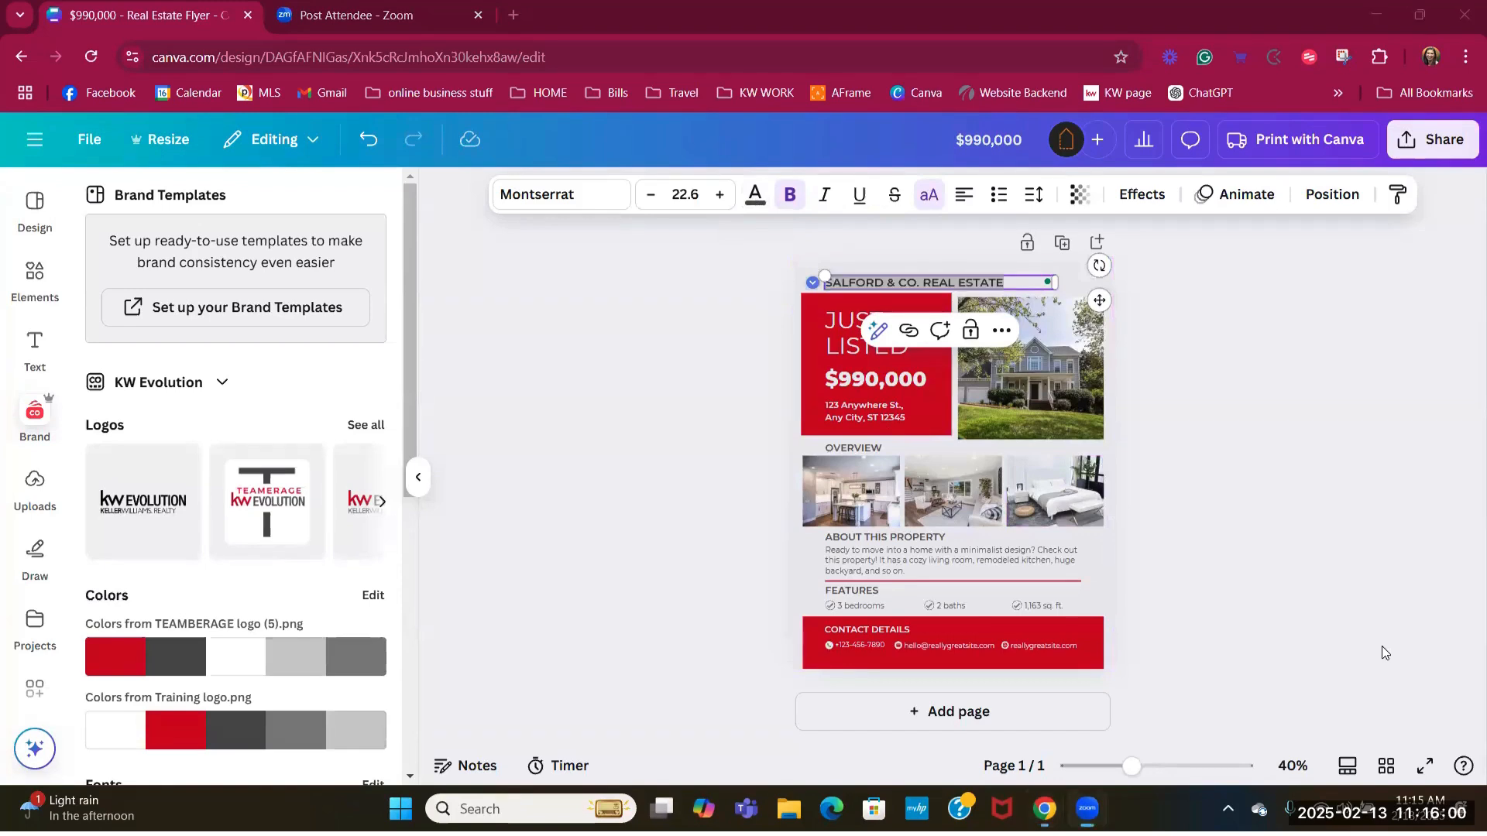
- Nudge the 1,163 sq. ft. text in the features section slightly up and away from its checkmark
{"action": "scroll", "coordinate": [1381, 646], "scroll_direction": "up", "scroll_amount": 3}
{"action": "scroll", "coordinate": [1292, 592], "scroll_direction": "down", "scroll_amount": 2}
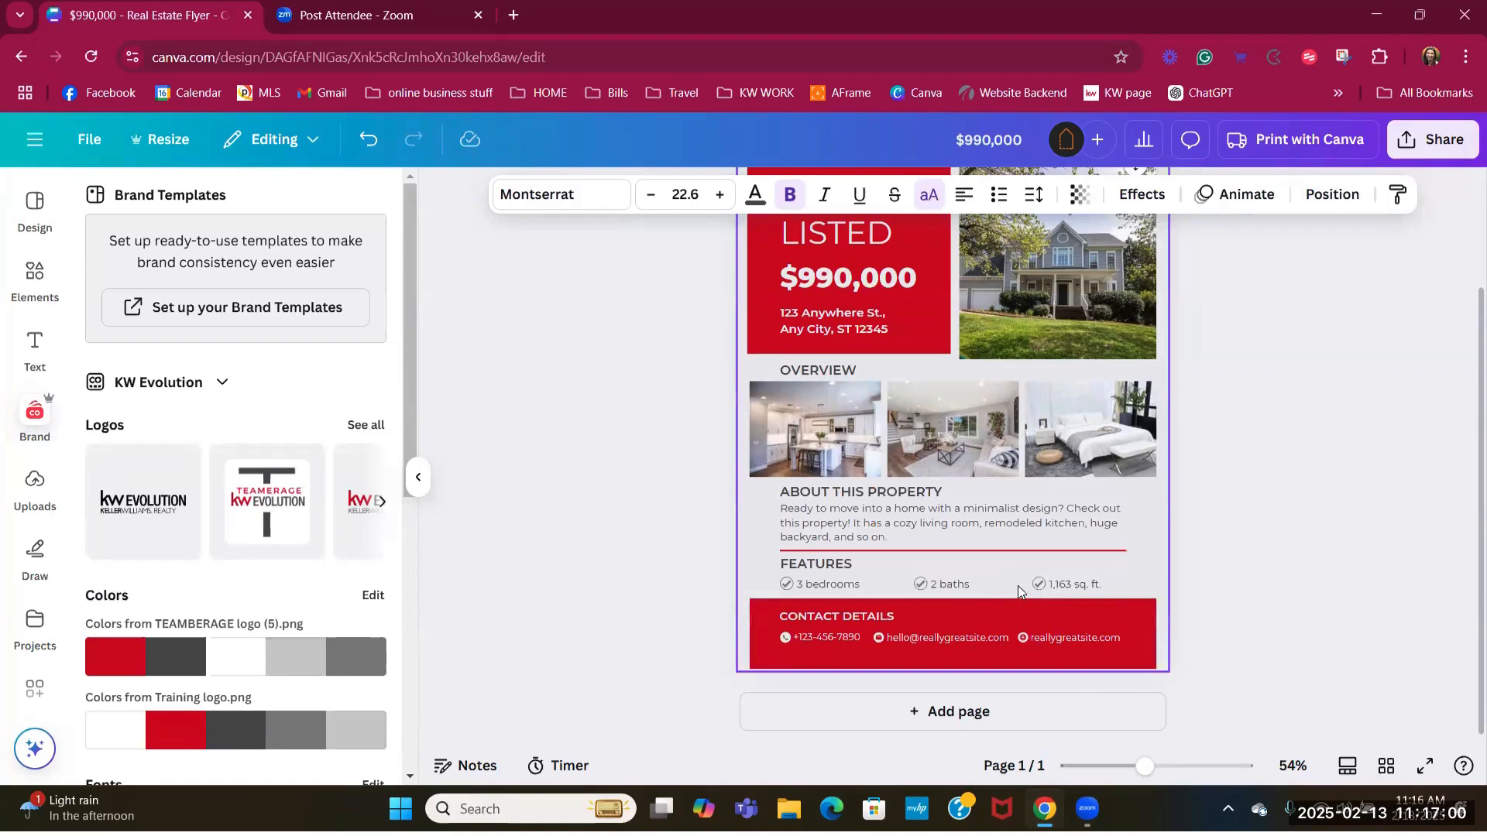
{"action": "left_click", "coordinate": [1072, 582]}
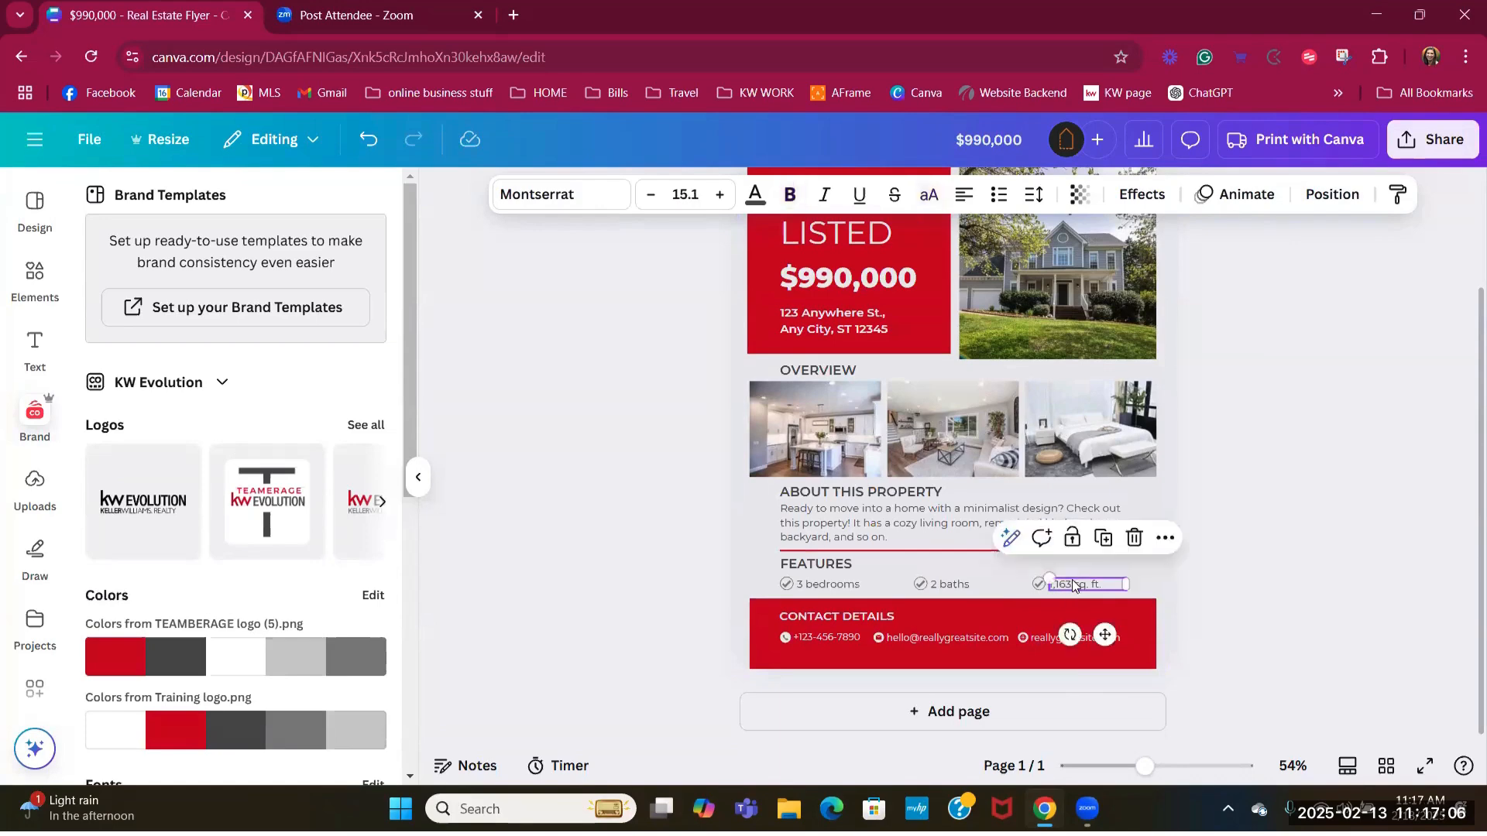
{"action": "mouse_move", "coordinate": [1071, 579]}
{"action": "left_mouse_down"}
{"action": "mouse_move", "coordinate": [1081, 568]}
{"action": "mouse_move", "coordinate": [1078, 581]}
{"action": "left_mouse_up"}
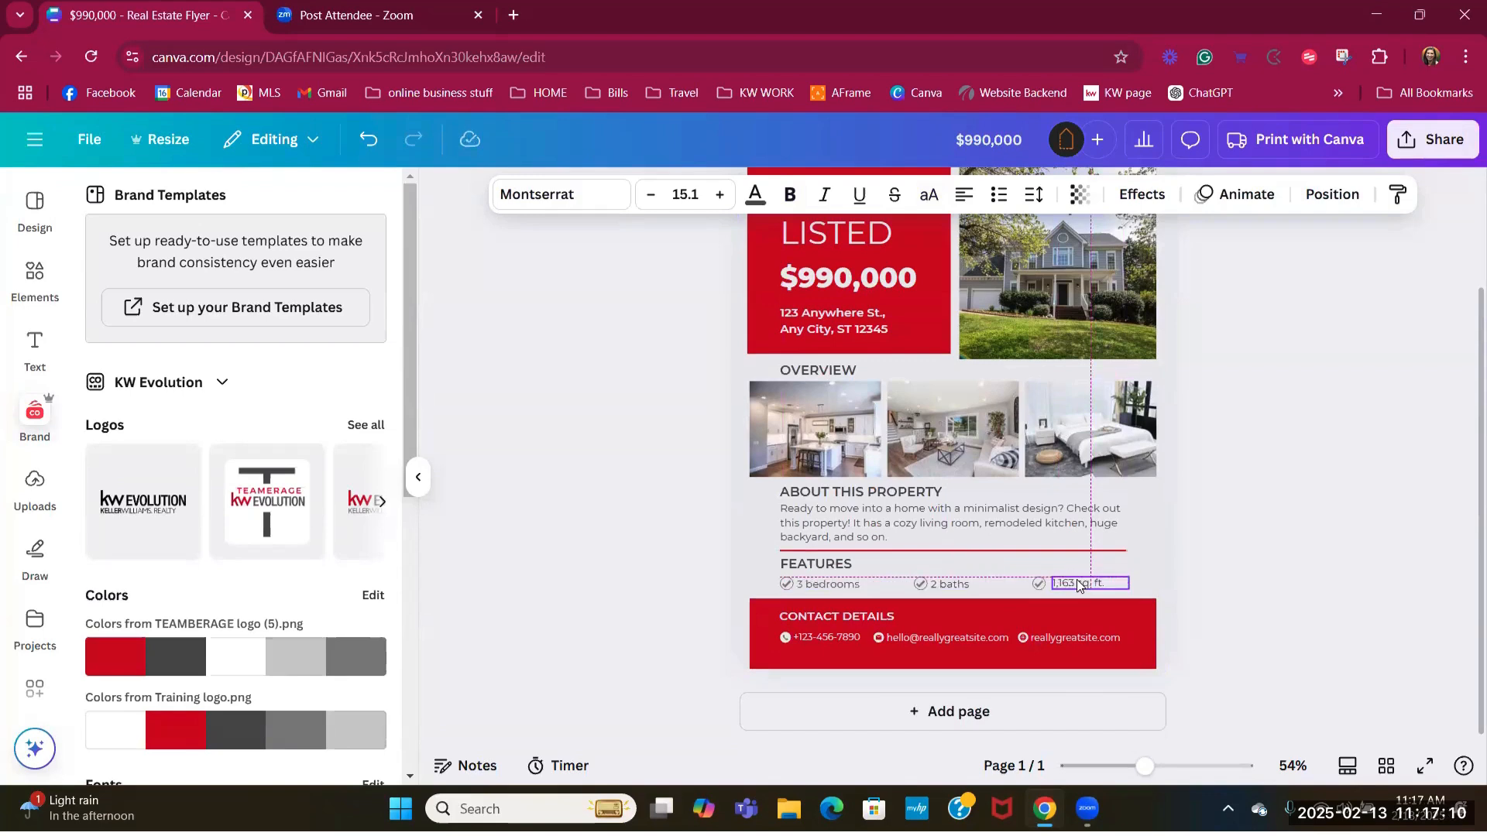
{"action": "left_click", "coordinate": [1010, 563]}
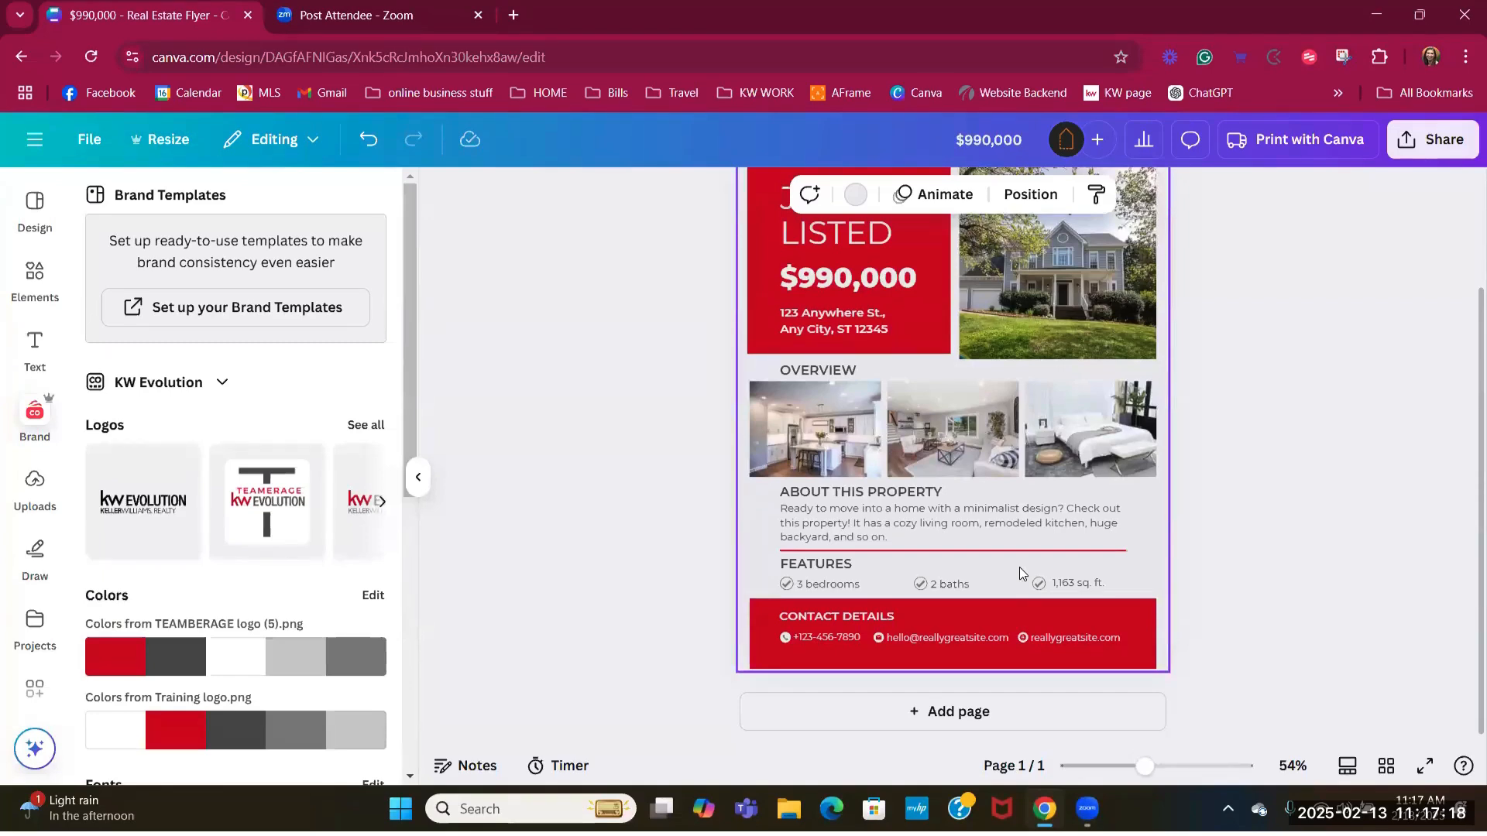
- Group the 1,163 sq. ft. text with its checkmark and move the group directly above 2 baths, beside the FEATURES heading
{"action": "left_click_drag", "start_coordinate": [1019, 567], "coordinate": [1098, 593]}
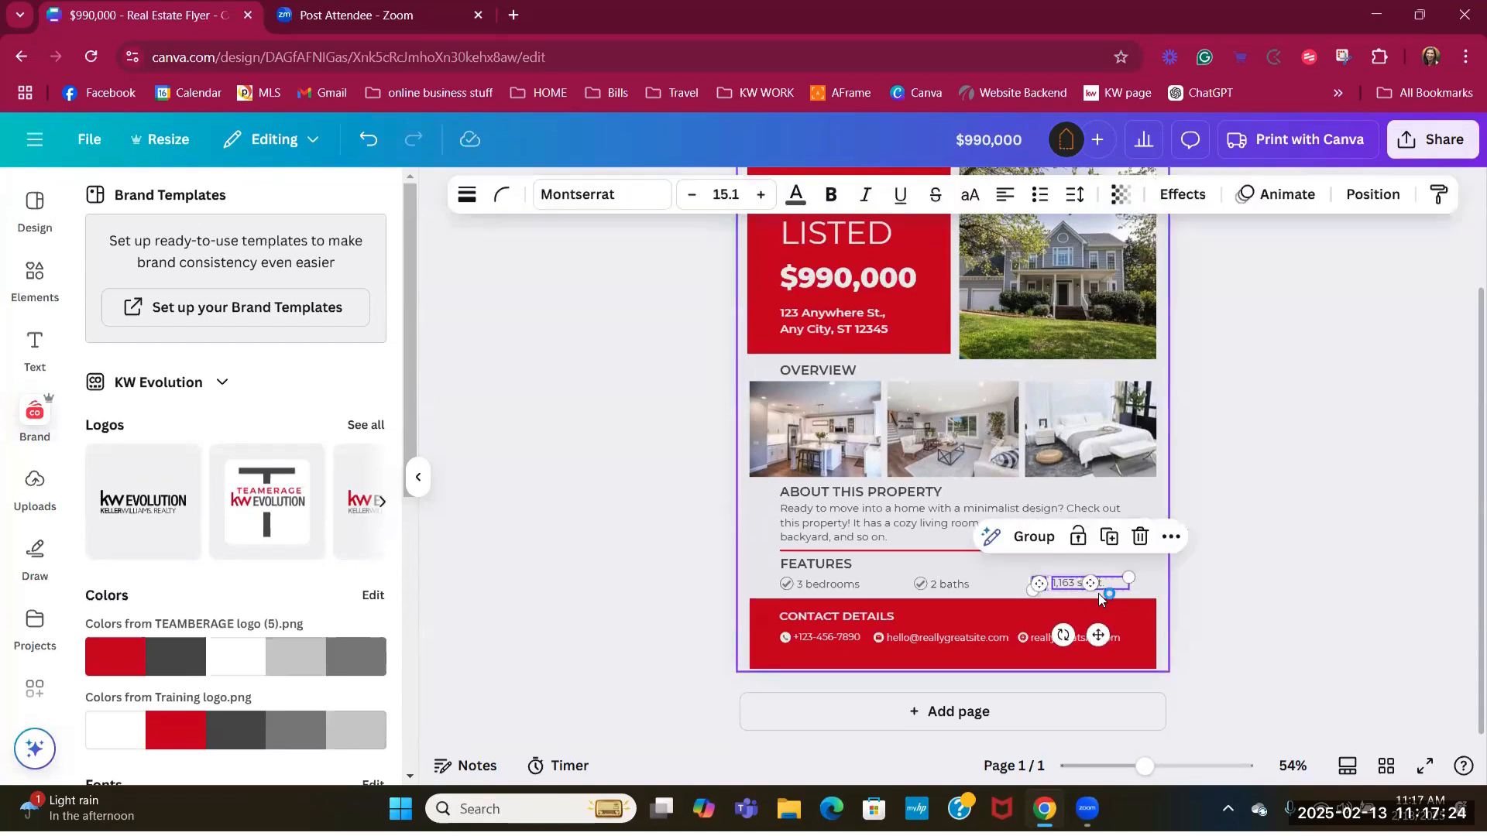
{"action": "left_click_drag", "start_coordinate": [1007, 587], "coordinate": [1065, 587]}
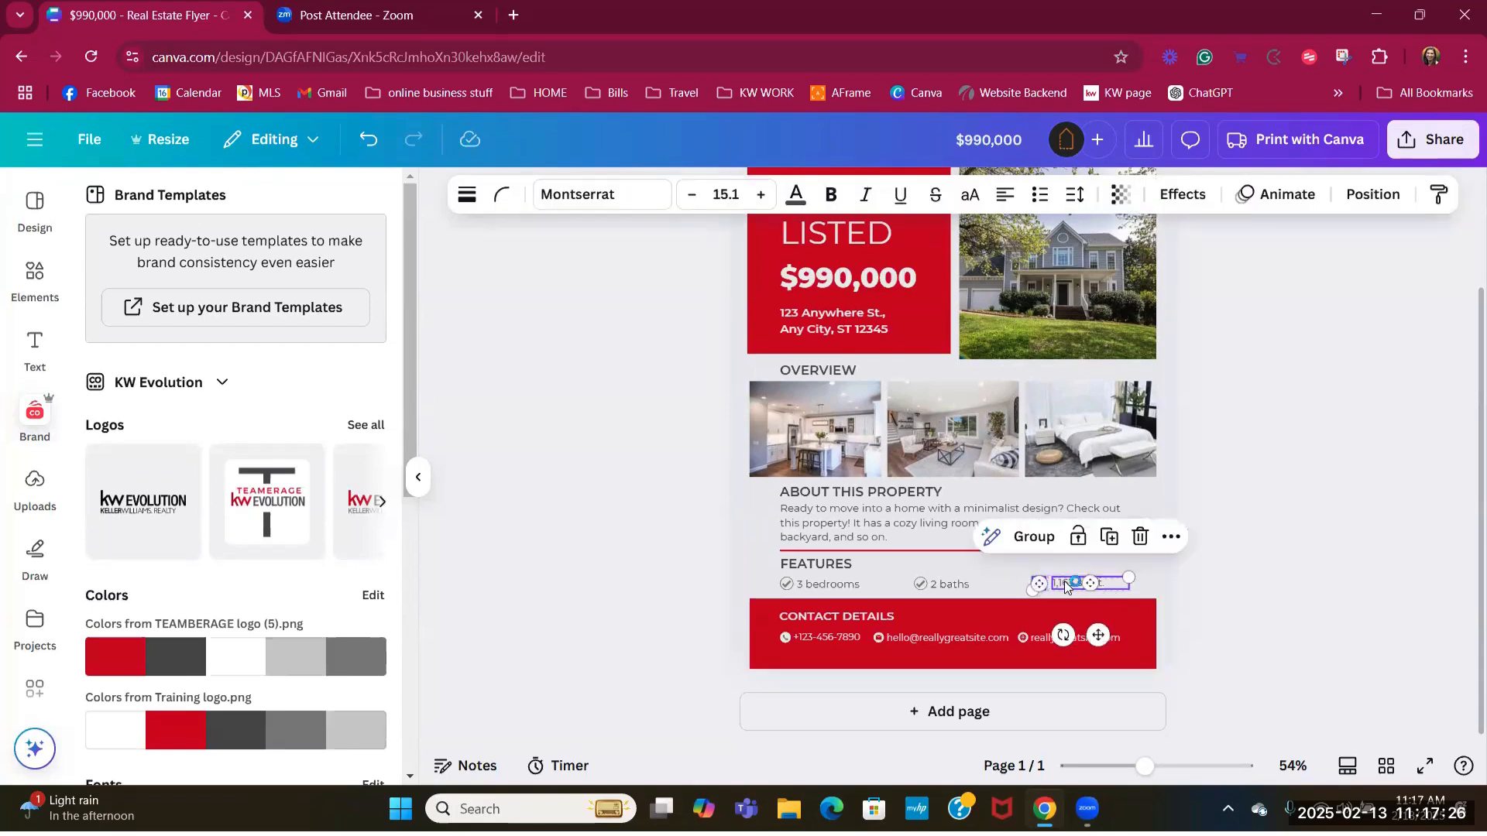
{"action": "left_click", "coordinate": [1035, 542]}
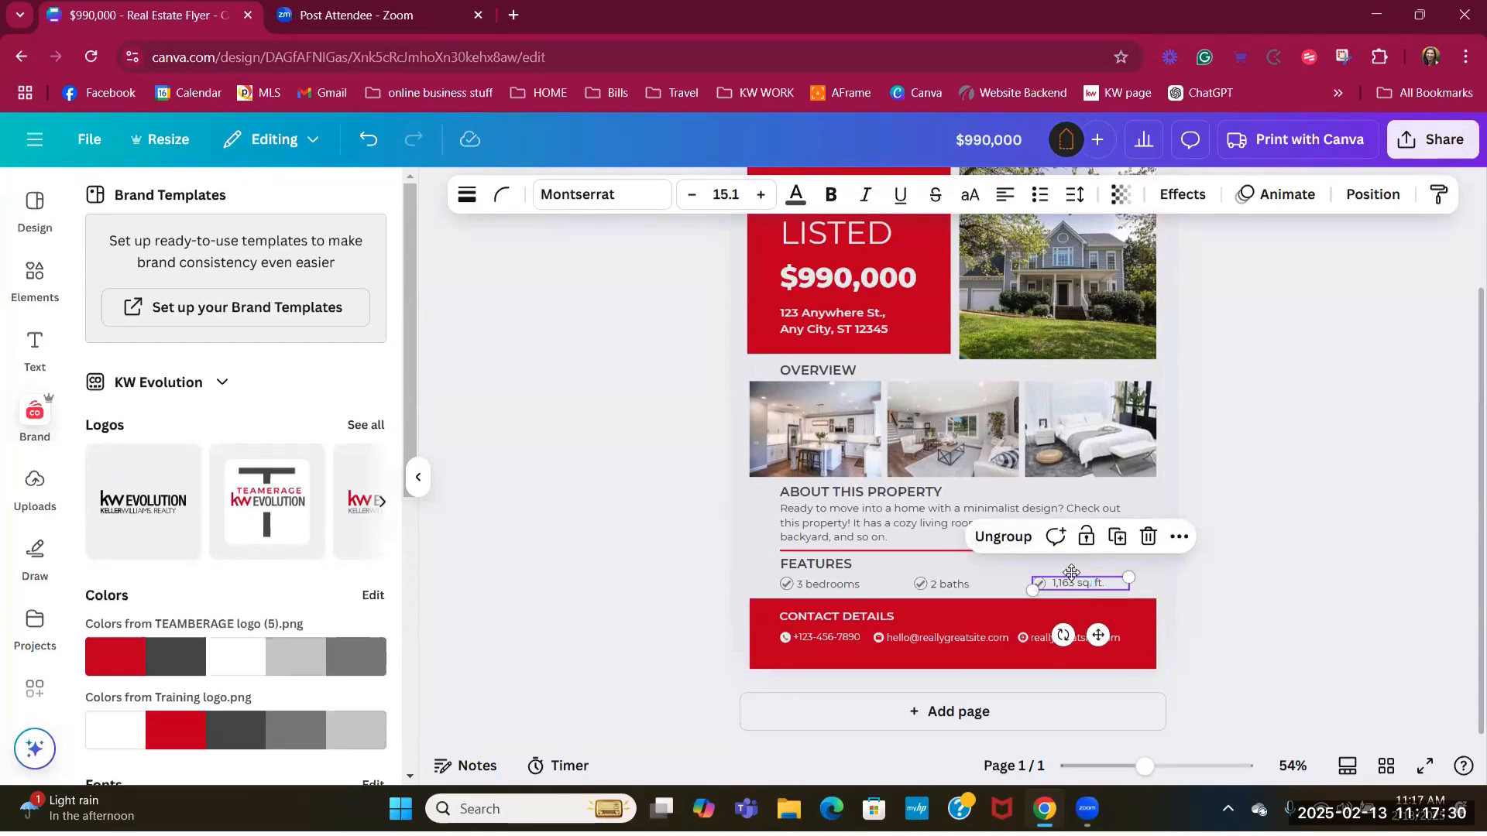
{"action": "left_click_drag", "start_coordinate": [1076, 588], "coordinate": [958, 563]}
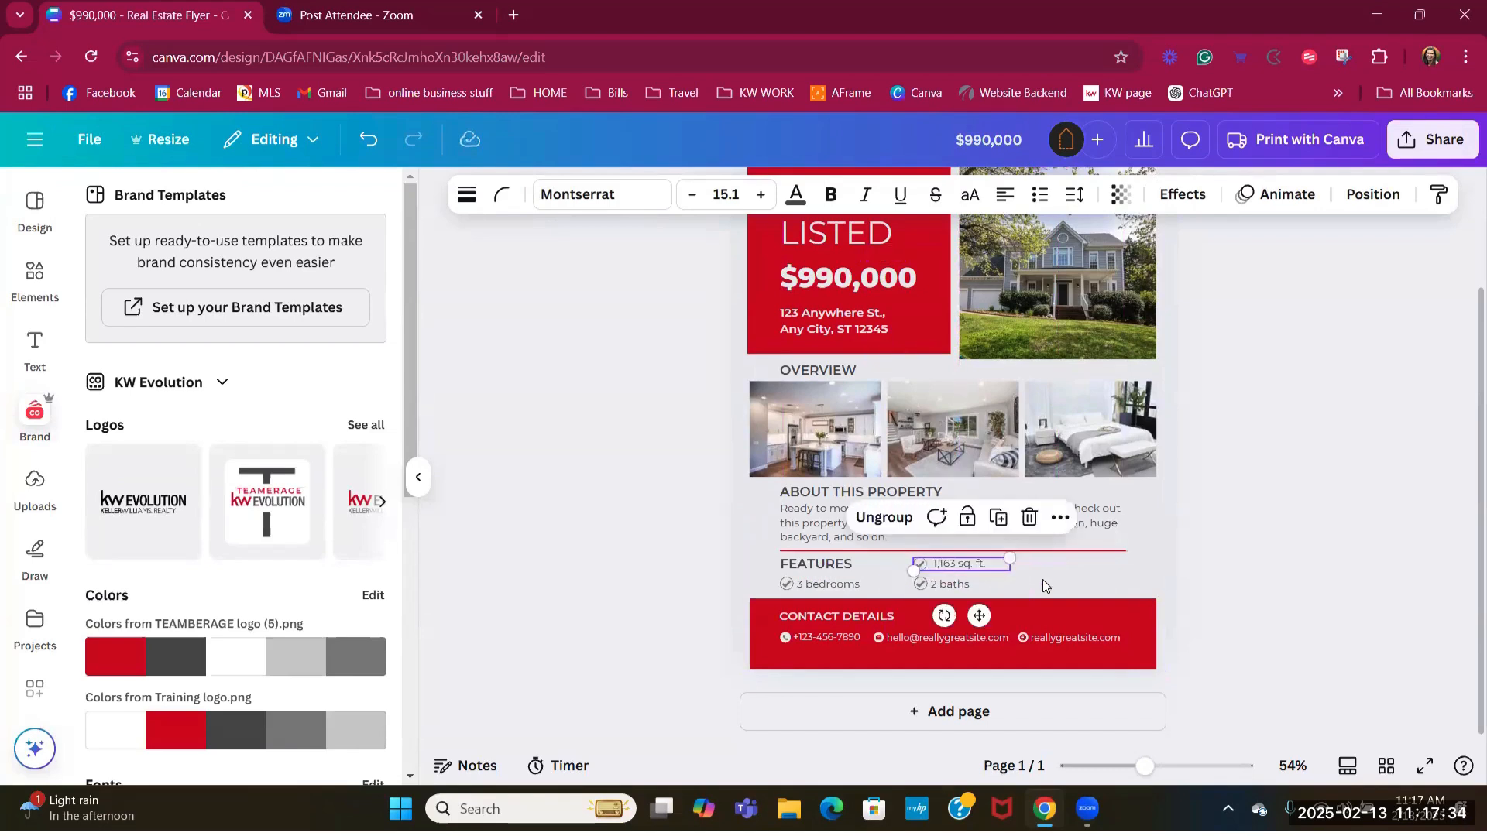
{"action": "left_click", "coordinate": [1084, 570]}
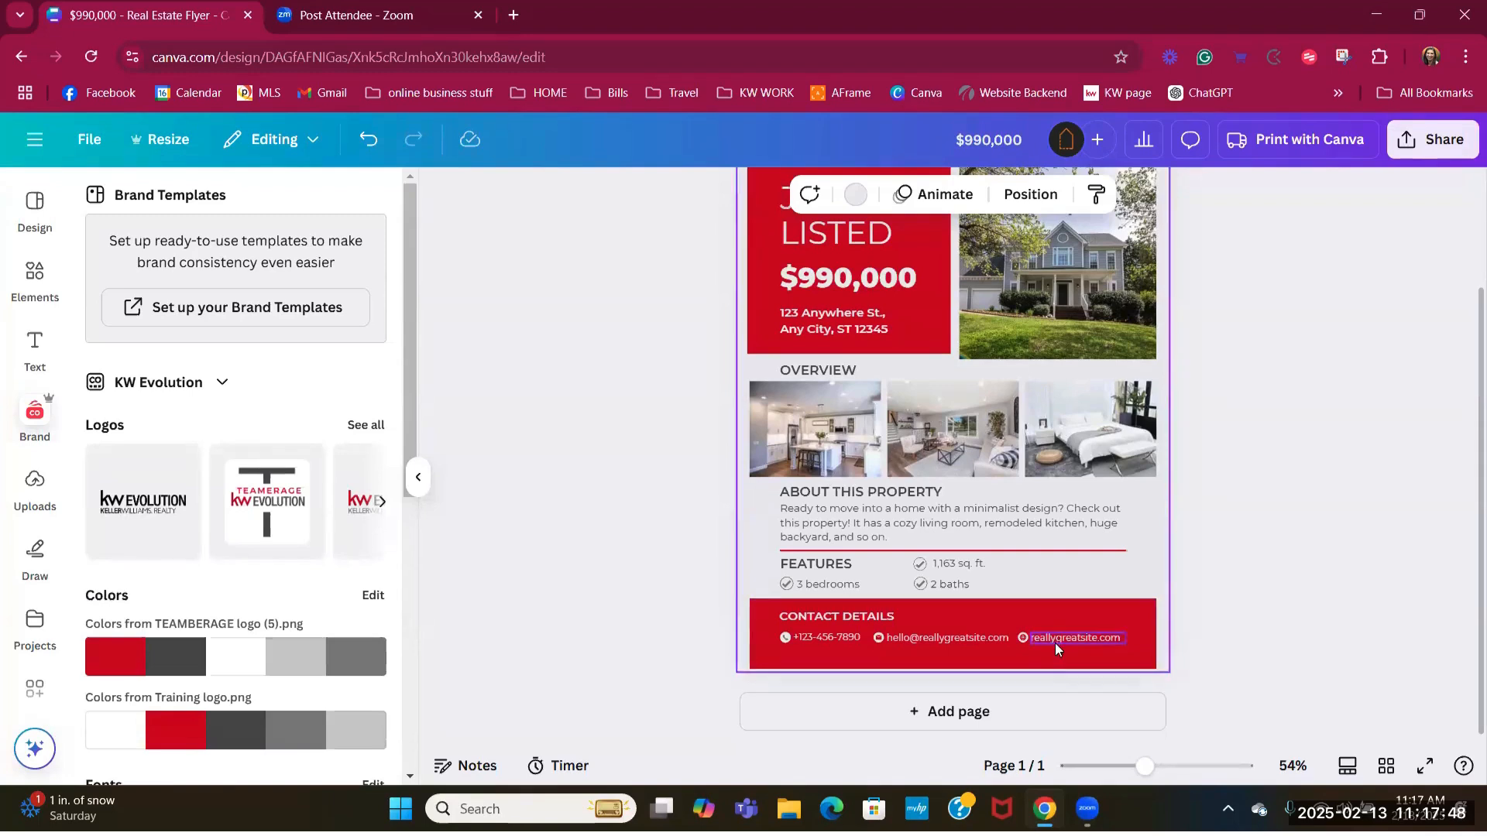
- Shift the red band behind CONTACT DETAILS slightly down and to the right
{"action": "left_click", "coordinate": [1022, 638]}
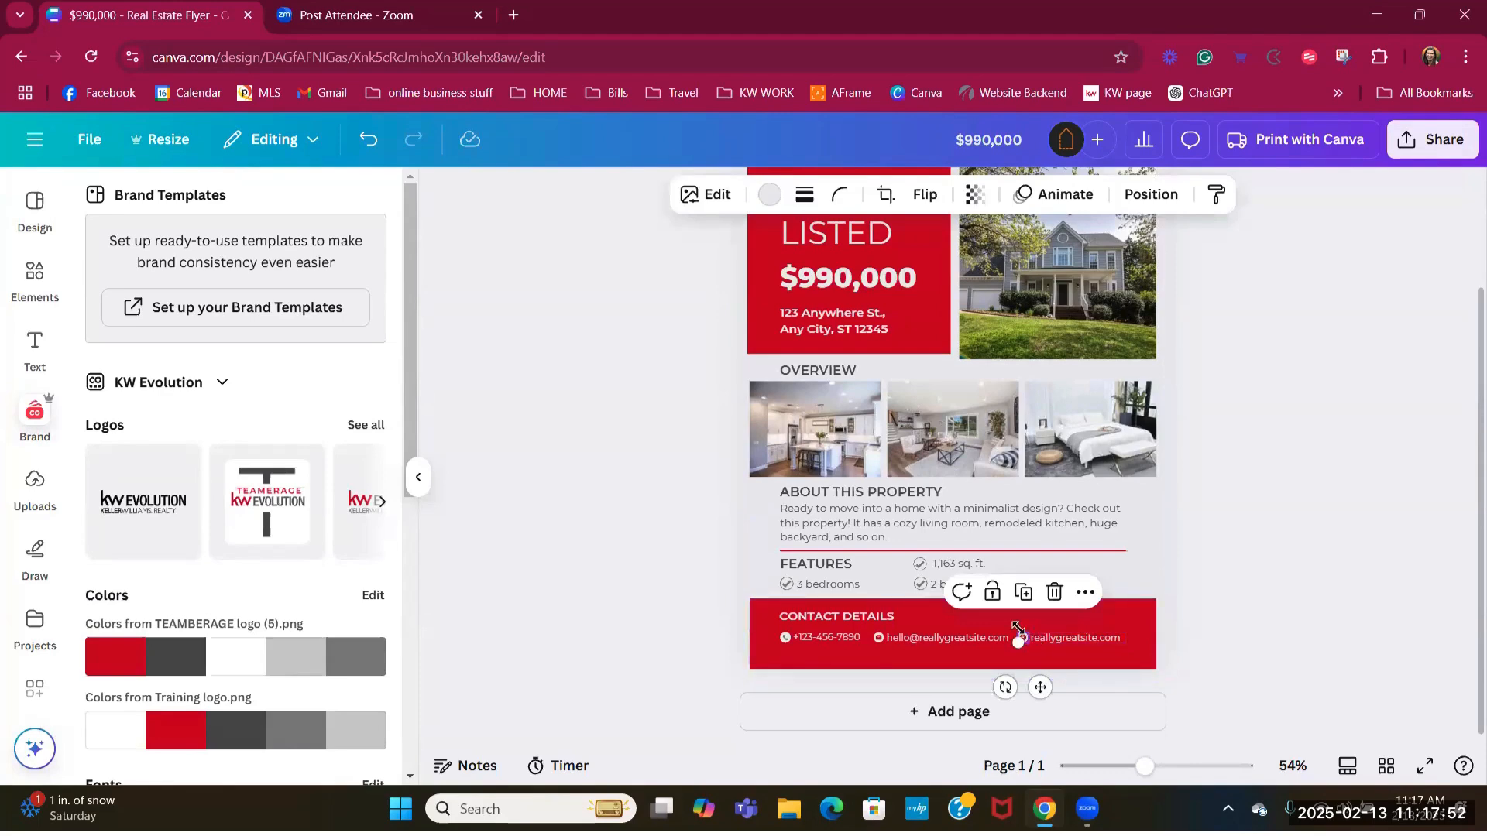
{"action": "left_click", "coordinate": [1011, 618]}
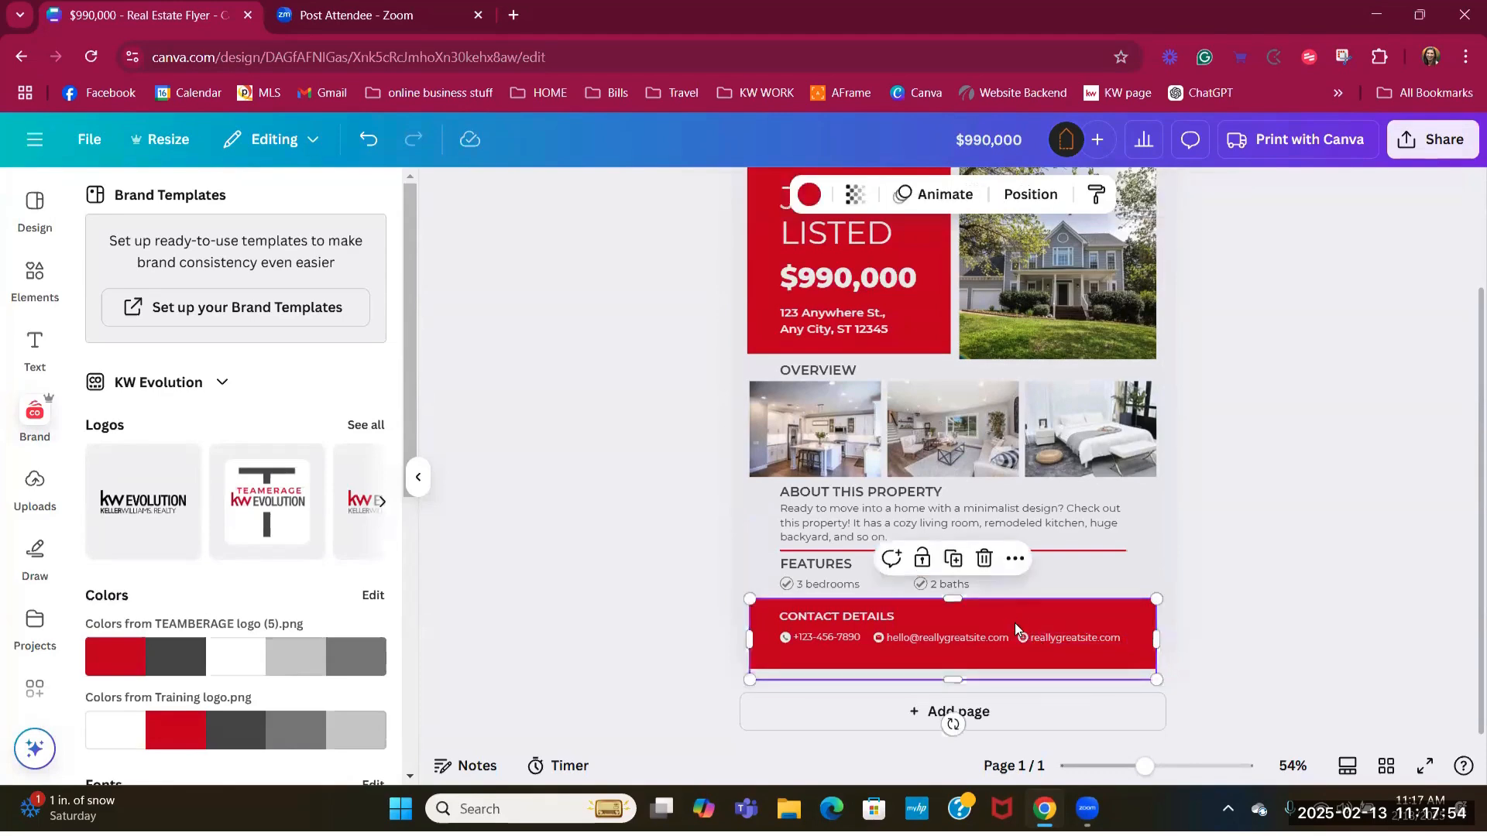
{"action": "left_click_drag", "start_coordinate": [1017, 622], "coordinate": [1019, 627]}
{"action": "left_click", "coordinate": [1142, 578]}
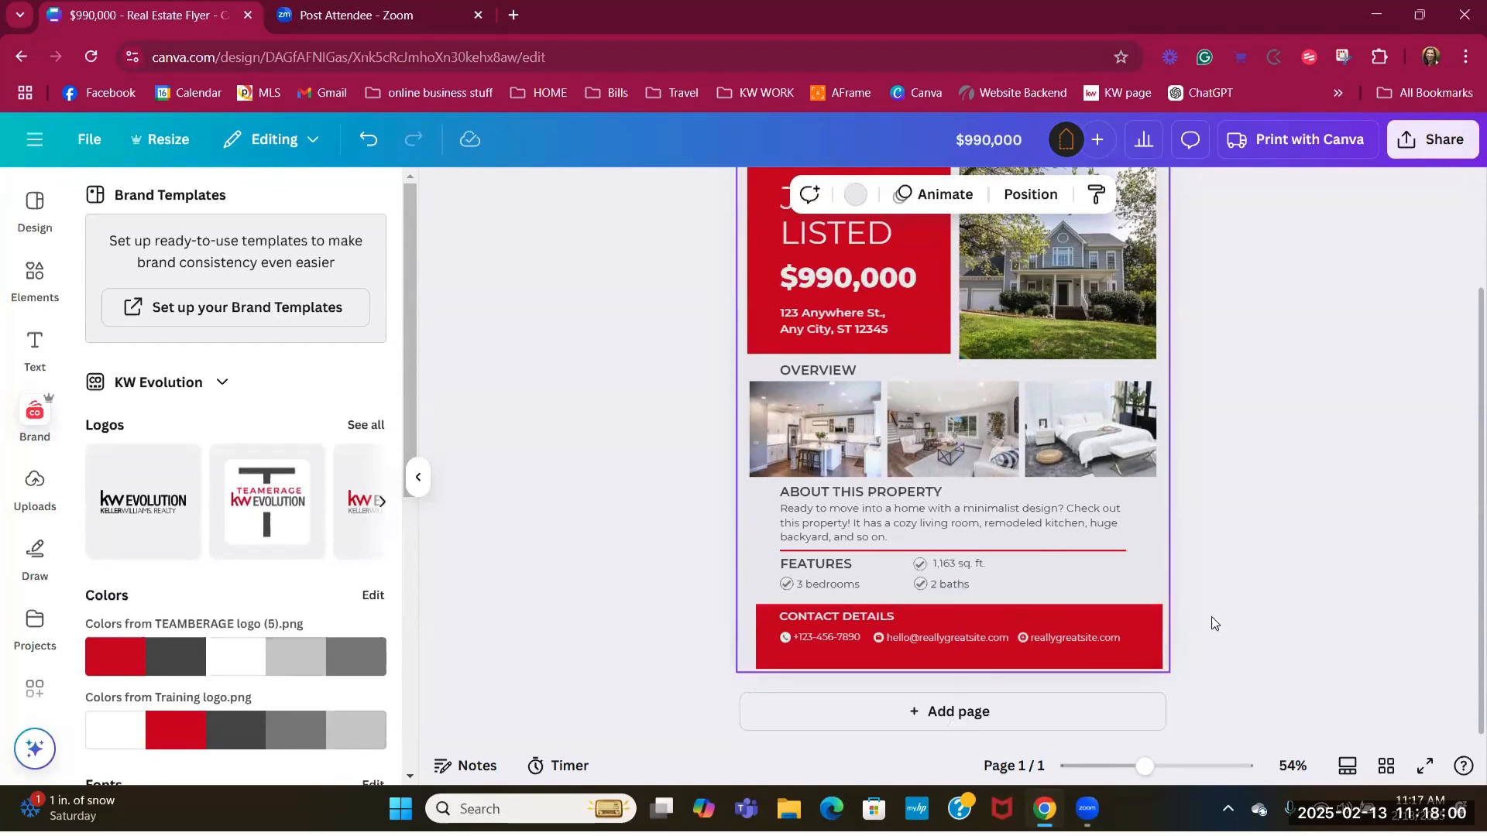
- Select the website icon together with its address in the contact details, then clear the selection
{"action": "left_click", "coordinate": [1024, 640]}
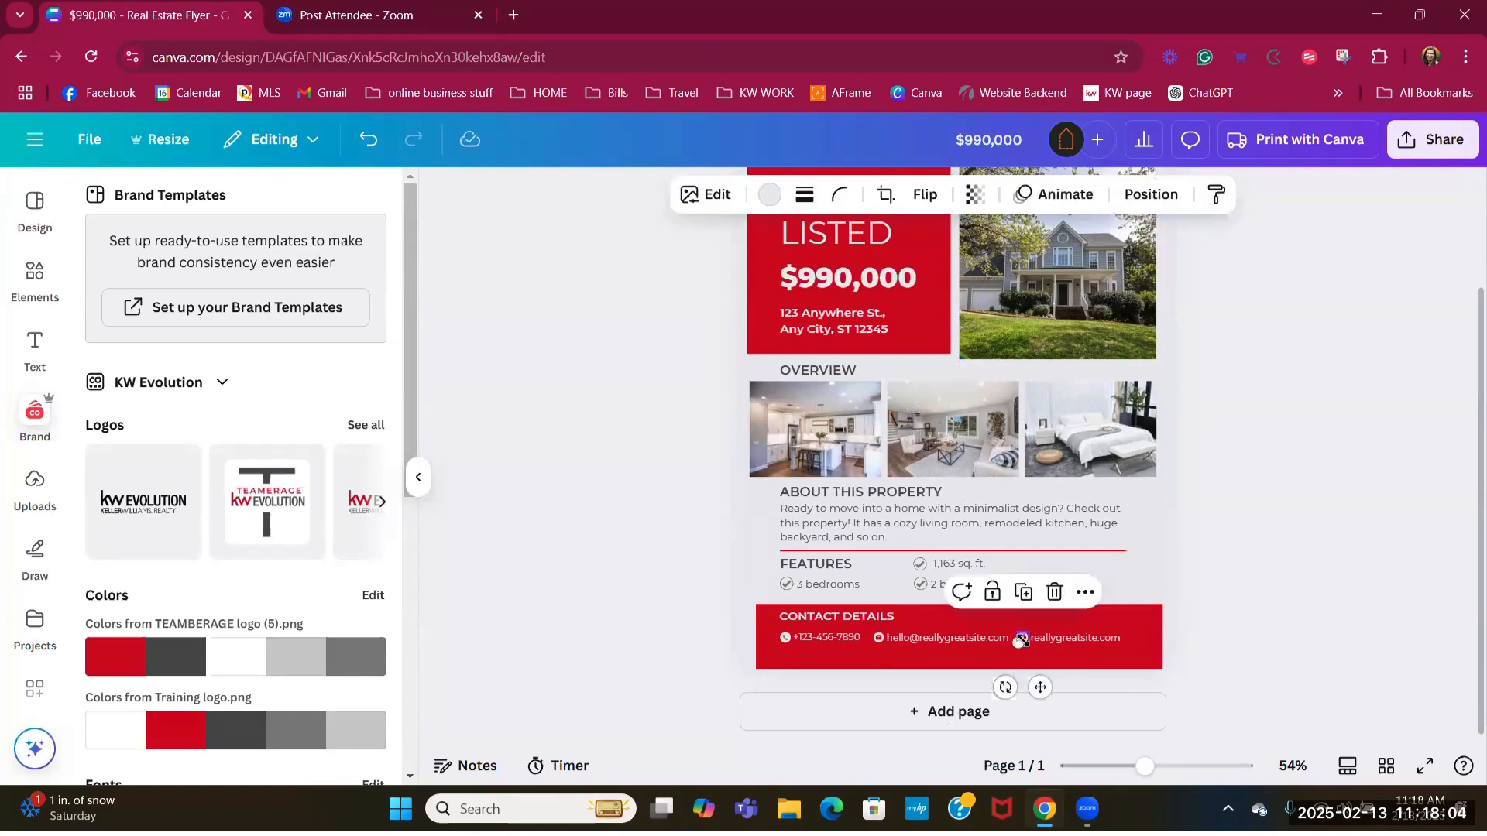
{"action": "left_click", "coordinate": [1069, 637]}
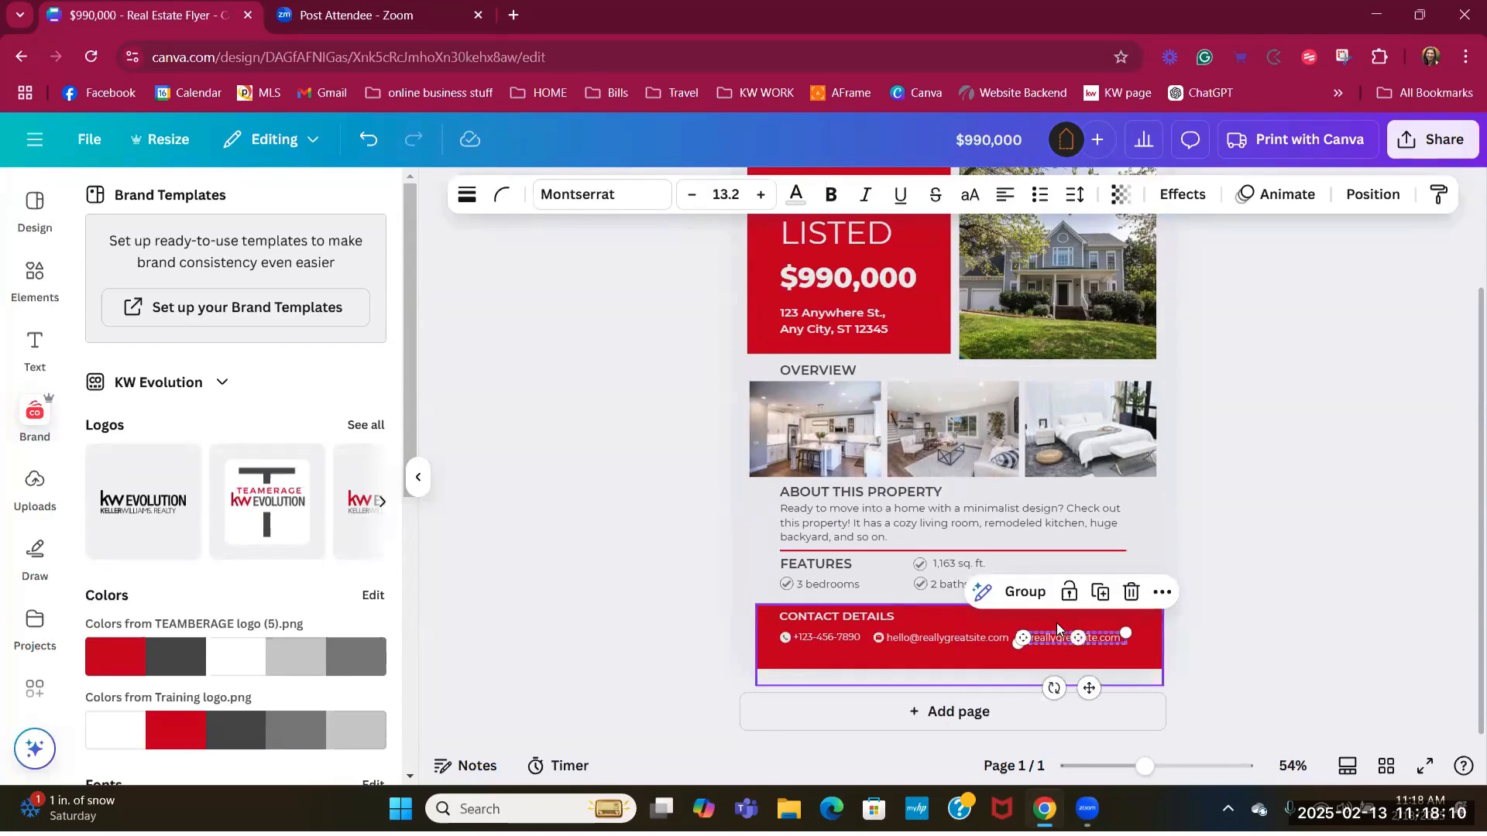
{"action": "left_click", "coordinate": [1331, 612]}
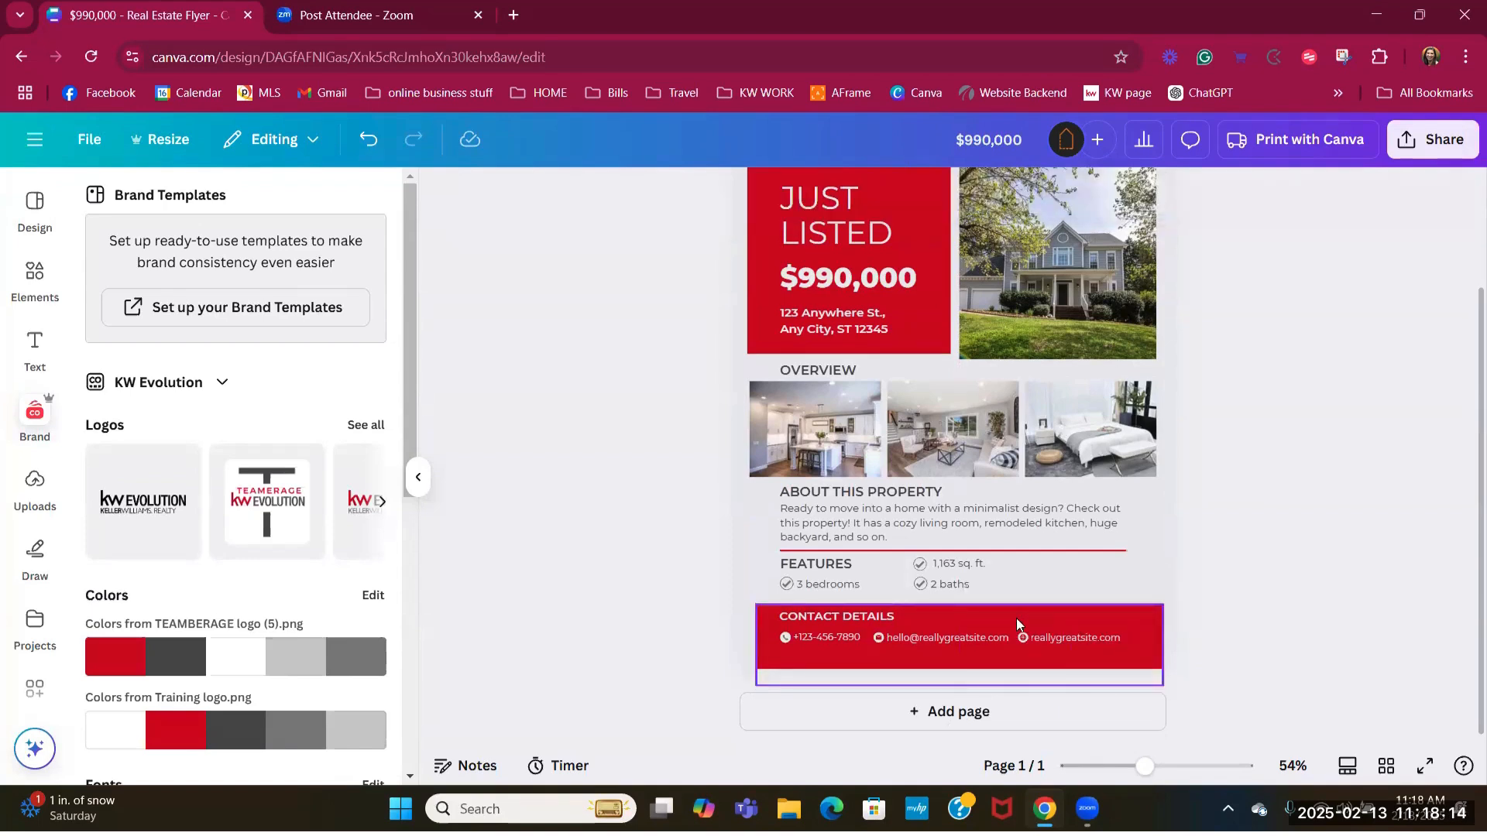
- Move the red band behind CONTACT DETAILS to the page's left edge and stretch it across the full page width
{"action": "mouse_move", "coordinate": [1016, 617]}
{"action": "left_mouse_down"}
{"action": "mouse_move", "coordinate": [1094, 634]}
{"action": "mouse_move", "coordinate": [999, 613]}
{"action": "left_mouse_up"}
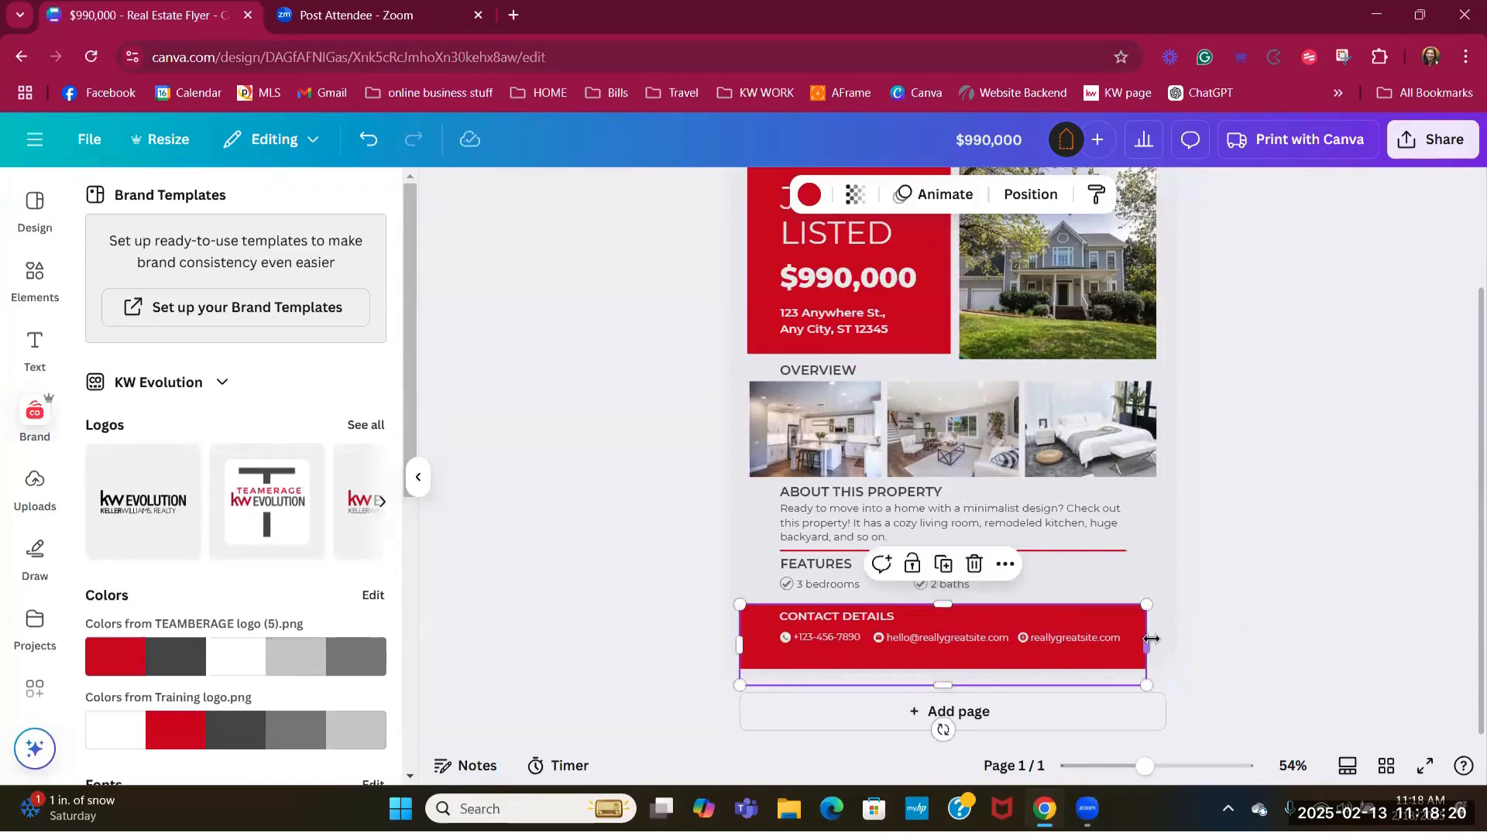
{"action": "left_click_drag", "start_coordinate": [1146, 645], "coordinate": [1166, 643]}
{"action": "left_click", "coordinate": [1191, 625]}
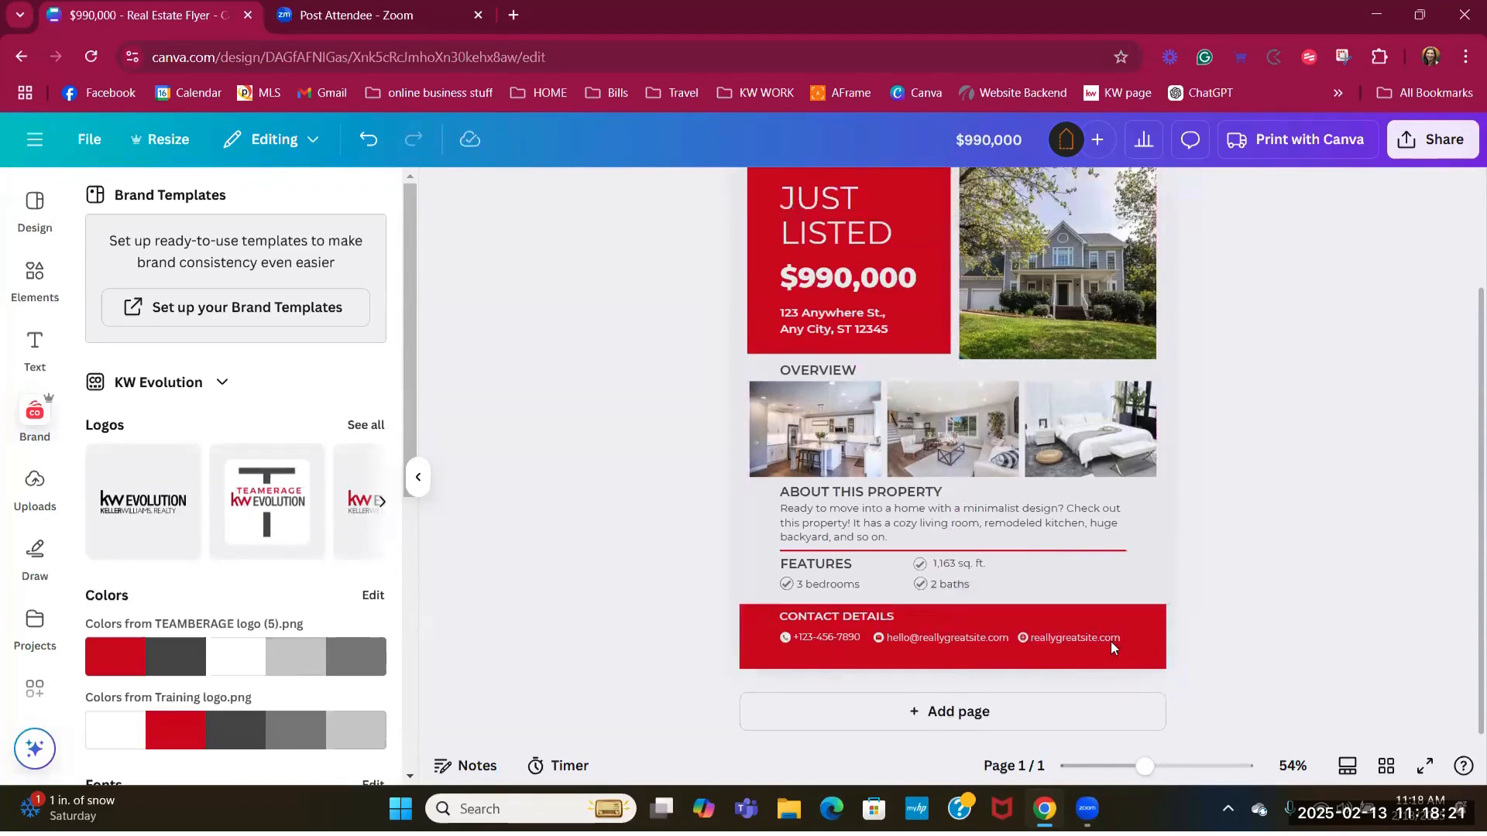
- Group the website icon with its address and move the group below the phone number in the contact details
{"action": "left_click", "coordinate": [1022, 638]}
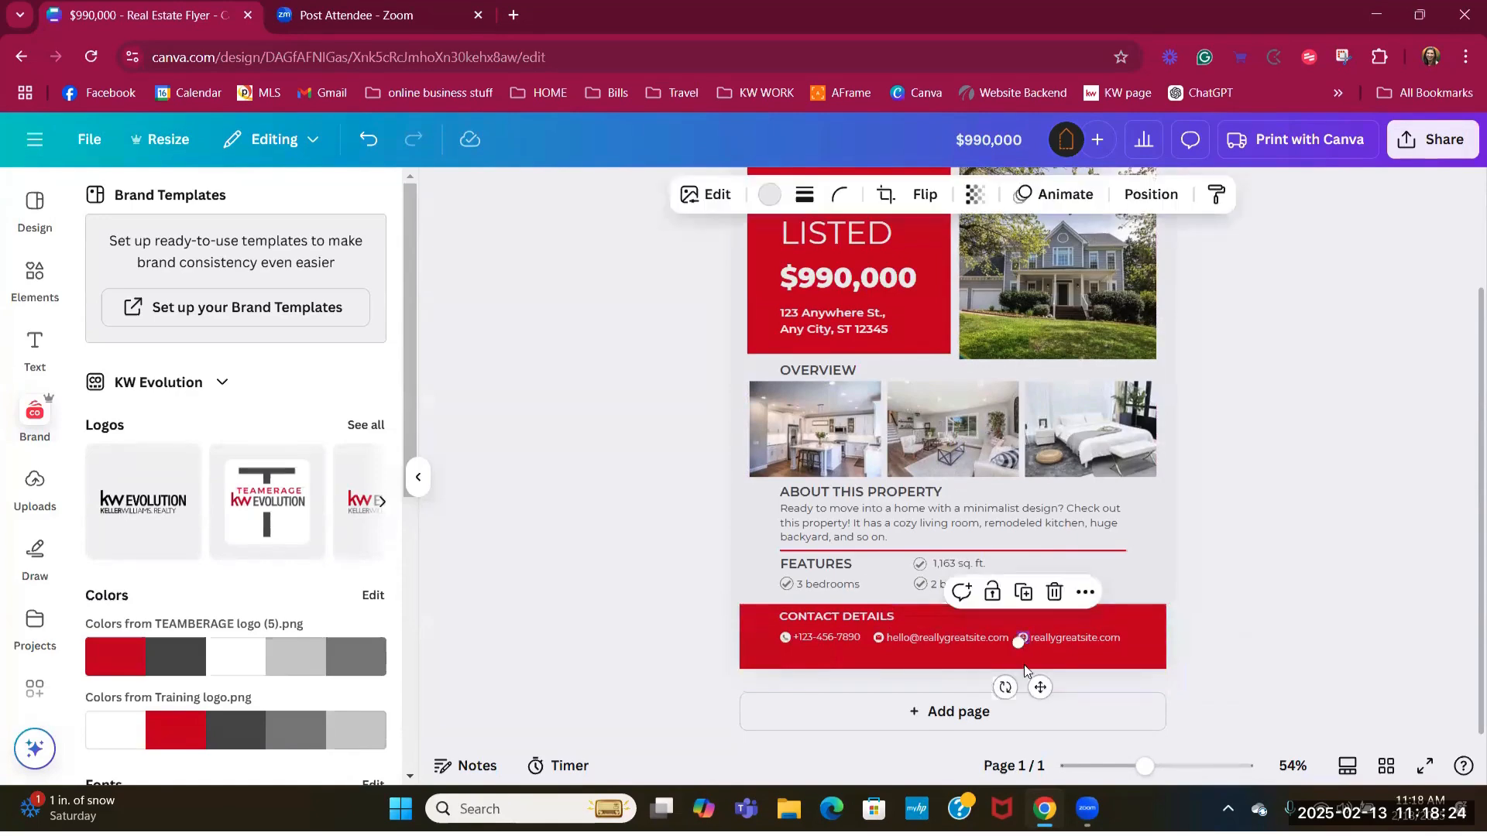
{"action": "left_click", "coordinate": [1069, 635]}
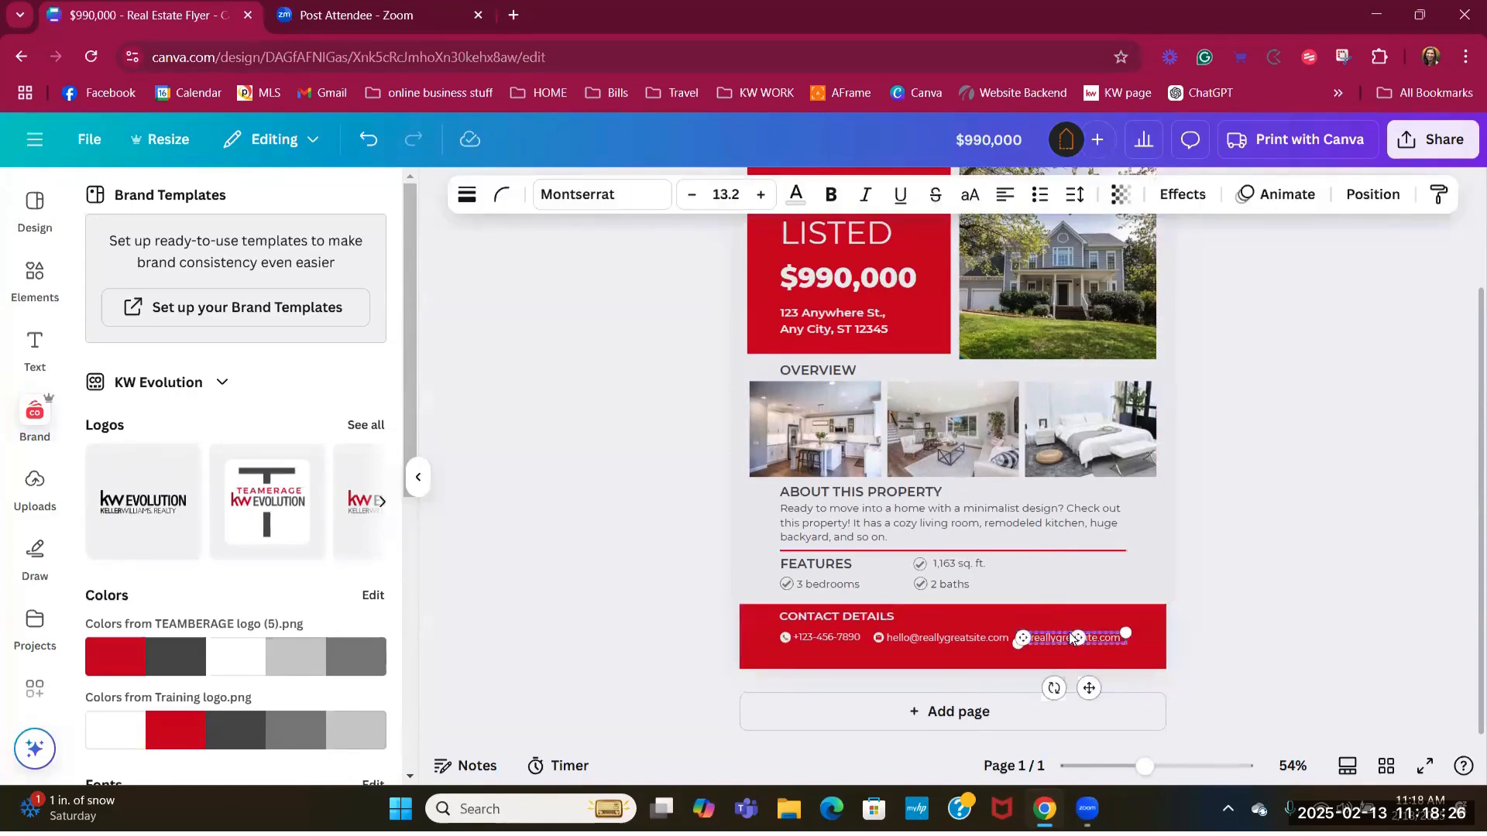
{"action": "left_click", "coordinate": [1017, 591]}
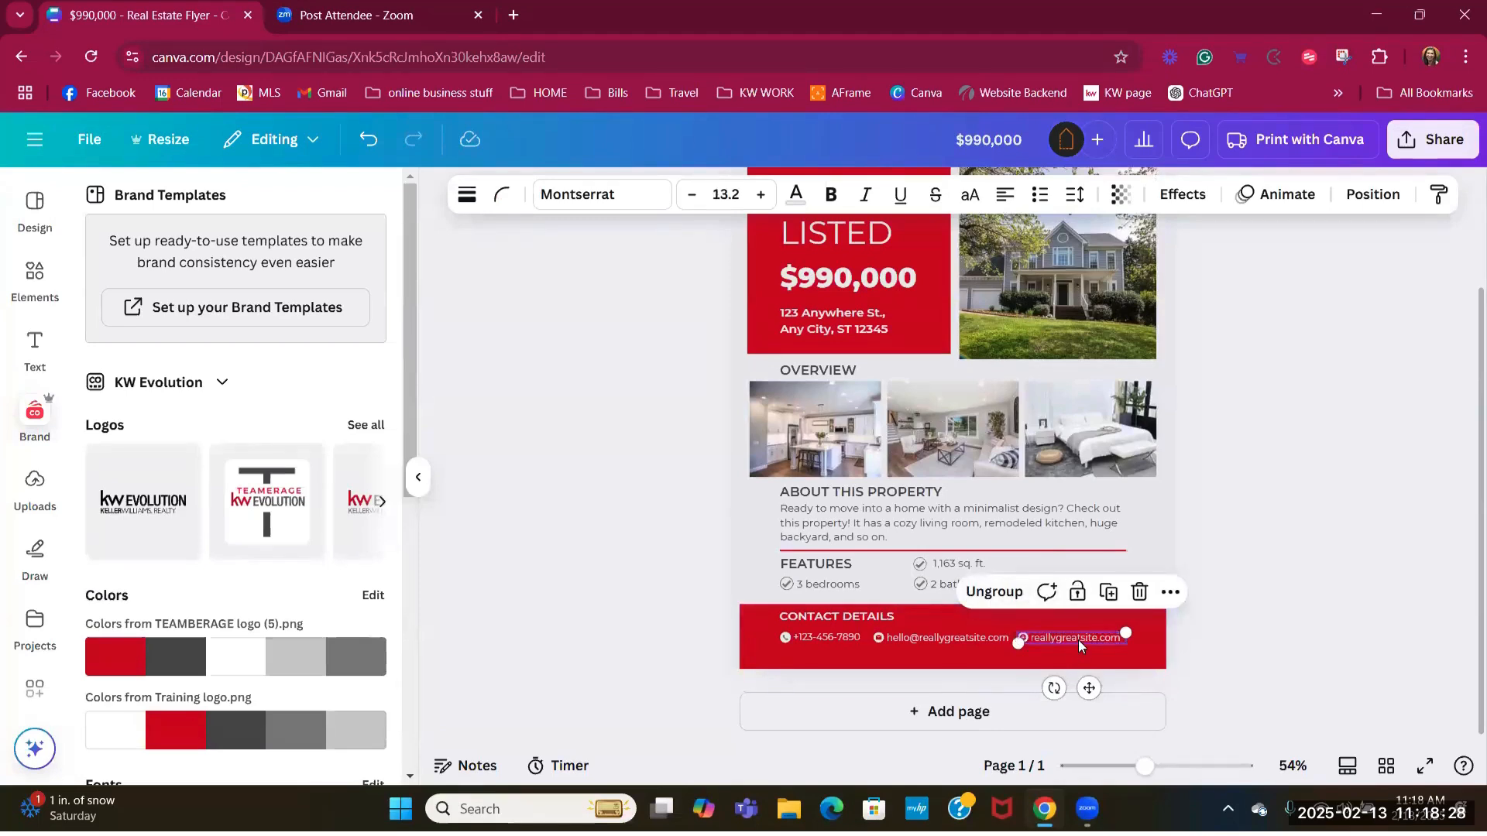
{"action": "left_click_drag", "start_coordinate": [1049, 640], "coordinate": [811, 655]}
{"action": "left_click", "coordinate": [1292, 653]}
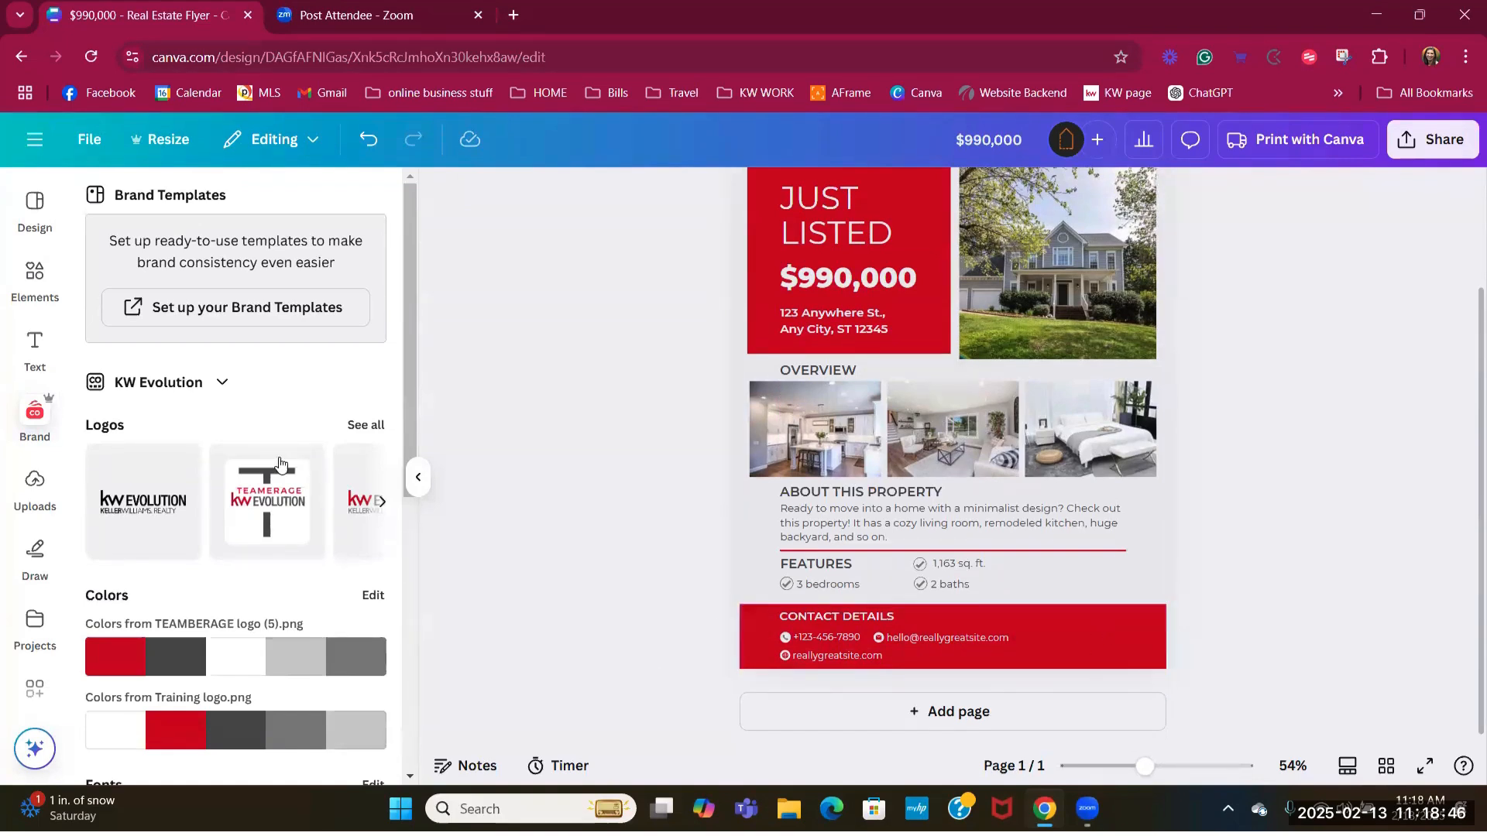
- Browse the Basic shapes frames and insert a plain square frame into the flyer
{"action": "left_click", "coordinate": [30, 283]}
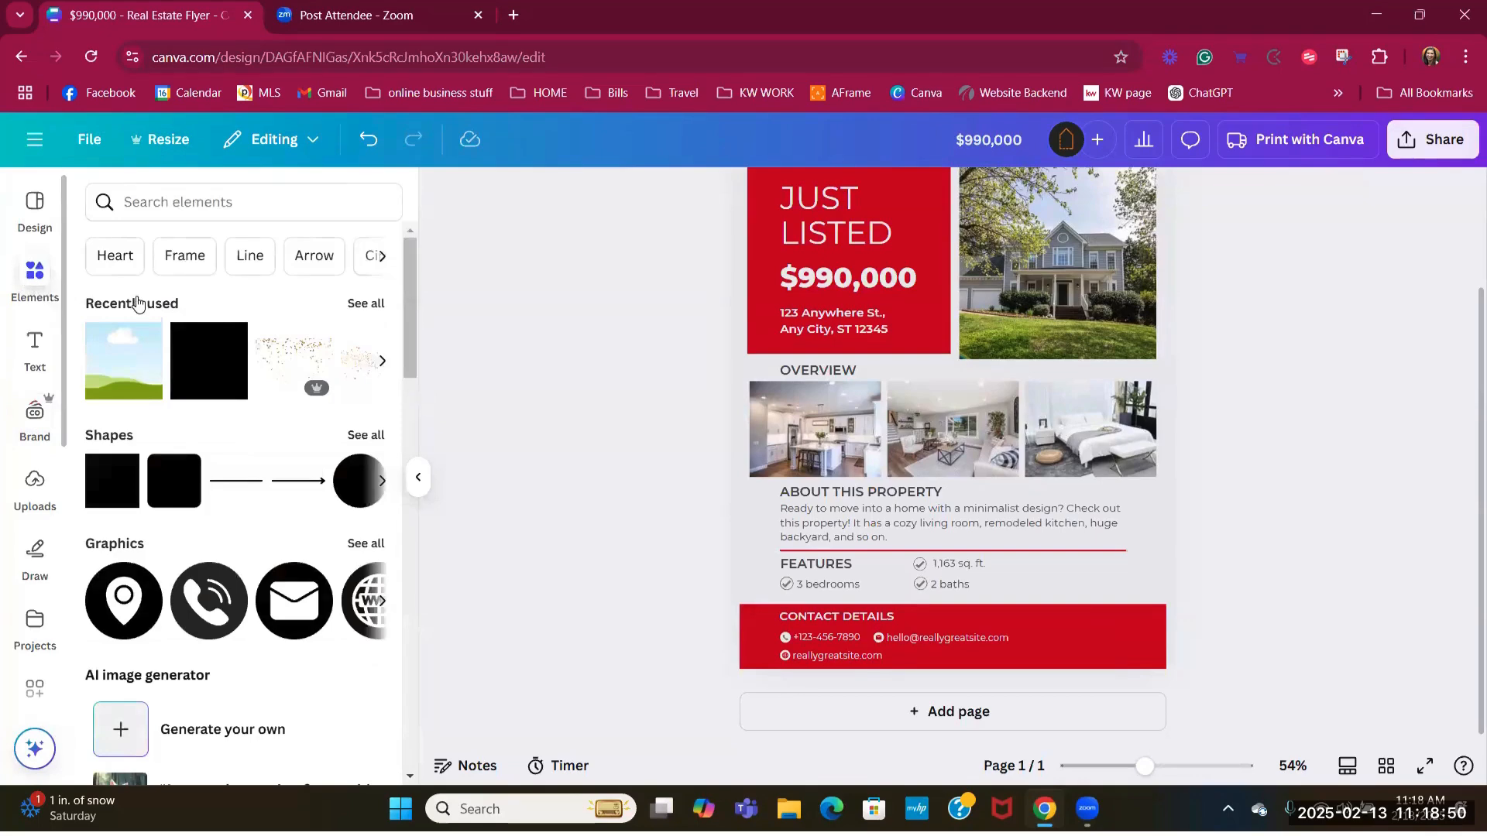
{"action": "scroll", "coordinate": [205, 322], "scroll_direction": "down", "scroll_amount": 6}
{"action": "scroll", "coordinate": [203, 321], "scroll_direction": "down", "scroll_amount": 10}
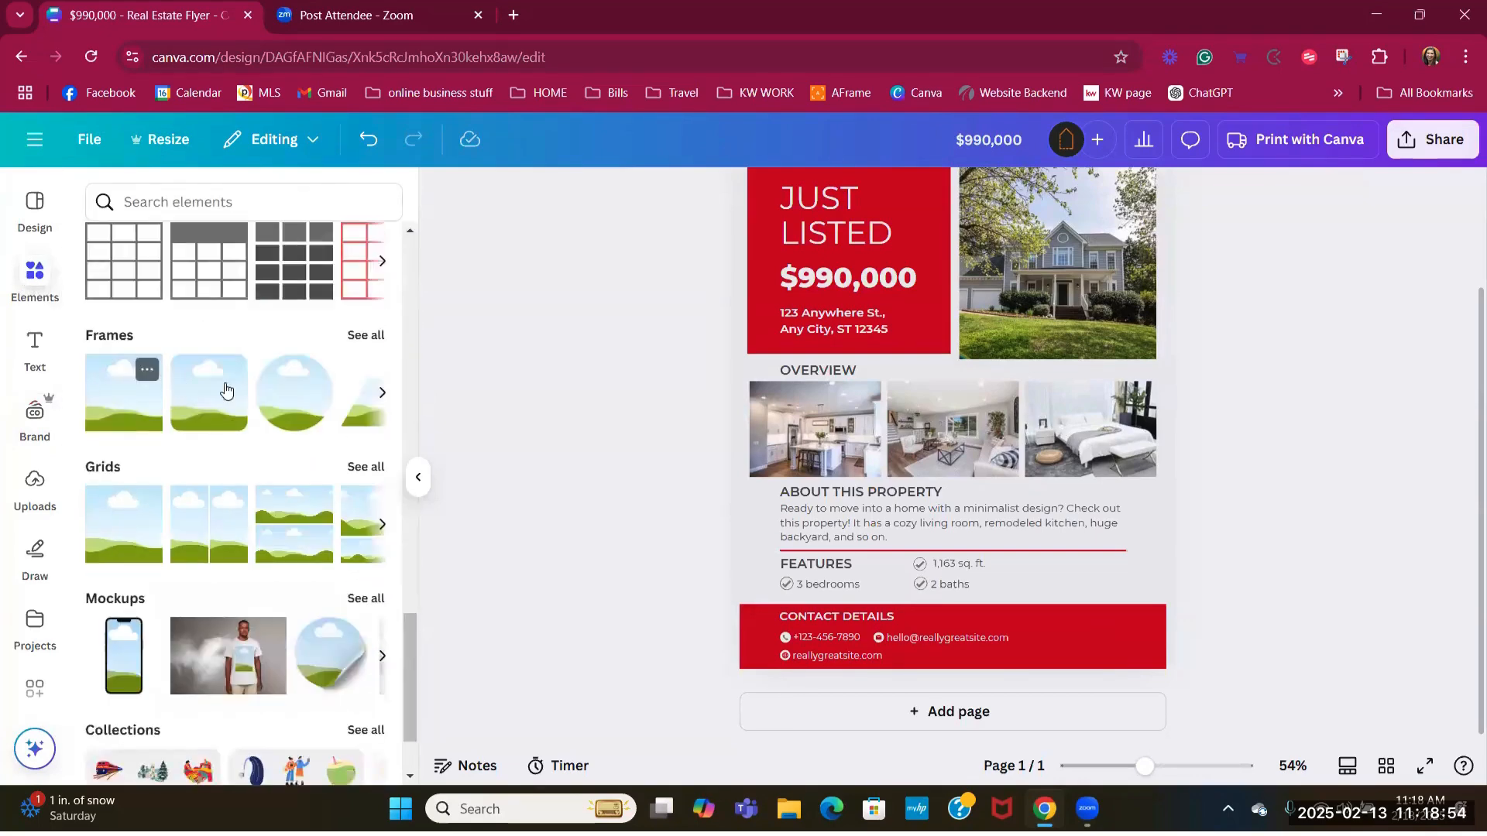
{"action": "left_click", "coordinate": [366, 334]}
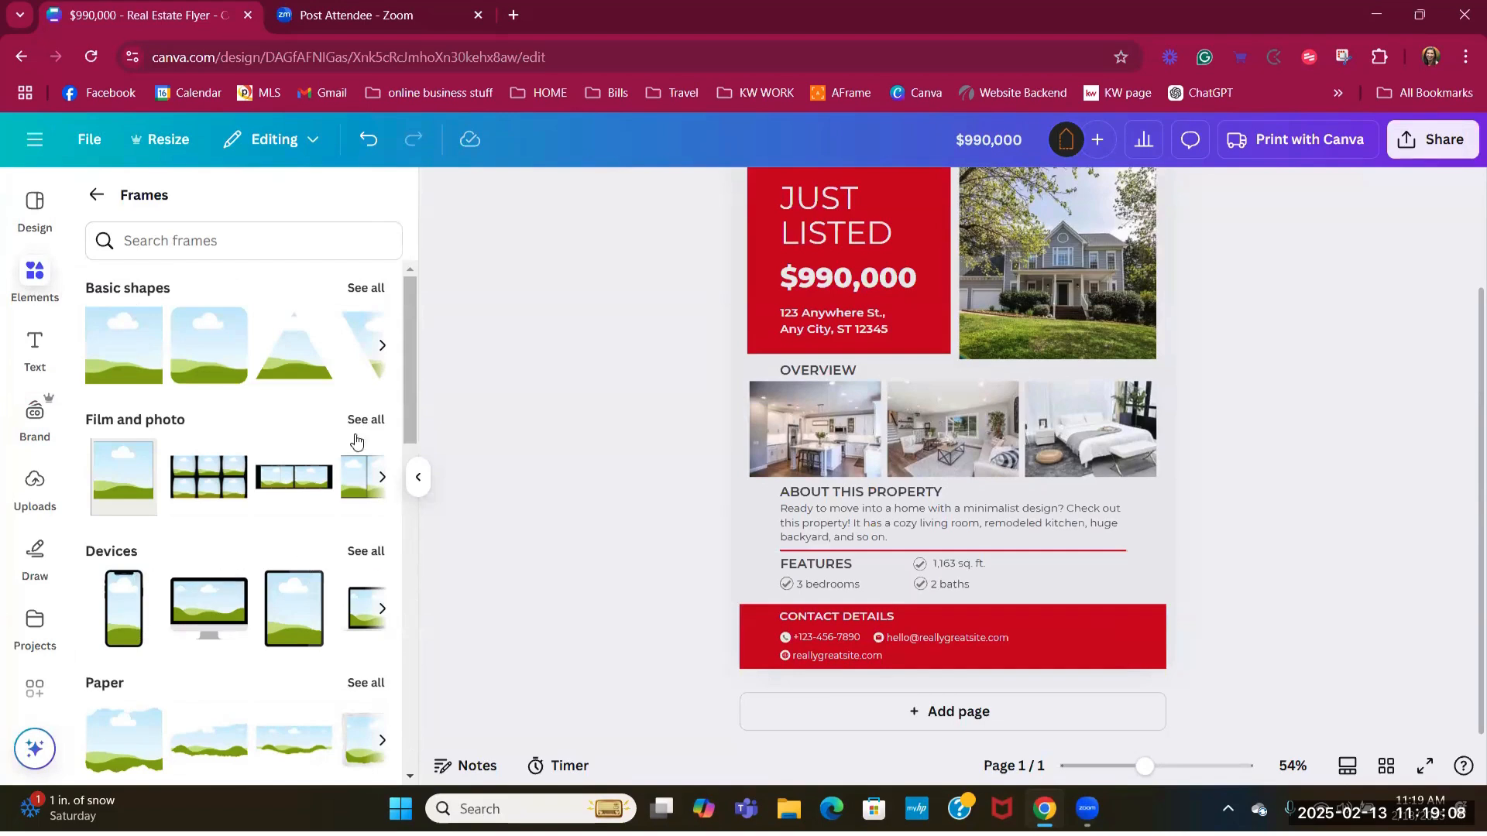
{"action": "left_click", "coordinate": [366, 288]}
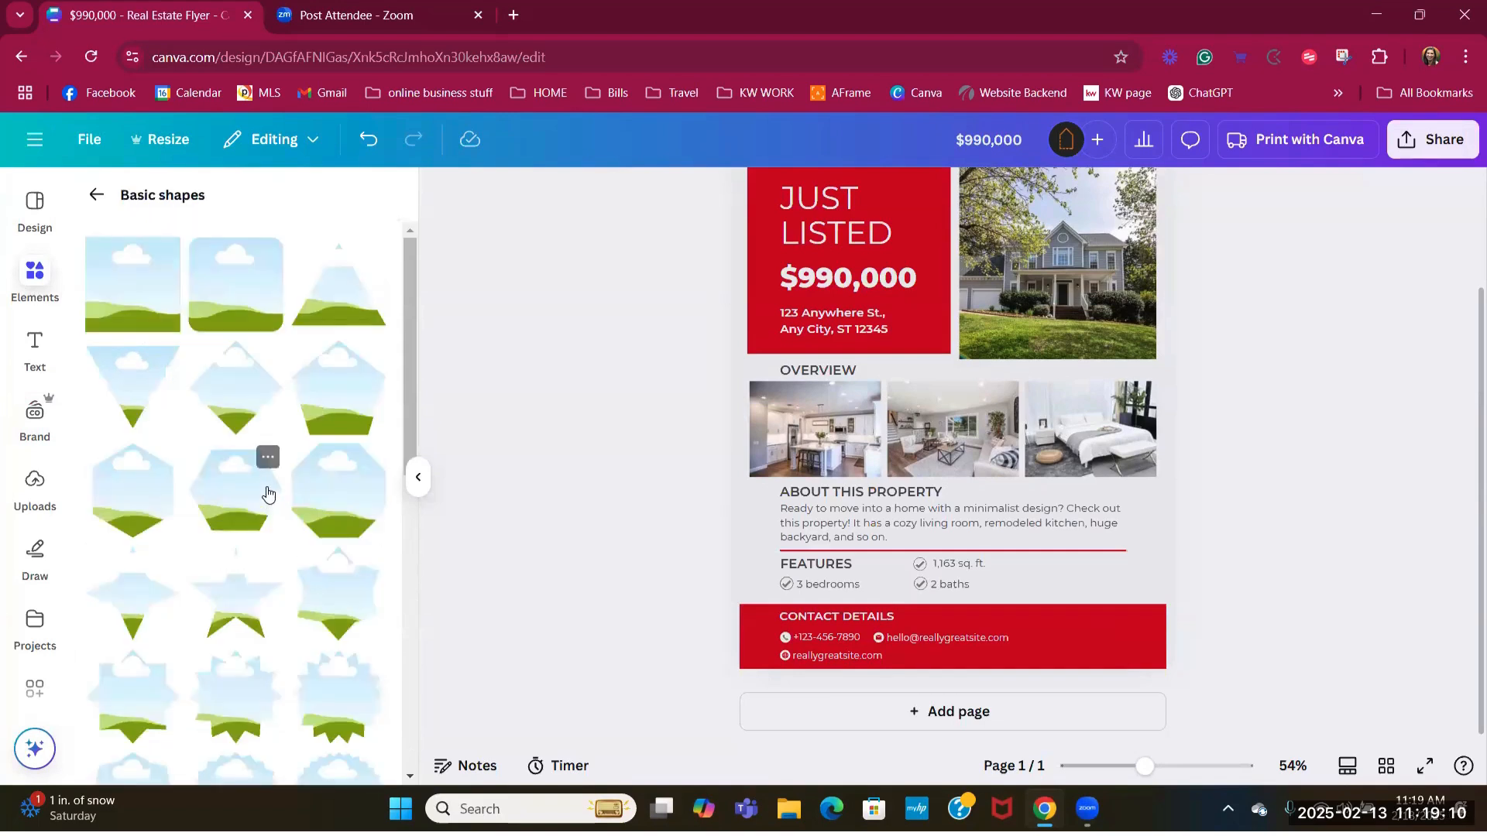
{"action": "scroll", "coordinate": [240, 503], "scroll_direction": "down", "scroll_amount": 5}
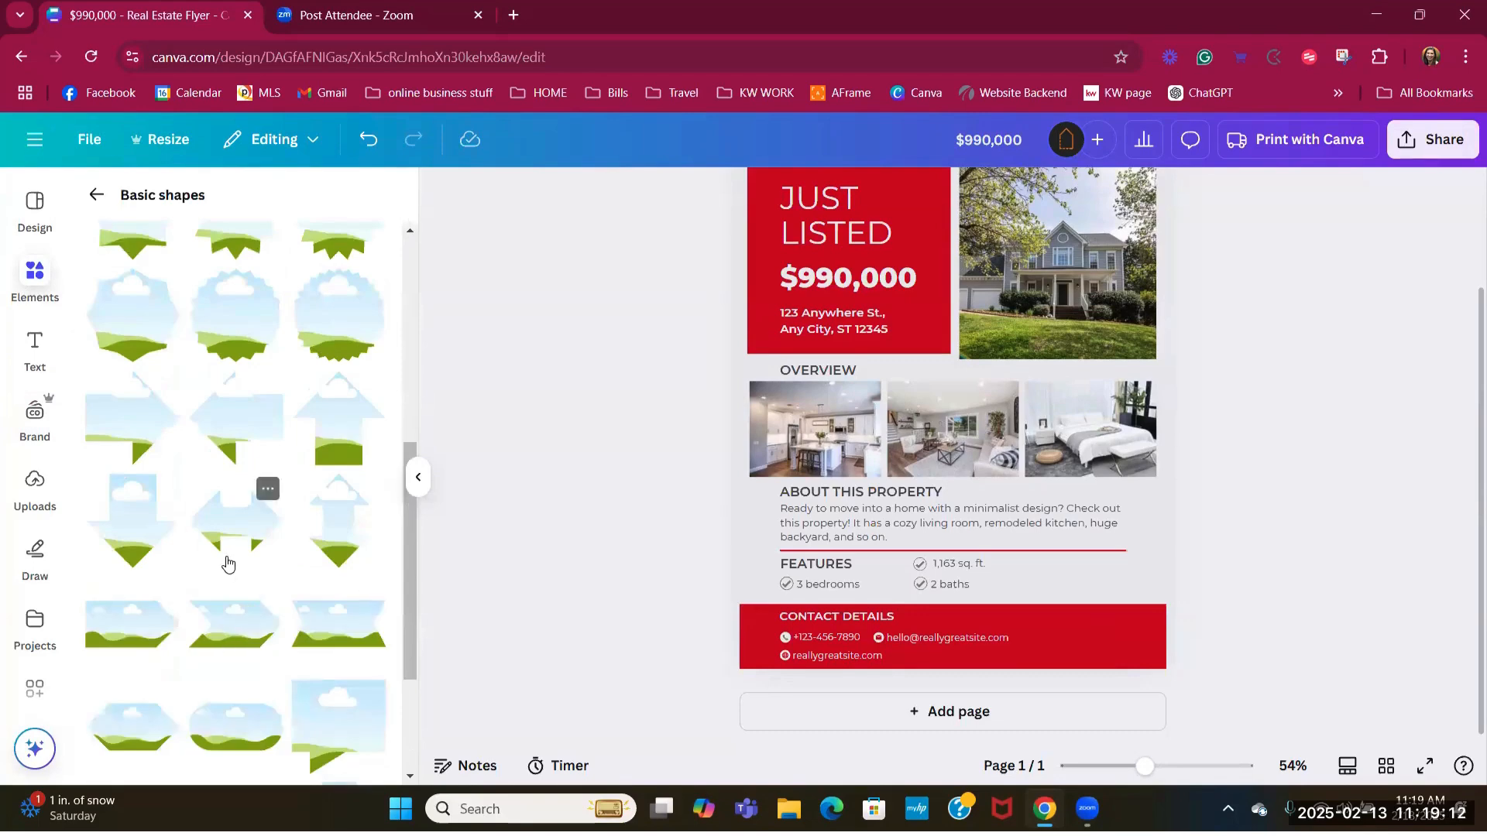
{"action": "scroll", "coordinate": [225, 564], "scroll_direction": "up", "scroll_amount": 5}
{"action": "left_click", "coordinate": [93, 197]}
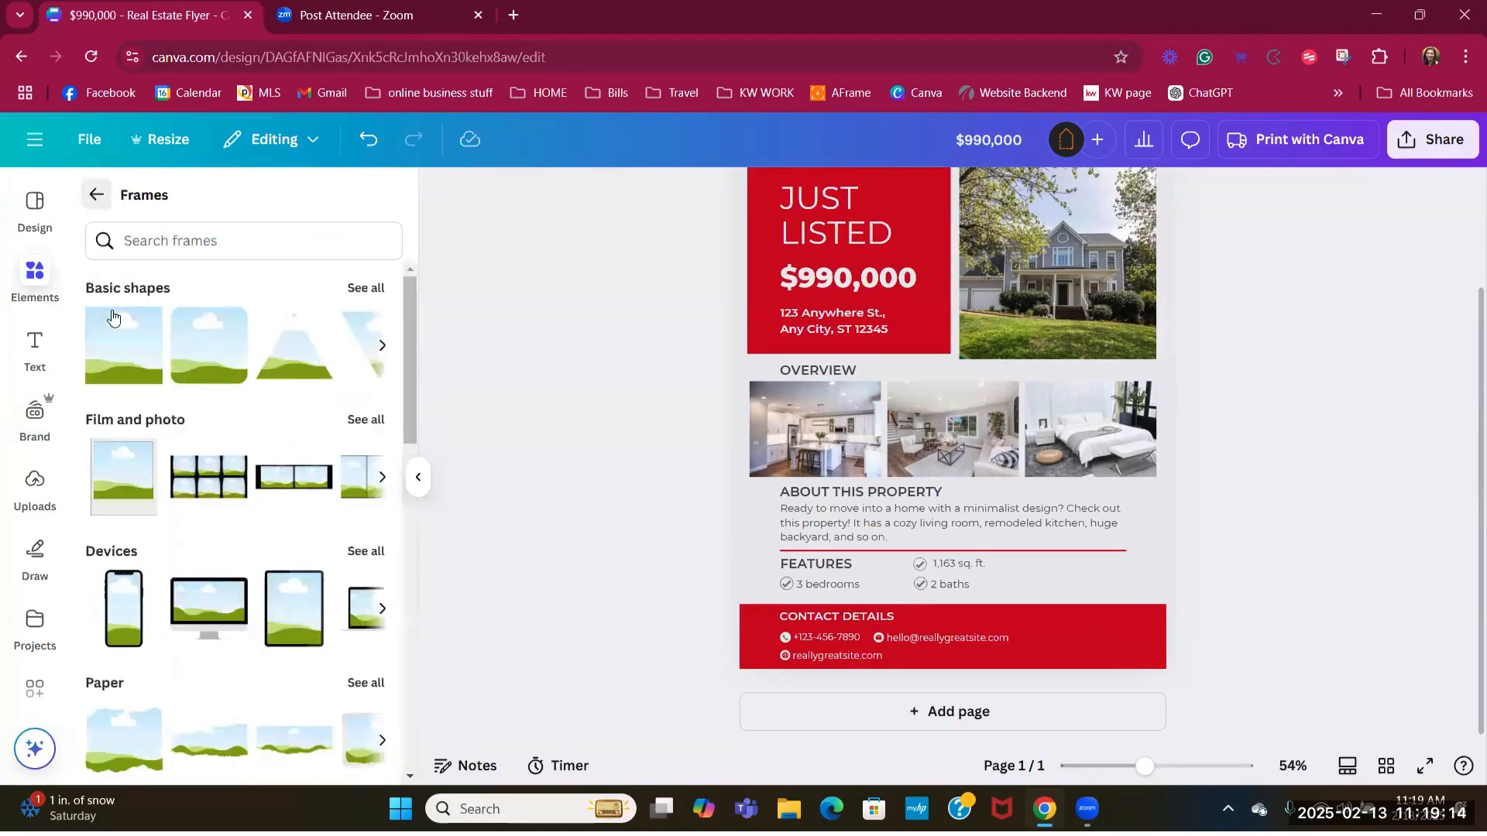
{"action": "left_click", "coordinate": [127, 354]}
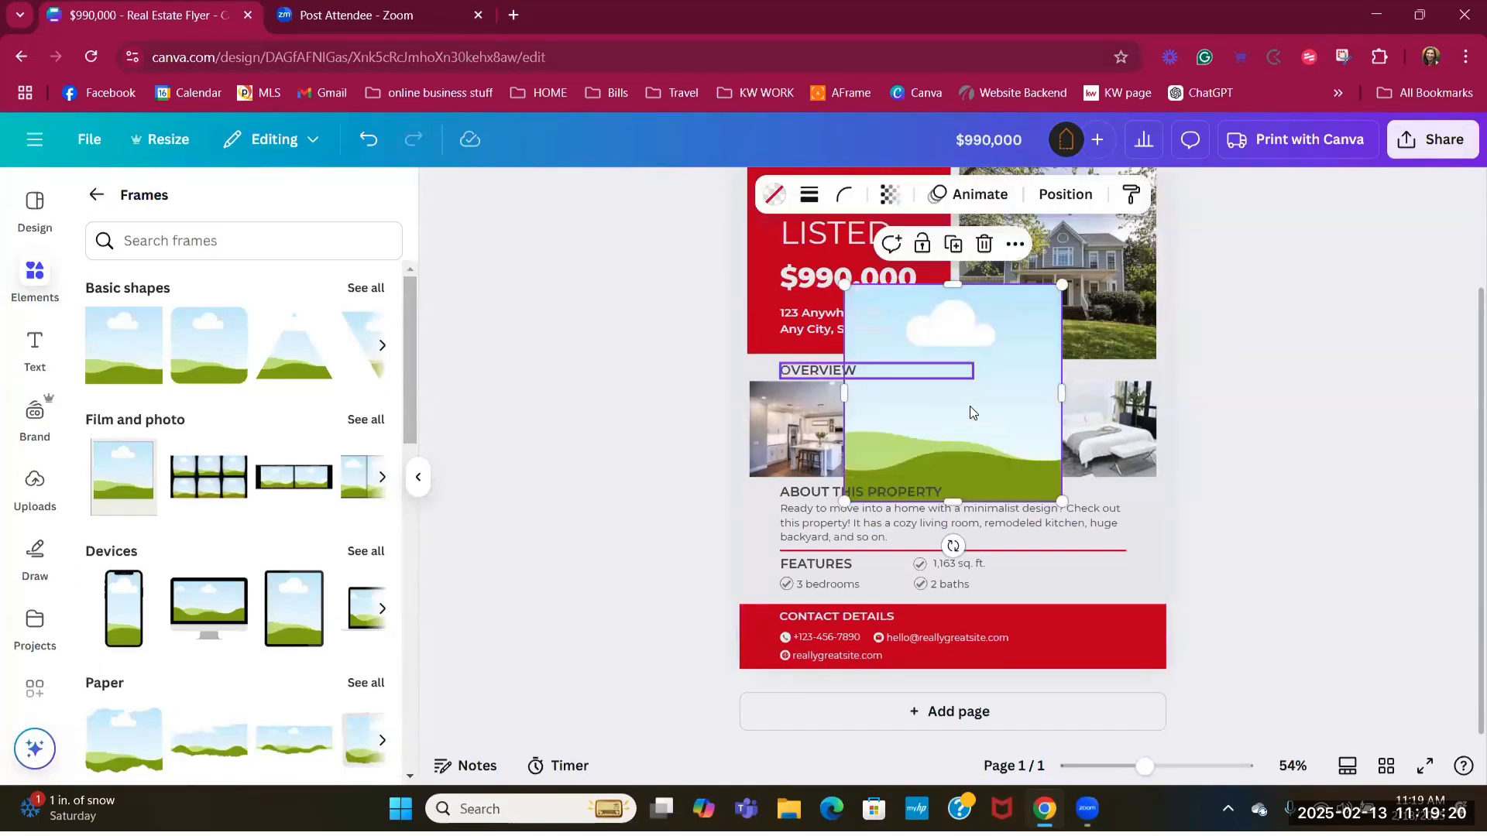
- Shrink the square frame and place it over the right end of the red contact band, extending above the band's upper edge
{"action": "left_click_drag", "start_coordinate": [967, 407], "coordinate": [1067, 556]}
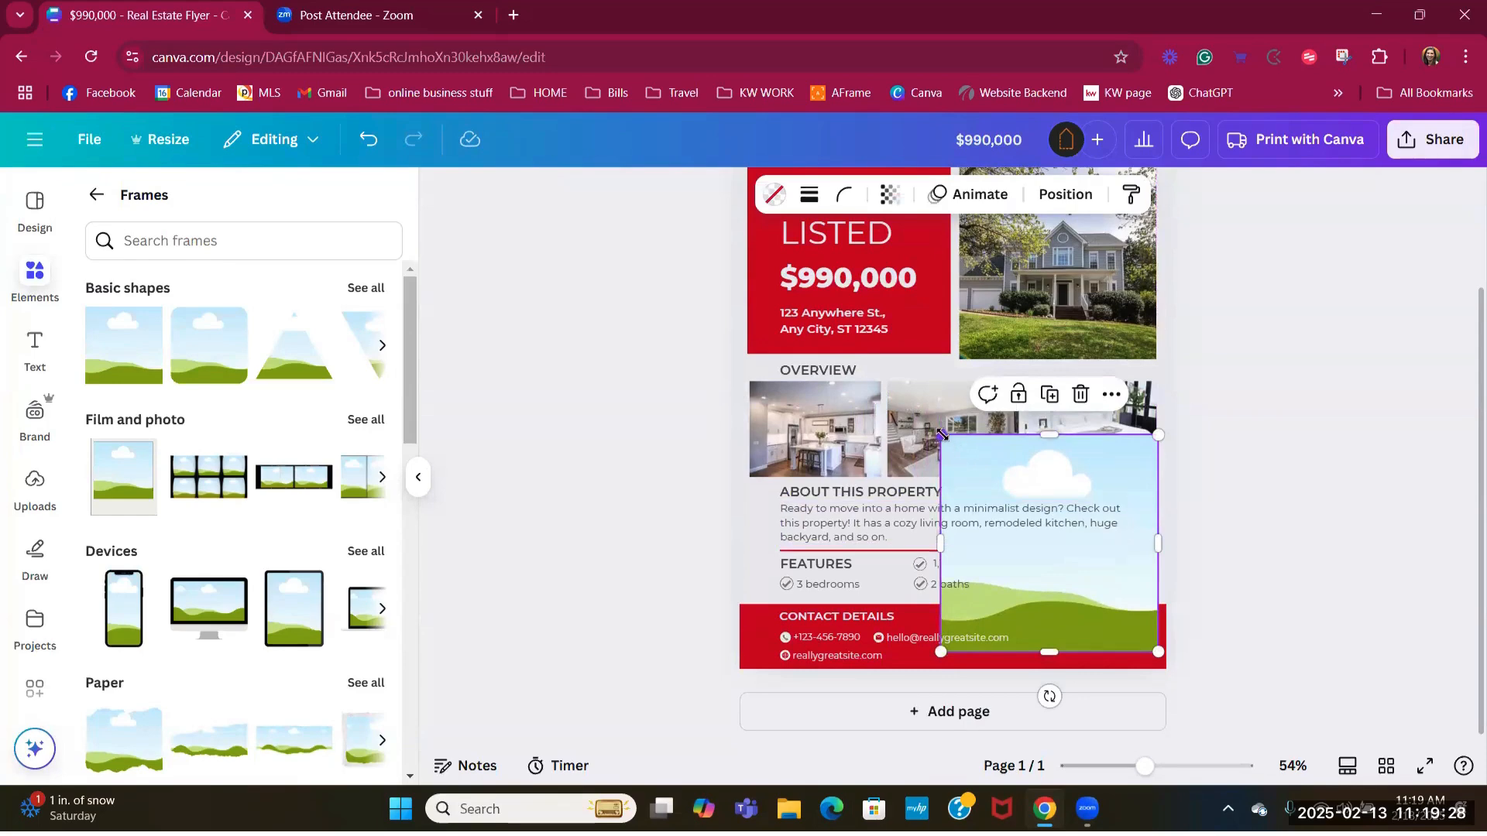
{"action": "left_click_drag", "start_coordinate": [941, 435], "coordinate": [1057, 565]}
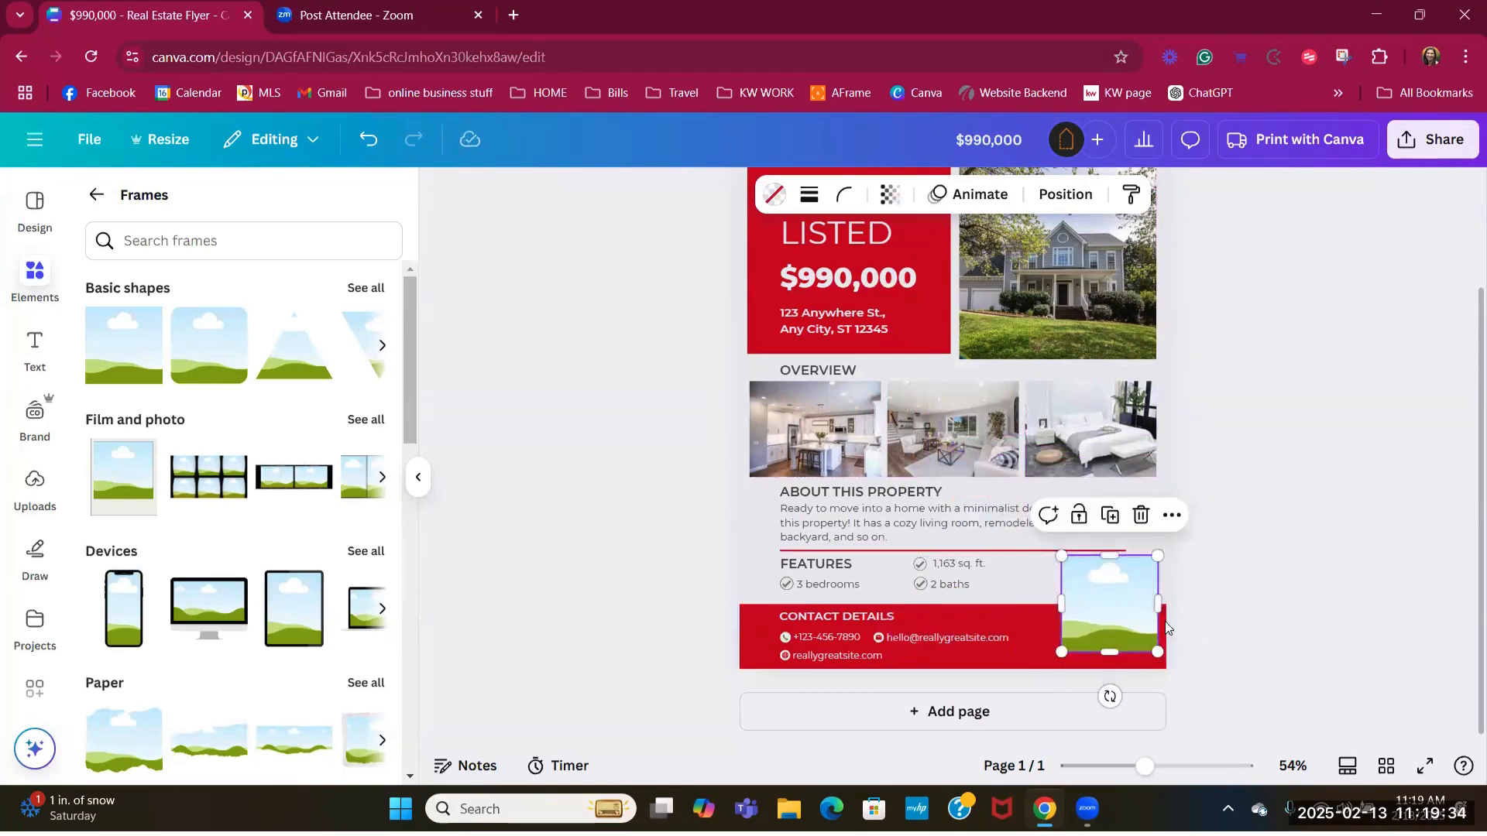
{"action": "left_click_drag", "start_coordinate": [1119, 606], "coordinate": [1049, 611]}
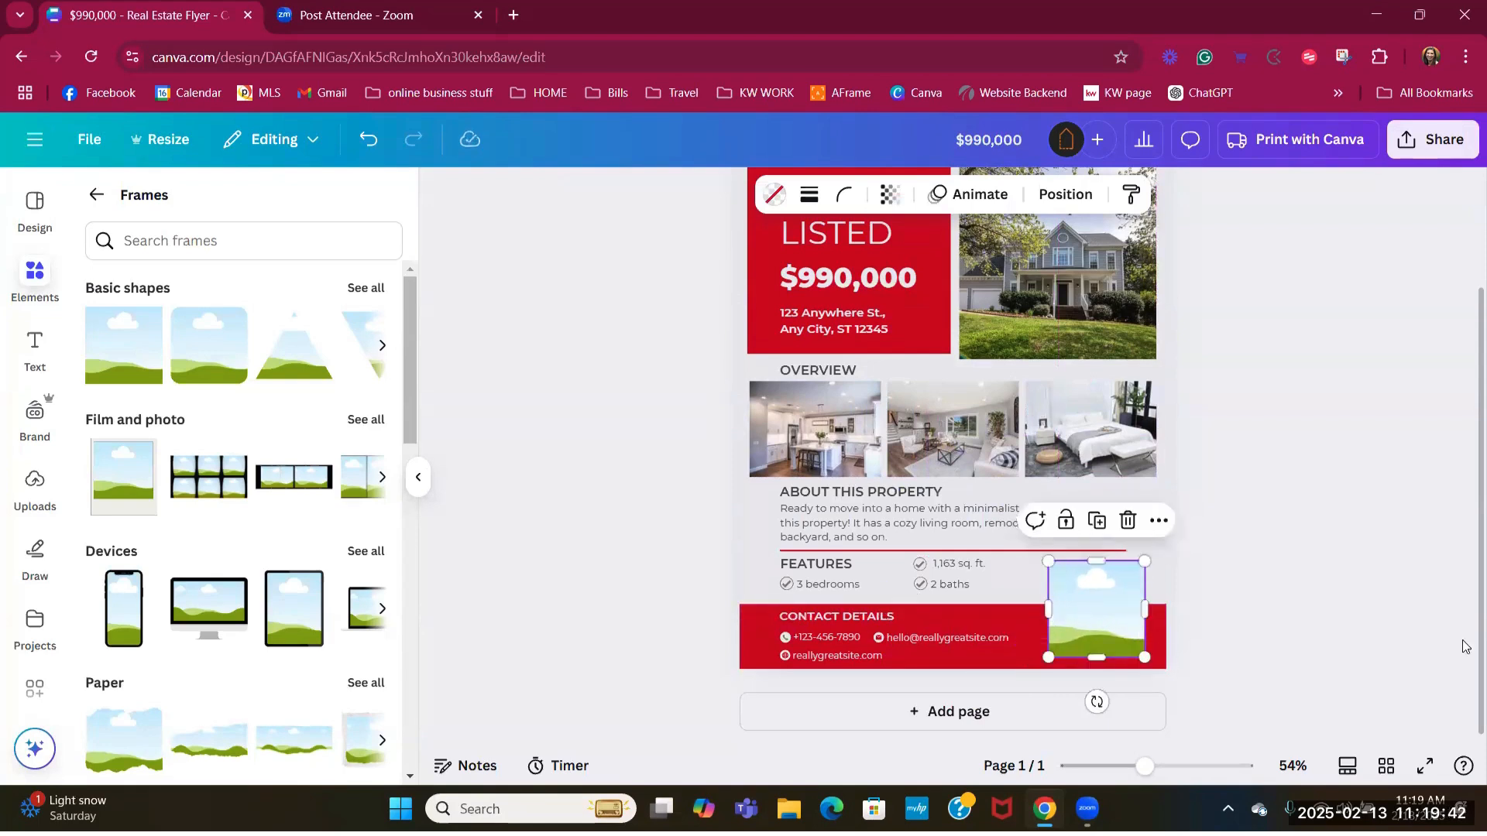
{"action": "left_click", "coordinate": [1464, 682]}
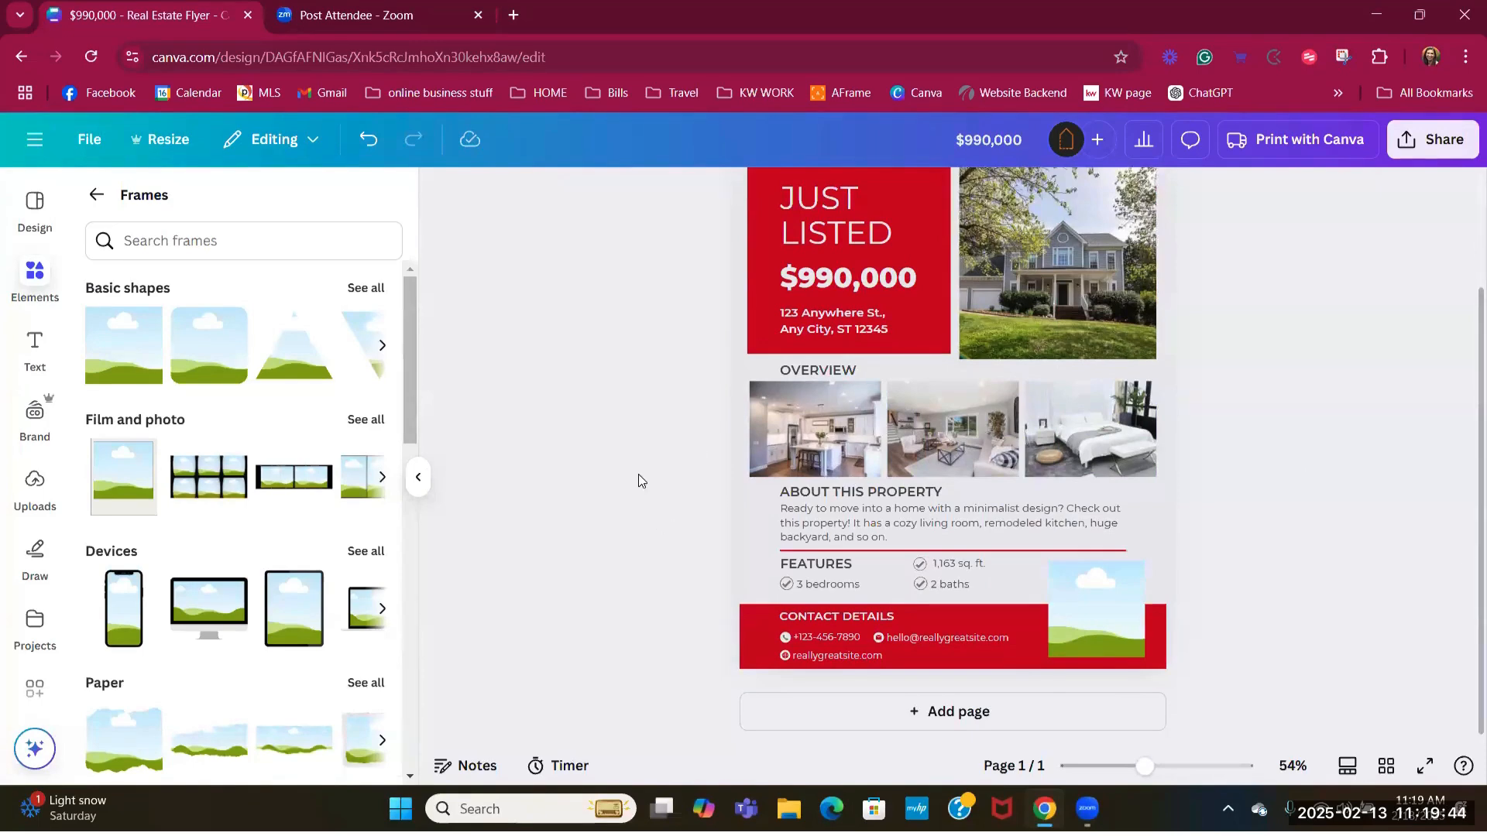
{"action": "left_click", "coordinate": [1081, 590]}
{"action": "left_click_drag", "start_coordinate": [1048, 559], "coordinate": [1098, 571]}
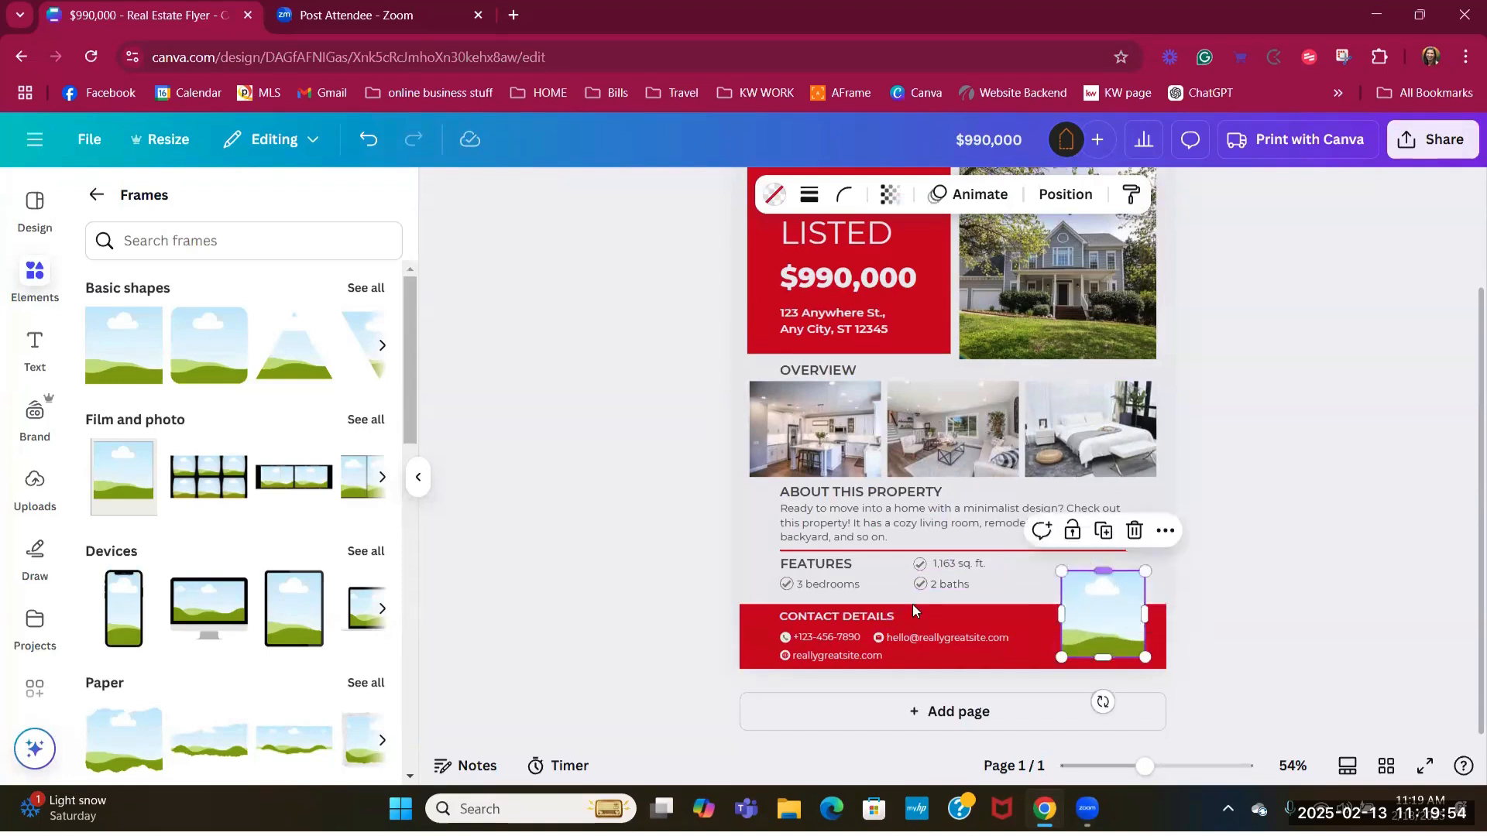
{"action": "left_click", "coordinate": [663, 507]}
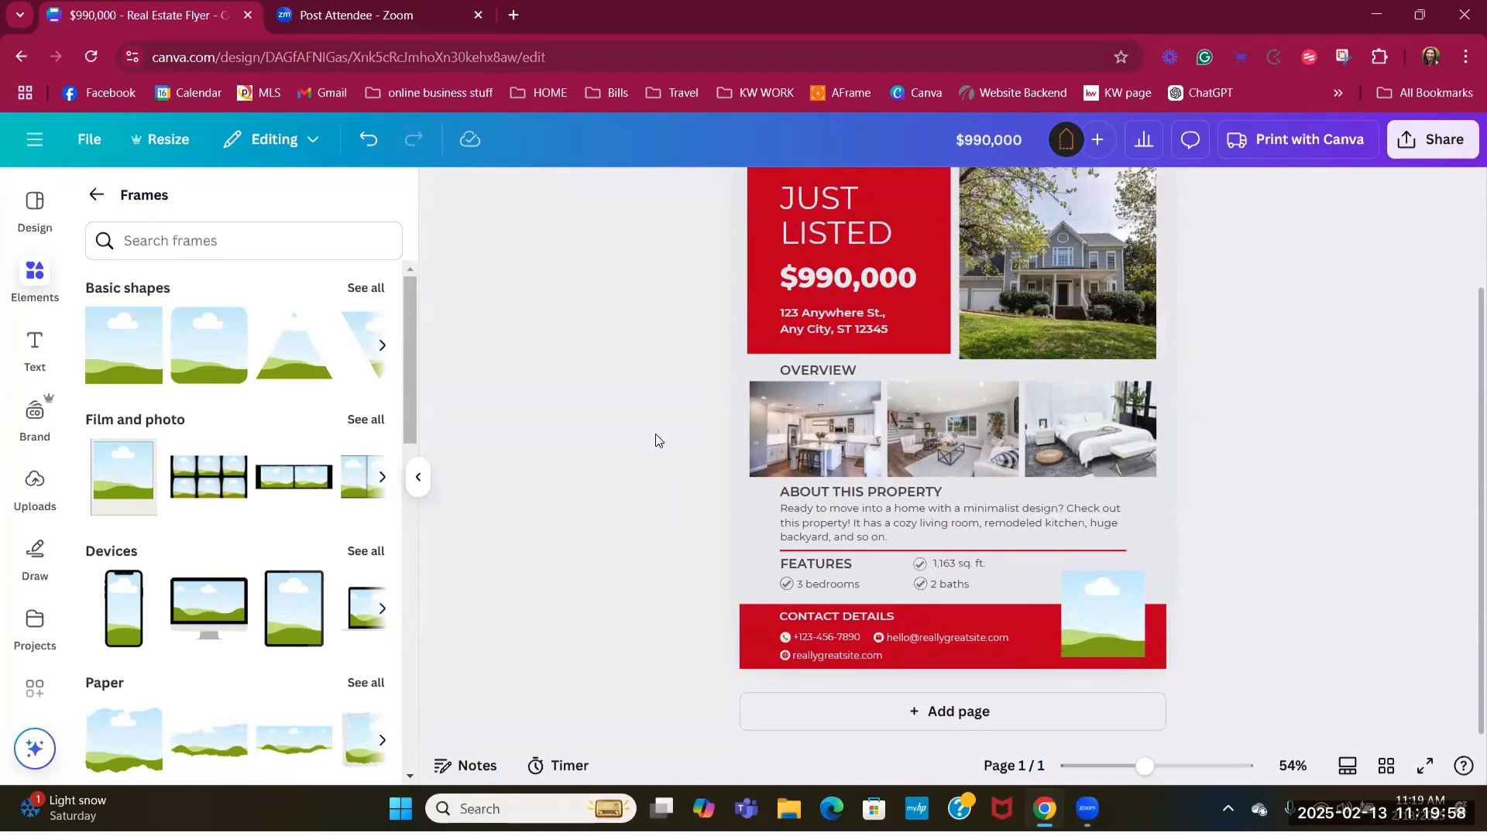
- Open the uploaded images and look through the Downloads folder for a photo to upload, without choosing a file
{"action": "left_click", "coordinate": [35, 486]}
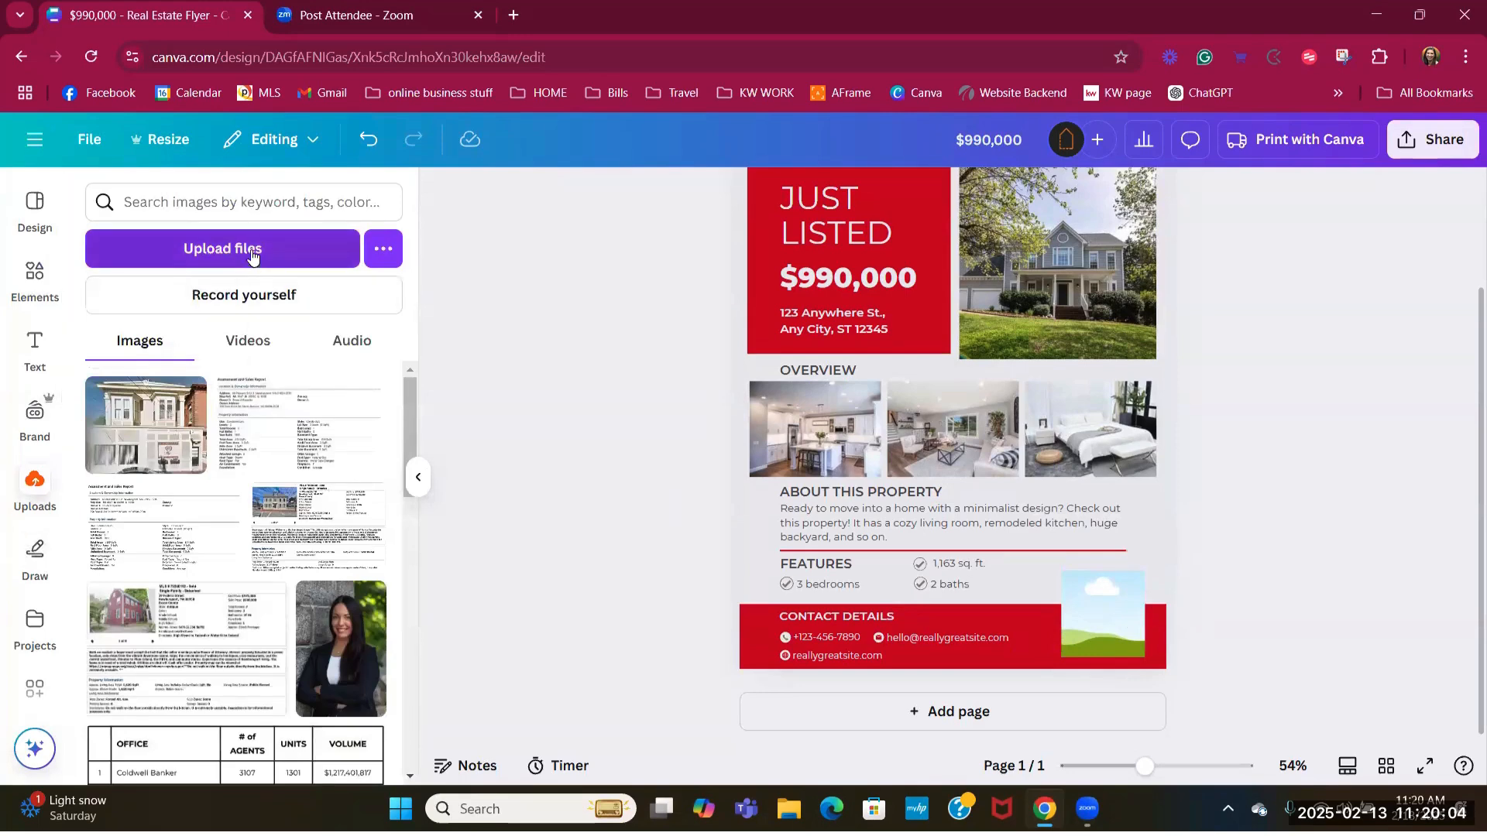
{"action": "left_click", "coordinate": [252, 252]}
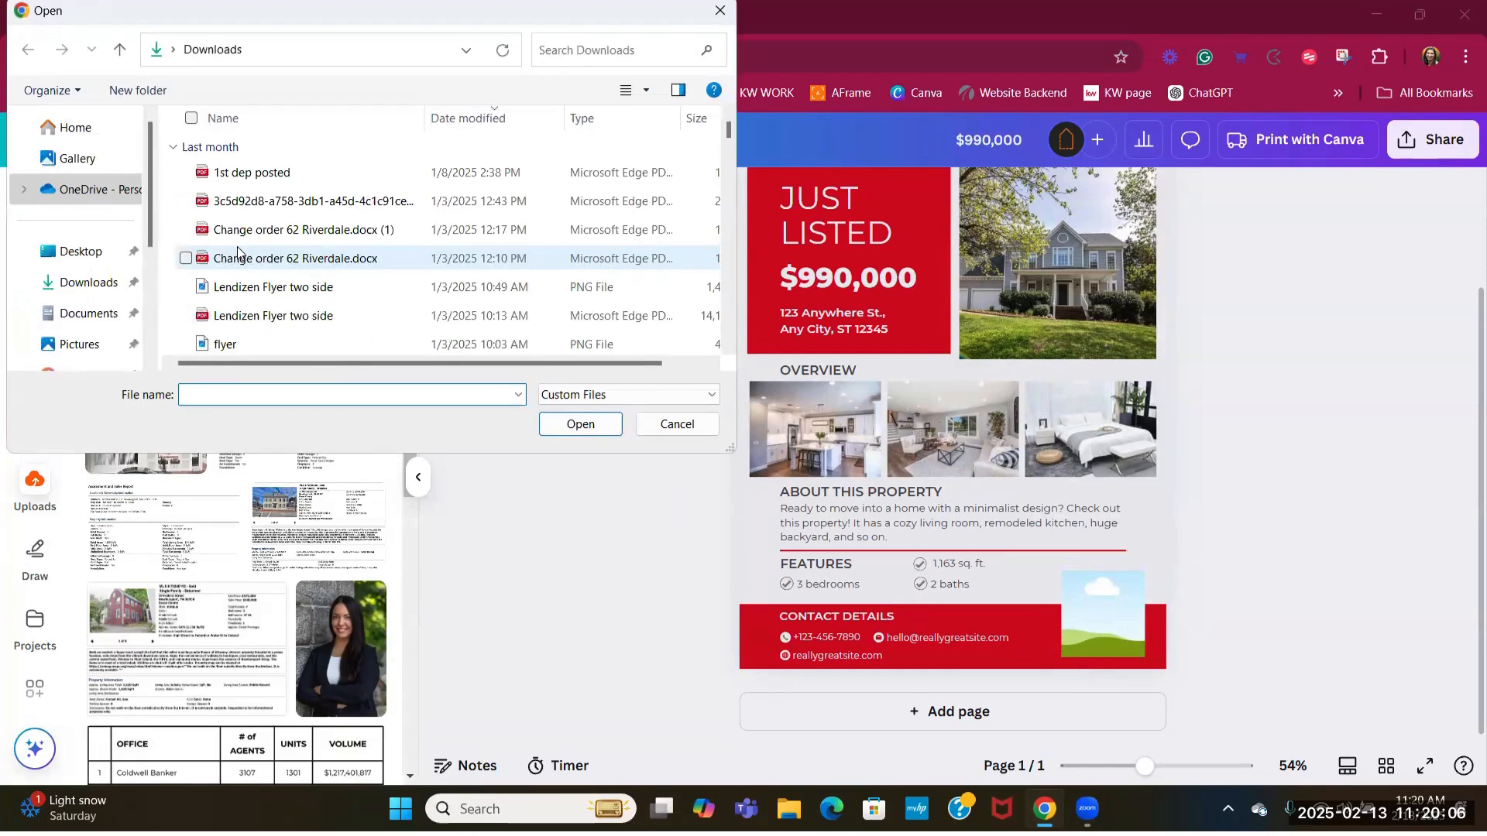
{"action": "scroll", "coordinate": [264, 255], "scroll_direction": "down", "scroll_amount": 8}
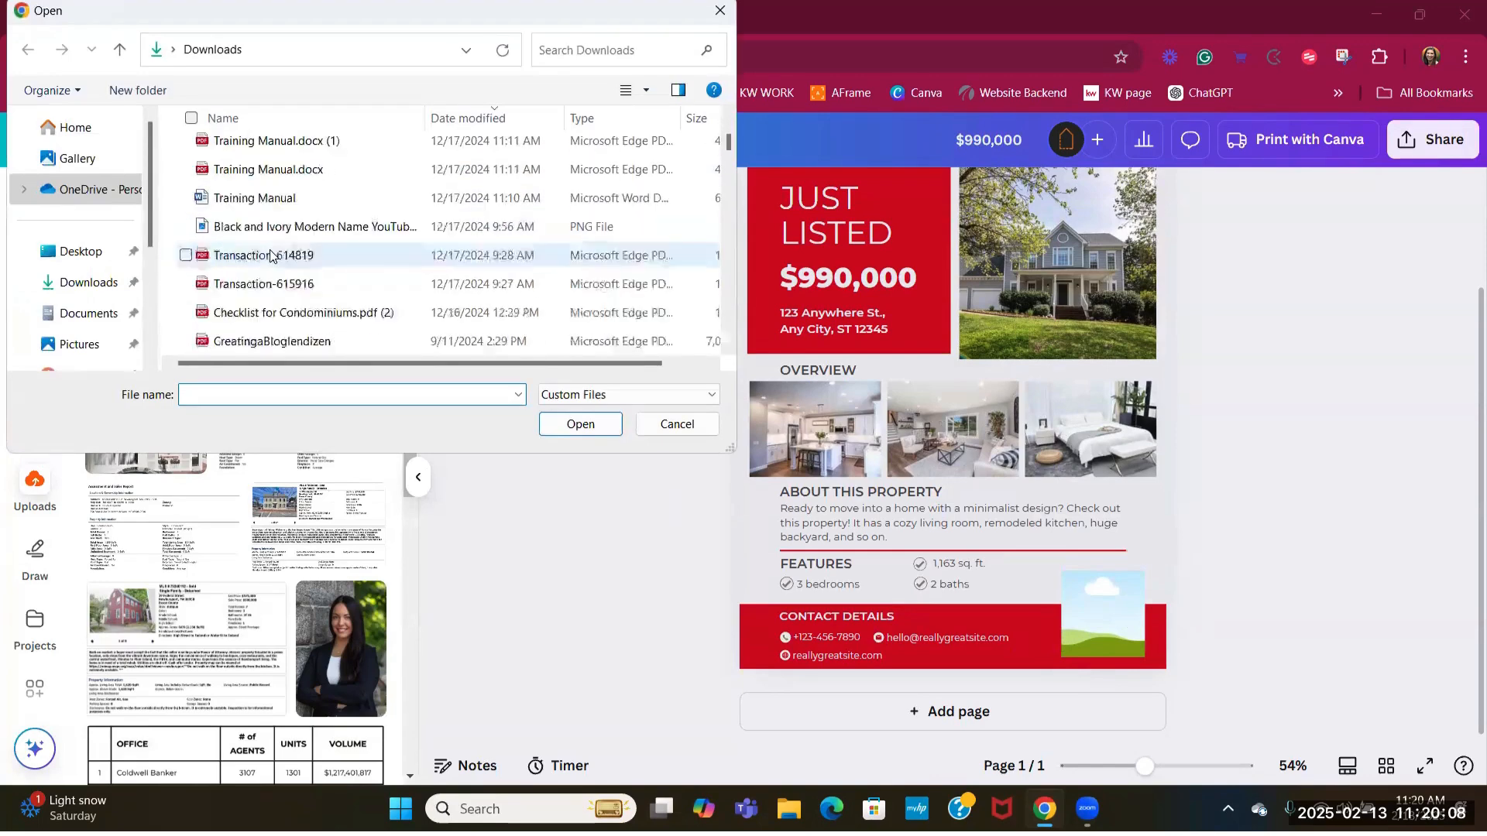
{"action": "scroll", "coordinate": [263, 232], "scroll_direction": "up", "scroll_amount": 6}
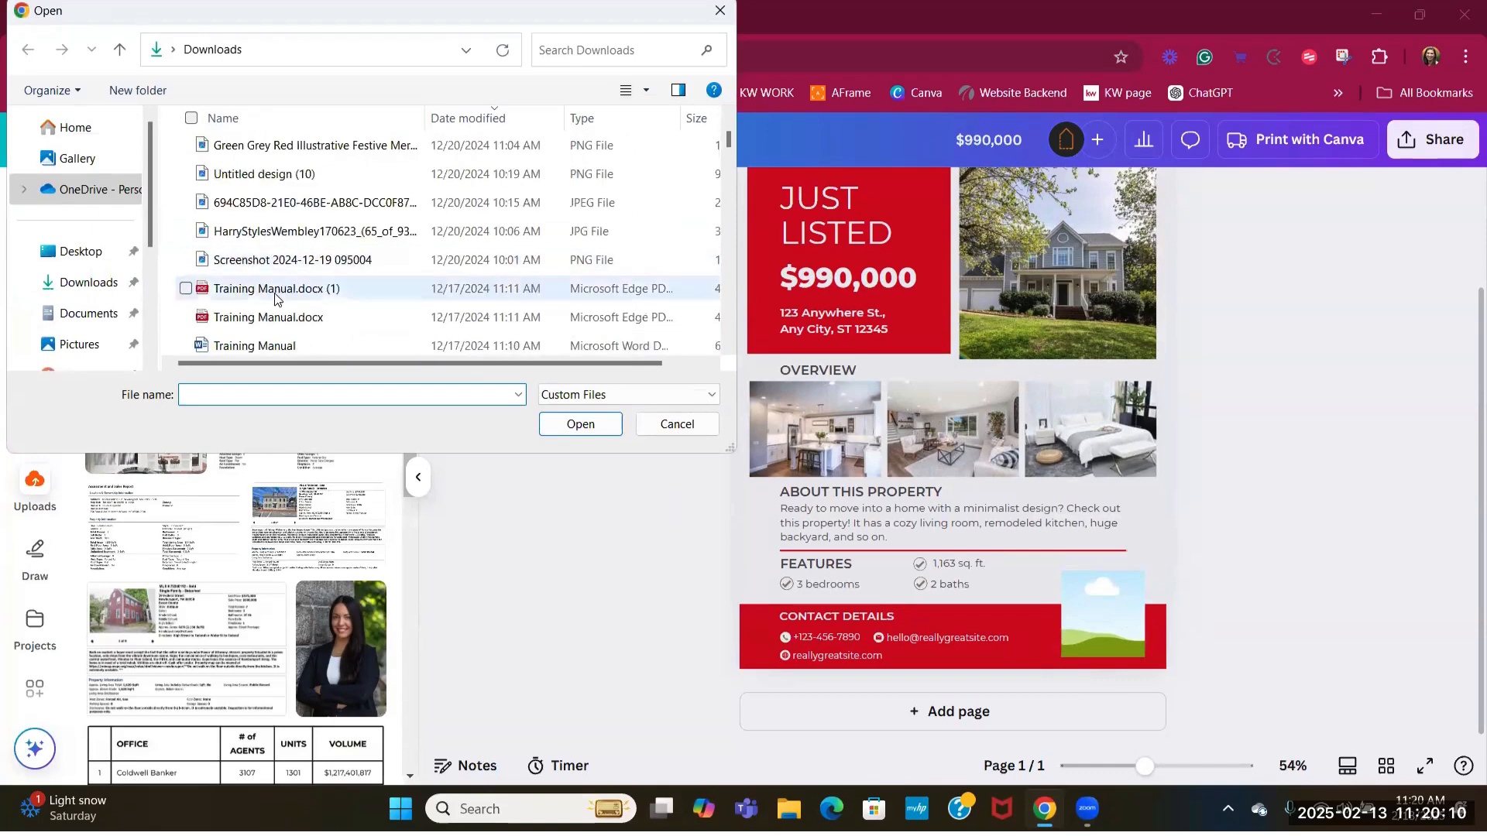
{"action": "left_click", "coordinate": [663, 433]}
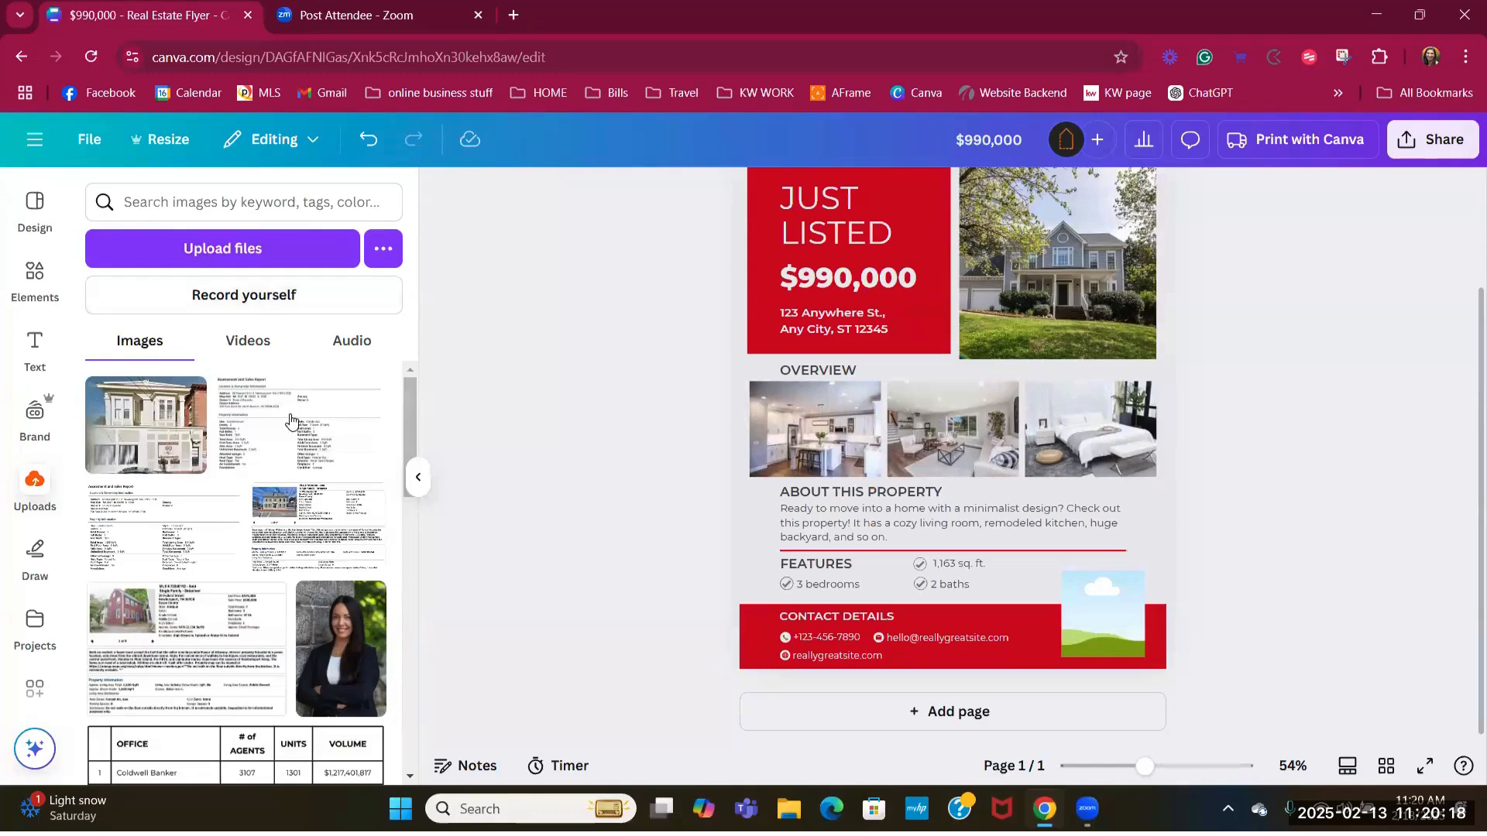
- Fill the square frame in the contact band with the uploaded headshot of the woman in the dark blazer
{"action": "scroll", "coordinate": [293, 424], "scroll_direction": "down", "scroll_amount": 3}
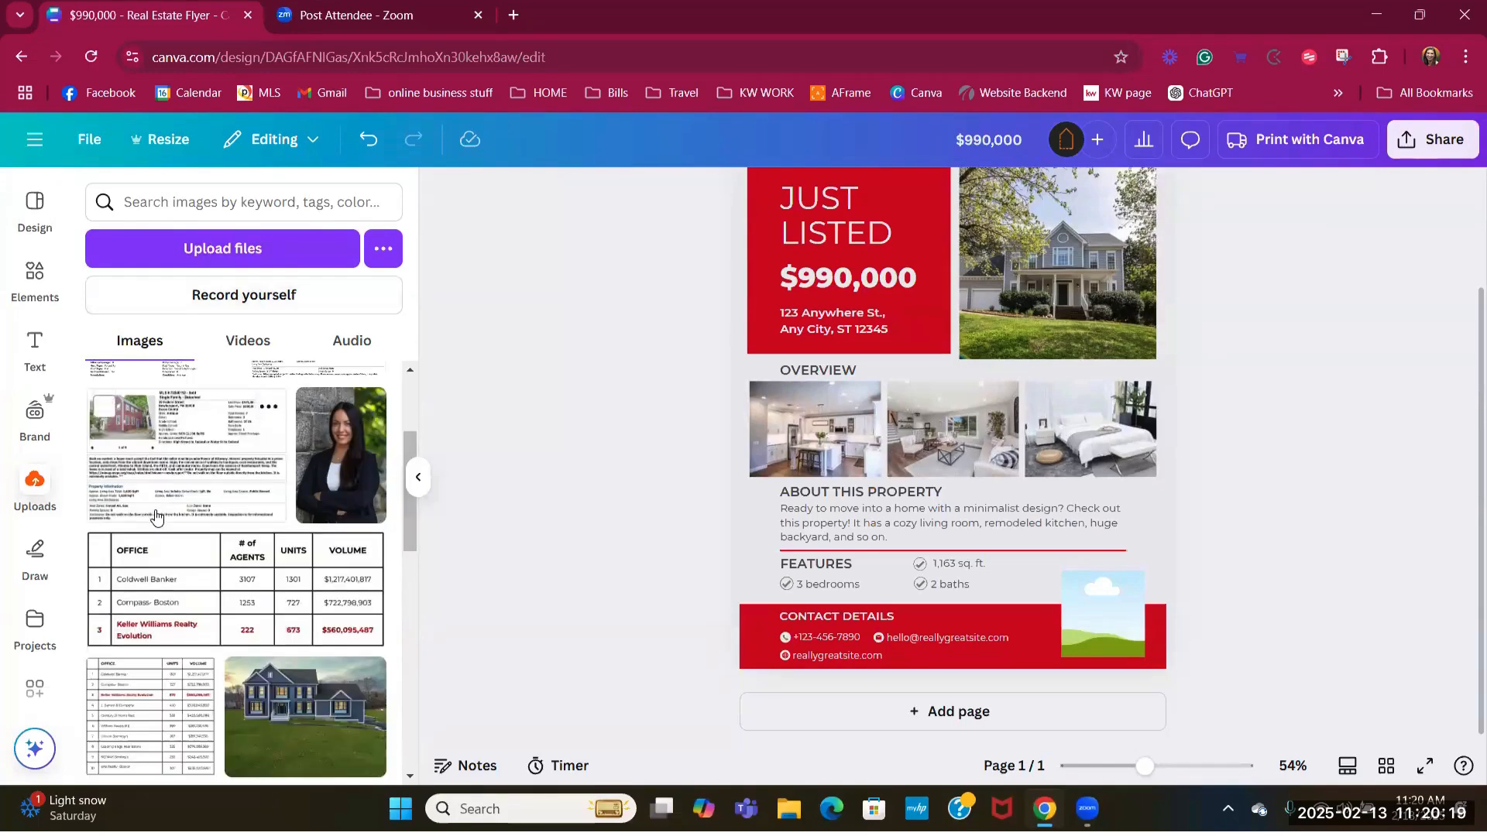
{"action": "left_click", "coordinate": [320, 466]}
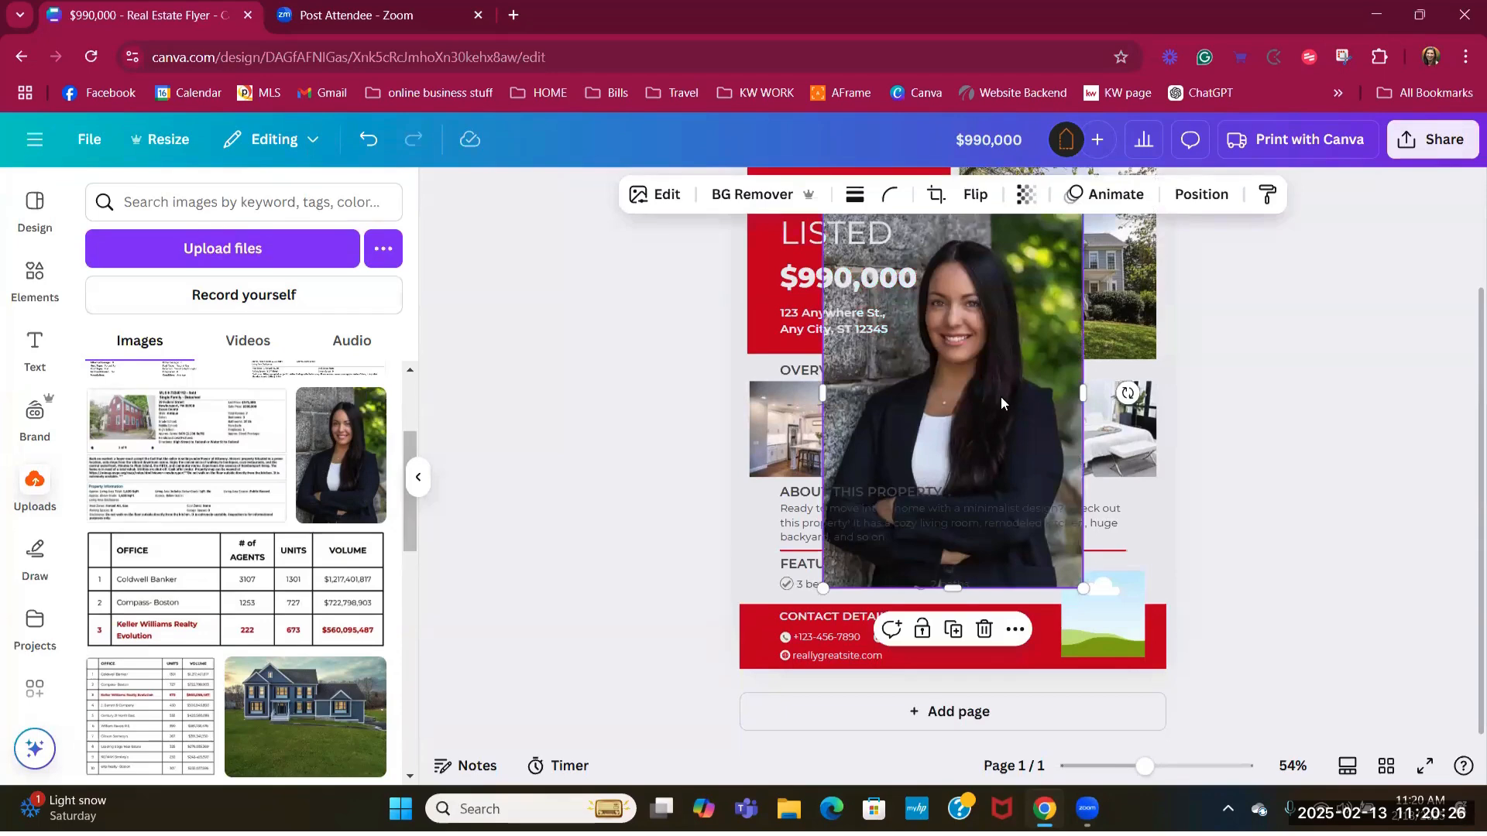
{"action": "key", "text": "Delete"}
{"action": "left_click_drag", "start_coordinate": [341, 457], "coordinate": [1071, 615]}
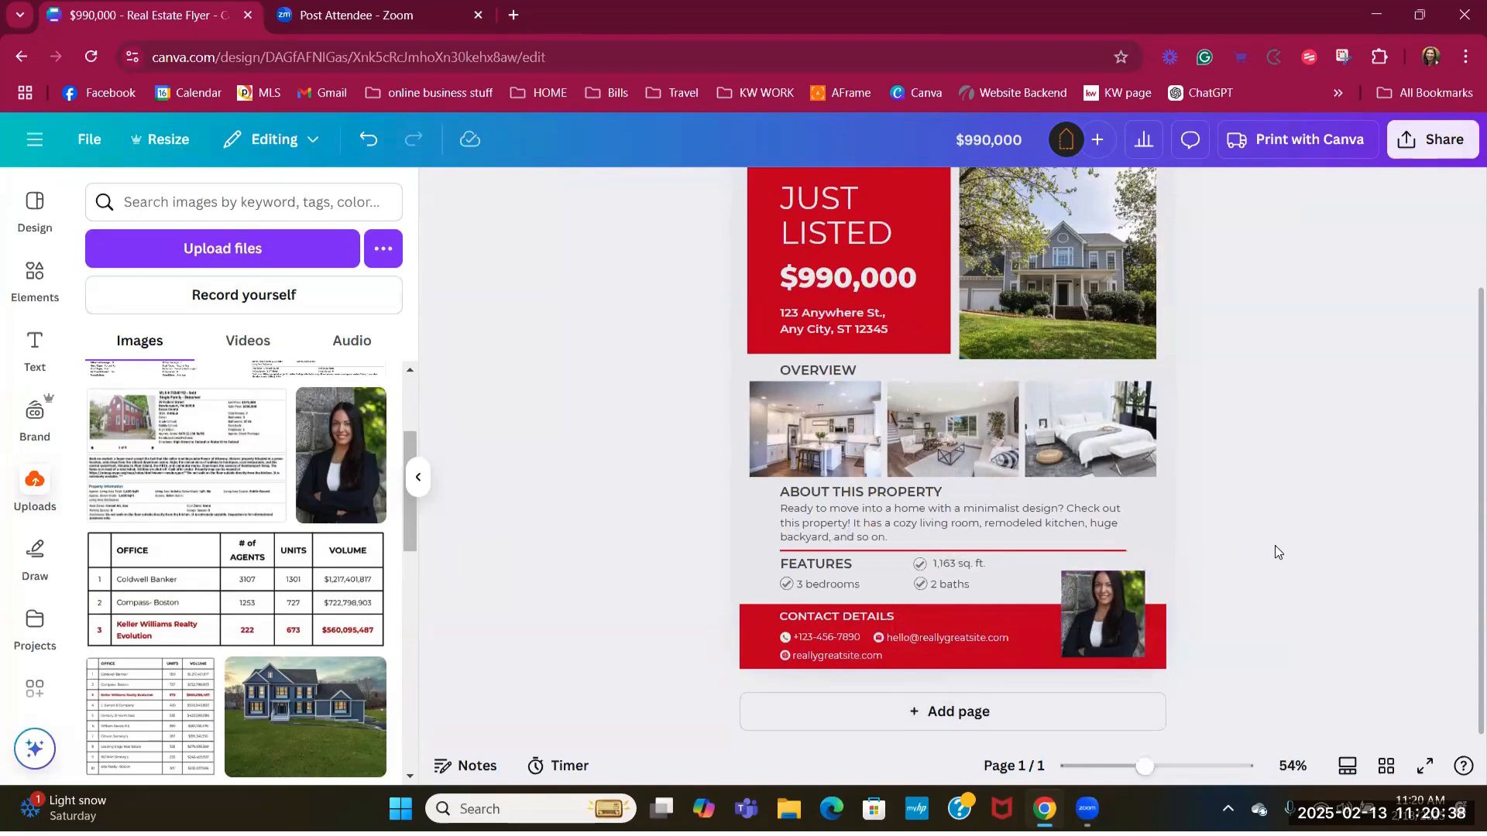
- Shift the headshot down inside its frame and apply the crop
{"action": "scroll", "coordinate": [1275, 545], "scroll_direction": "up", "scroll_amount": 5}
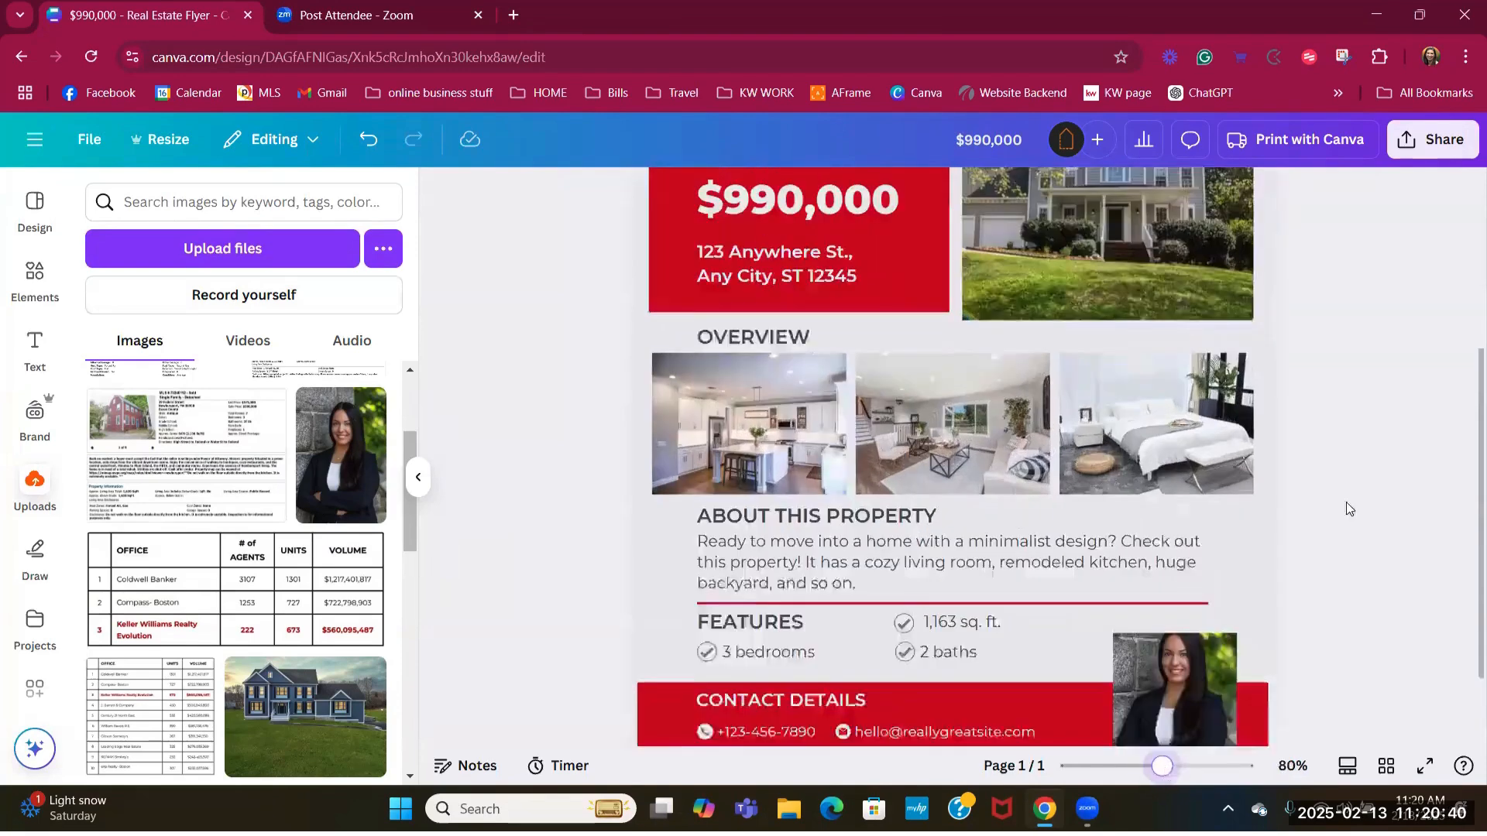
{"action": "scroll", "coordinate": [1375, 502], "scroll_direction": "down", "scroll_amount": 2}
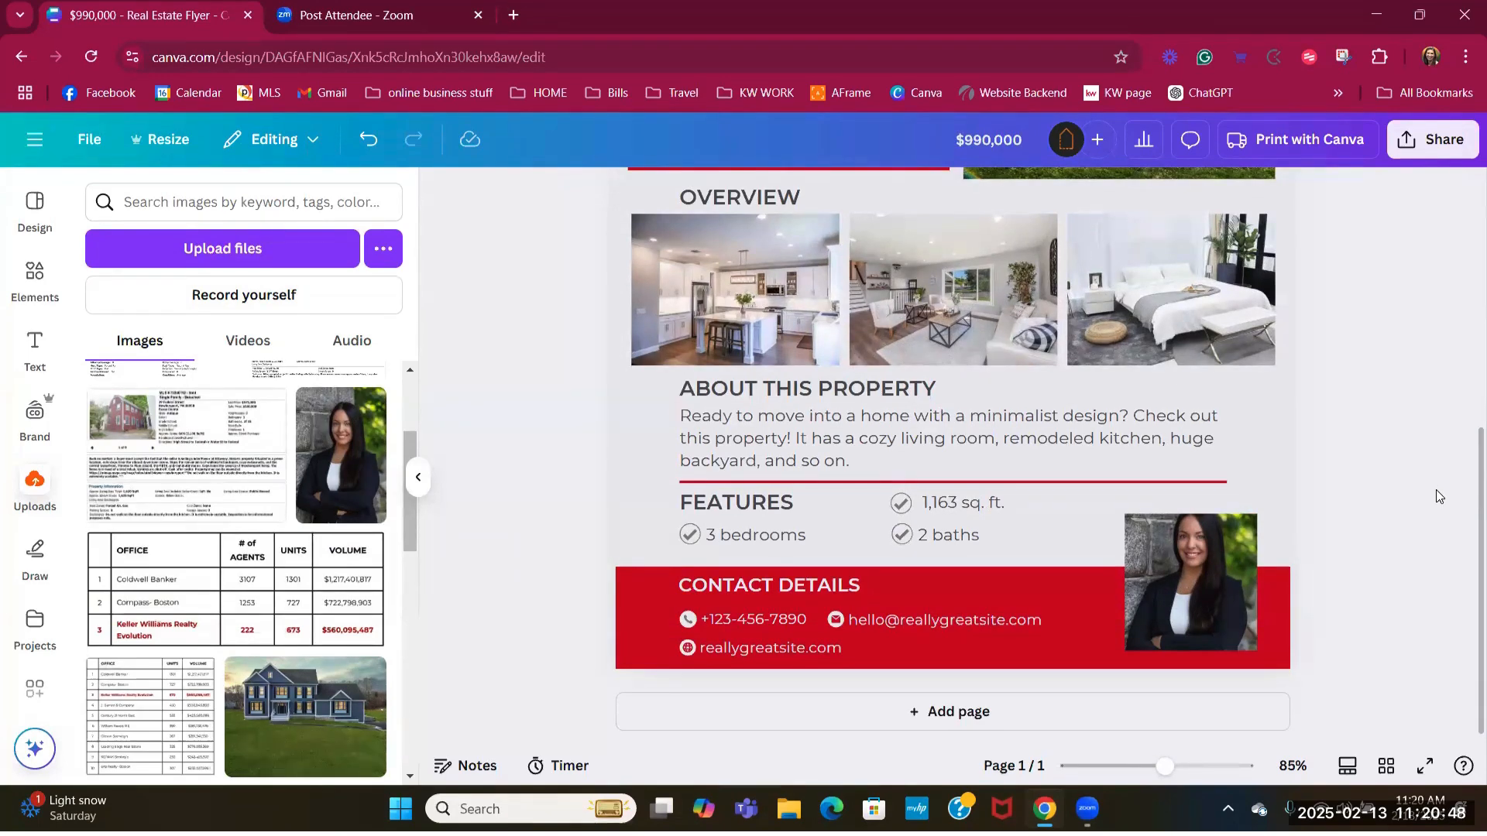
{"action": "double_click", "coordinate": [1200, 579]}
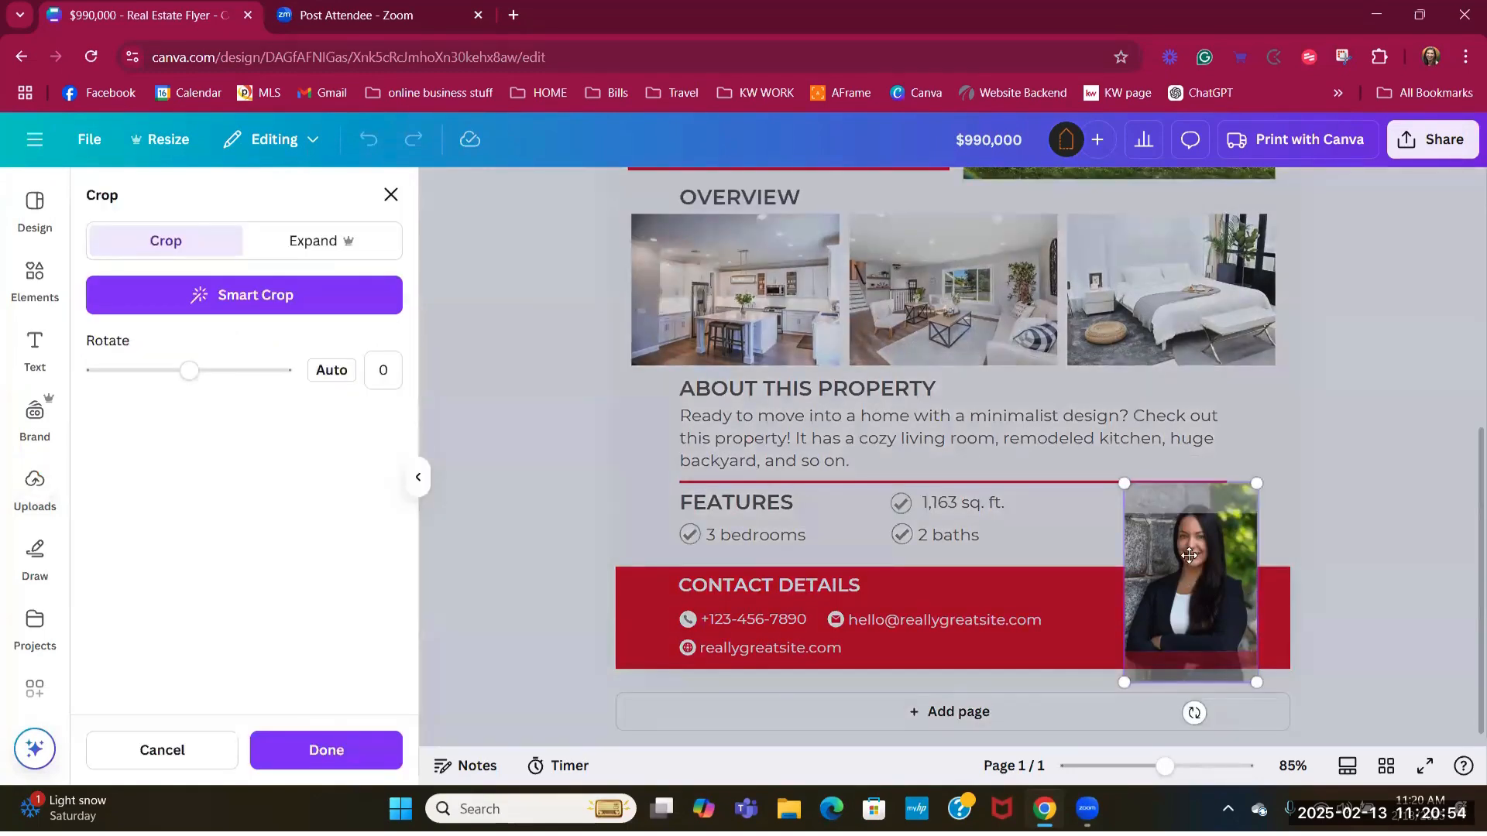
{"action": "left_click_drag", "start_coordinate": [1189, 574], "coordinate": [1186, 592]}
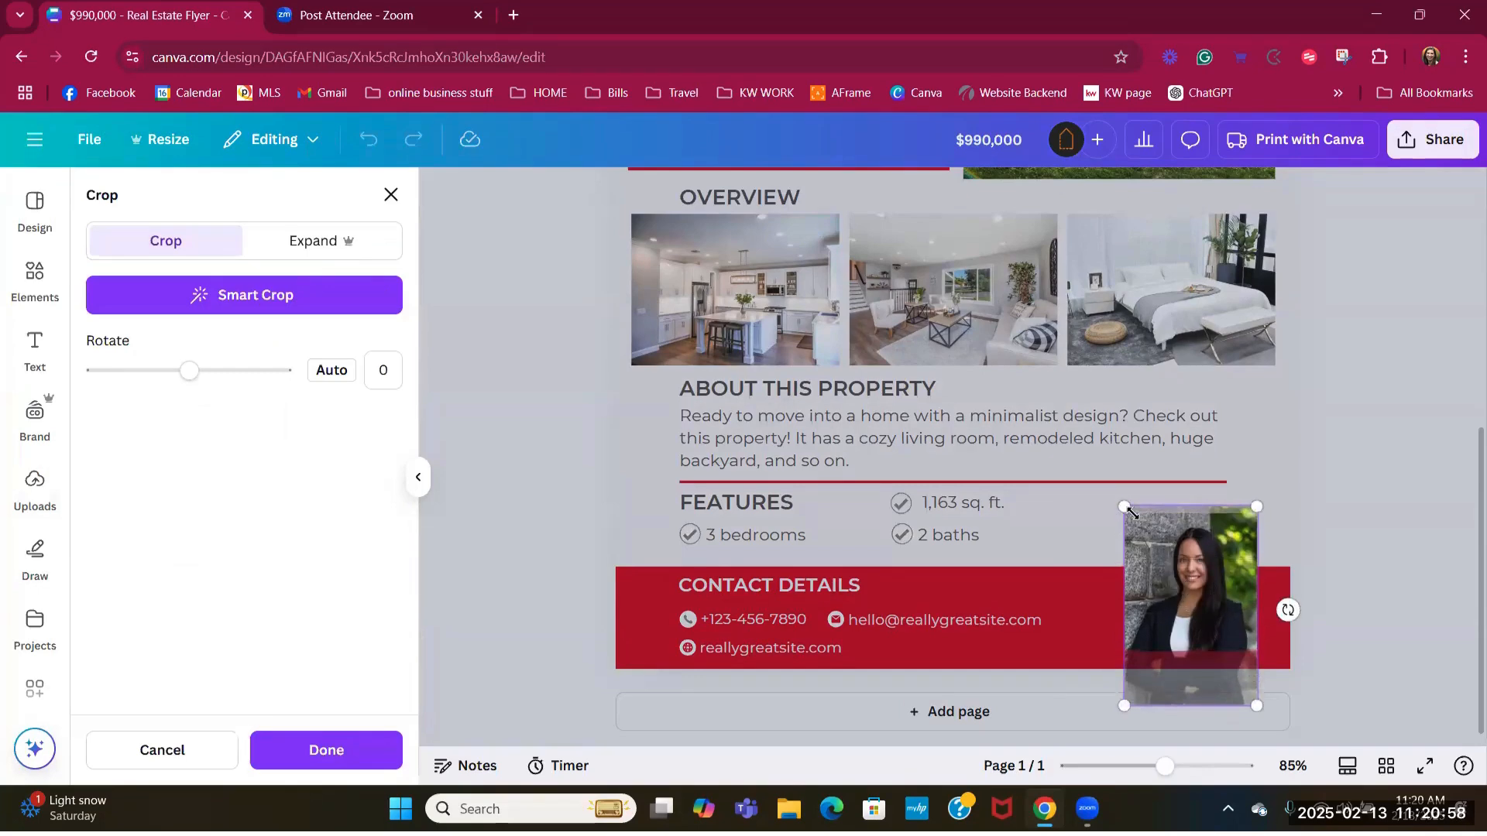
{"action": "left_click", "coordinate": [1400, 497]}
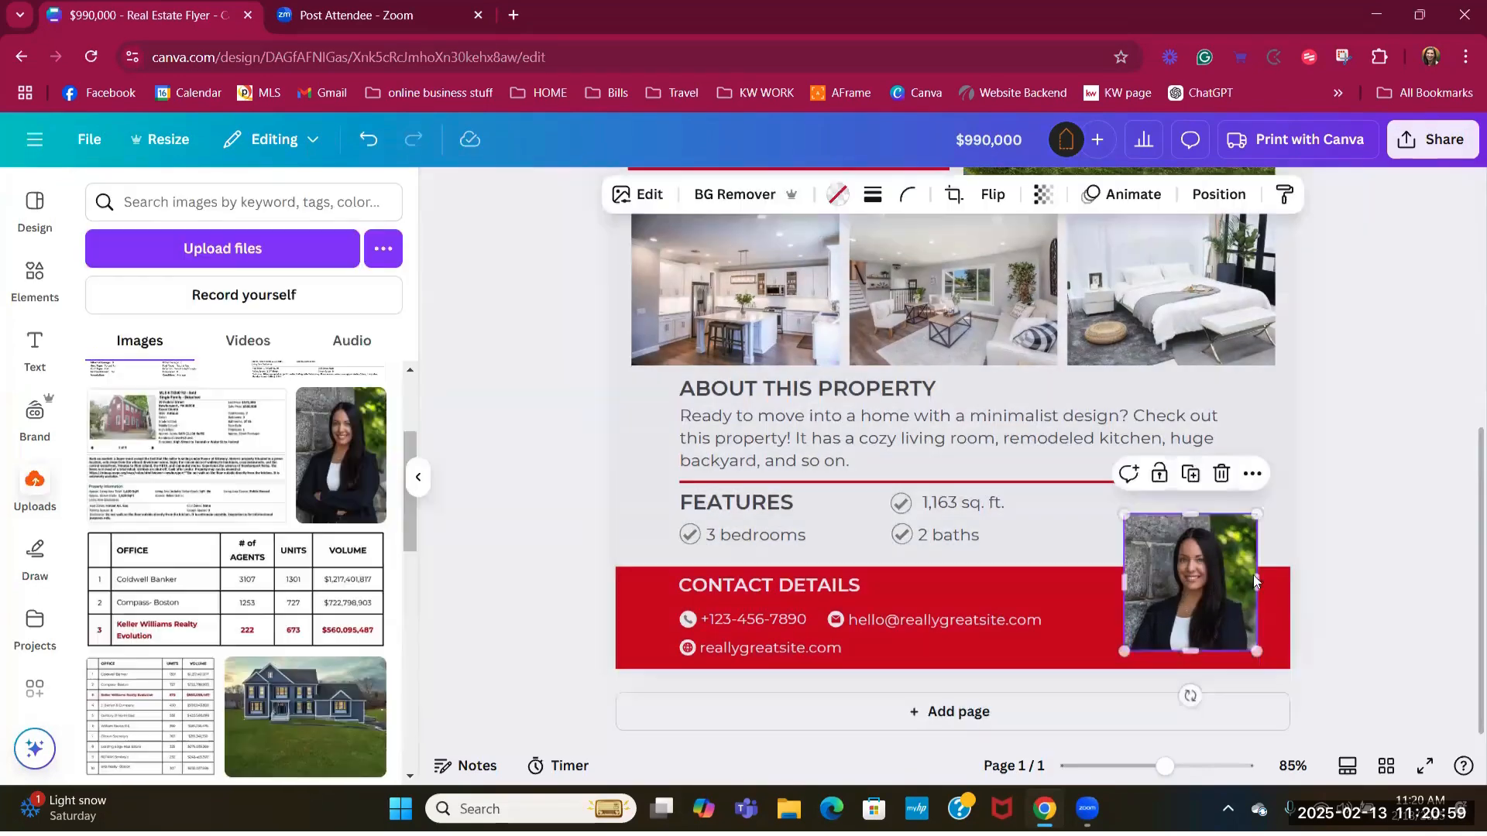
- Enlarge the headshot slightly within its frame and reposition it downward to show the head and shoulders, then apply the crop
{"action": "double_click", "coordinate": [1208, 573]}
{"action": "left_click_drag", "start_coordinate": [1122, 506], "coordinate": [1095, 464]}
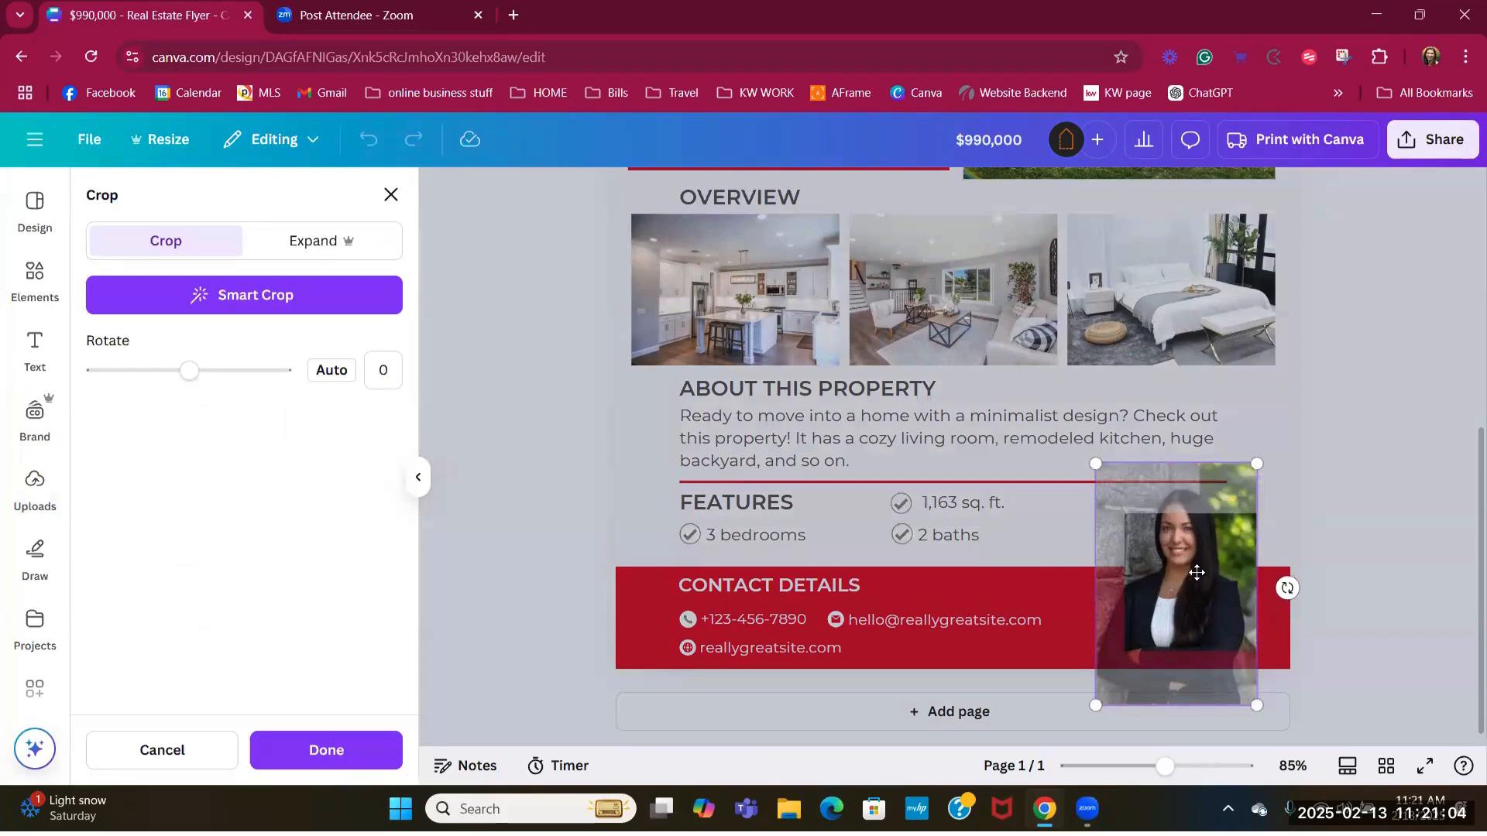
{"action": "left_click_drag", "start_coordinate": [1202, 561], "coordinate": [1208, 591]}
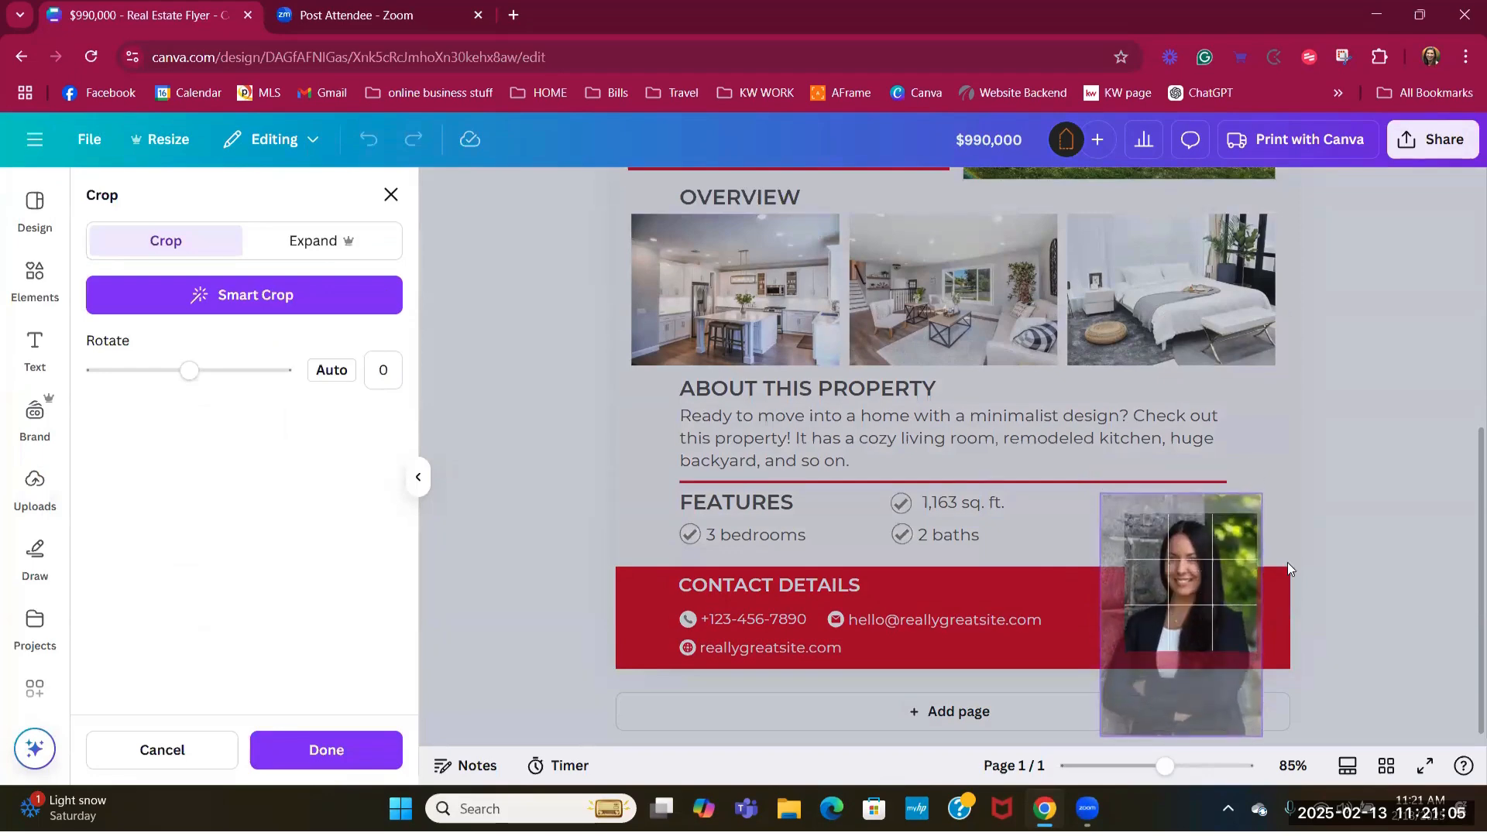
{"action": "left_click", "coordinate": [1374, 535]}
{"action": "left_click", "coordinate": [1443, 627]}
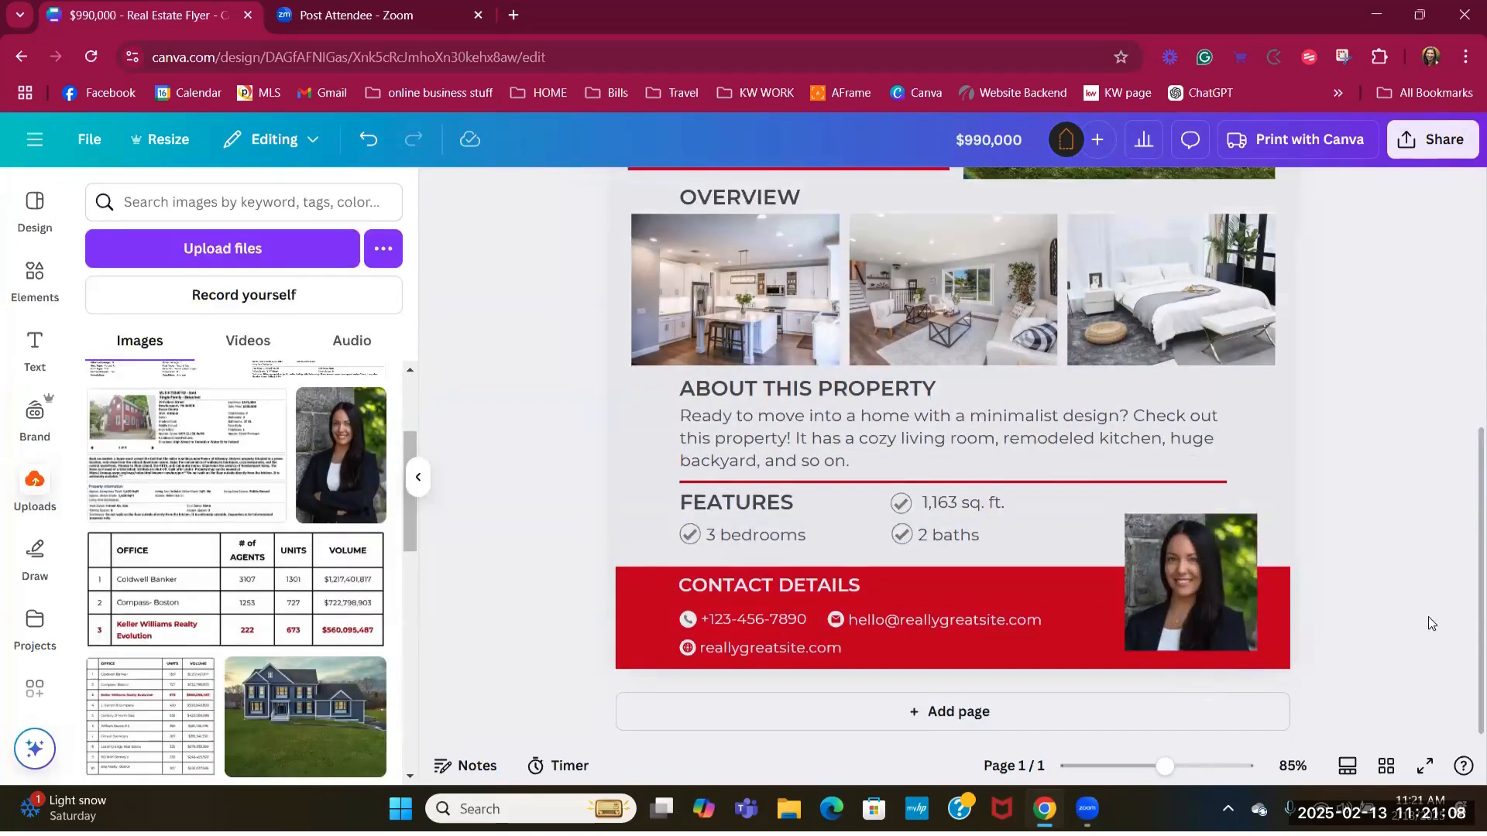
{"action": "left_click", "coordinate": [1194, 593]}
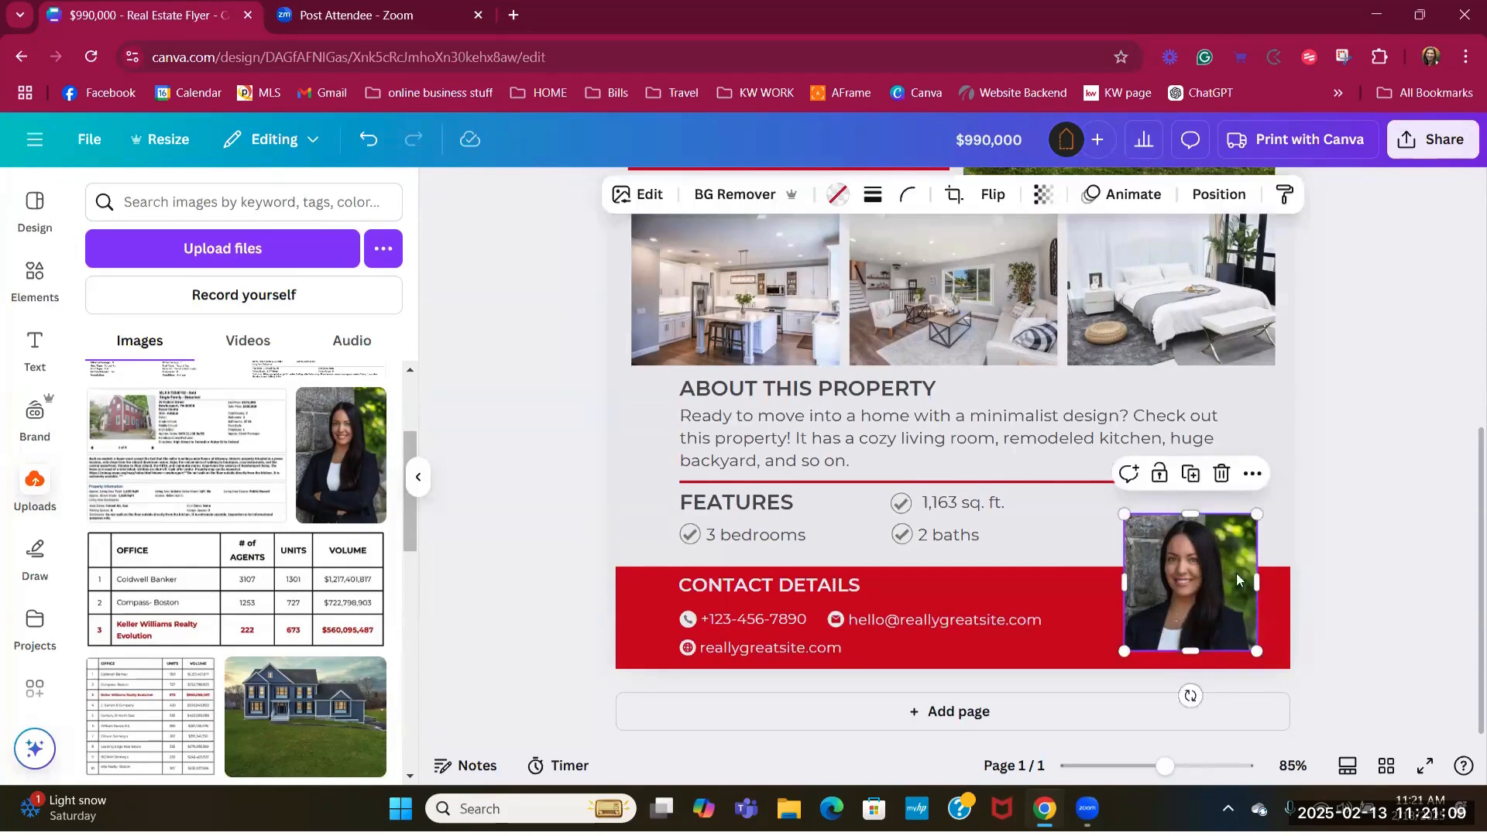
{"action": "left_click", "coordinate": [1374, 569]}
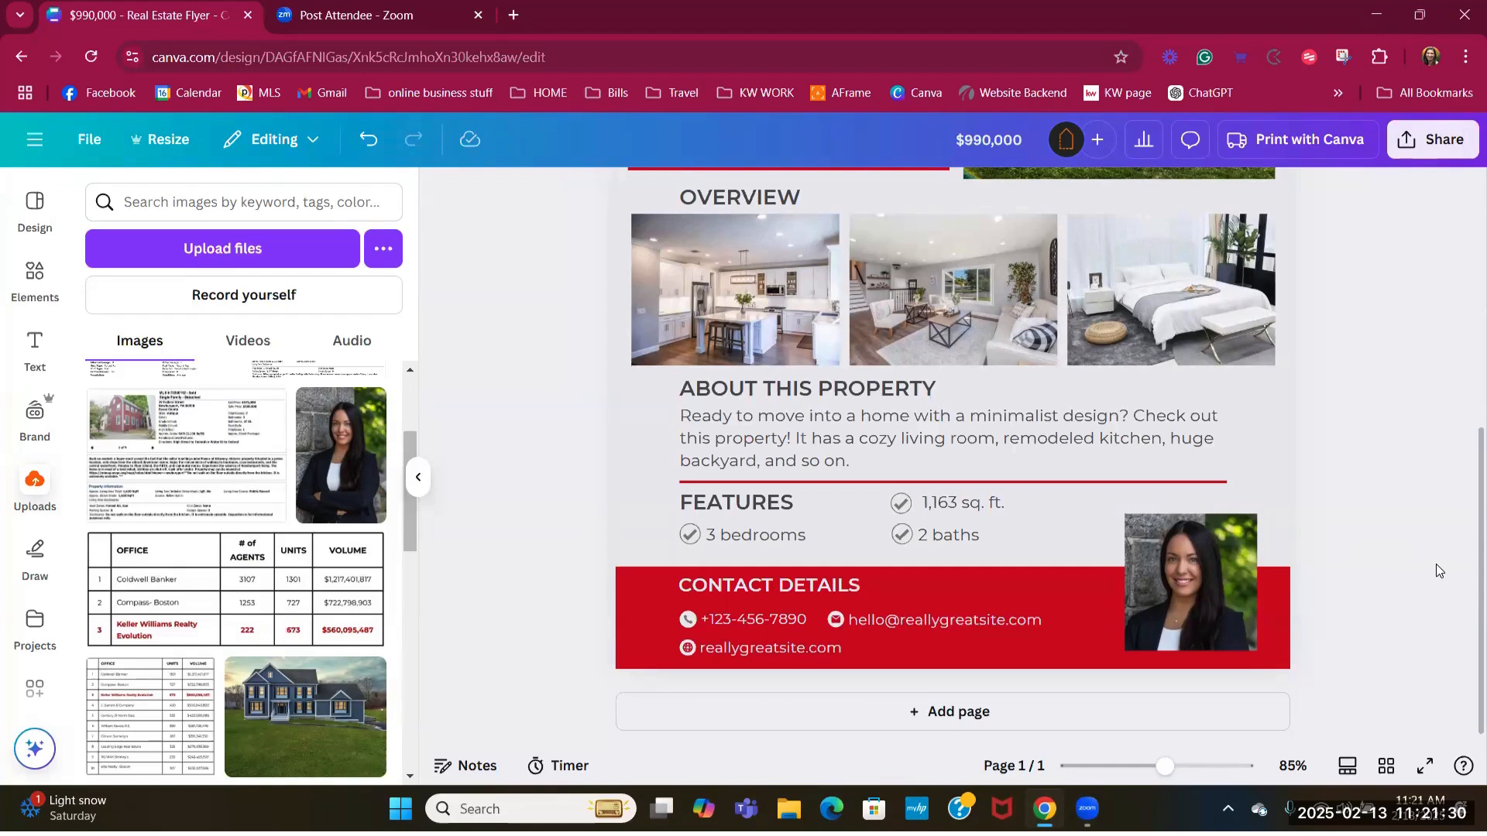
- Remove the background from the agent headshot in the contact band
{"action": "left_click", "coordinate": [1198, 582]}
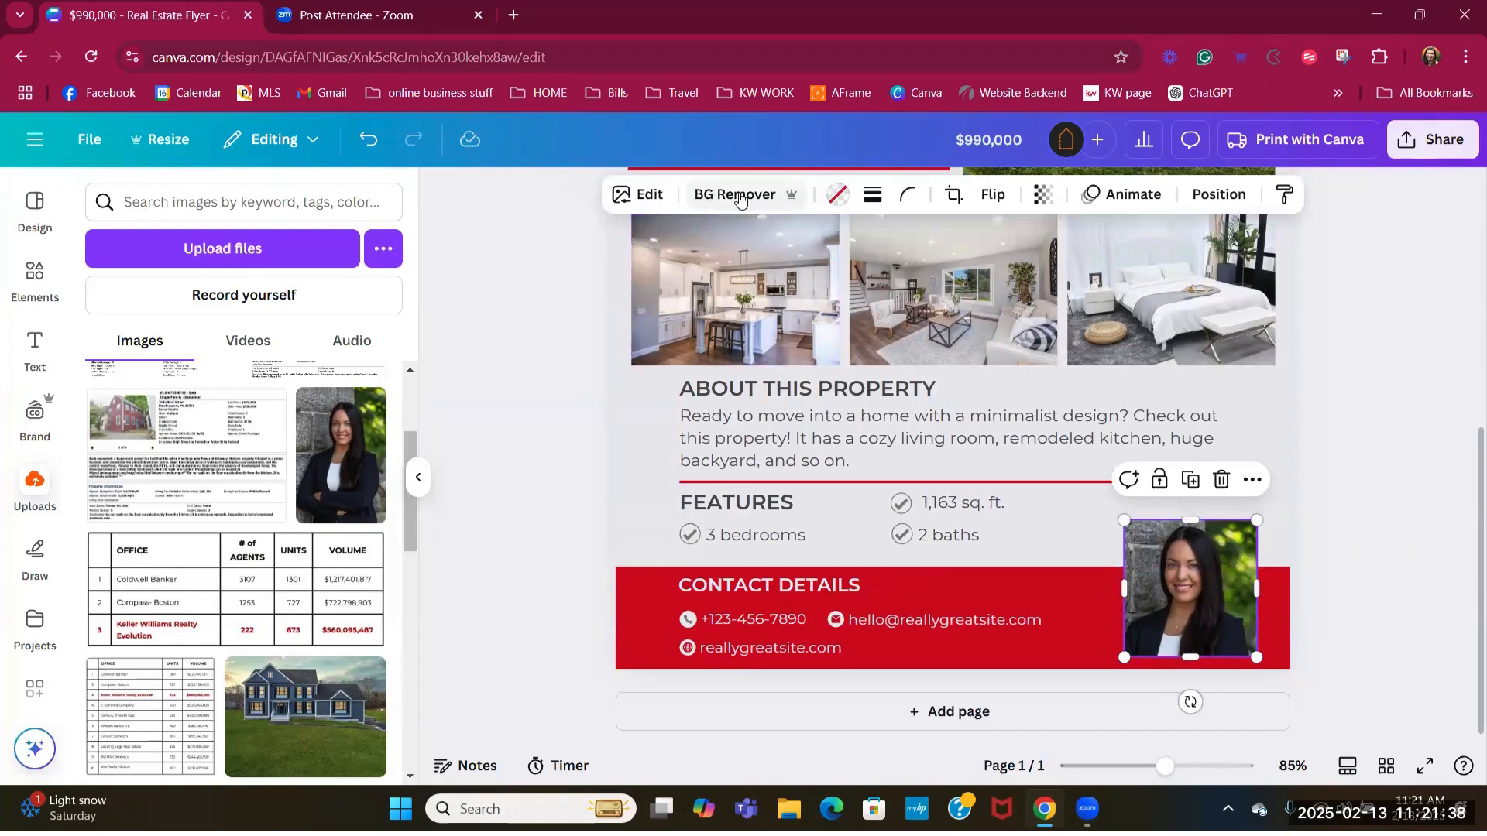
{"action": "left_click", "coordinate": [740, 199]}
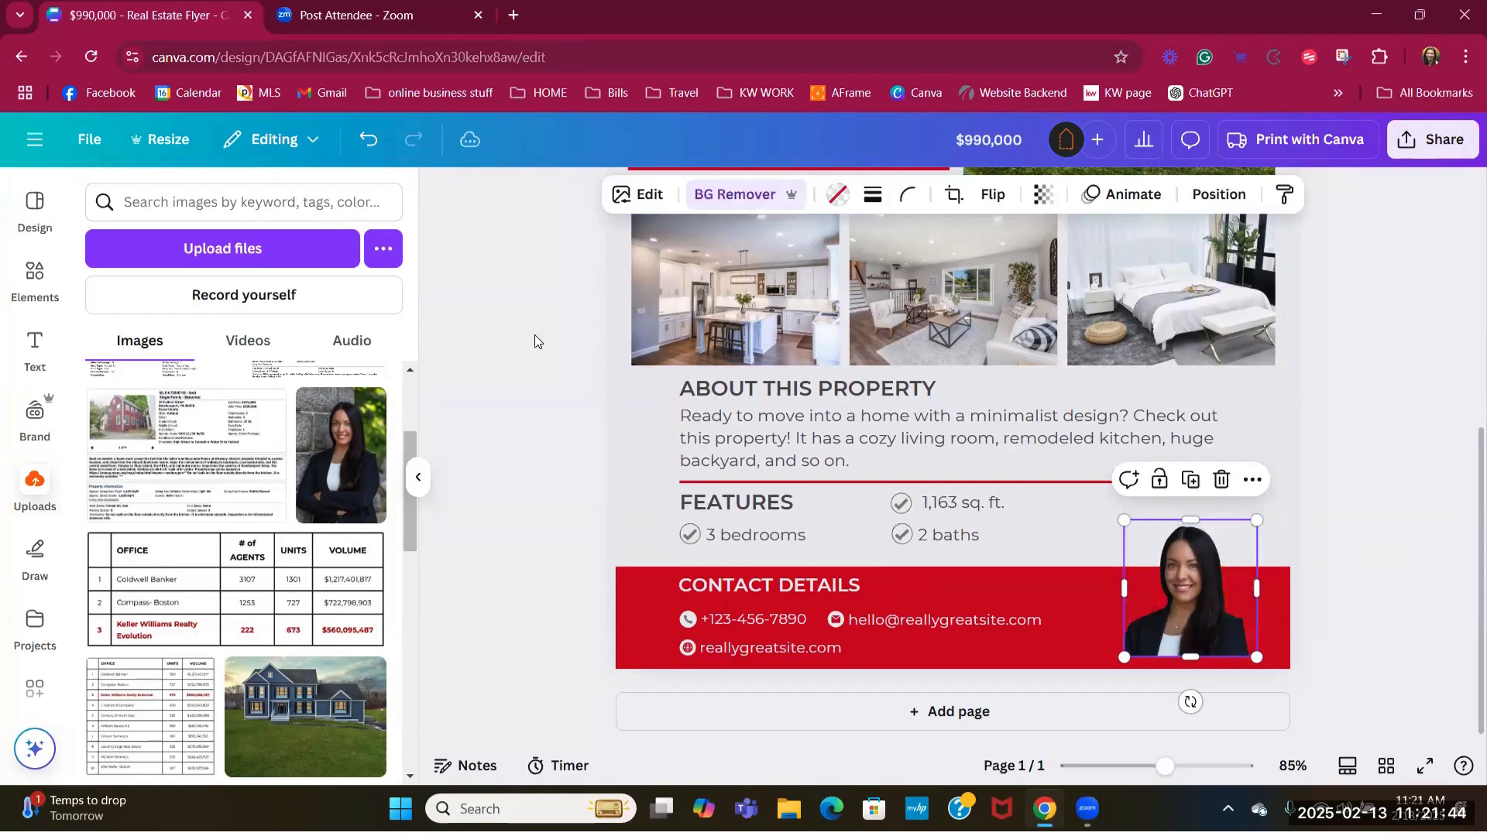
{"action": "left_click", "coordinate": [486, 396]}
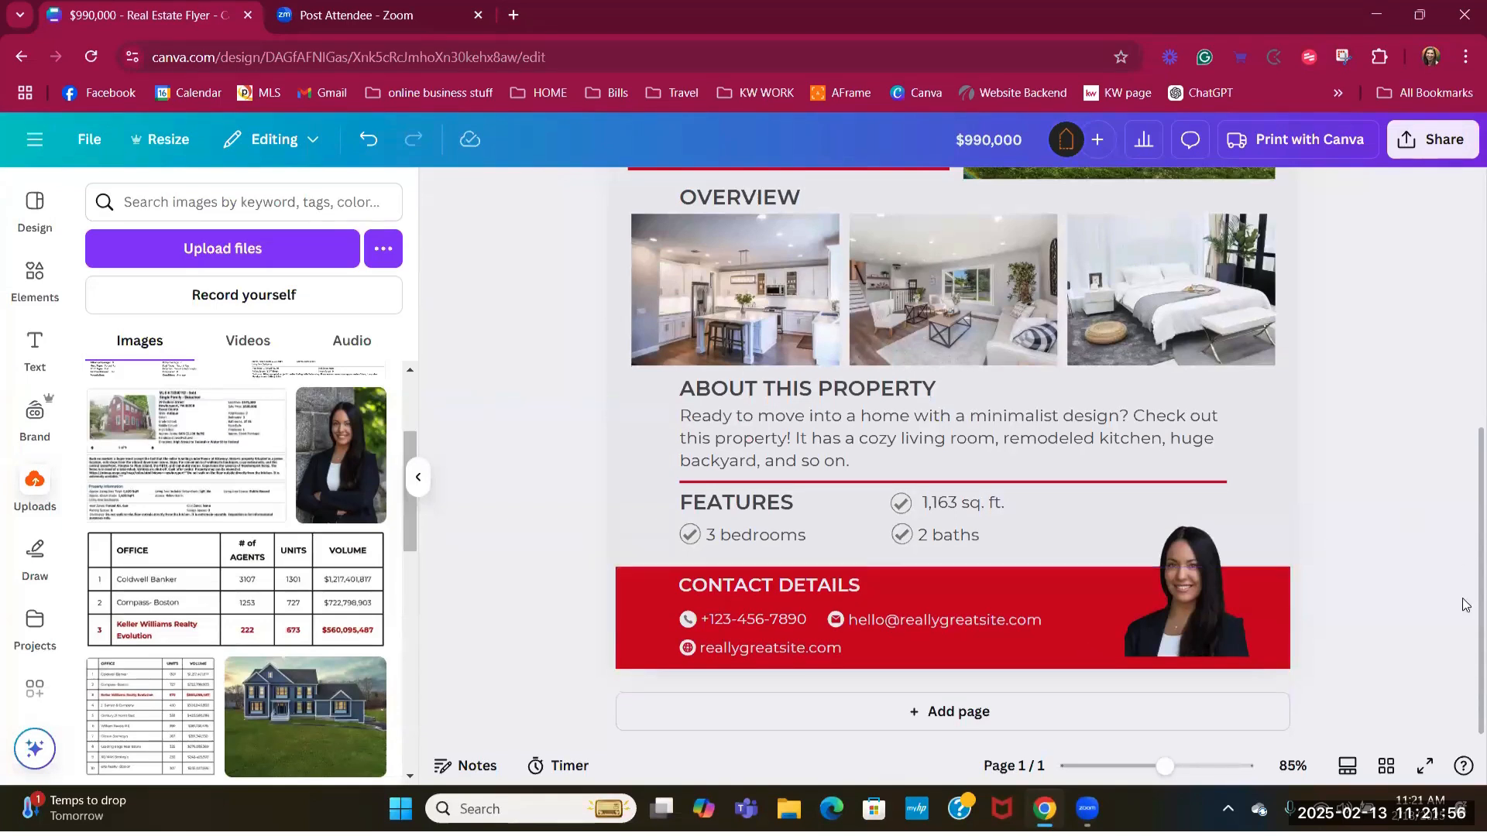
- Undo the headshot's last move and its background removal
{"action": "left_click", "coordinate": [1214, 611]}
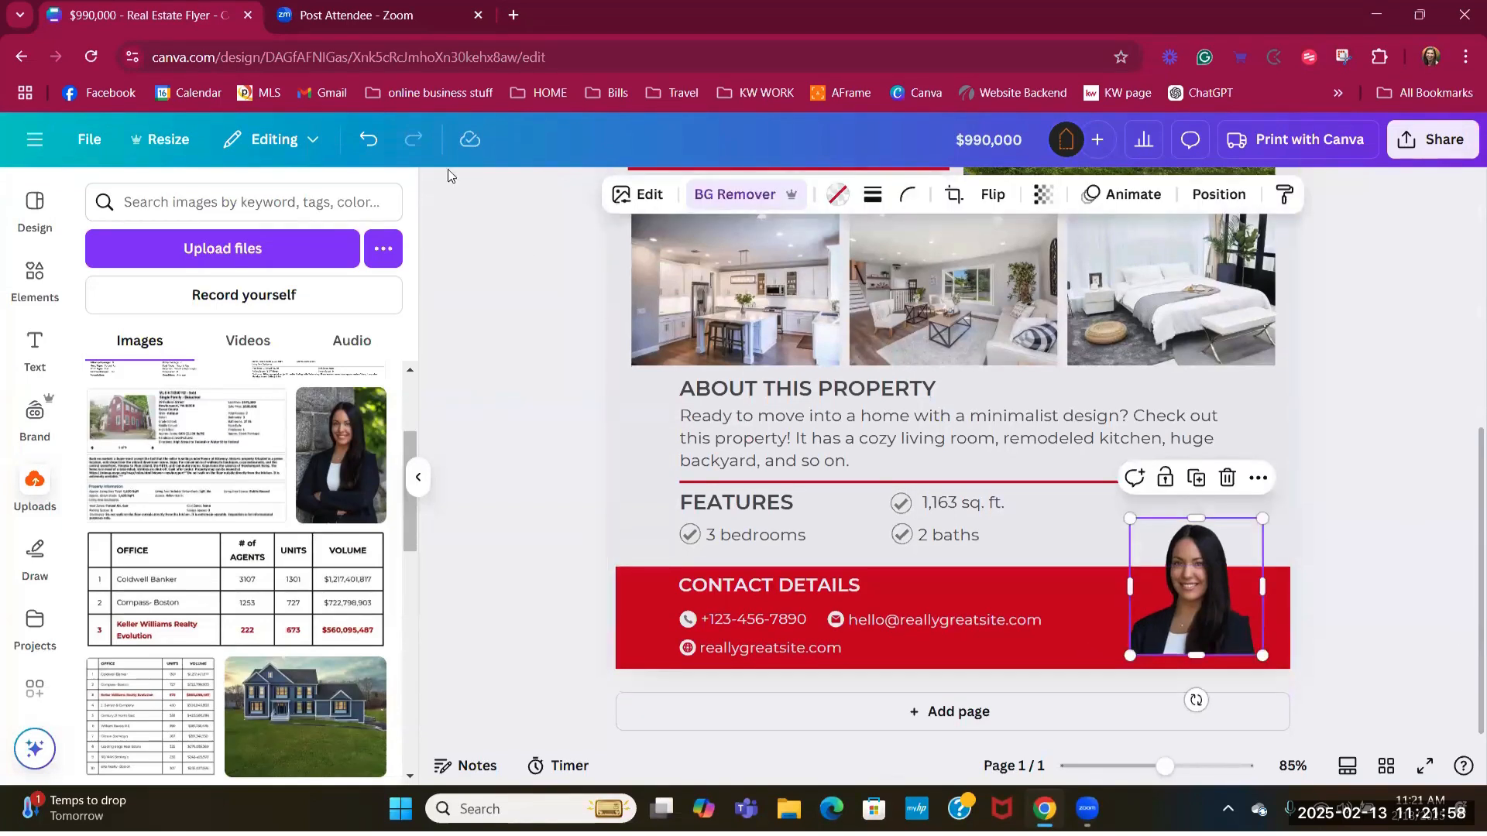
{"action": "left_click", "coordinate": [369, 140]}
{"action": "left_click", "coordinate": [369, 140]}
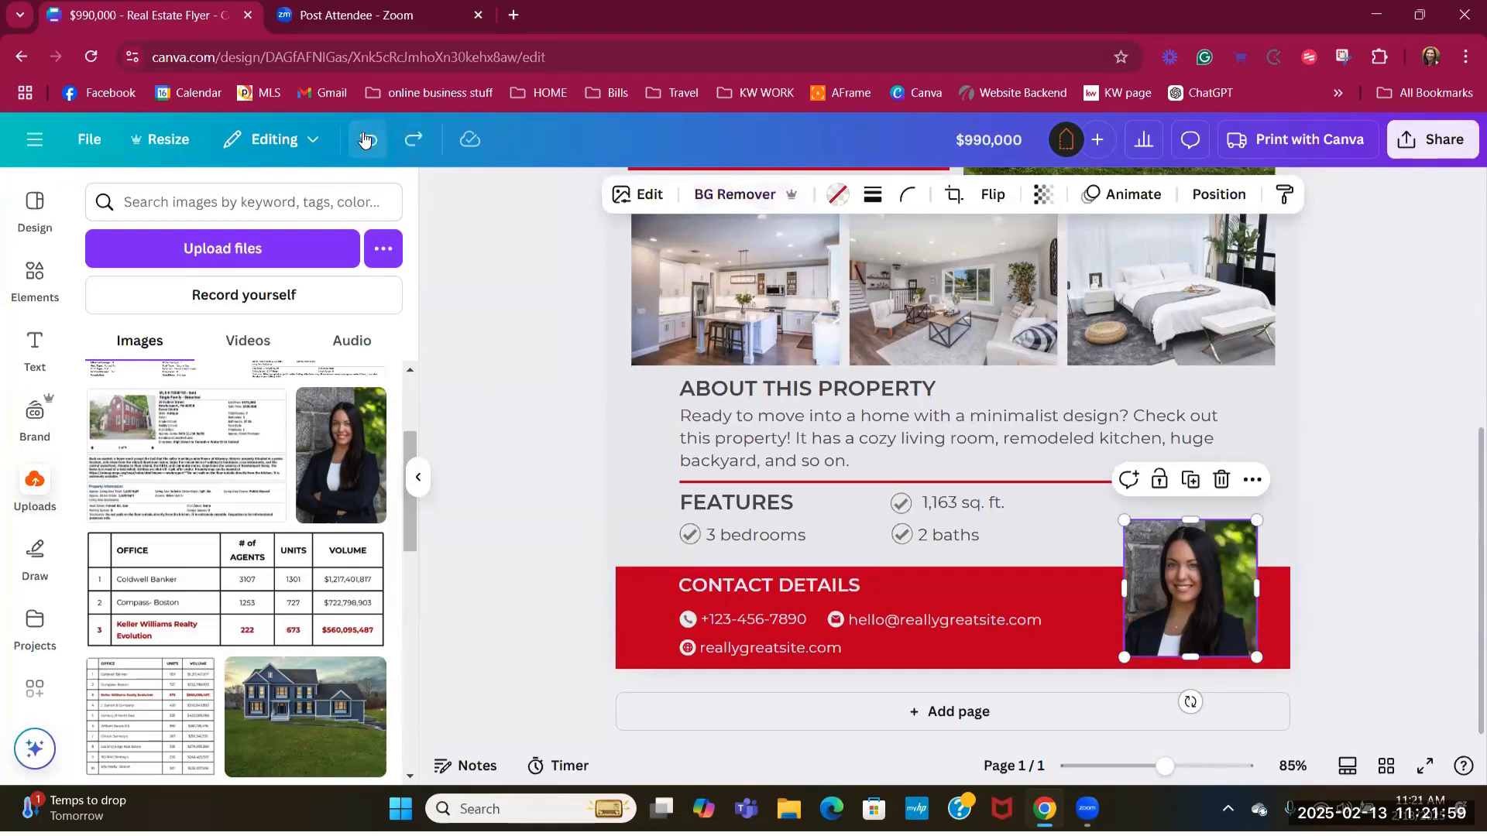
{"action": "left_click", "coordinate": [509, 404]}
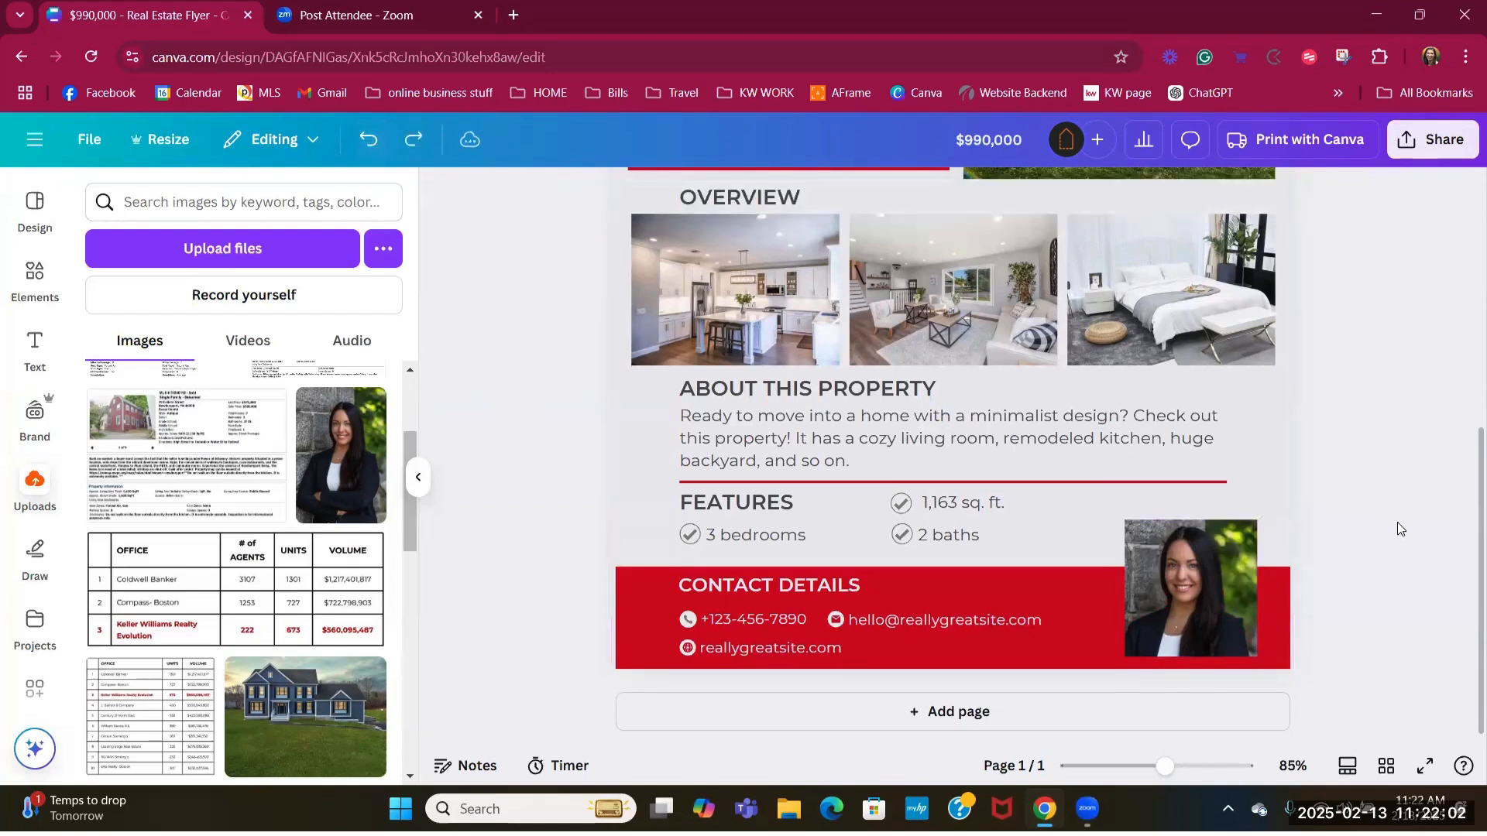
- Apply the background remover to the headshot again so only the cut-out woman overlaps the red band
{"action": "left_click", "coordinate": [1176, 570]}
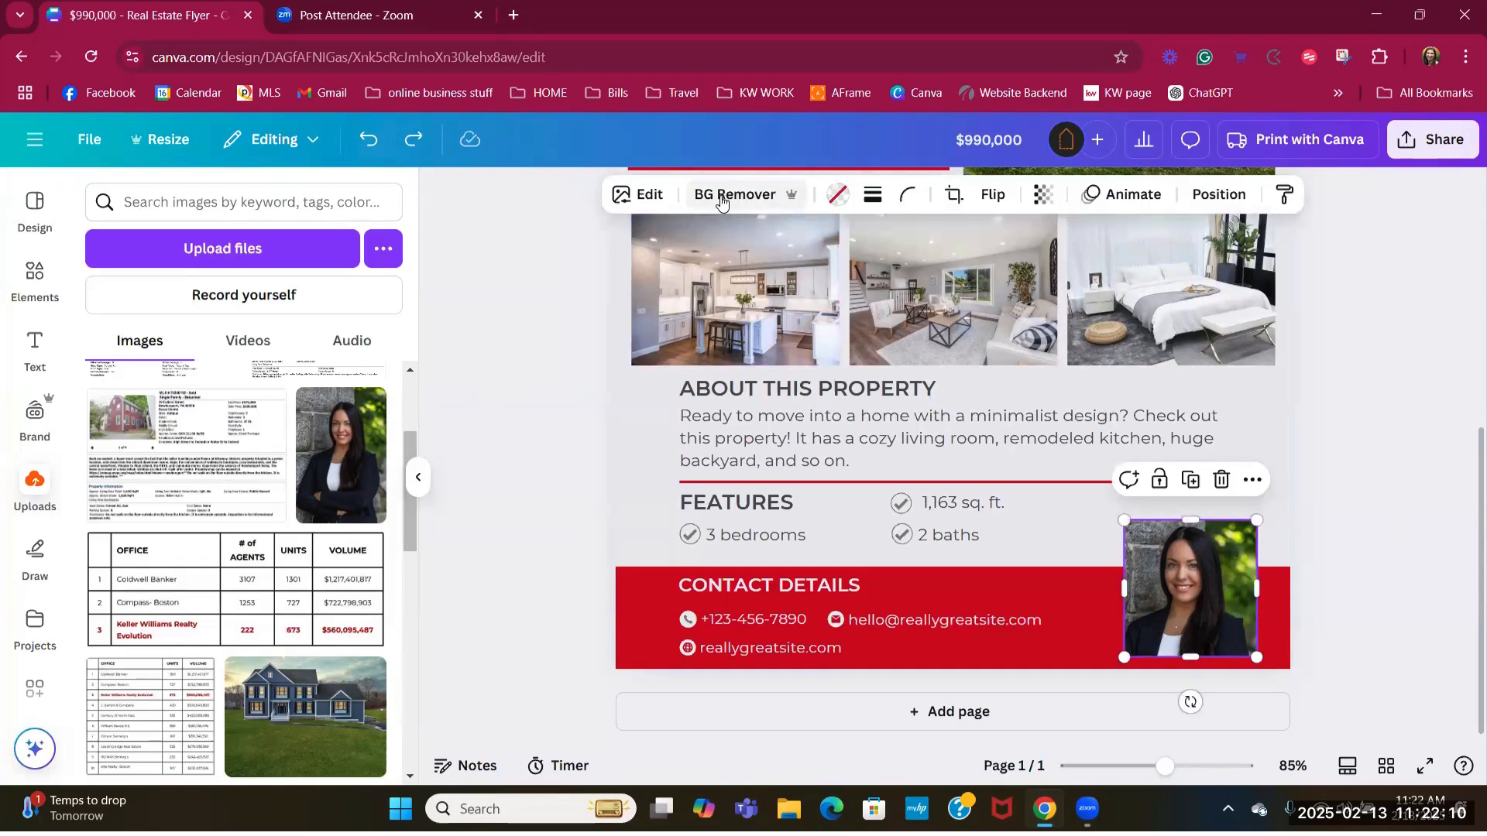
{"action": "left_click", "coordinate": [720, 201]}
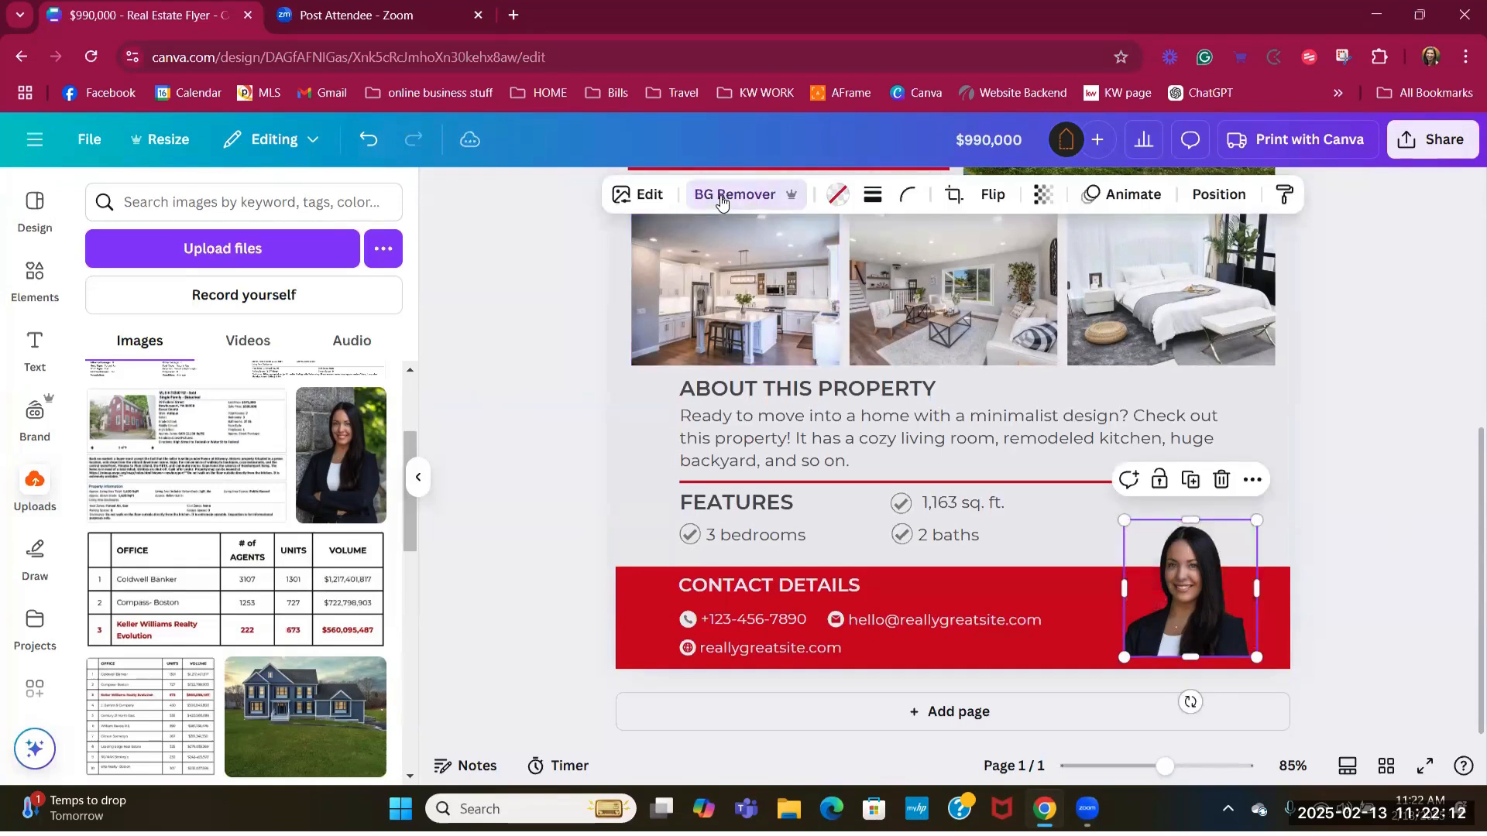
{"action": "left_click", "coordinate": [1397, 516]}
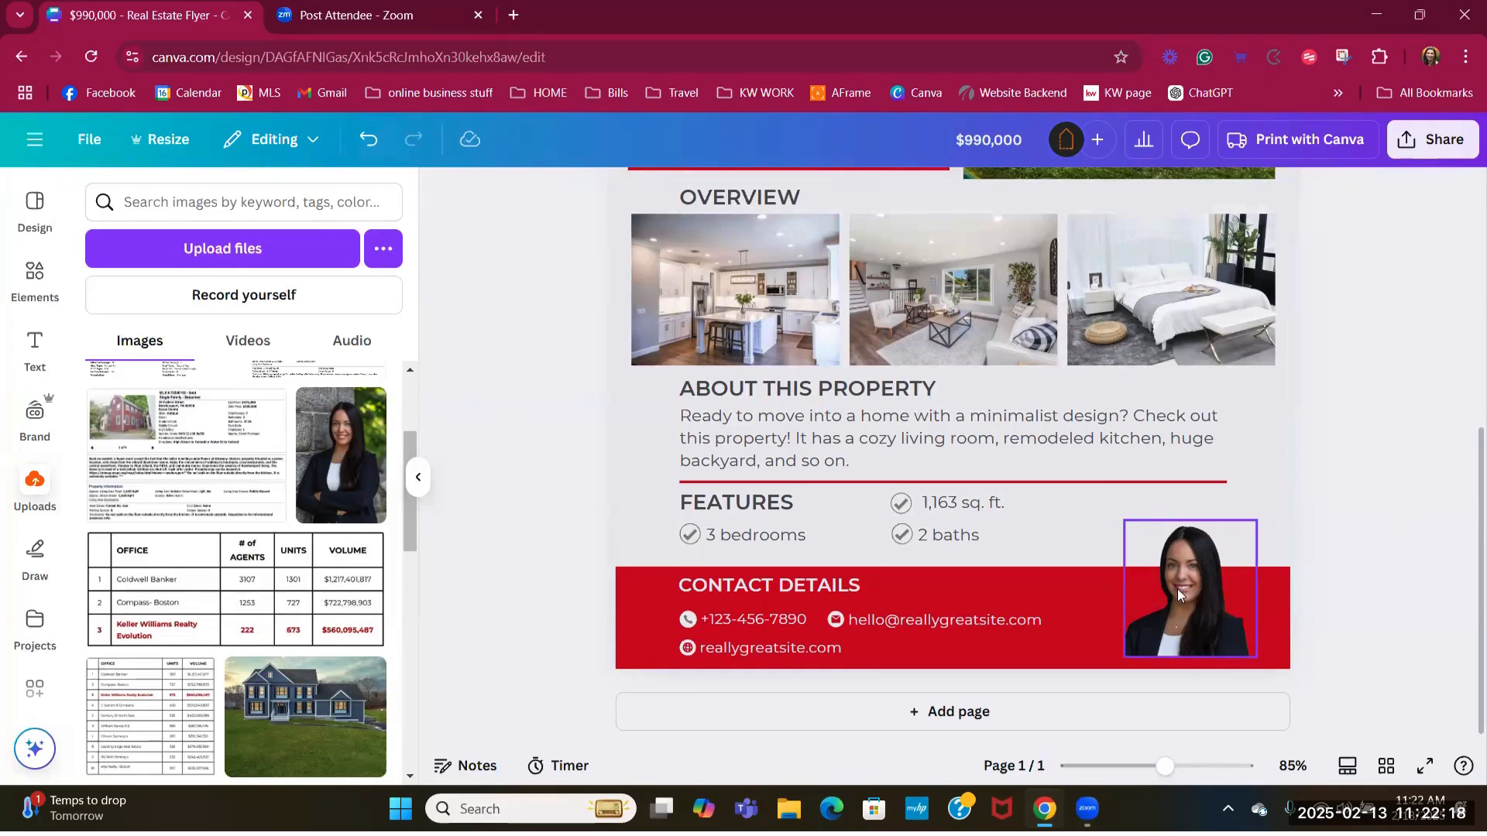
- Add a solid line border around the cut-out headshot
{"action": "left_click", "coordinate": [1177, 594]}
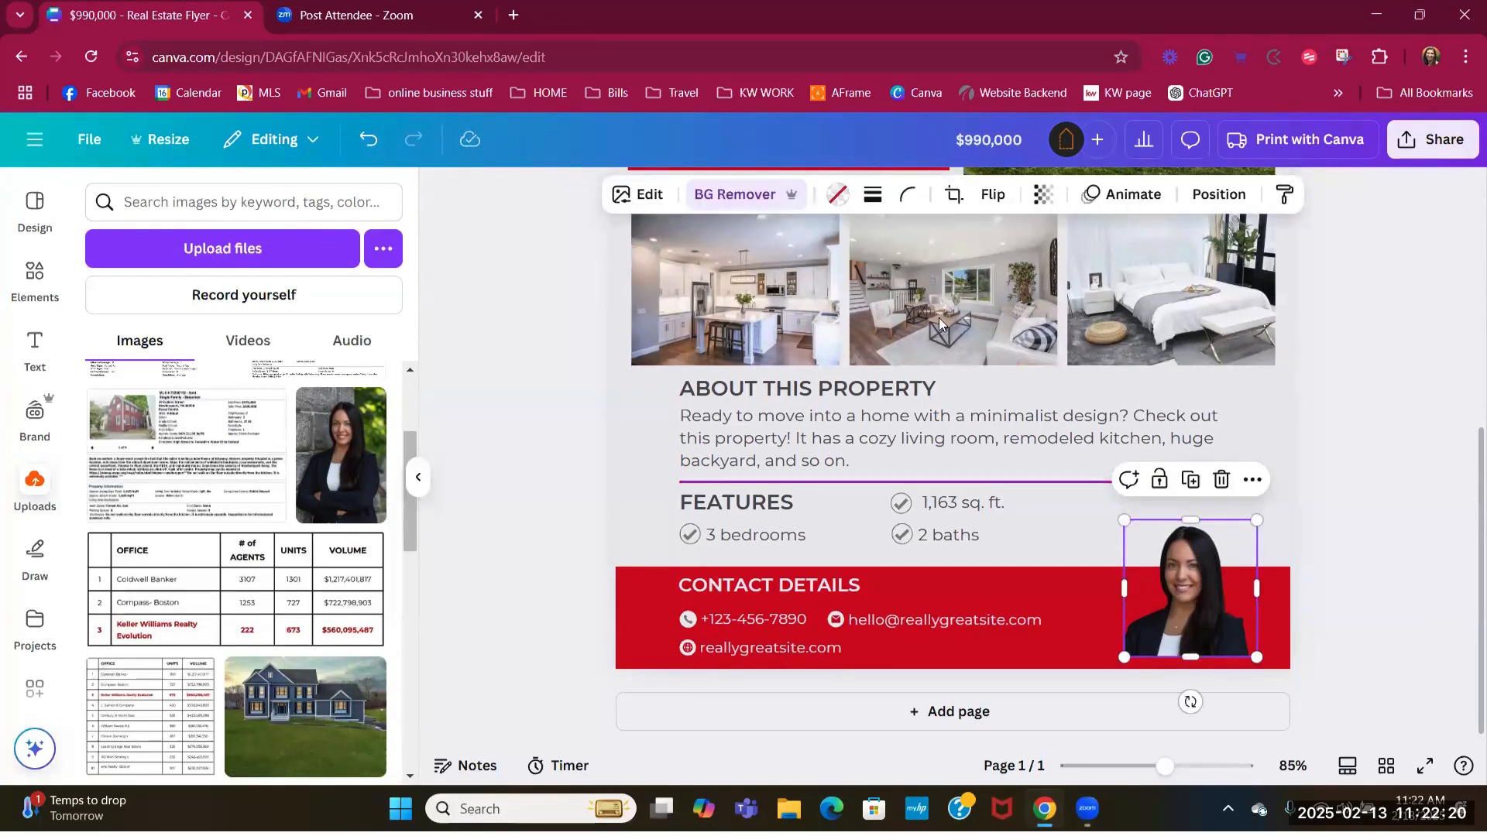
{"action": "left_click", "coordinate": [873, 196]}
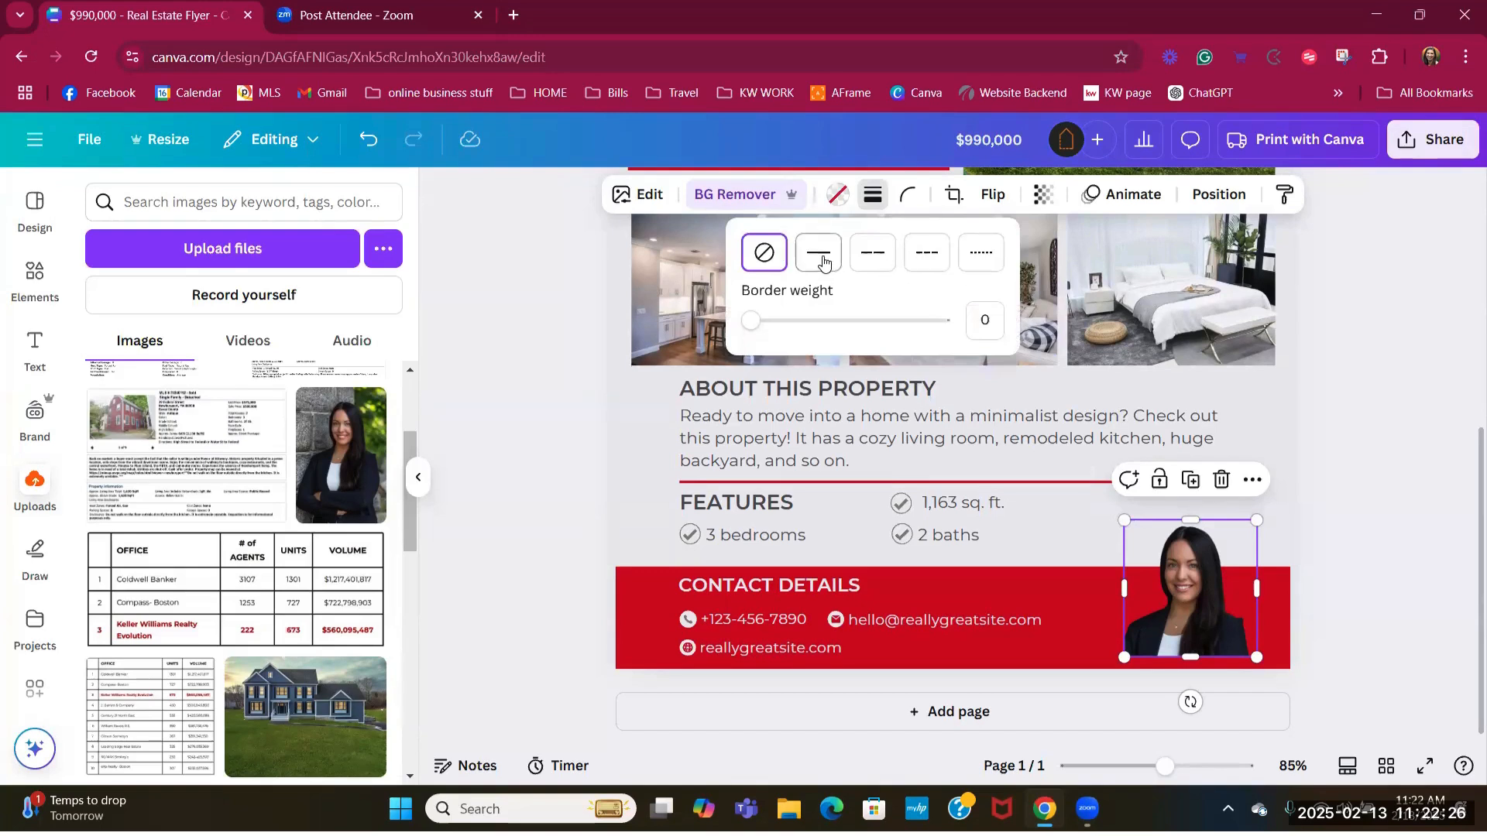
{"action": "left_click", "coordinate": [822, 262]}
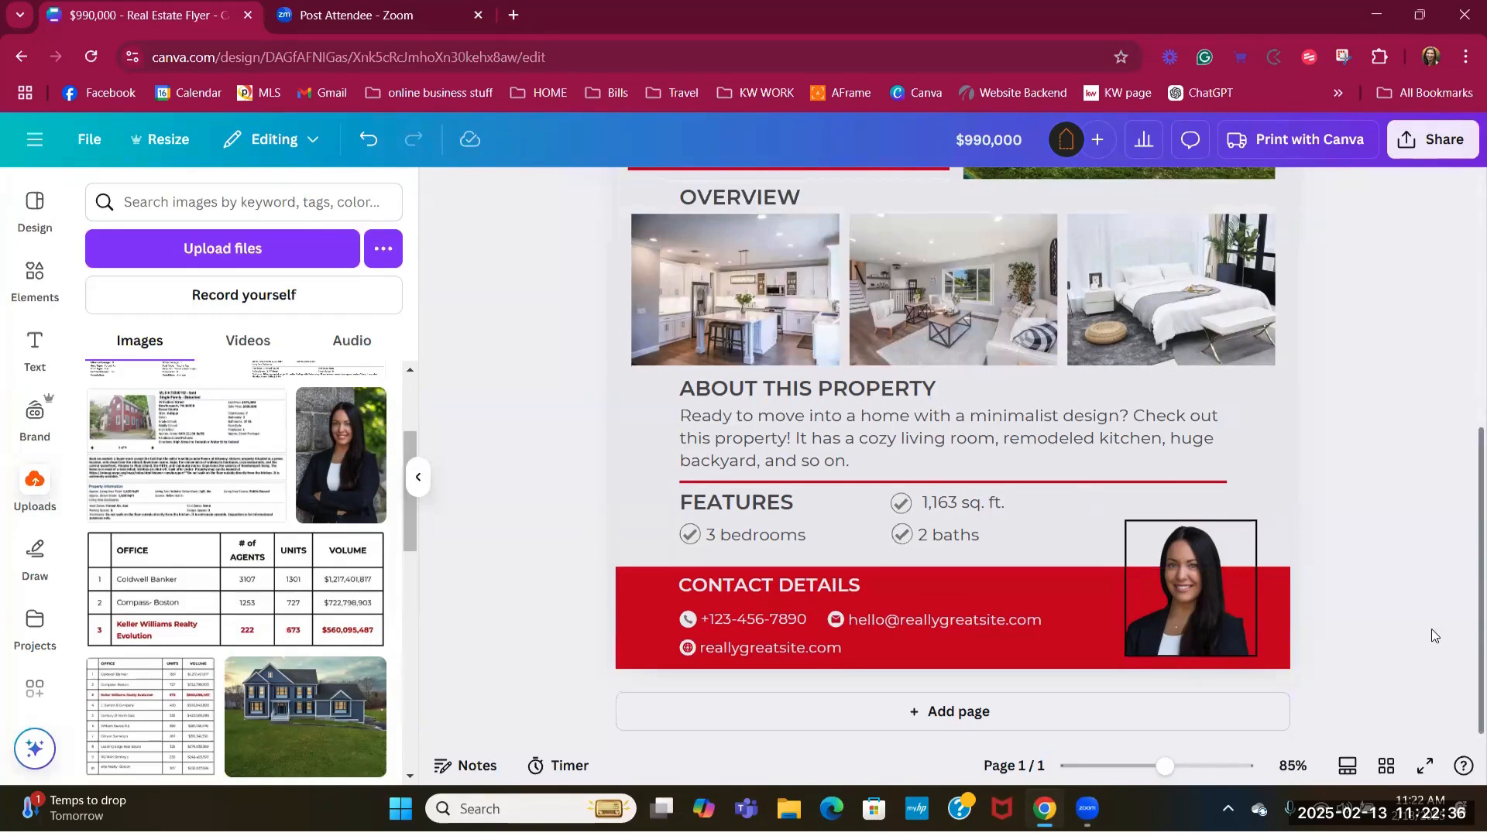
- Shorten the red contact details band so its right end meets the headshot's left edge
{"action": "left_click", "coordinate": [1281, 644]}
{"action": "left_click_drag", "start_coordinate": [1290, 634], "coordinate": [1131, 645]}
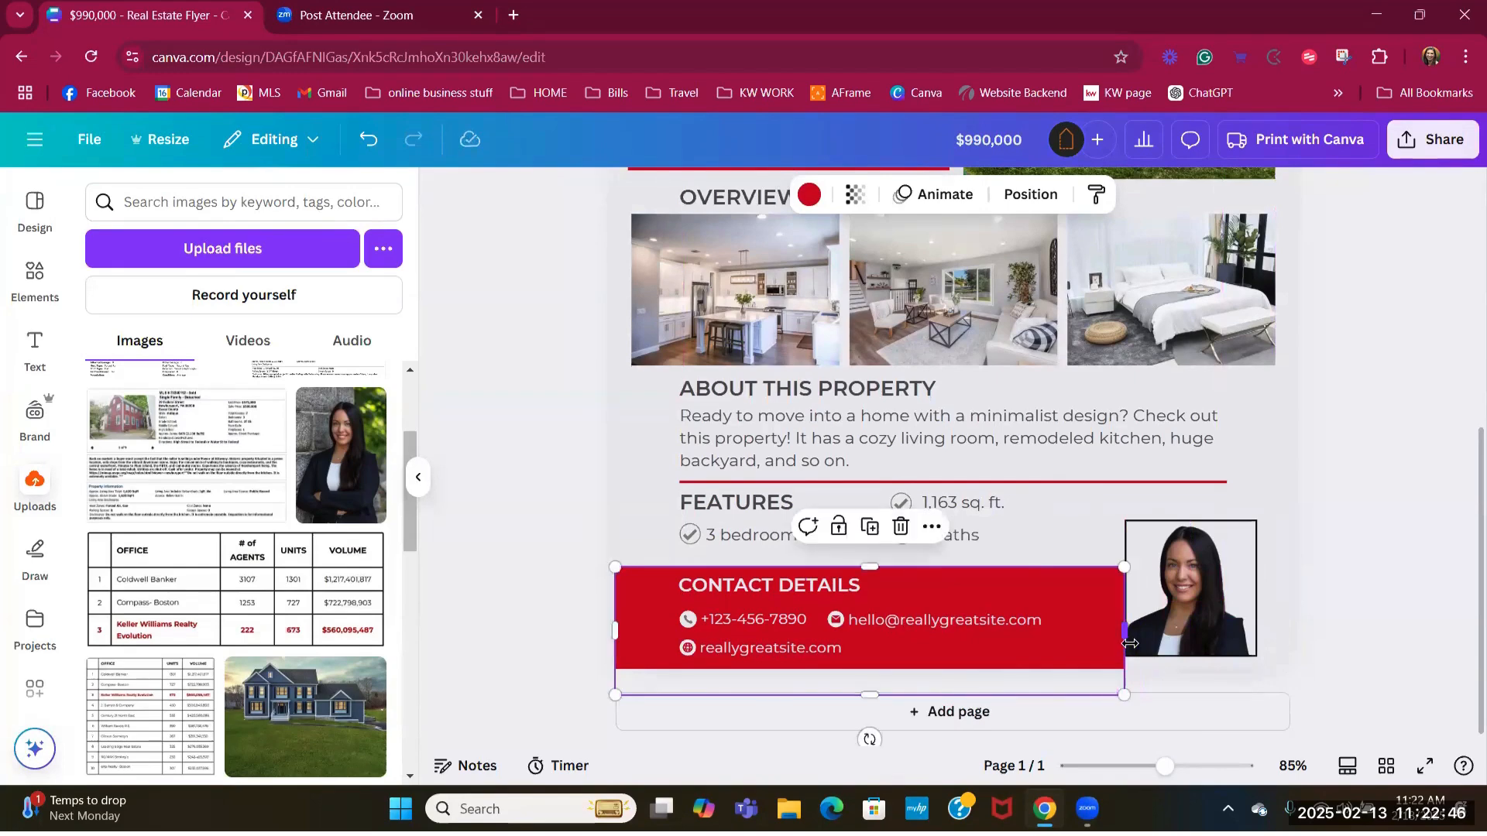
{"action": "left_click", "coordinate": [1378, 634]}
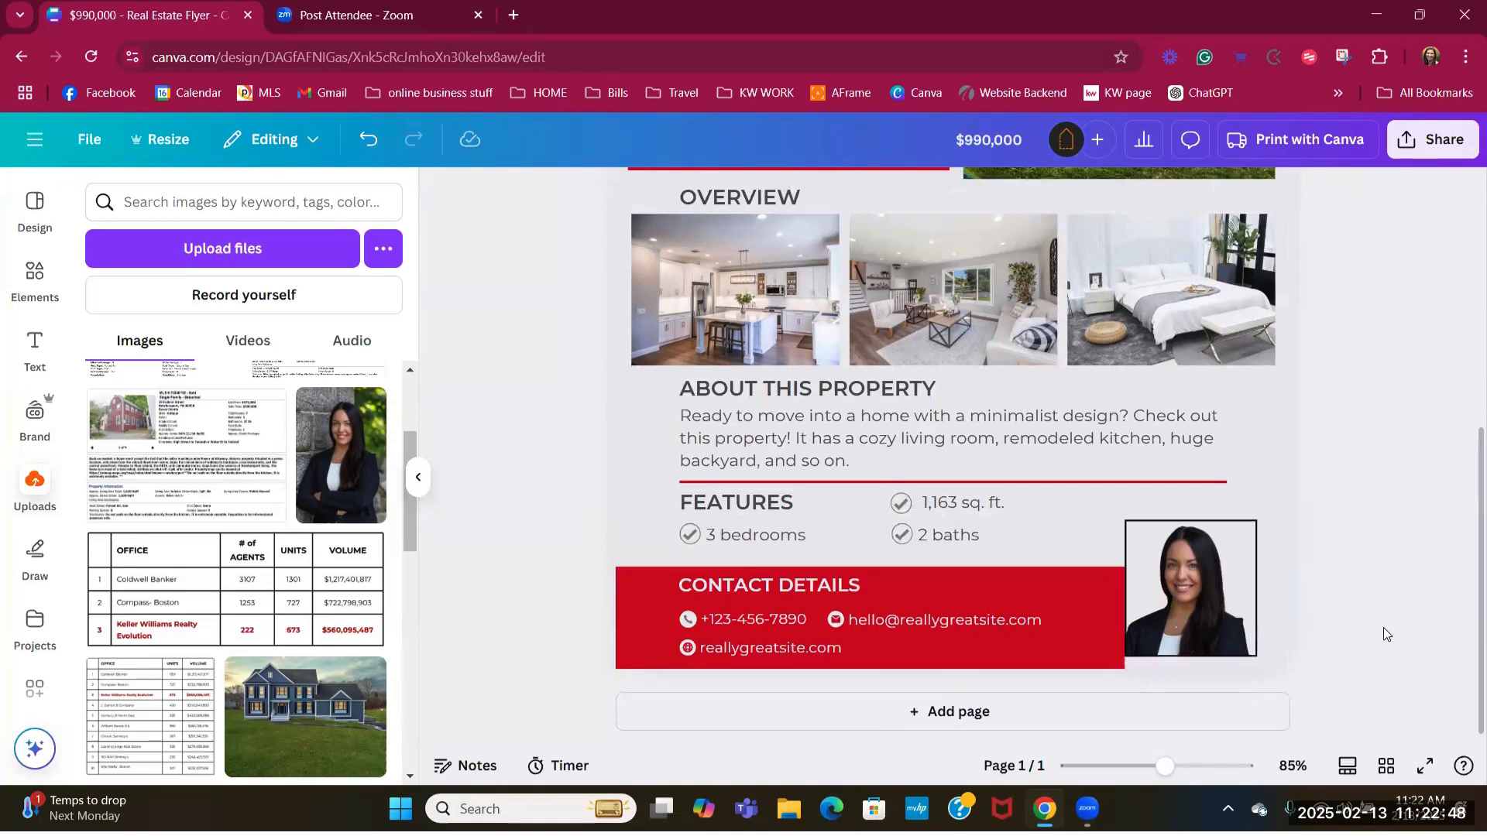
- Widen the red contact details band back behind and past the headshot to a width of about 8.4
{"action": "left_click", "coordinate": [1095, 627]}
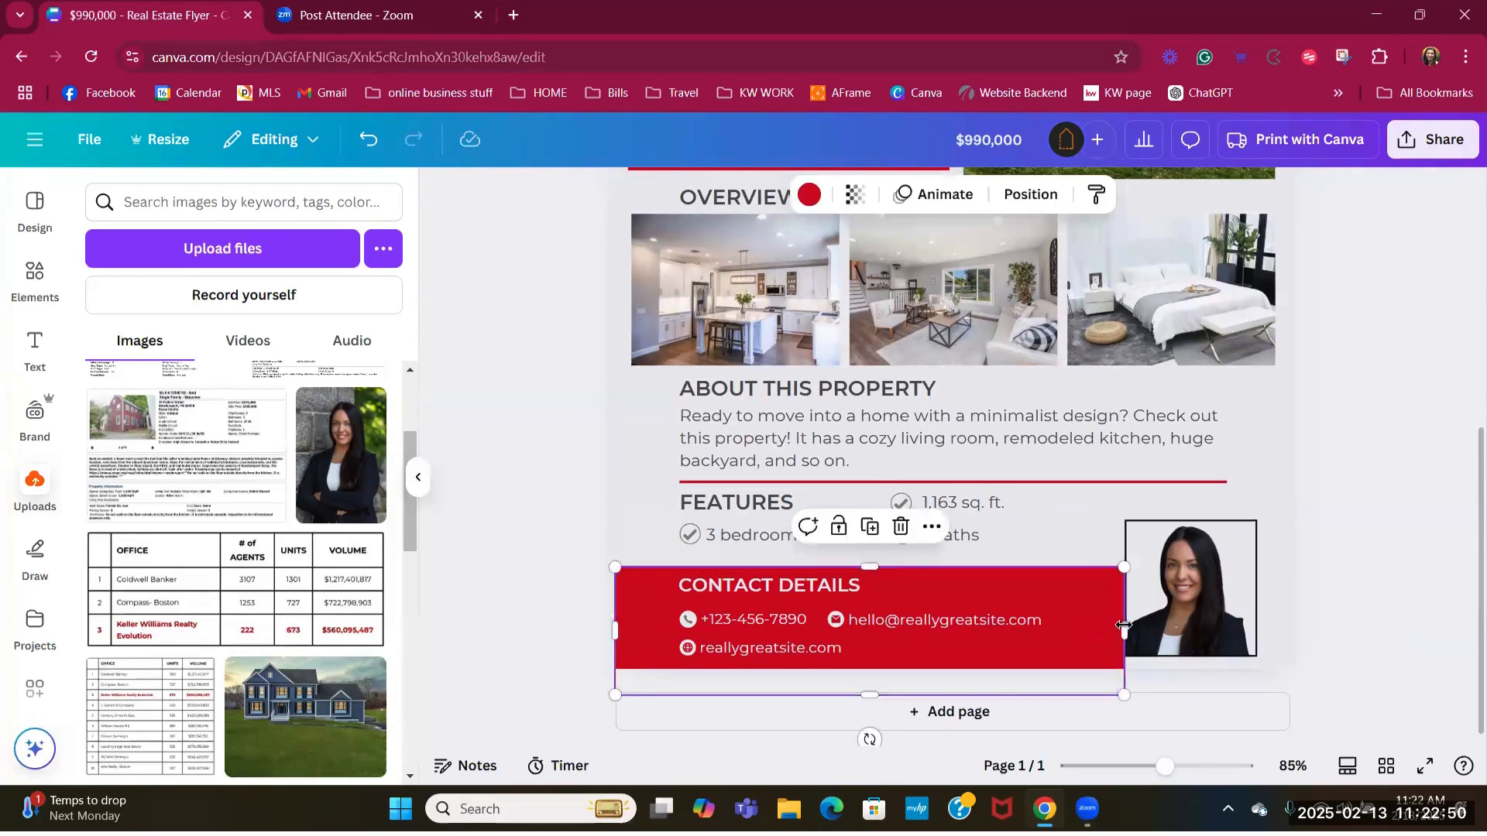
{"action": "left_click_drag", "start_coordinate": [1261, 631], "coordinate": [1282, 628]}
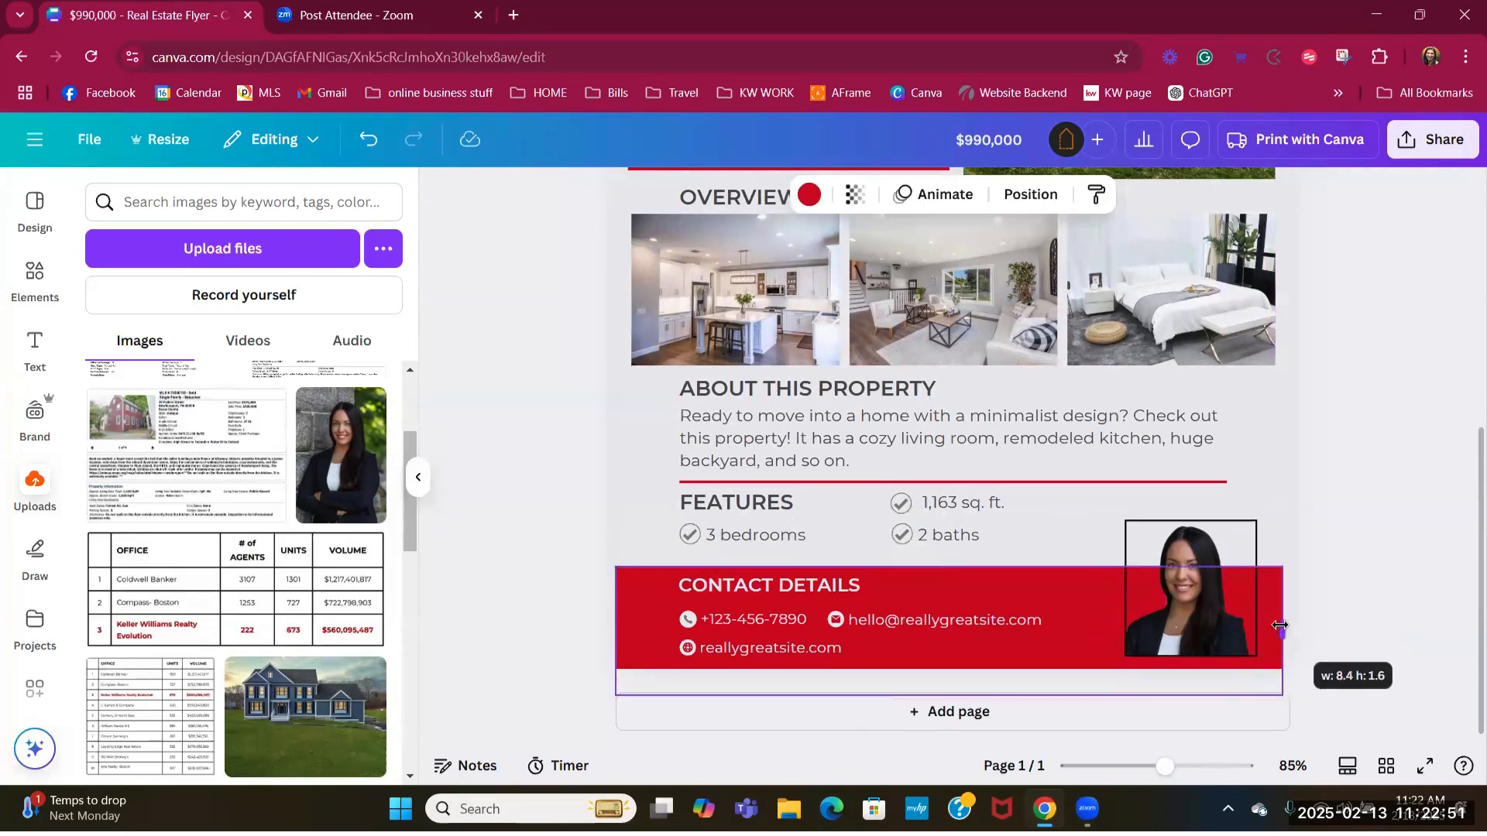
{"action": "left_click", "coordinate": [1329, 565]}
{"action": "left_click", "coordinate": [1208, 557]}
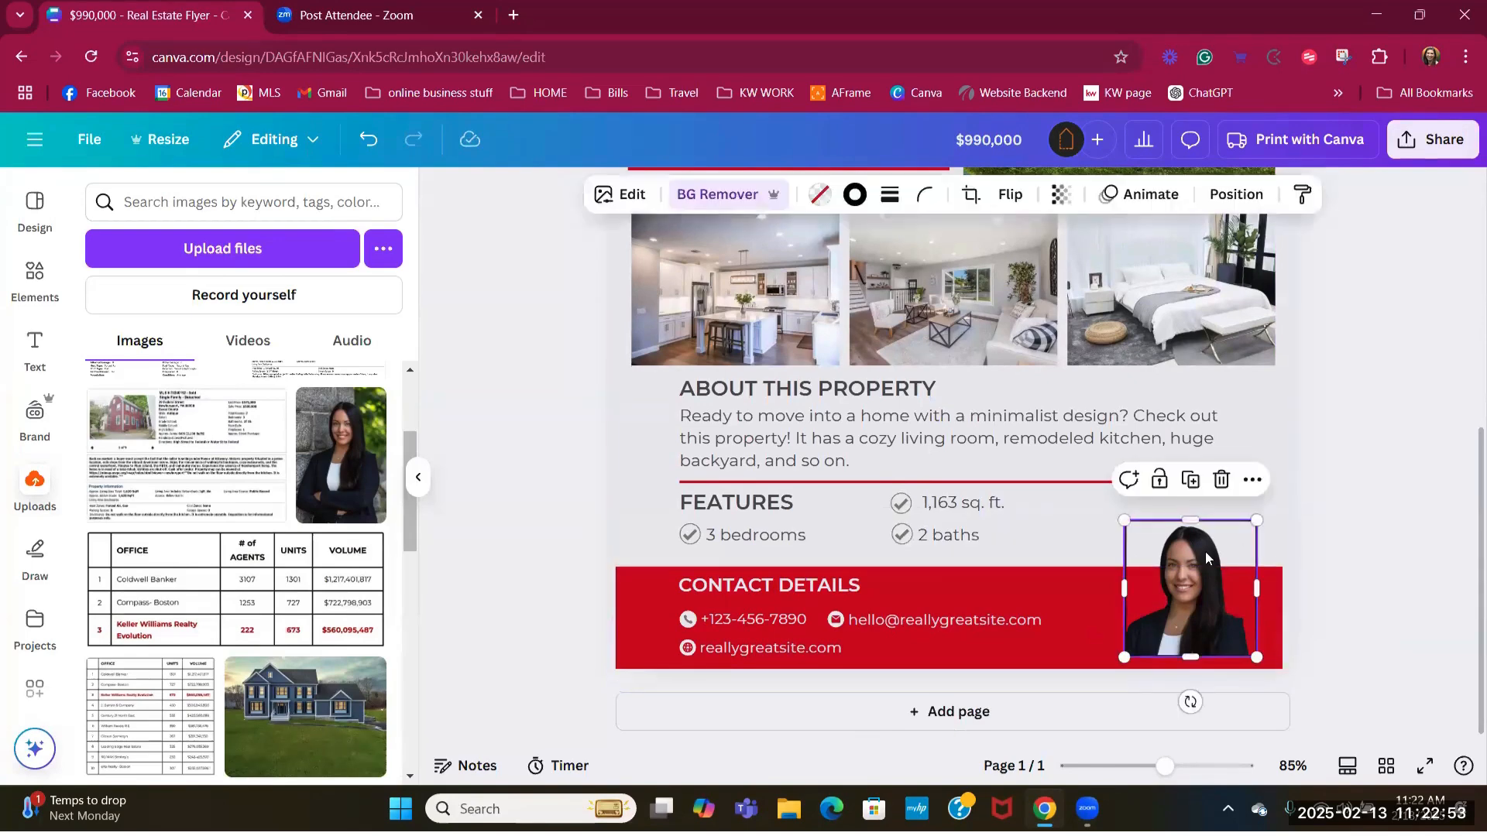
{"action": "left_click", "coordinate": [1391, 493]}
{"action": "left_click", "coordinate": [1228, 593]}
{"action": "left_click", "coordinate": [1373, 496]}
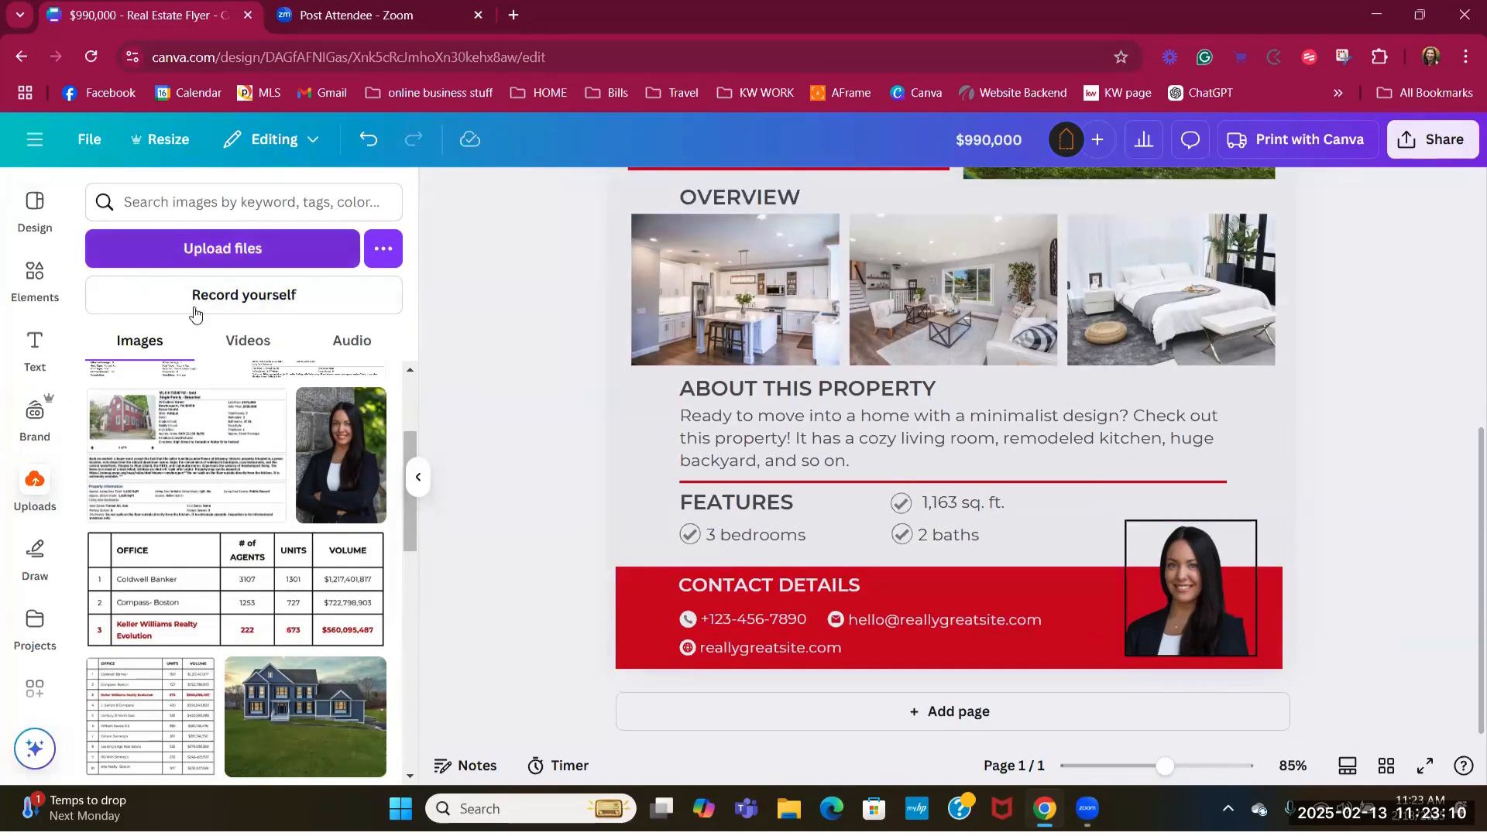
- Return from the frames to the full elements library and look over its categories and the whole flyer
{"action": "mouse_move", "coordinate": [379, 415]}
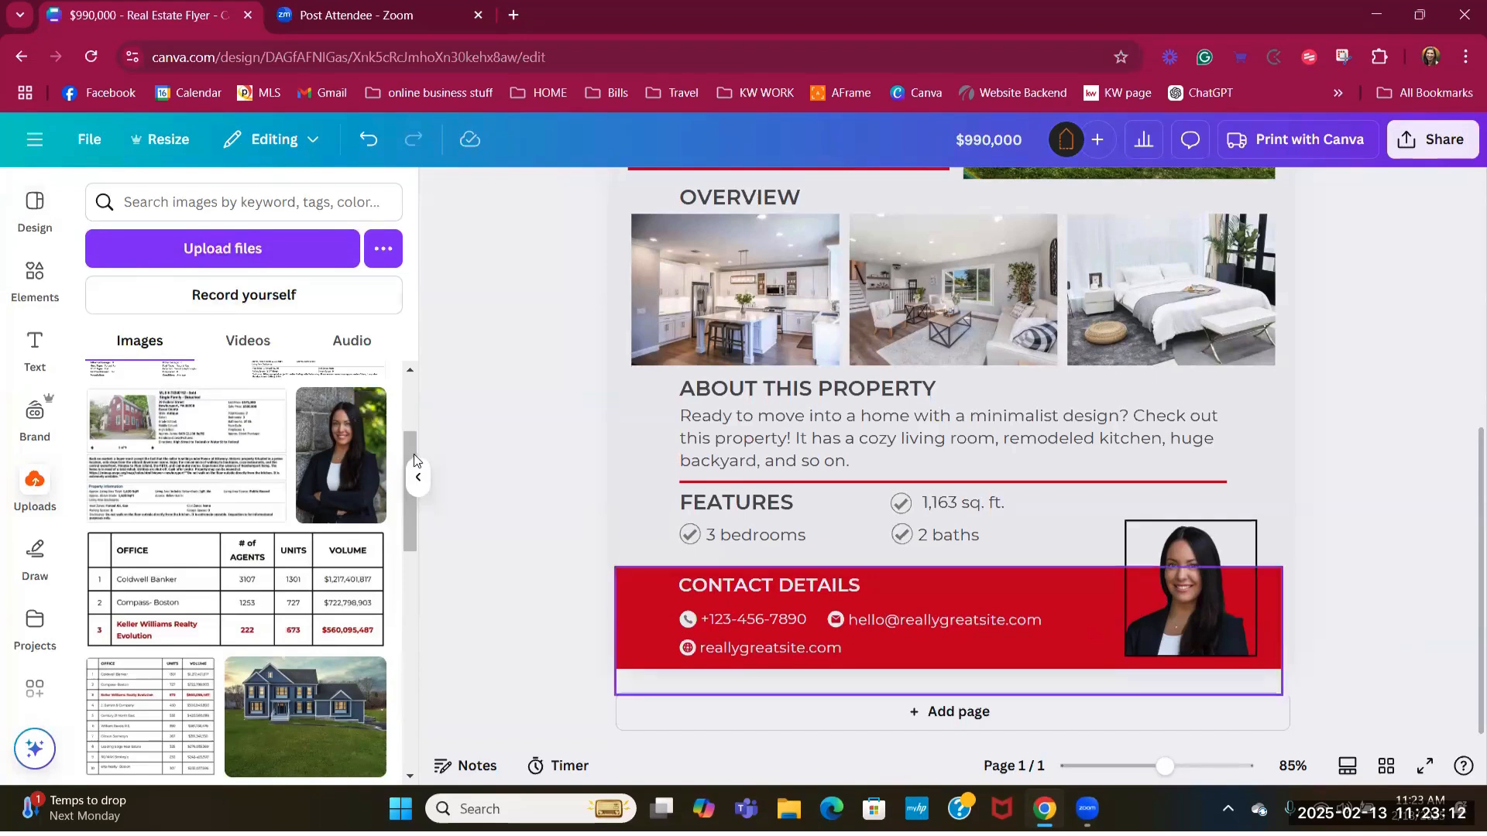
{"action": "left_click", "coordinate": [31, 279]}
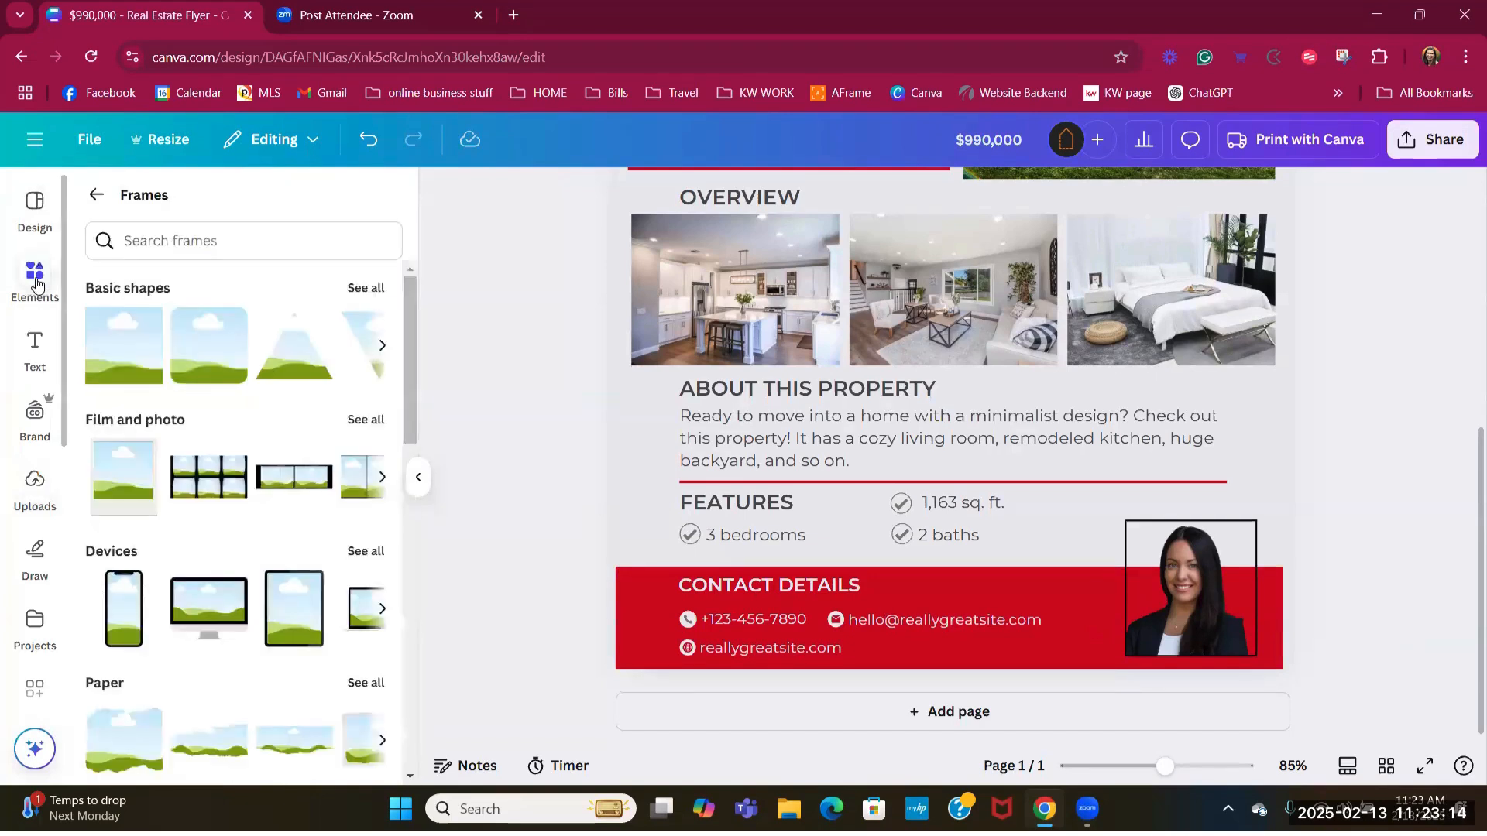
{"action": "left_click", "coordinate": [103, 191]}
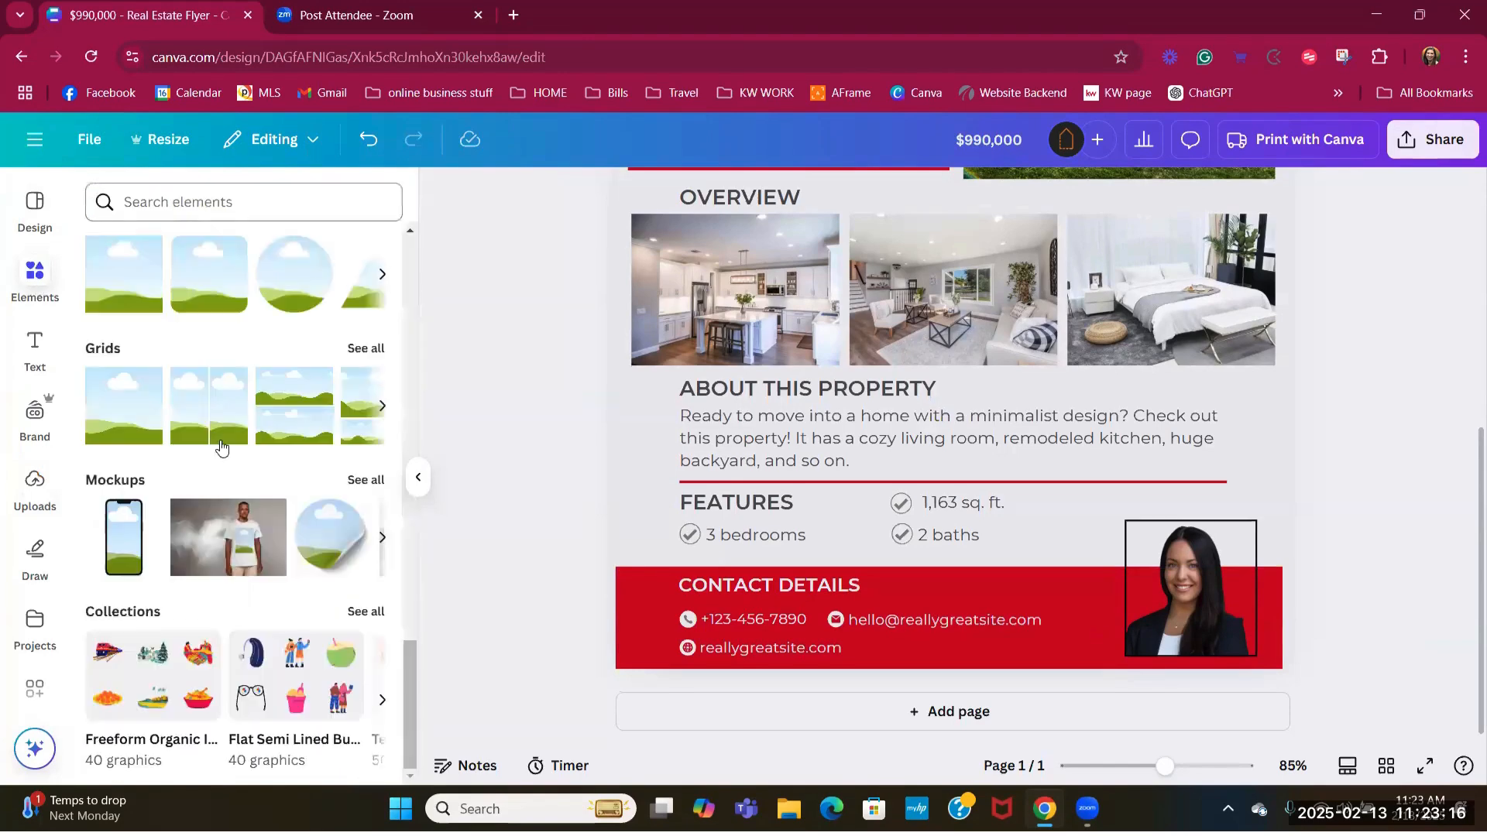
{"action": "scroll", "coordinate": [234, 399], "scroll_direction": "up", "scroll_amount": 15}
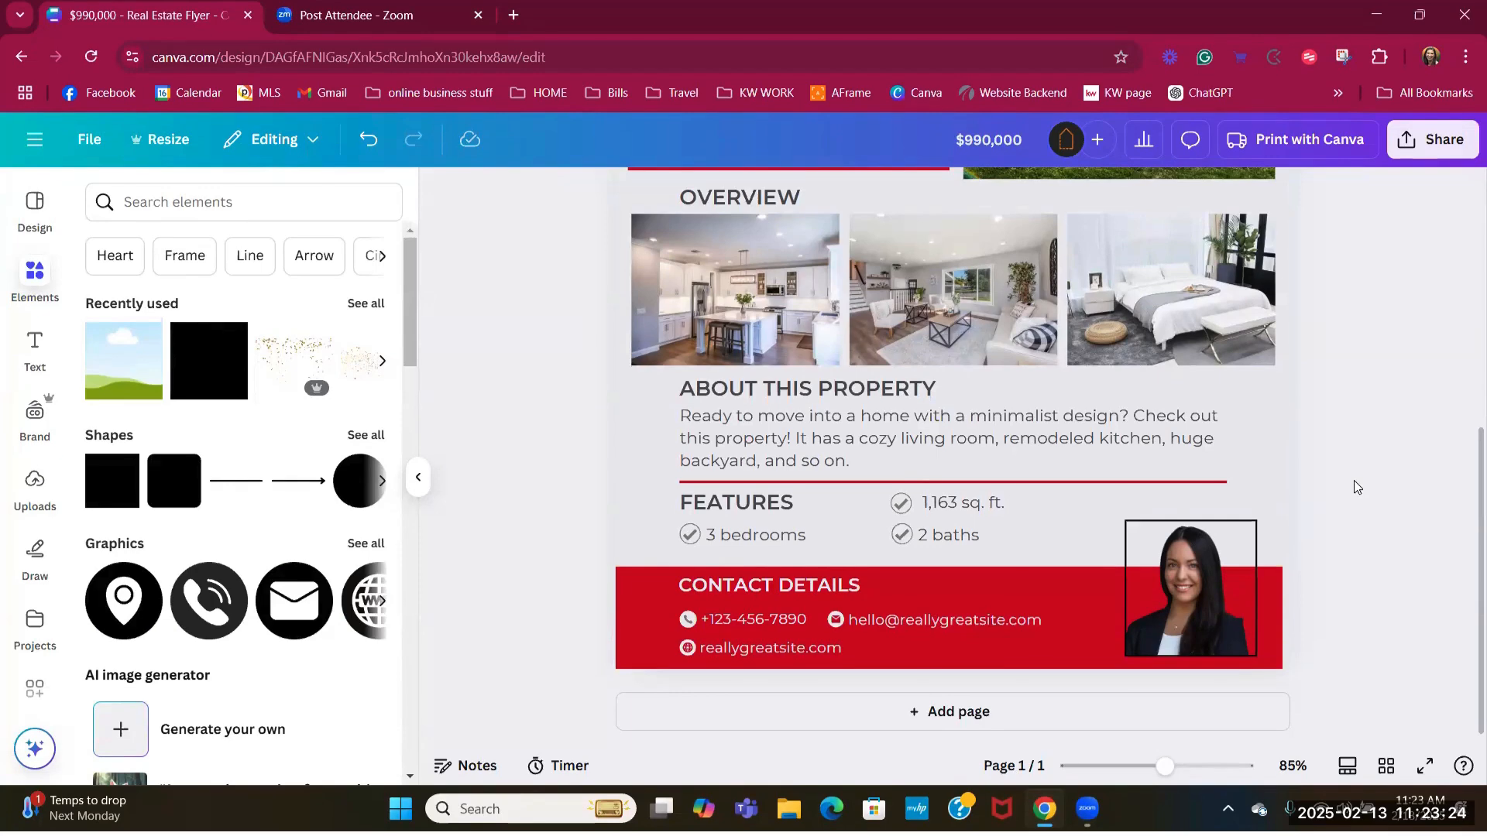
{"action": "scroll", "coordinate": [1404, 342], "scroll_direction": "up", "scroll_amount": 5}
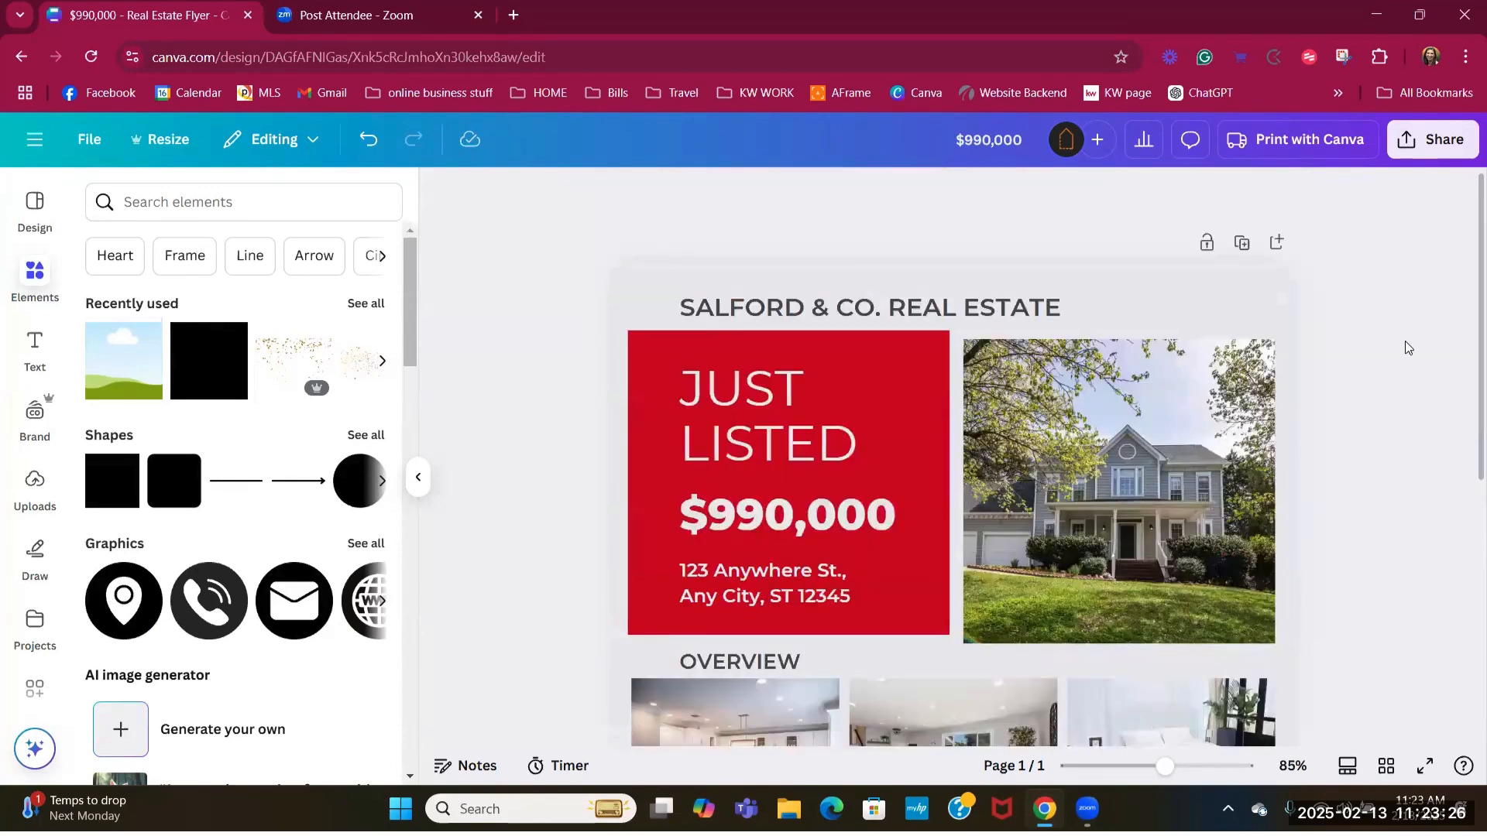
{"action": "scroll", "coordinate": [1404, 347], "scroll_direction": "down", "scroll_amount": 5}
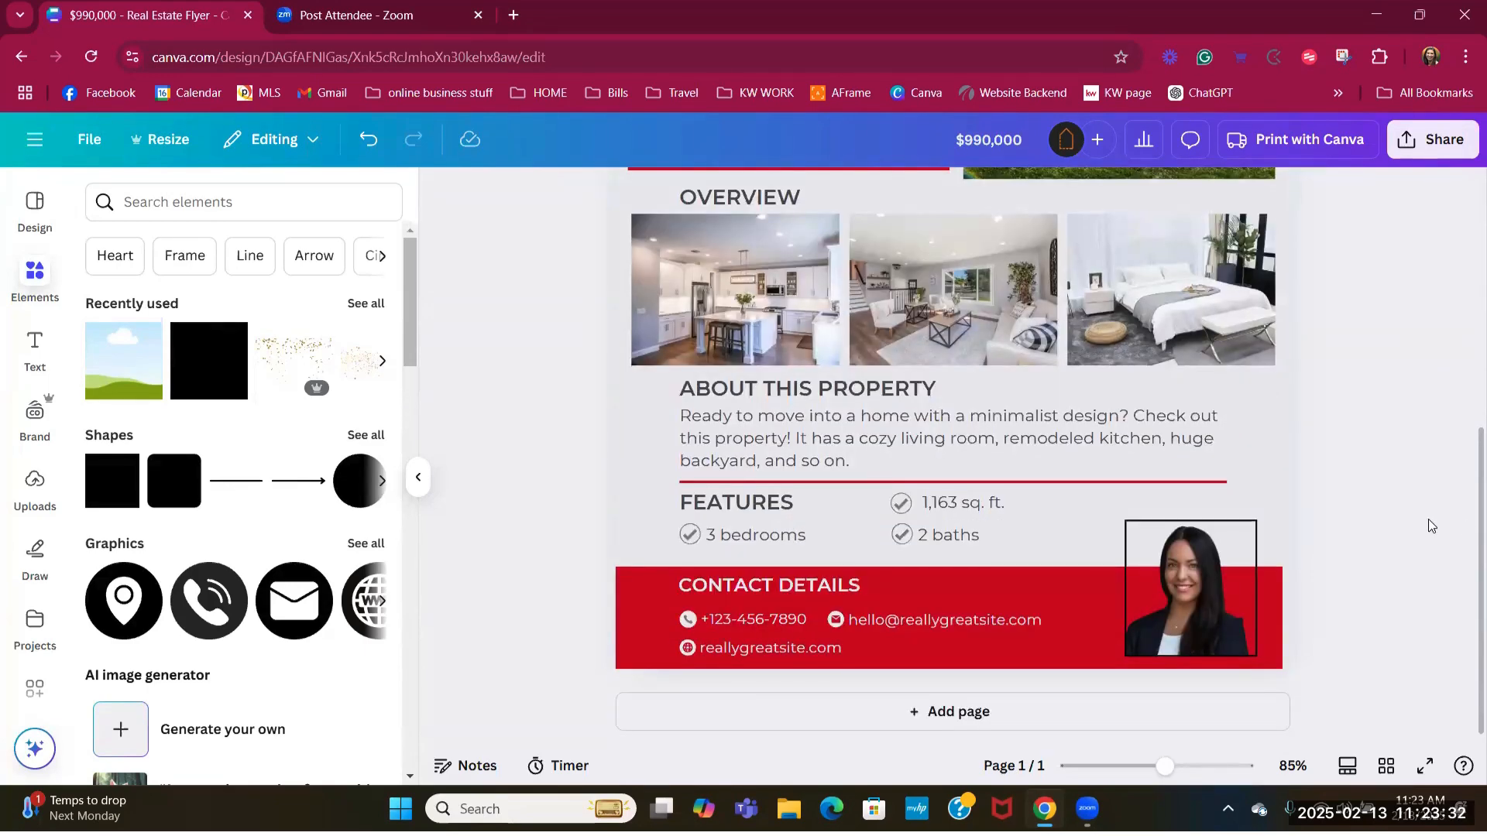
- Try the Hollow, Lift and Neon text effects on the OVERVIEW heading and reset its style to None
{"action": "left_click", "coordinate": [763, 195]}
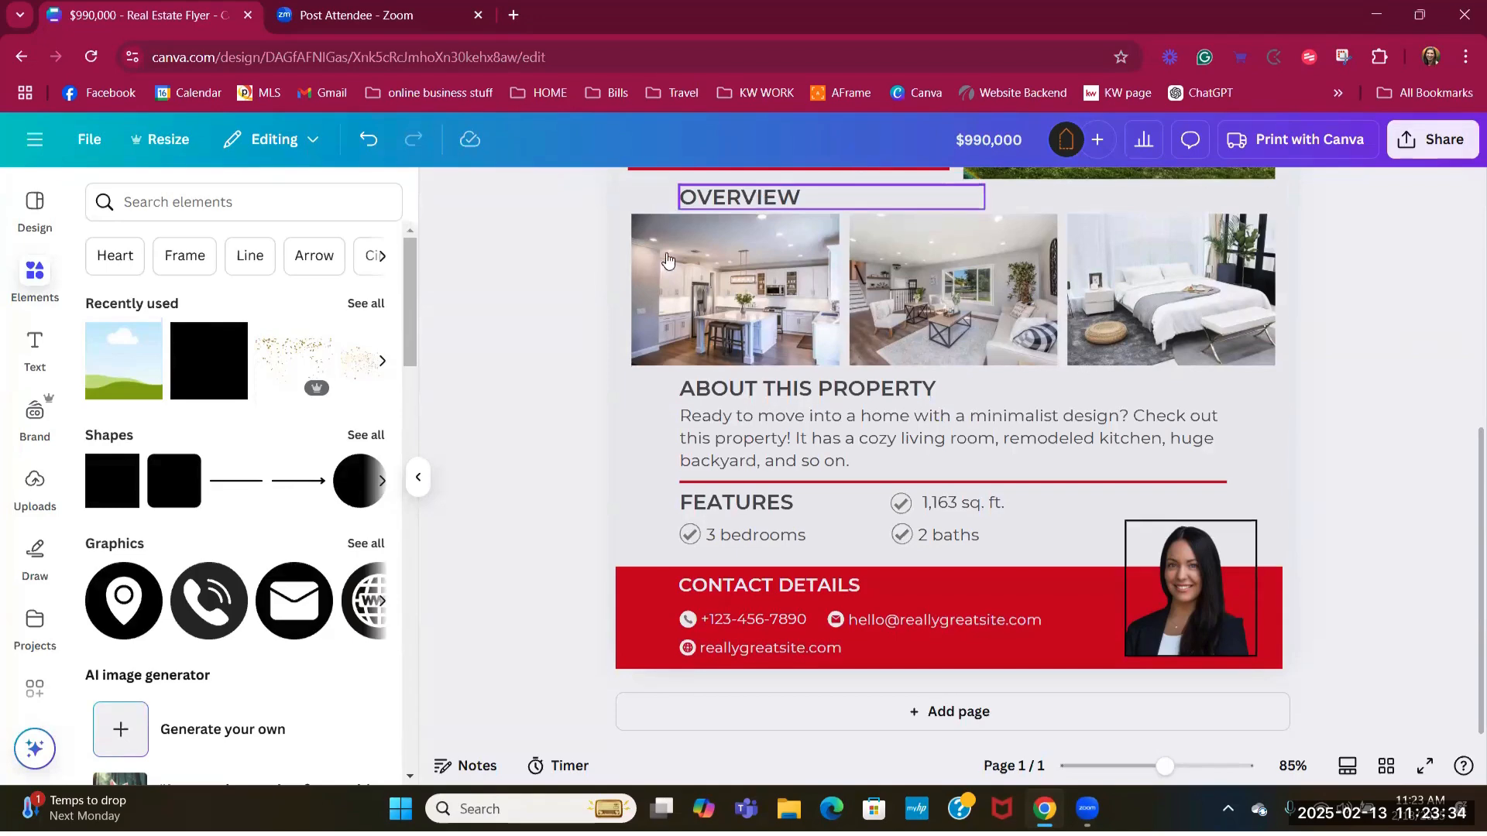
{"action": "scroll", "coordinate": [539, 320], "scroll_direction": "up", "scroll_amount": 3}
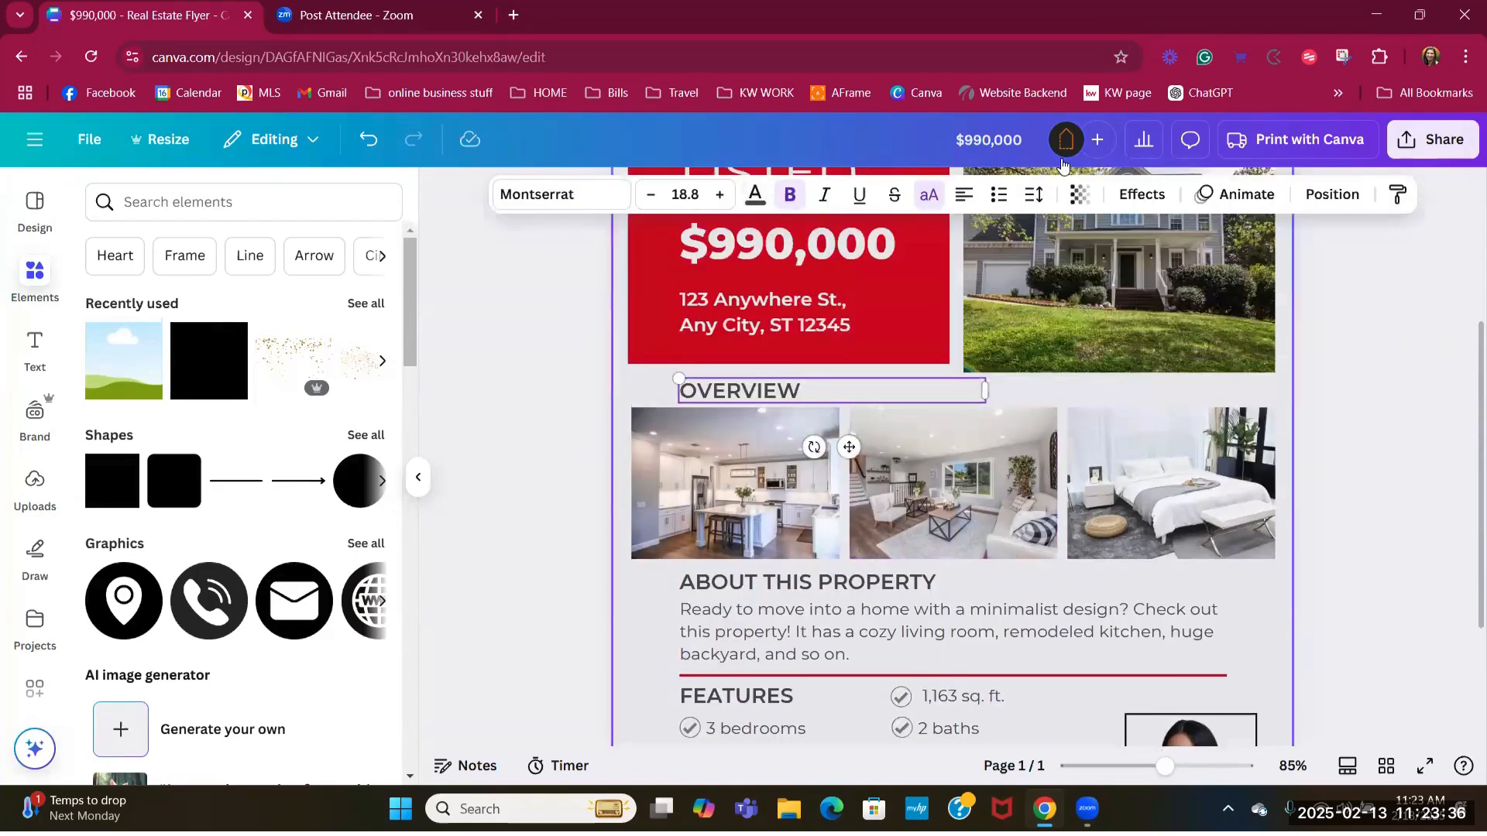
{"action": "double_click", "coordinate": [762, 390]}
{"action": "left_click", "coordinate": [1143, 194]}
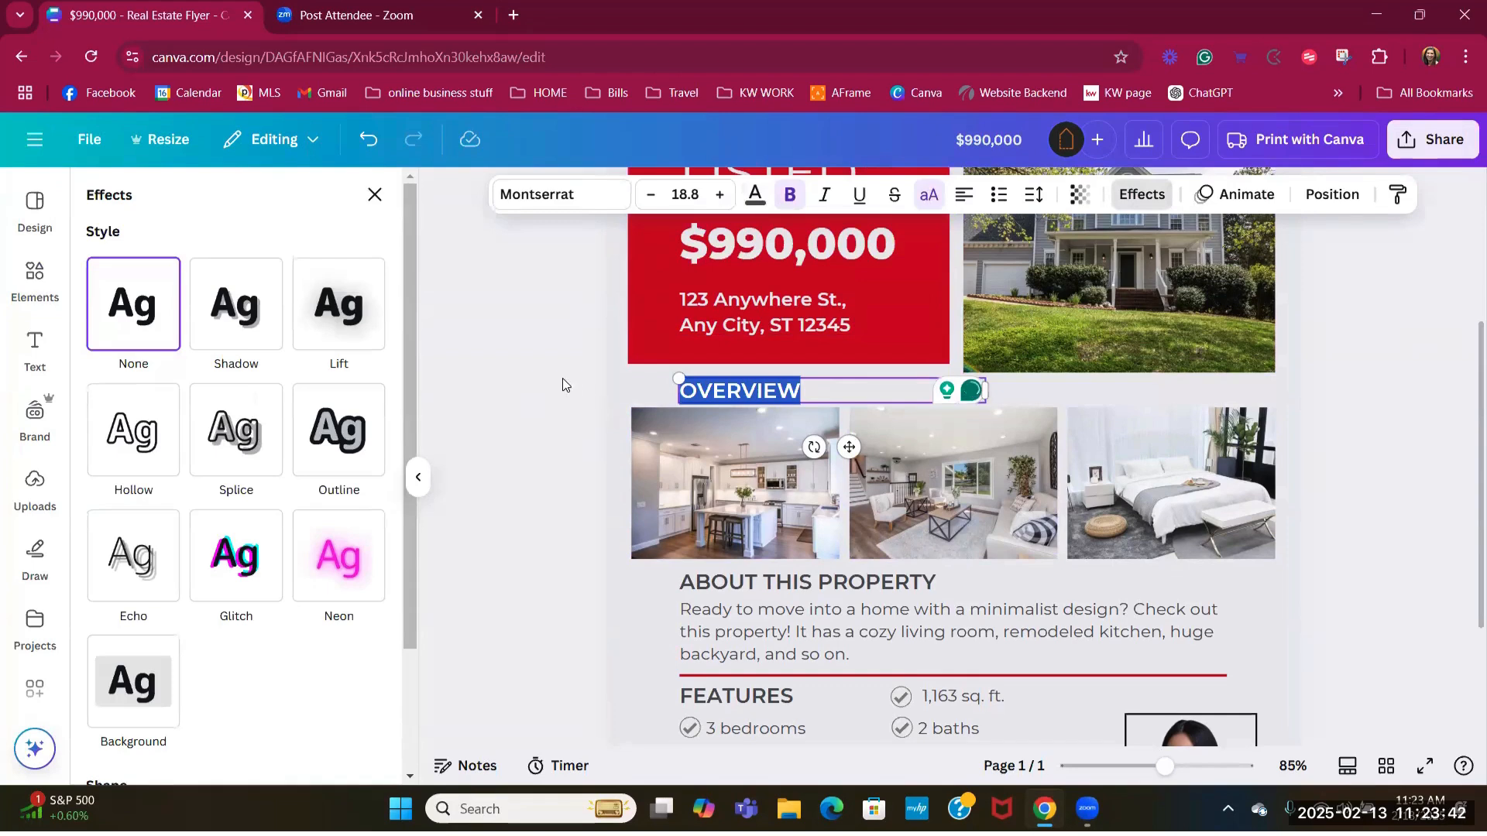
{"action": "left_click", "coordinate": [146, 430]}
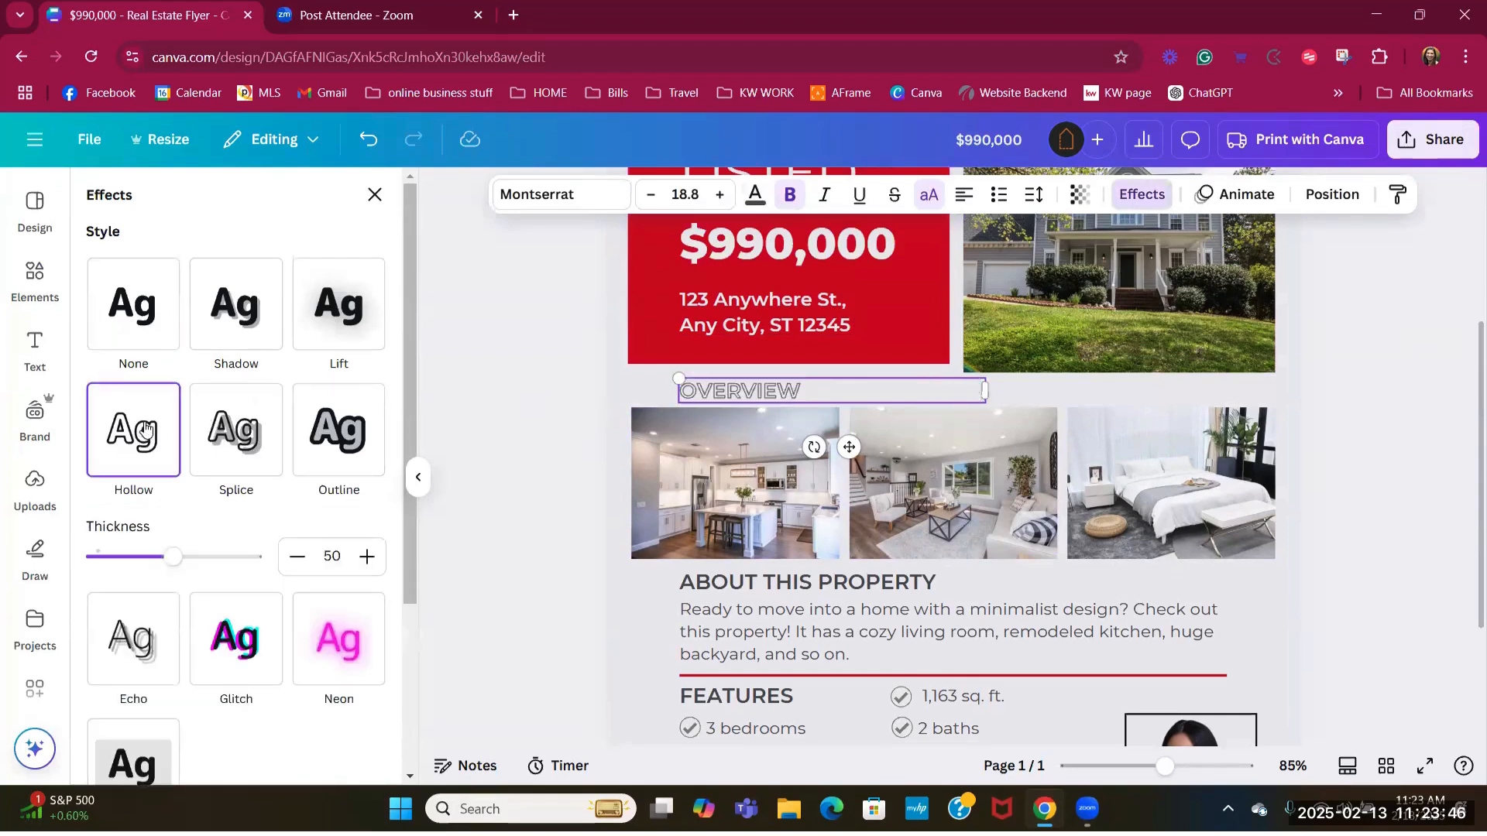
{"action": "left_click", "coordinate": [342, 319]}
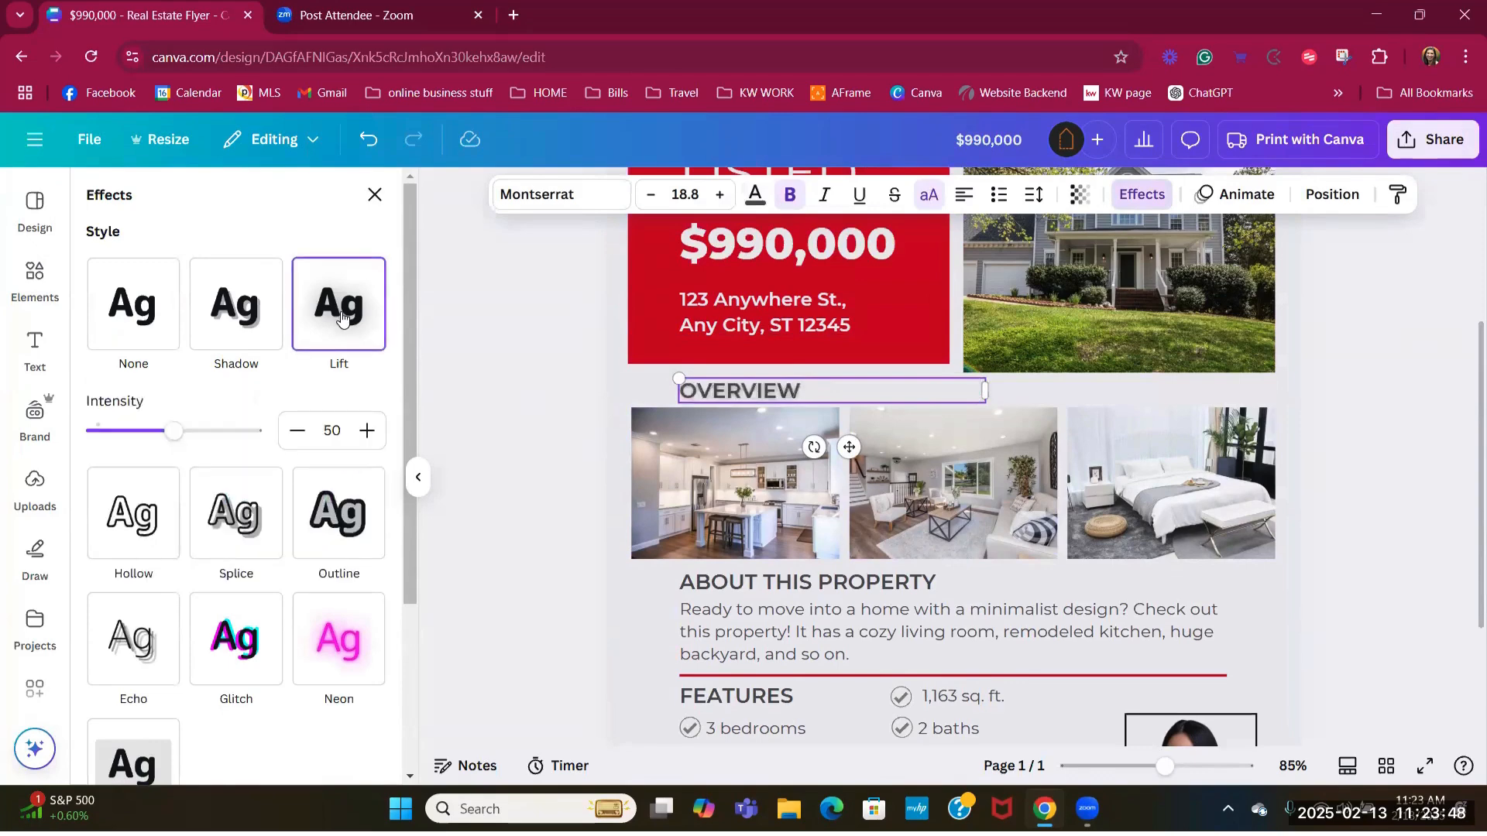
{"action": "left_click", "coordinate": [353, 643]}
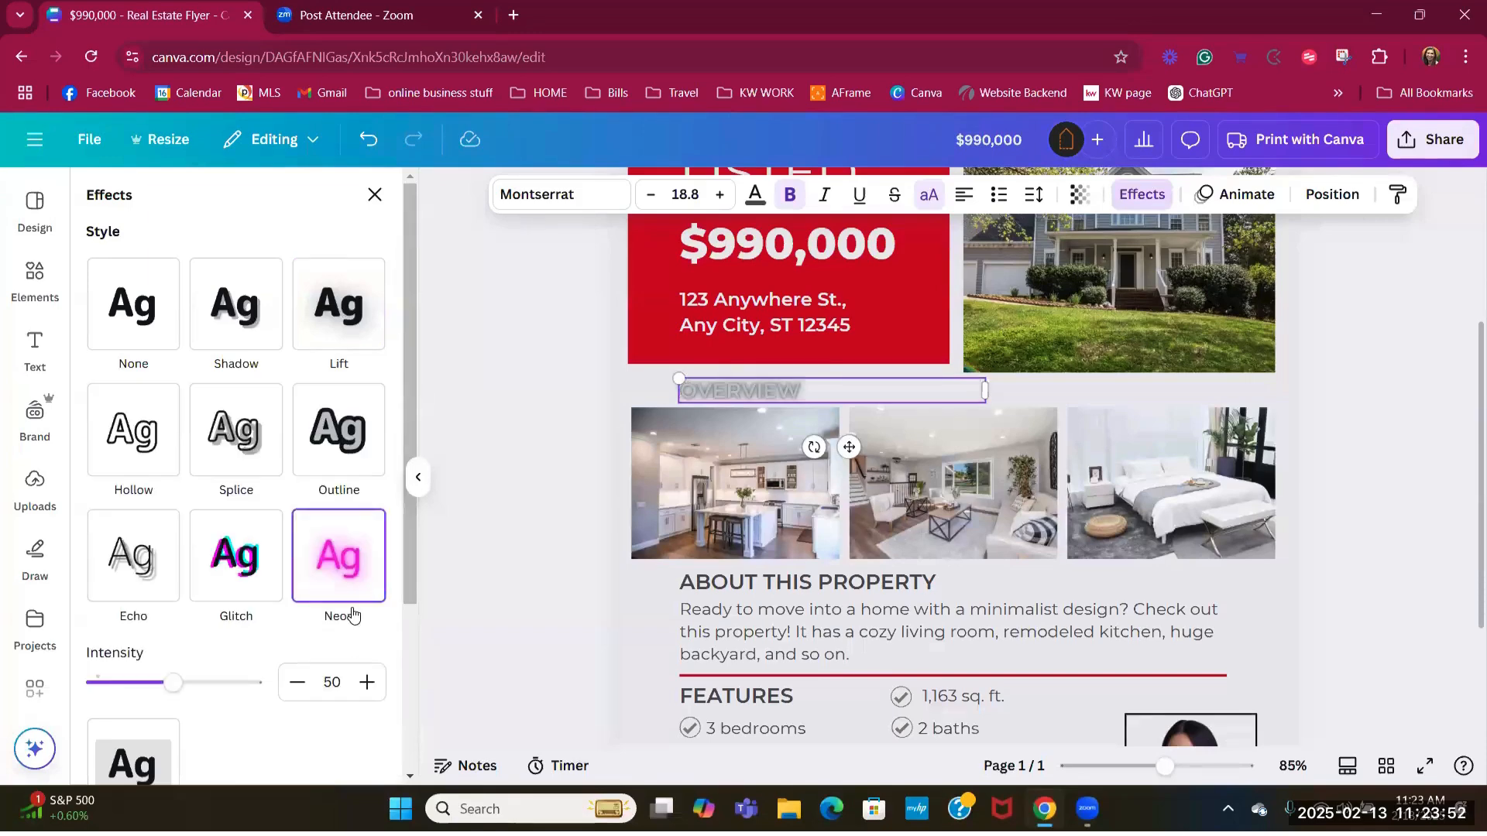
{"action": "scroll", "coordinate": [353, 612], "scroll_direction": "down", "scroll_amount": 3}
{"action": "scroll", "coordinate": [352, 614], "scroll_direction": "up", "scroll_amount": 3}
{"action": "left_click", "coordinate": [131, 299]}
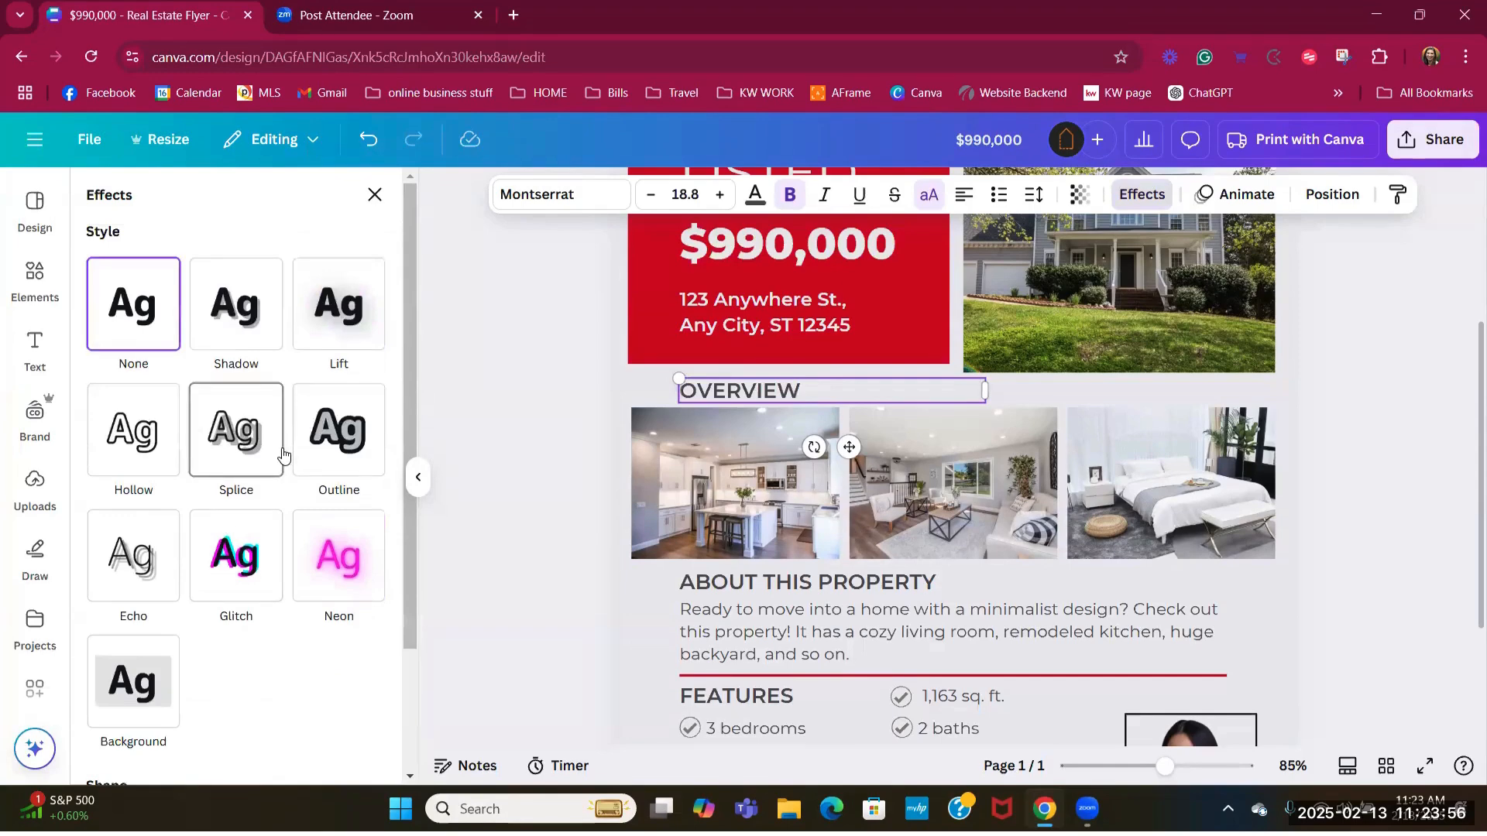
- Try the Curve shape on the OVERVIEW heading and reduce the curve until the text is straight again
{"action": "scroll", "coordinate": [282, 454], "scroll_direction": "down", "scroll_amount": 2}
{"action": "left_click", "coordinate": [239, 696]}
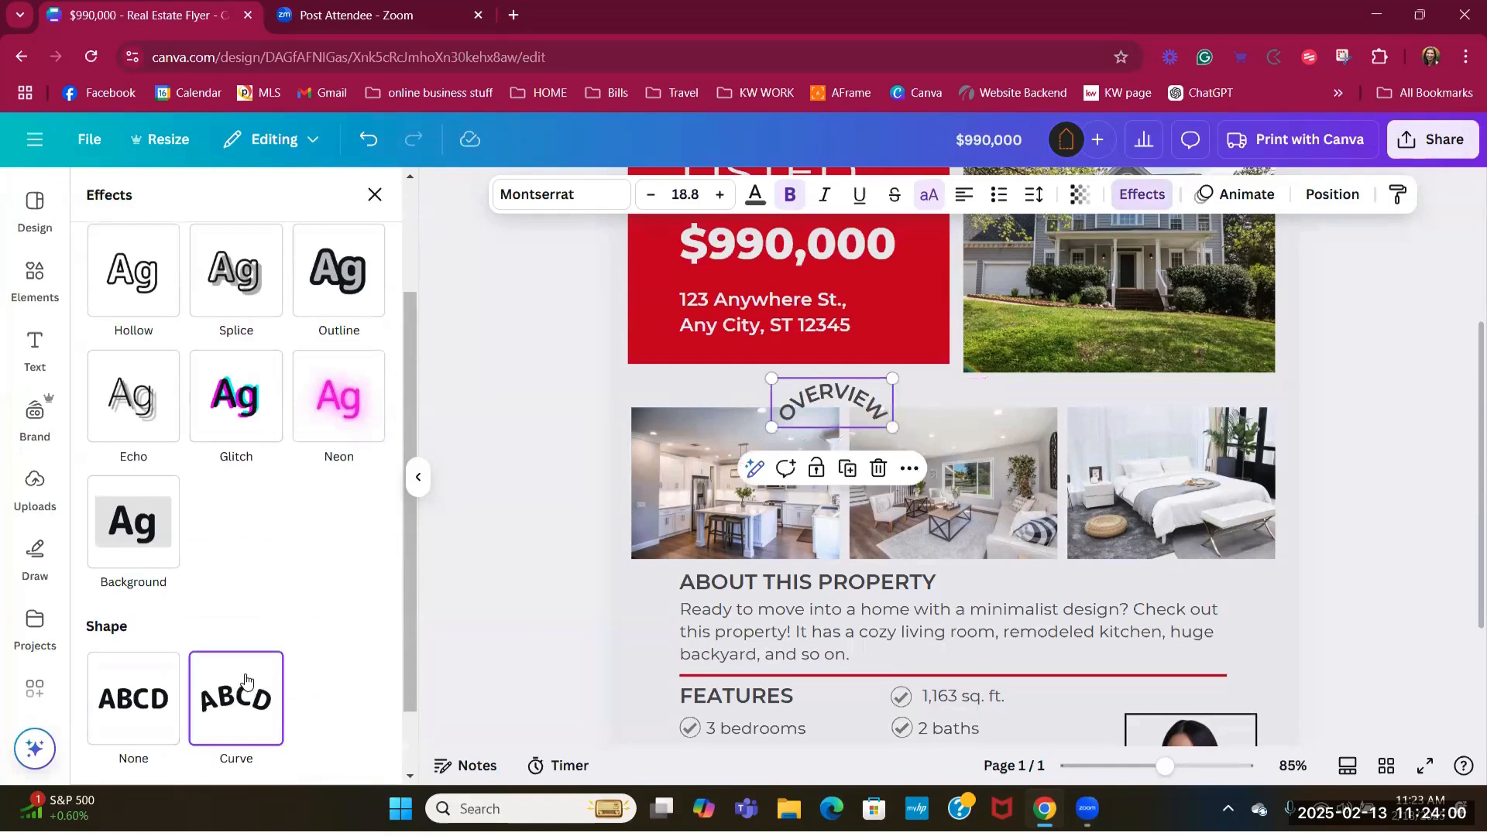
{"action": "left_click", "coordinate": [129, 690]}
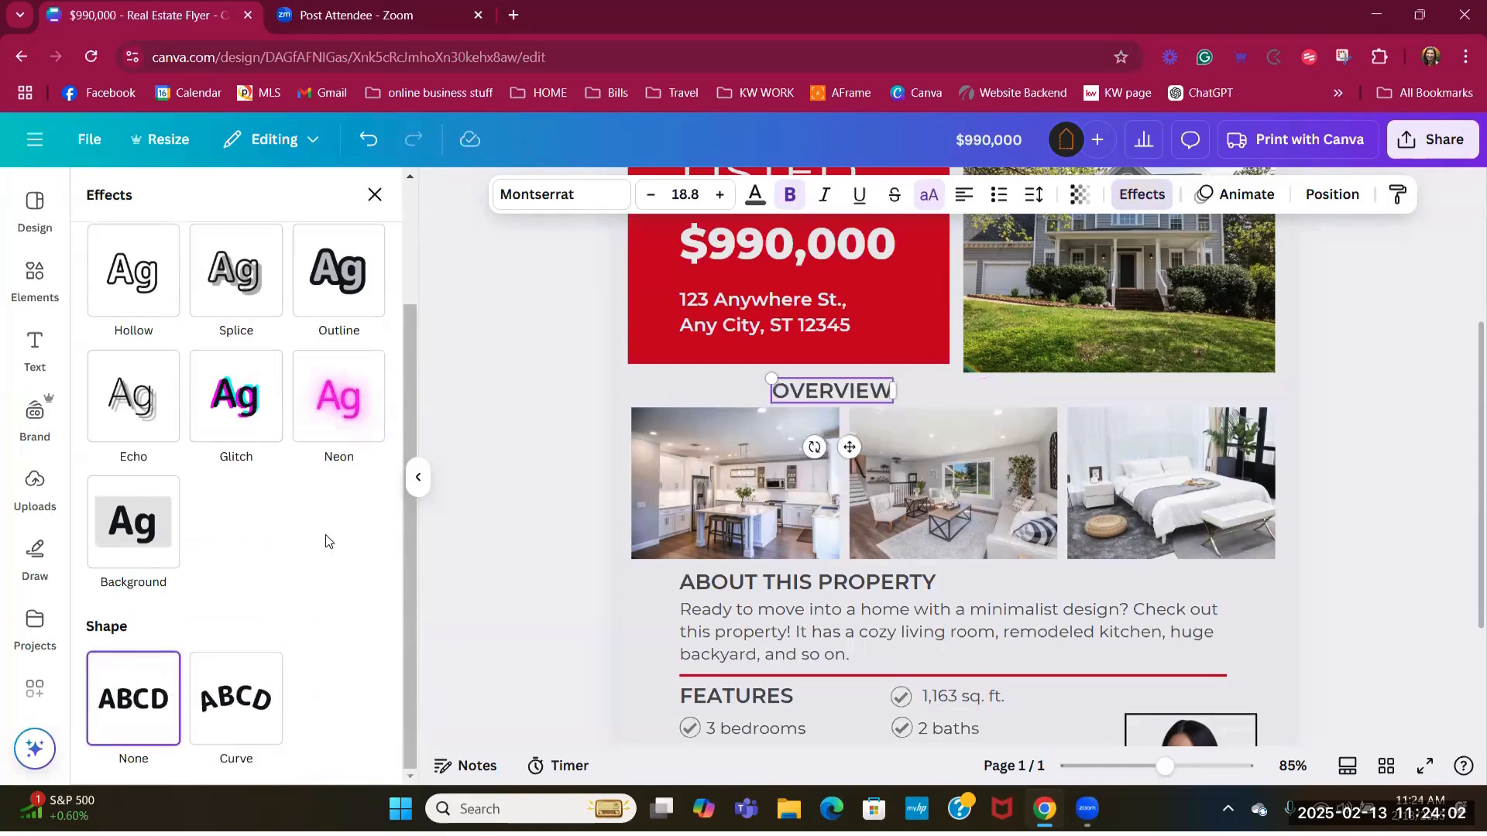
{"action": "left_click", "coordinate": [240, 701]}
{"action": "scroll", "coordinate": [333, 556], "scroll_direction": "down", "scroll_amount": 1}
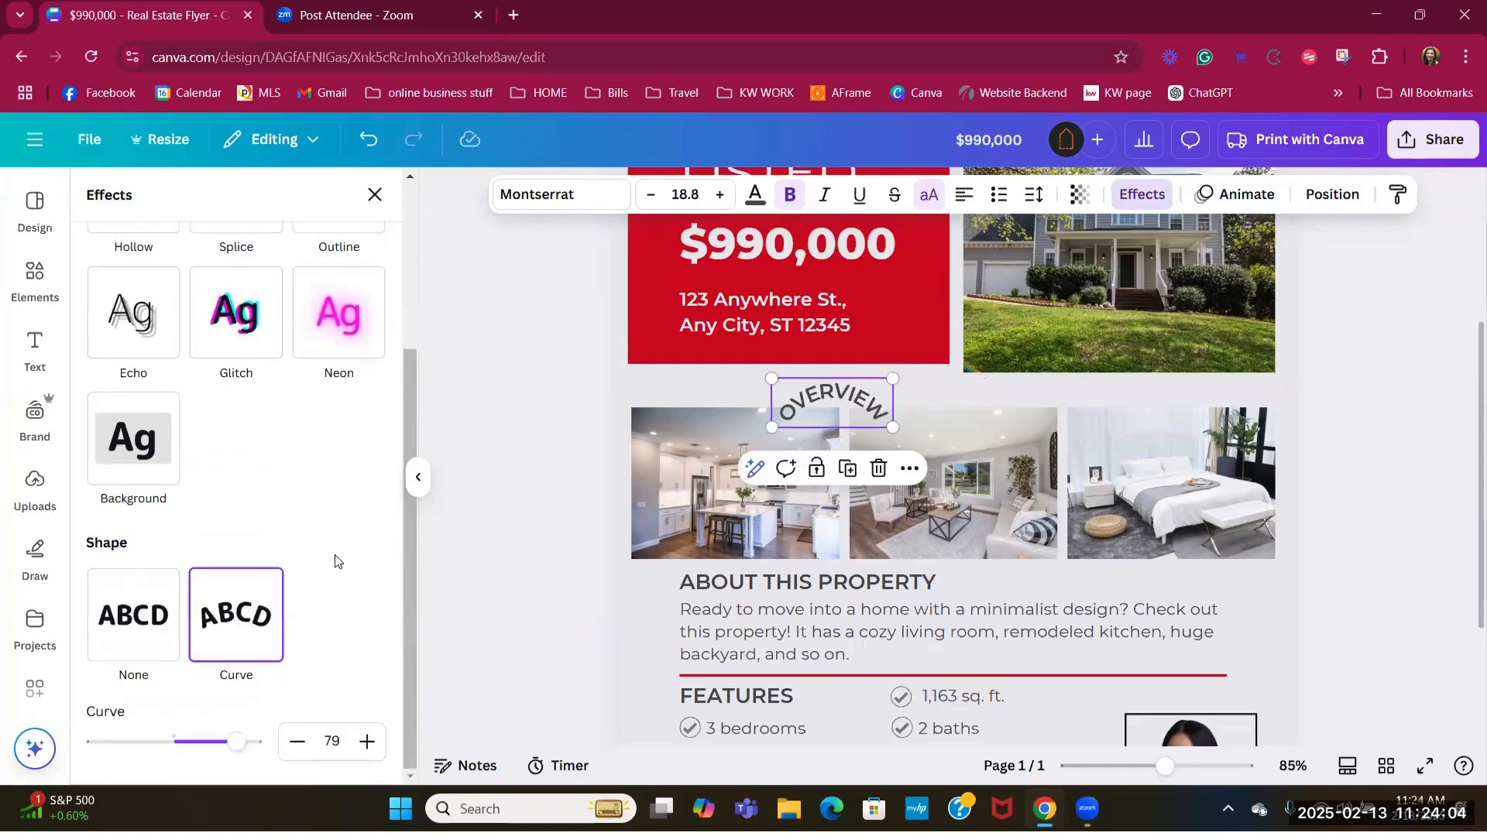
{"action": "left_click_drag", "start_coordinate": [234, 740], "coordinate": [173, 740]}
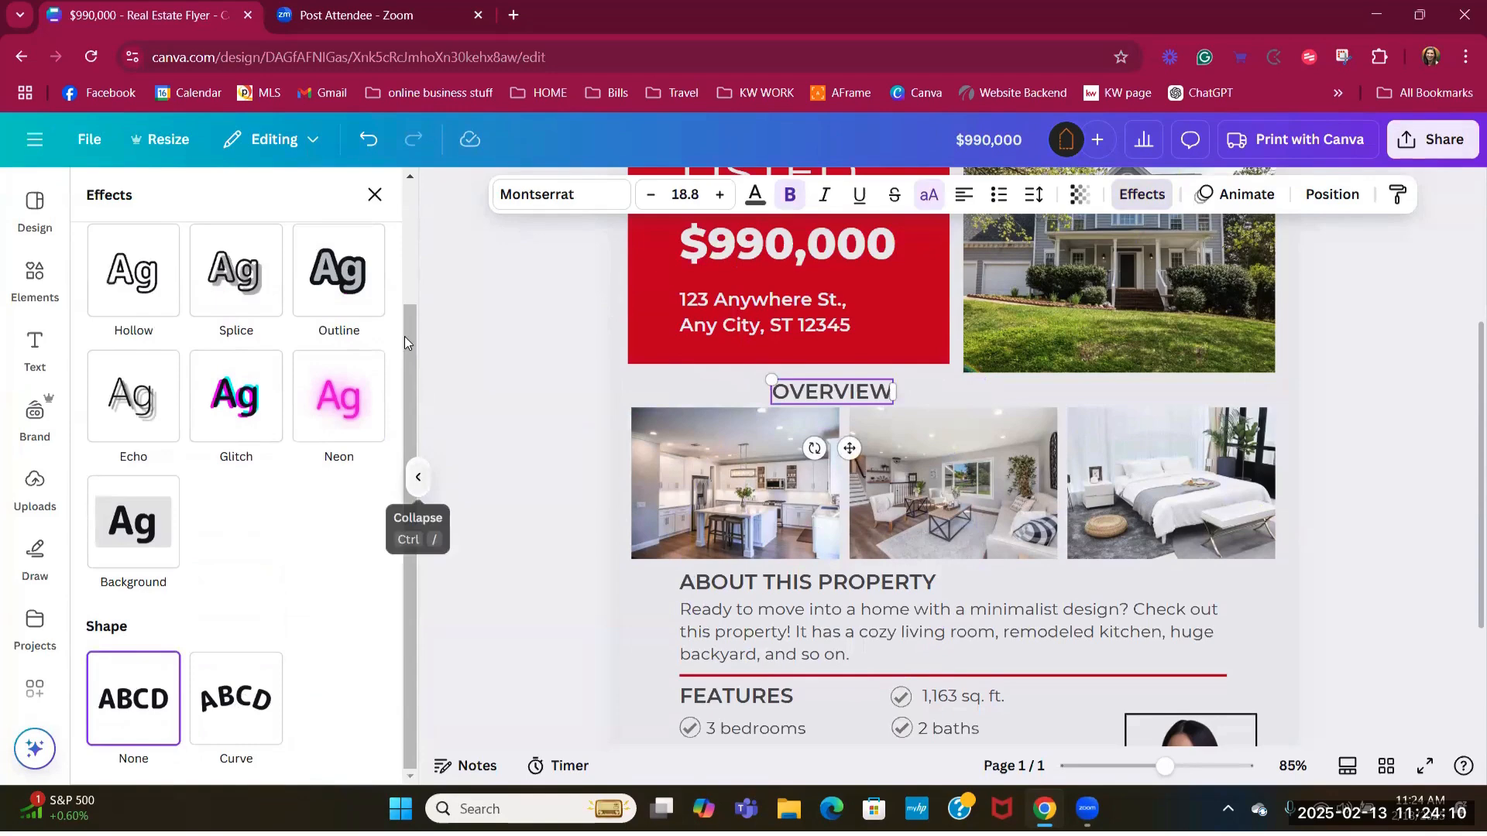
- Try the Myst and Latte filters on the bedroom photo, reset its filter to None and leave its editing options
{"action": "scroll", "coordinate": [412, 259], "scroll_direction": "up", "scroll_amount": 3}
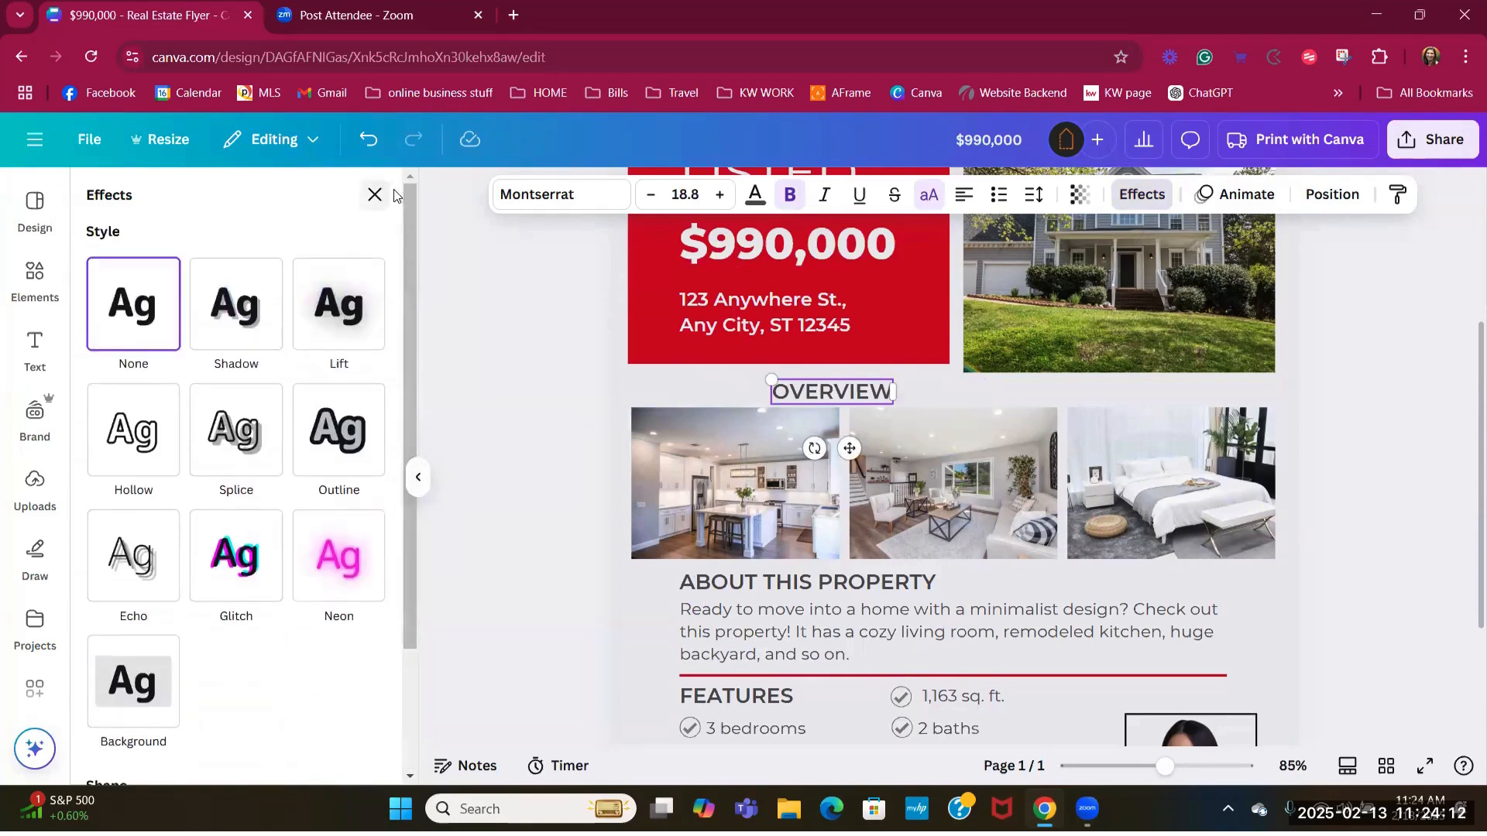
{"action": "left_click", "coordinate": [376, 194]}
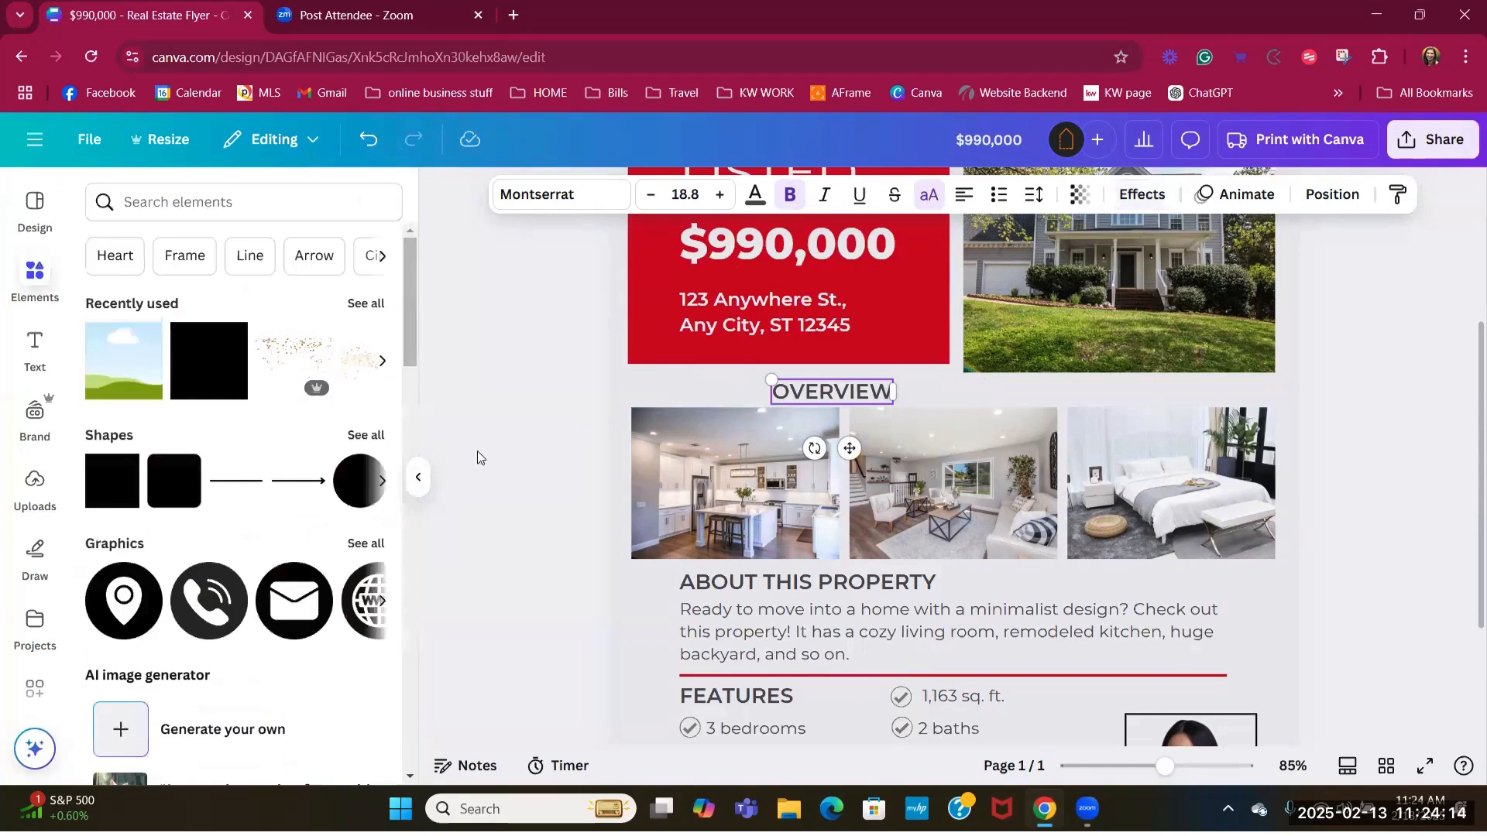
{"action": "left_click", "coordinate": [1162, 518]}
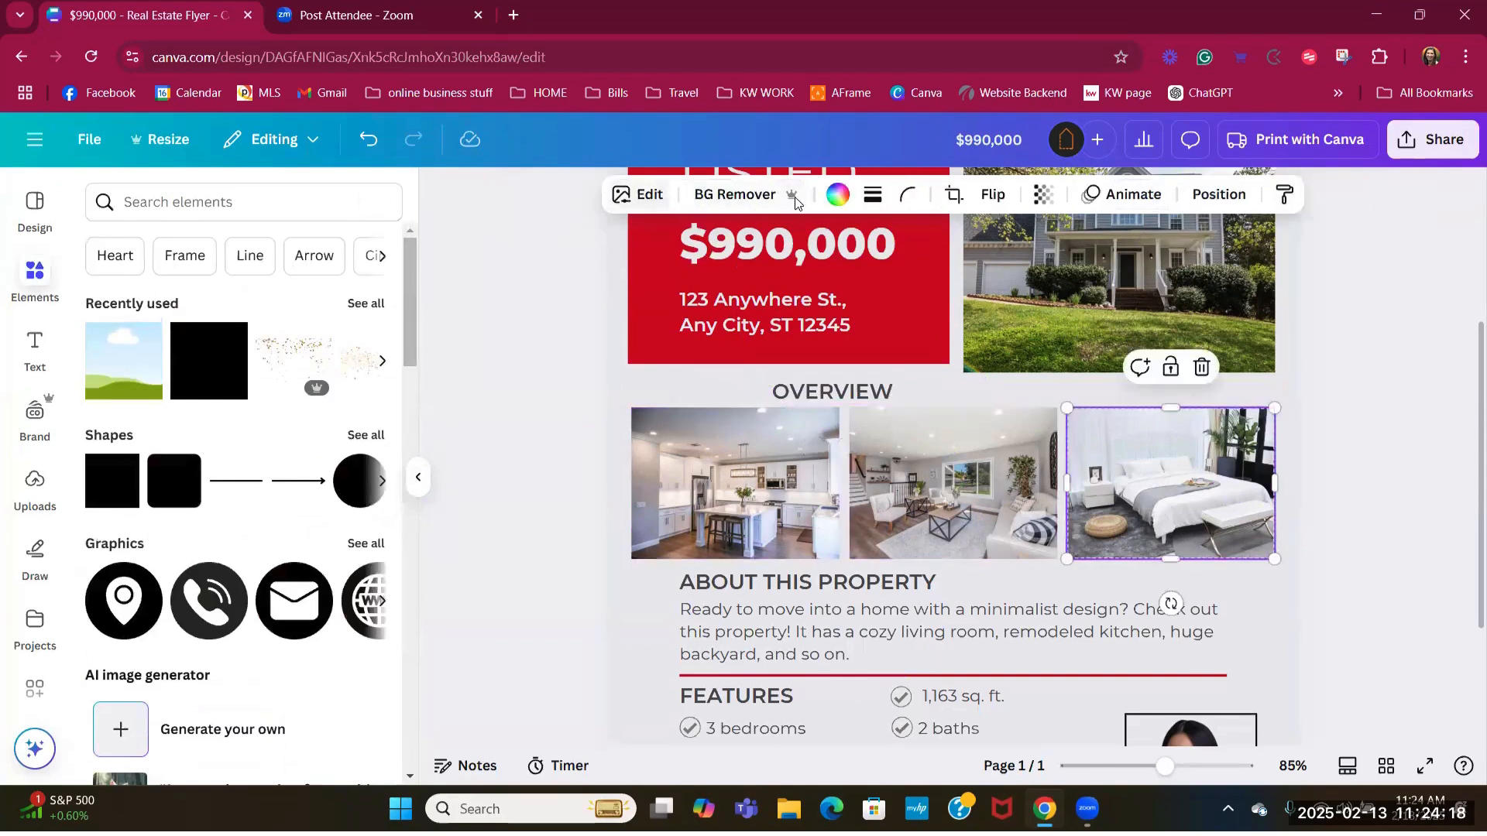
{"action": "left_click", "coordinate": [645, 195]}
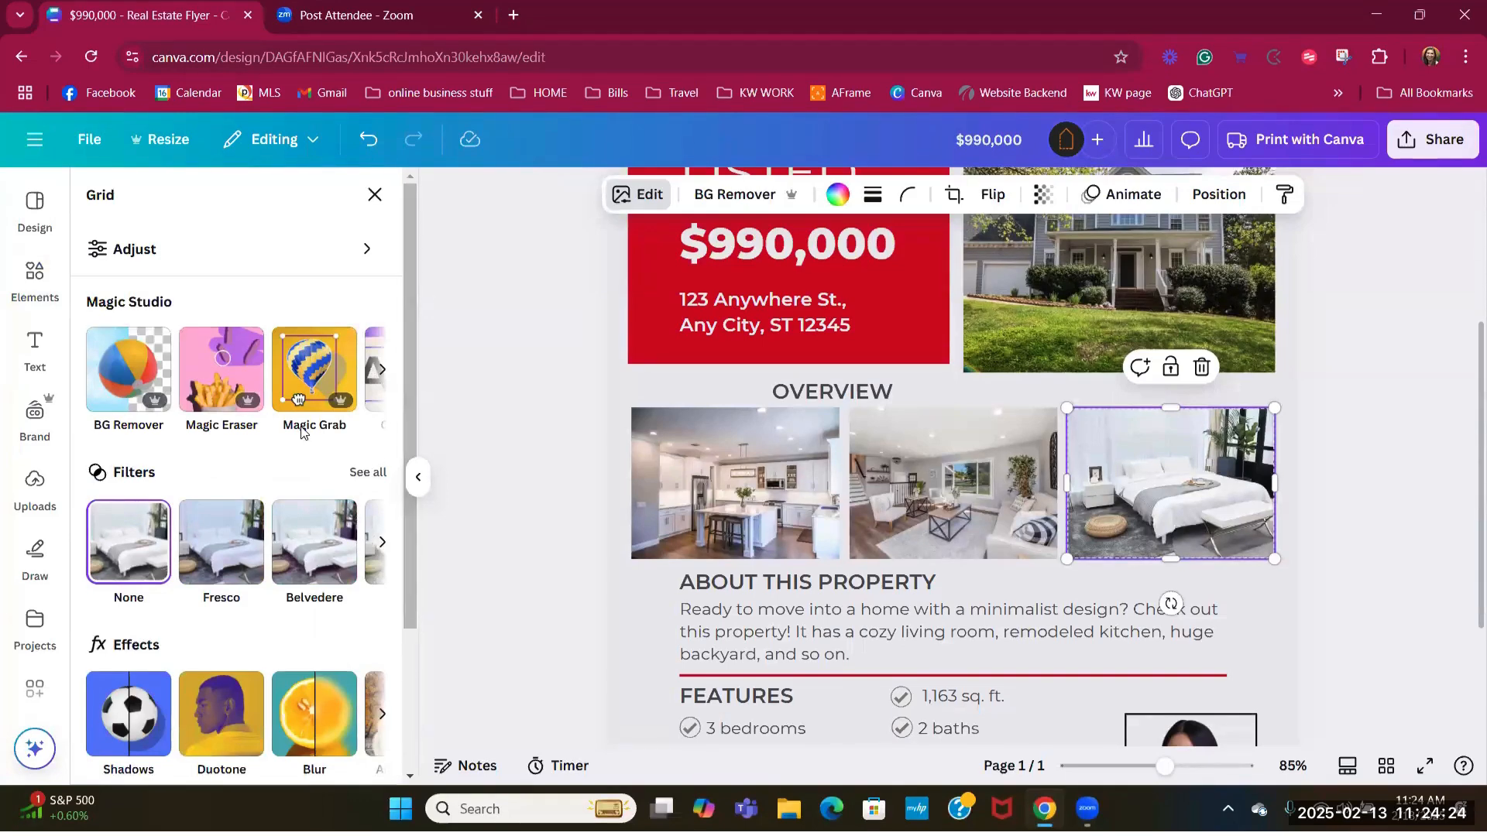
{"action": "left_click", "coordinate": [356, 473]}
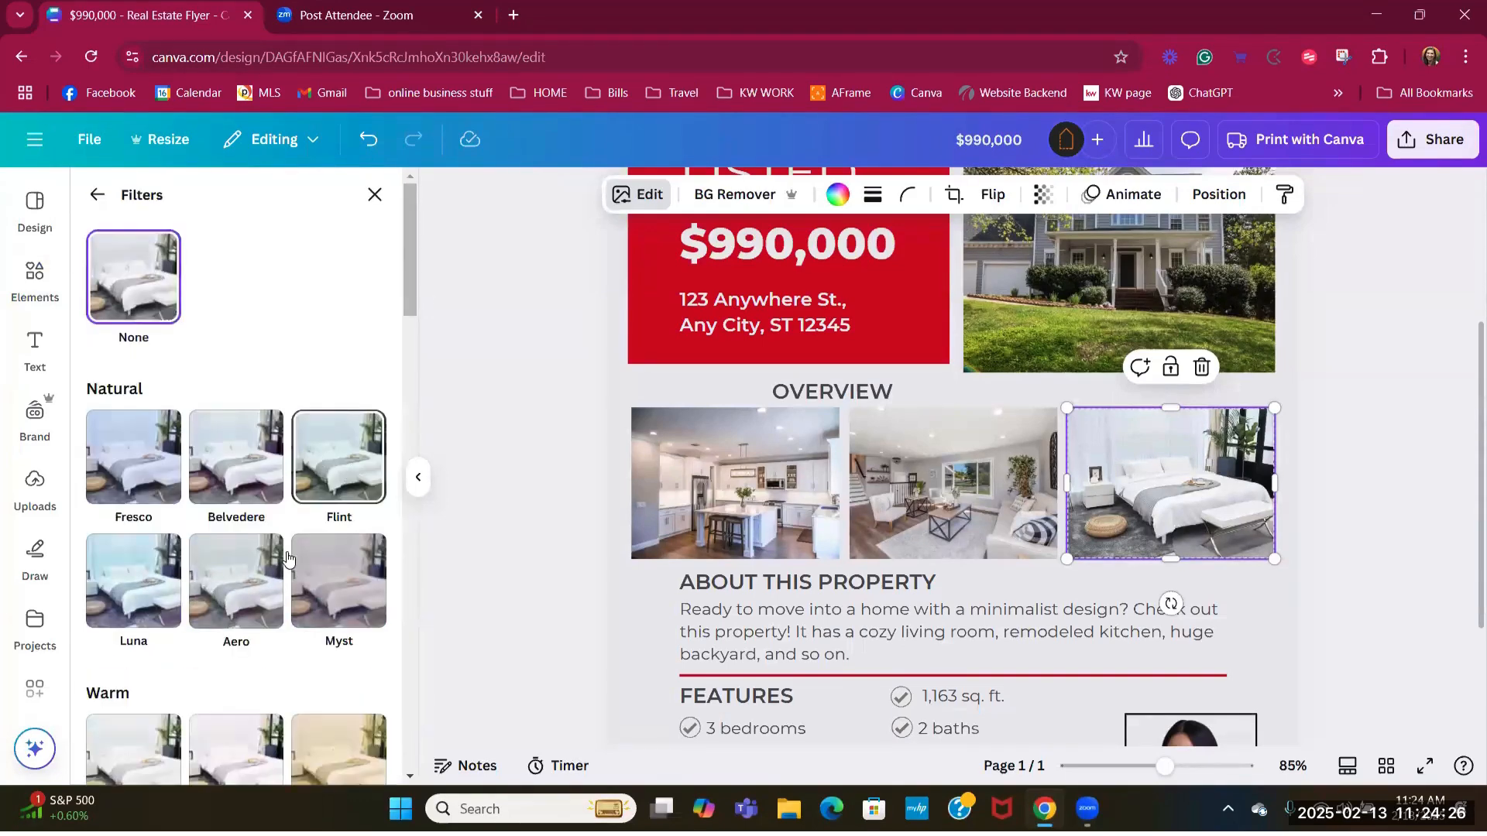
{"action": "left_click", "coordinate": [347, 590]}
{"action": "scroll", "coordinate": [344, 584], "scroll_direction": "down", "scroll_amount": 4}
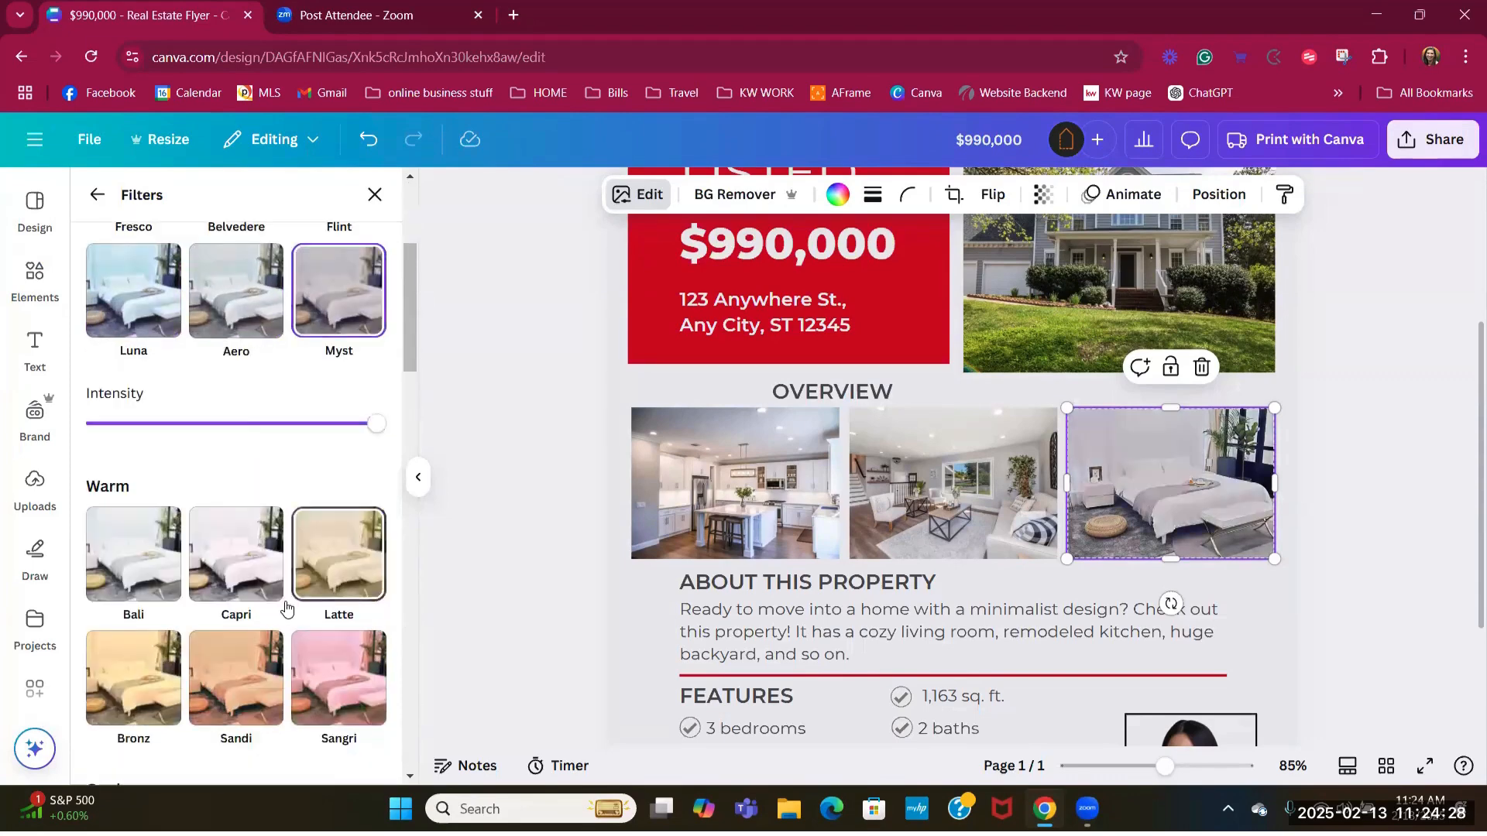
{"action": "left_click", "coordinate": [331, 579]}
{"action": "scroll", "coordinate": [202, 395], "scroll_direction": "up", "scroll_amount": 4}
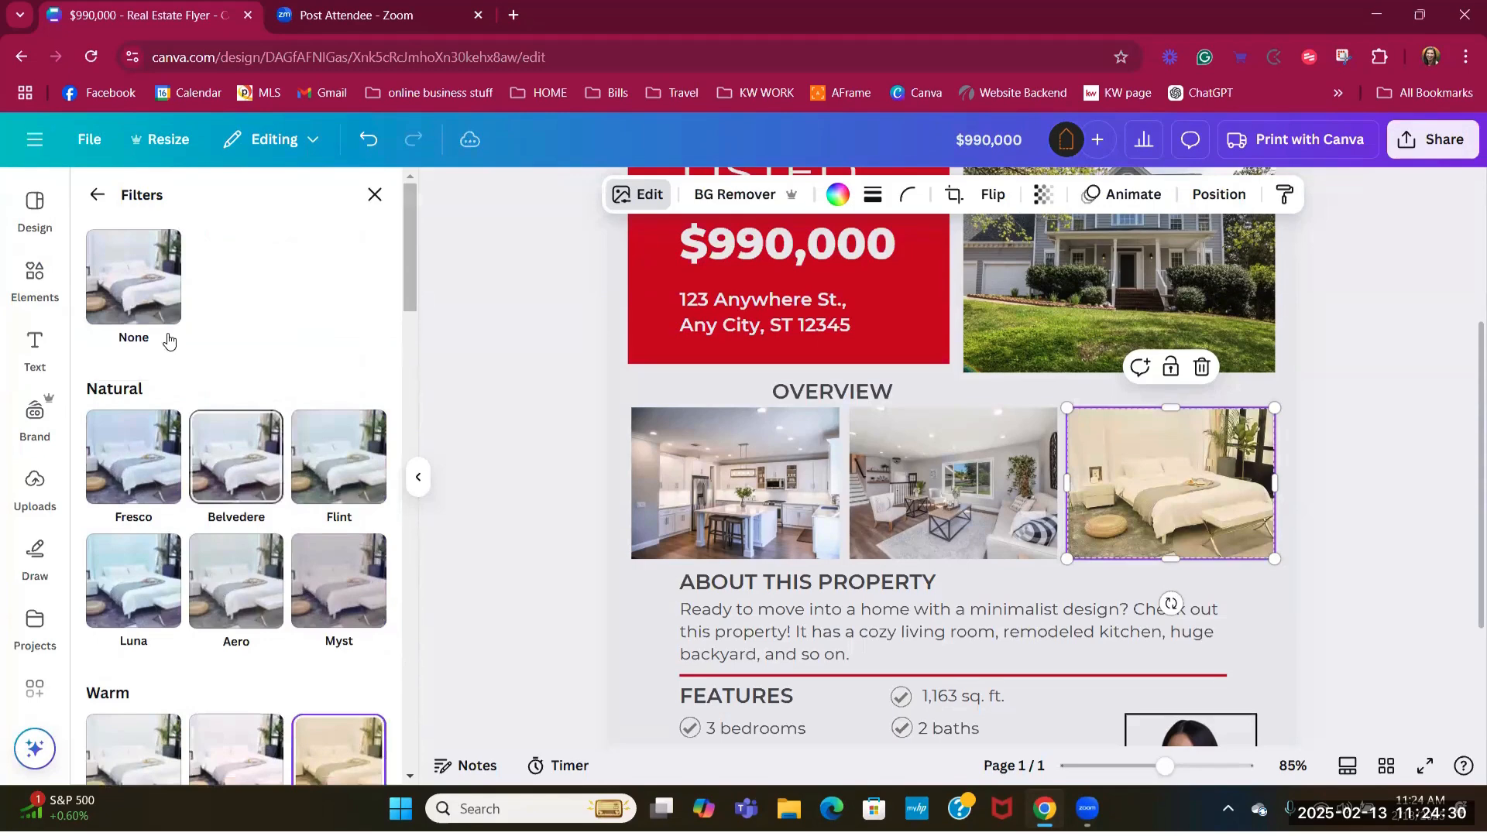
{"action": "left_click", "coordinate": [159, 271]}
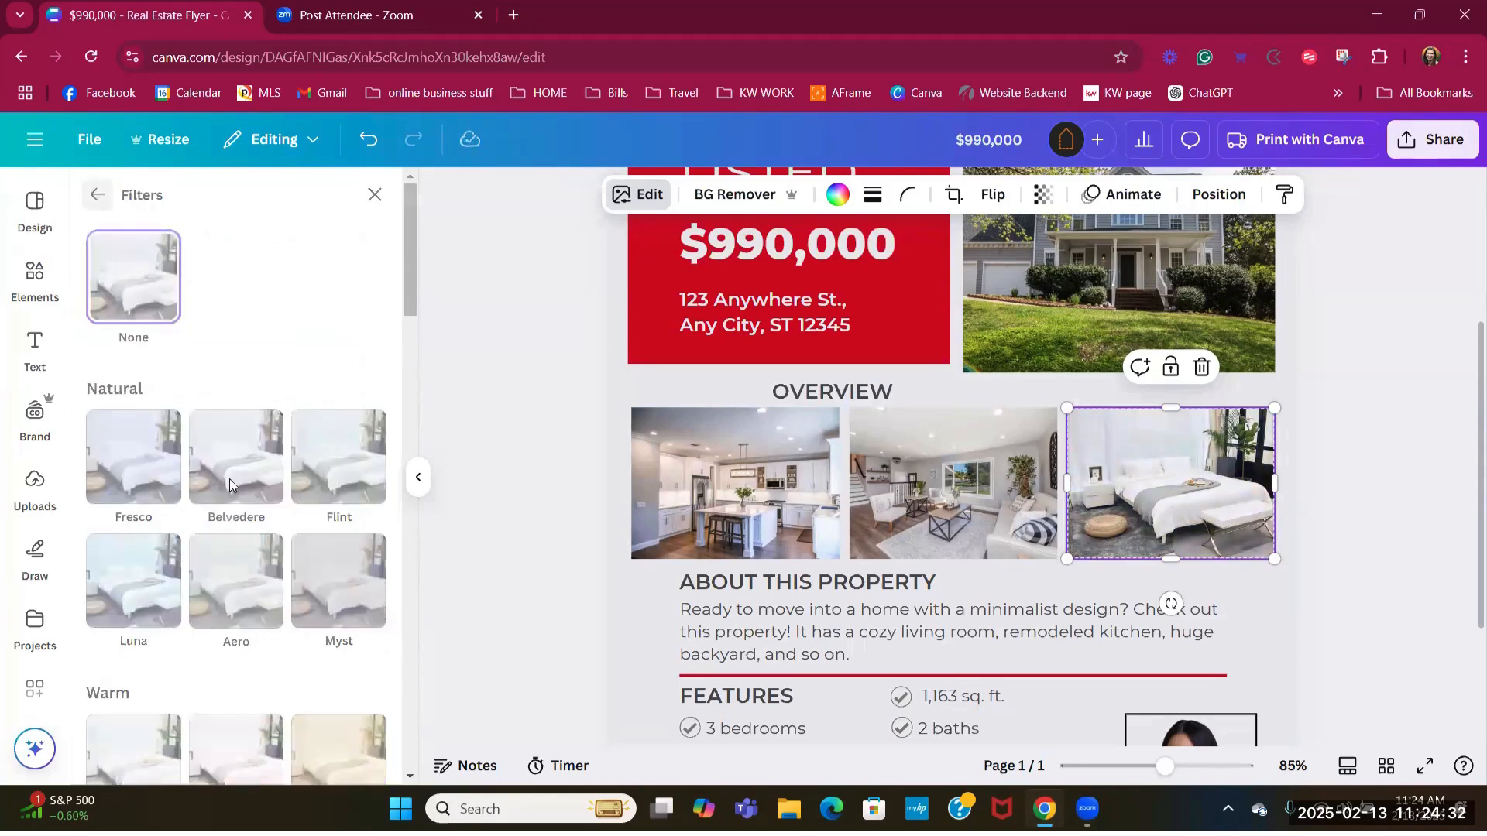
{"action": "scroll", "coordinate": [289, 464], "scroll_direction": "down", "scroll_amount": 3}
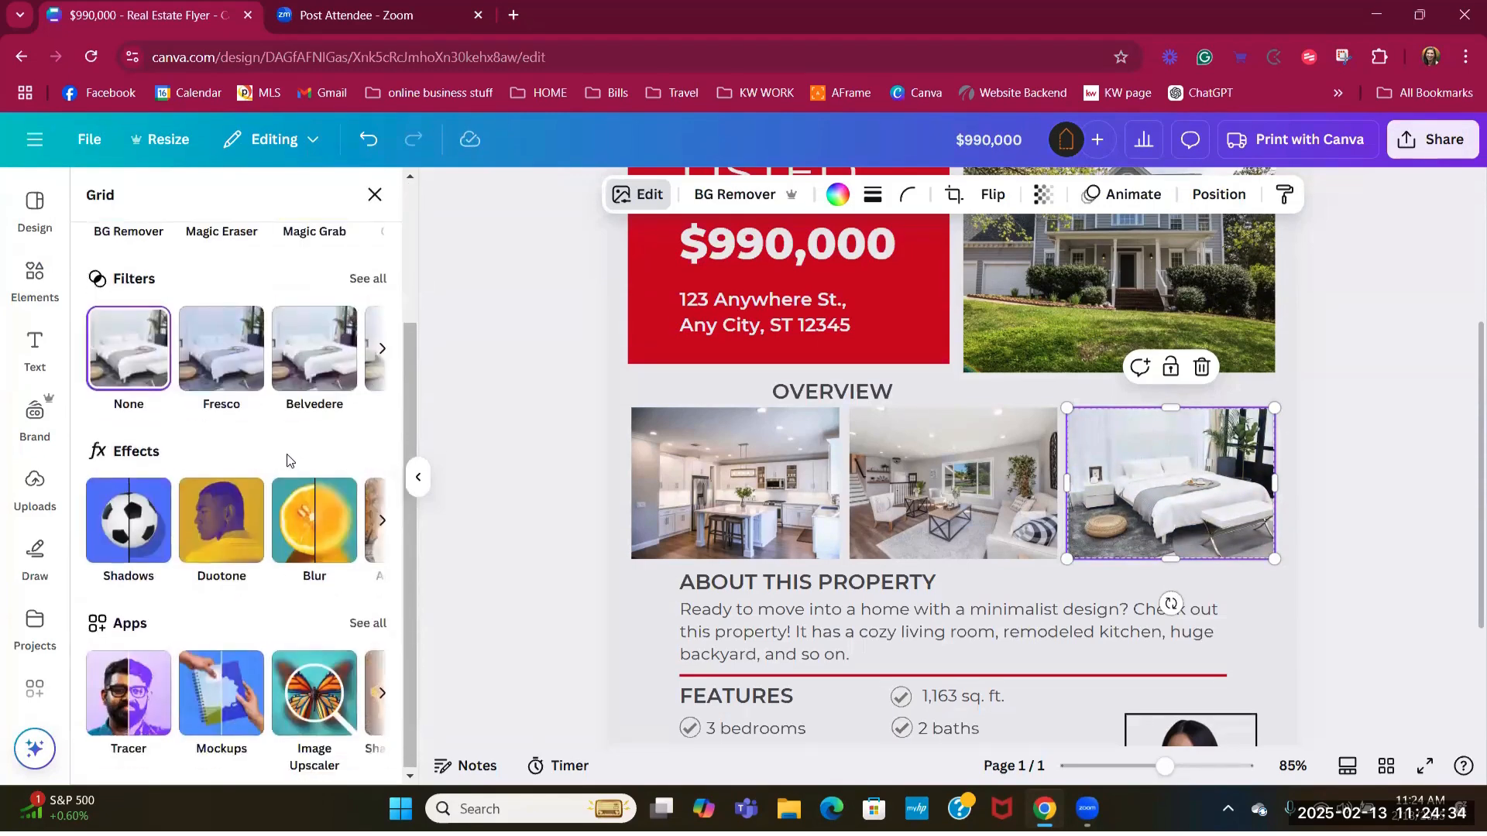
{"action": "scroll", "coordinate": [287, 460], "scroll_direction": "up", "scroll_amount": 2}
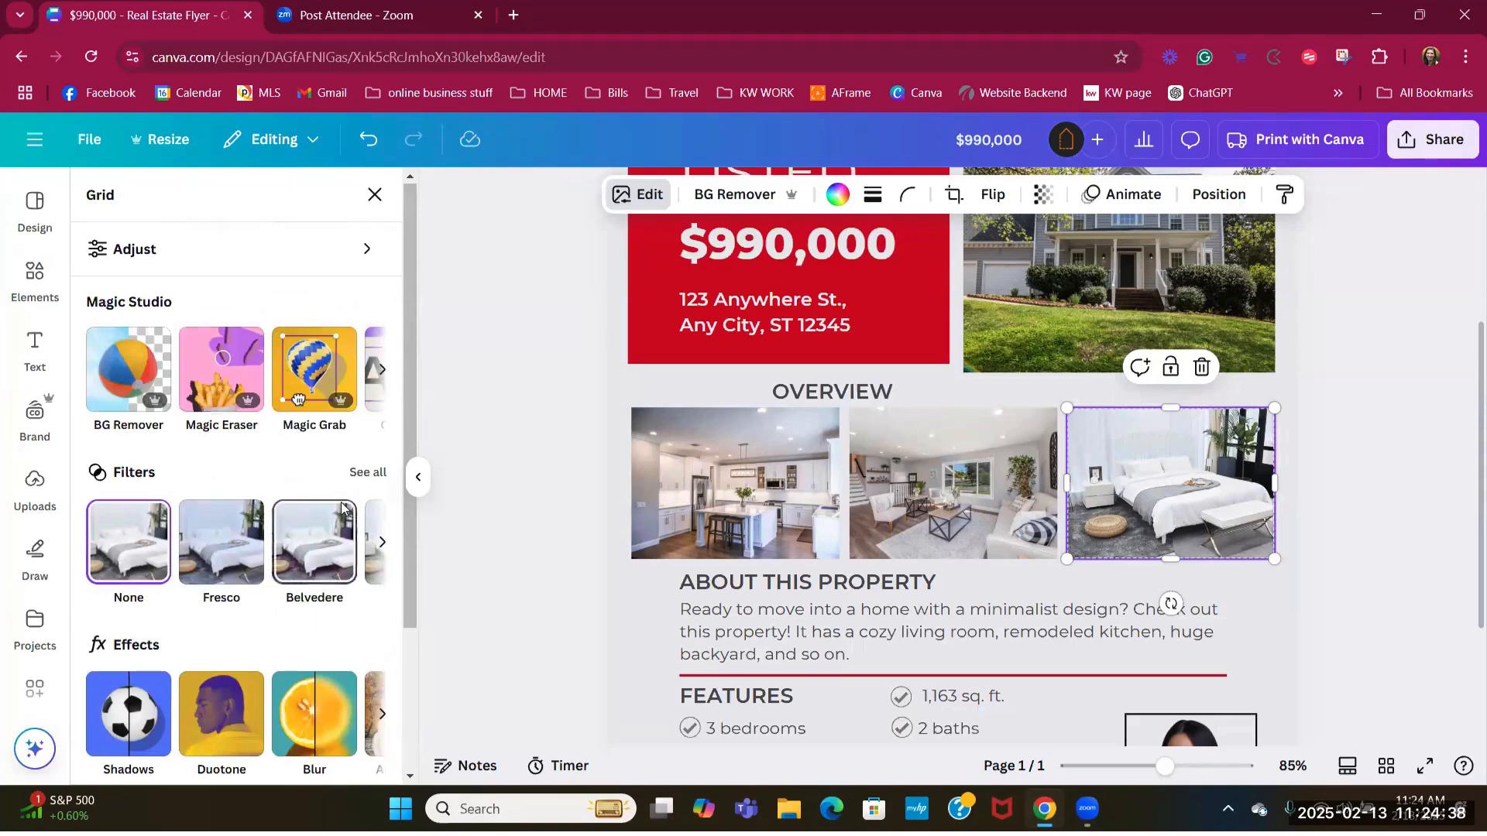
{"action": "left_click", "coordinate": [1387, 591]}
- Add a square shape and fit it over the agent headshot at about 1.67 × 1.75 in
{"action": "scroll", "coordinate": [1316, 592], "scroll_direction": "down", "scroll_amount": 3}
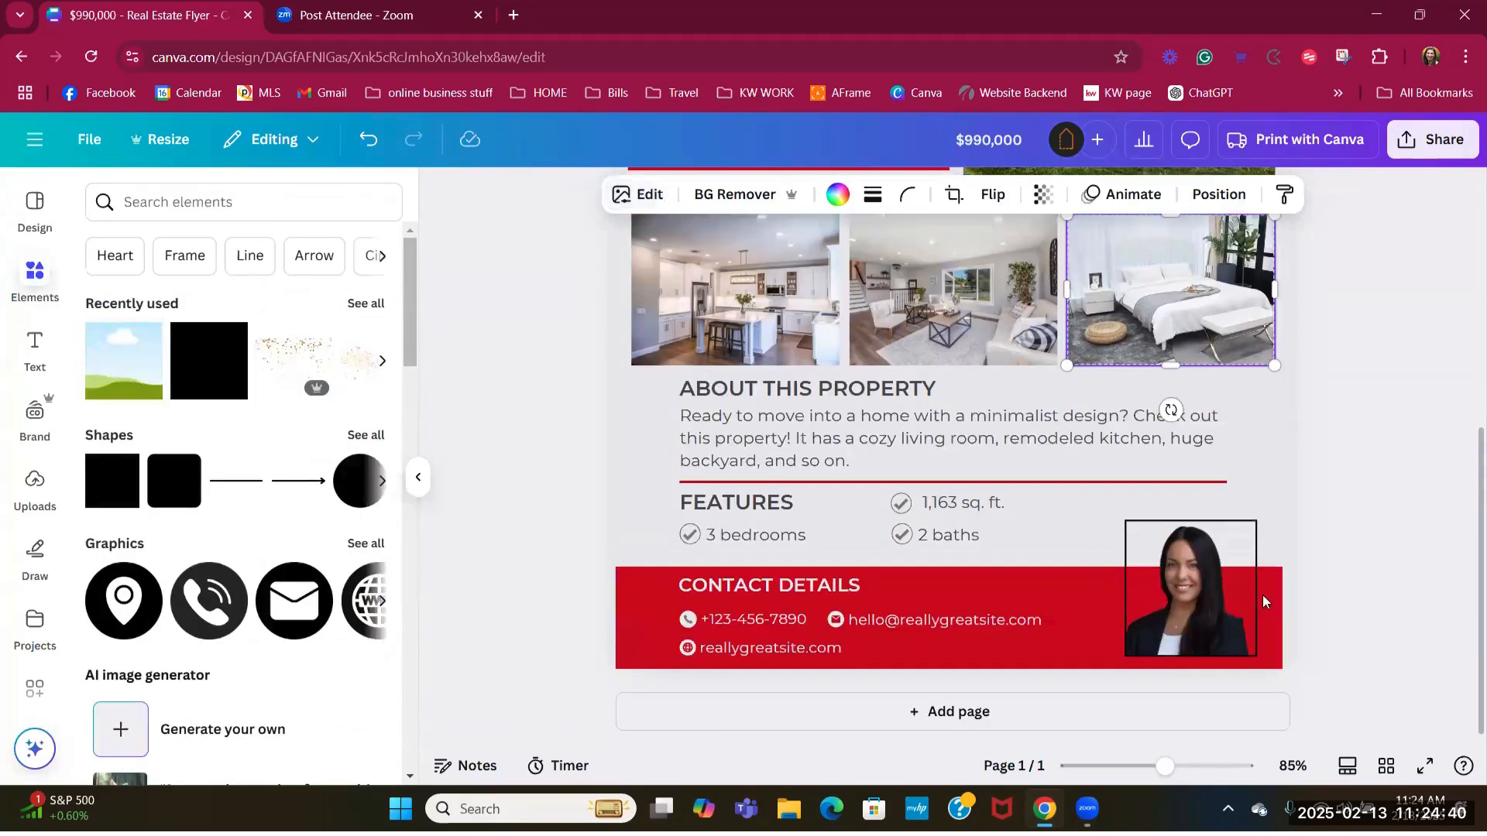
{"action": "left_click", "coordinate": [1226, 597]}
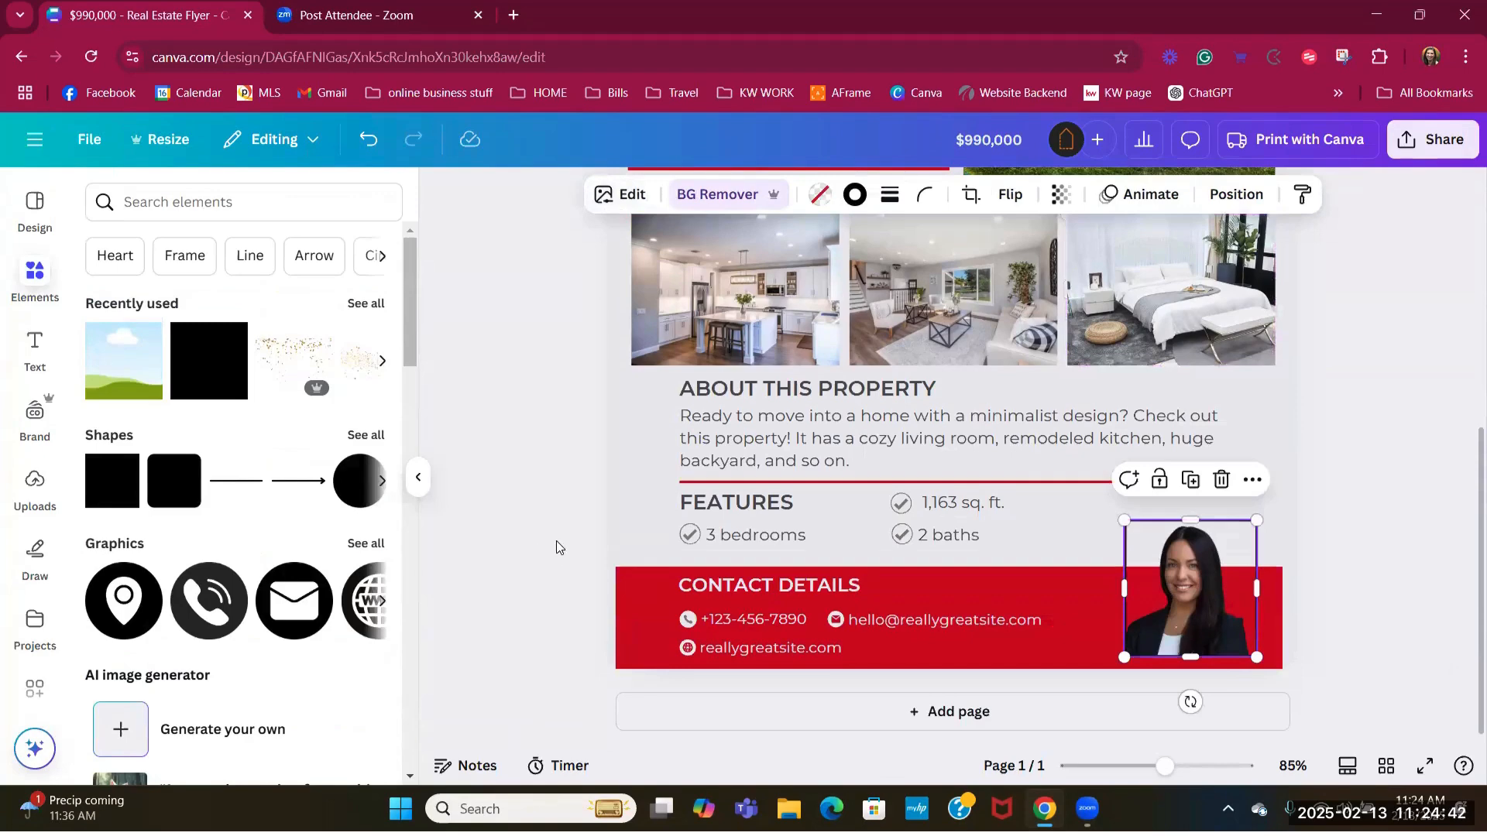
{"action": "left_click", "coordinate": [208, 370]}
{"action": "double_click", "coordinate": [953, 295]}
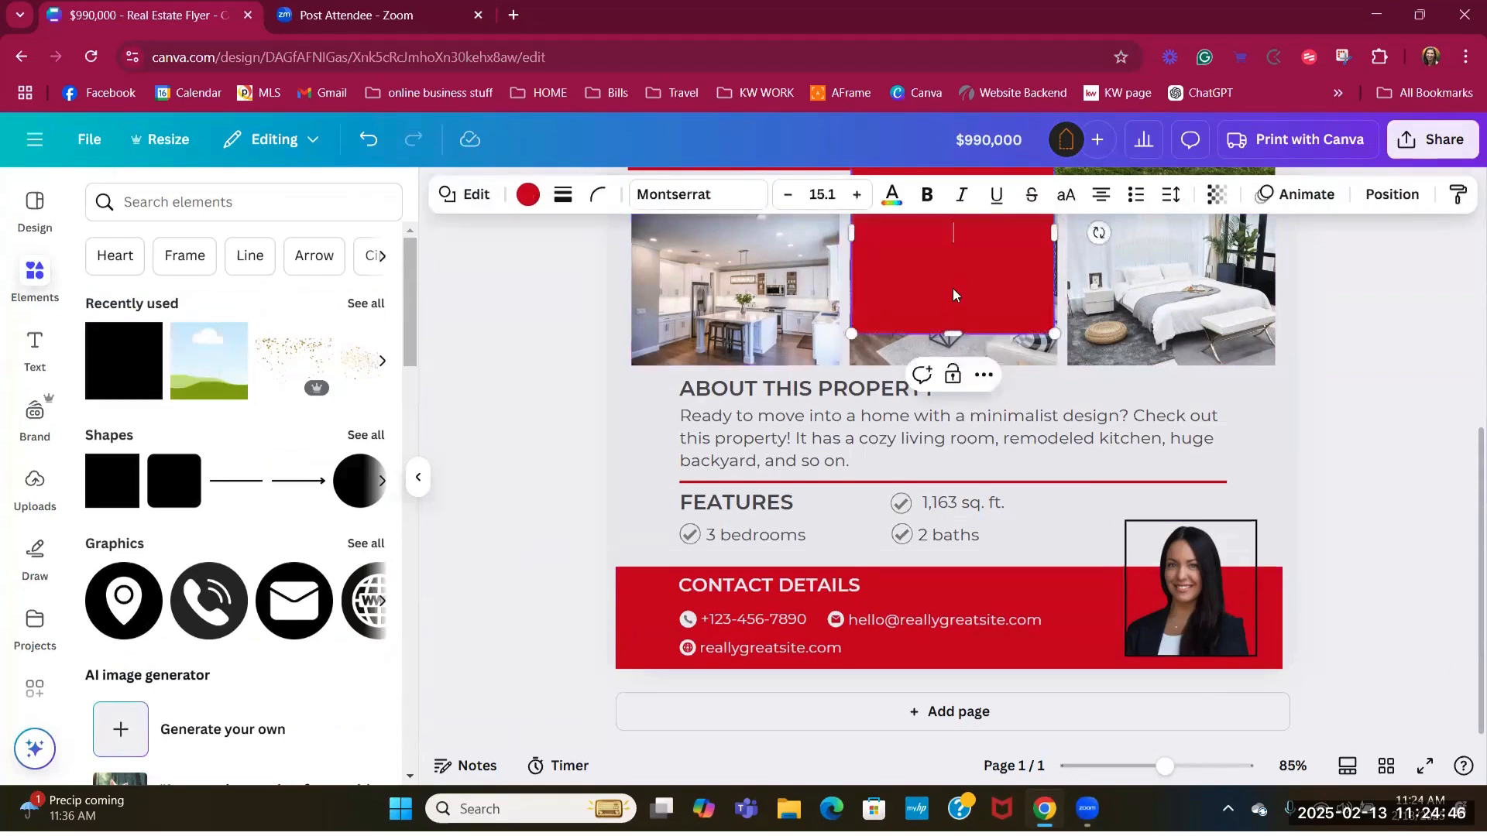
{"action": "left_click_drag", "start_coordinate": [944, 287], "coordinate": [1218, 606]}
{"action": "left_click_drag", "start_coordinate": [1327, 455], "coordinate": [1302, 517]}
{"action": "left_click_drag", "start_coordinate": [1303, 584], "coordinate": [1256, 585]}
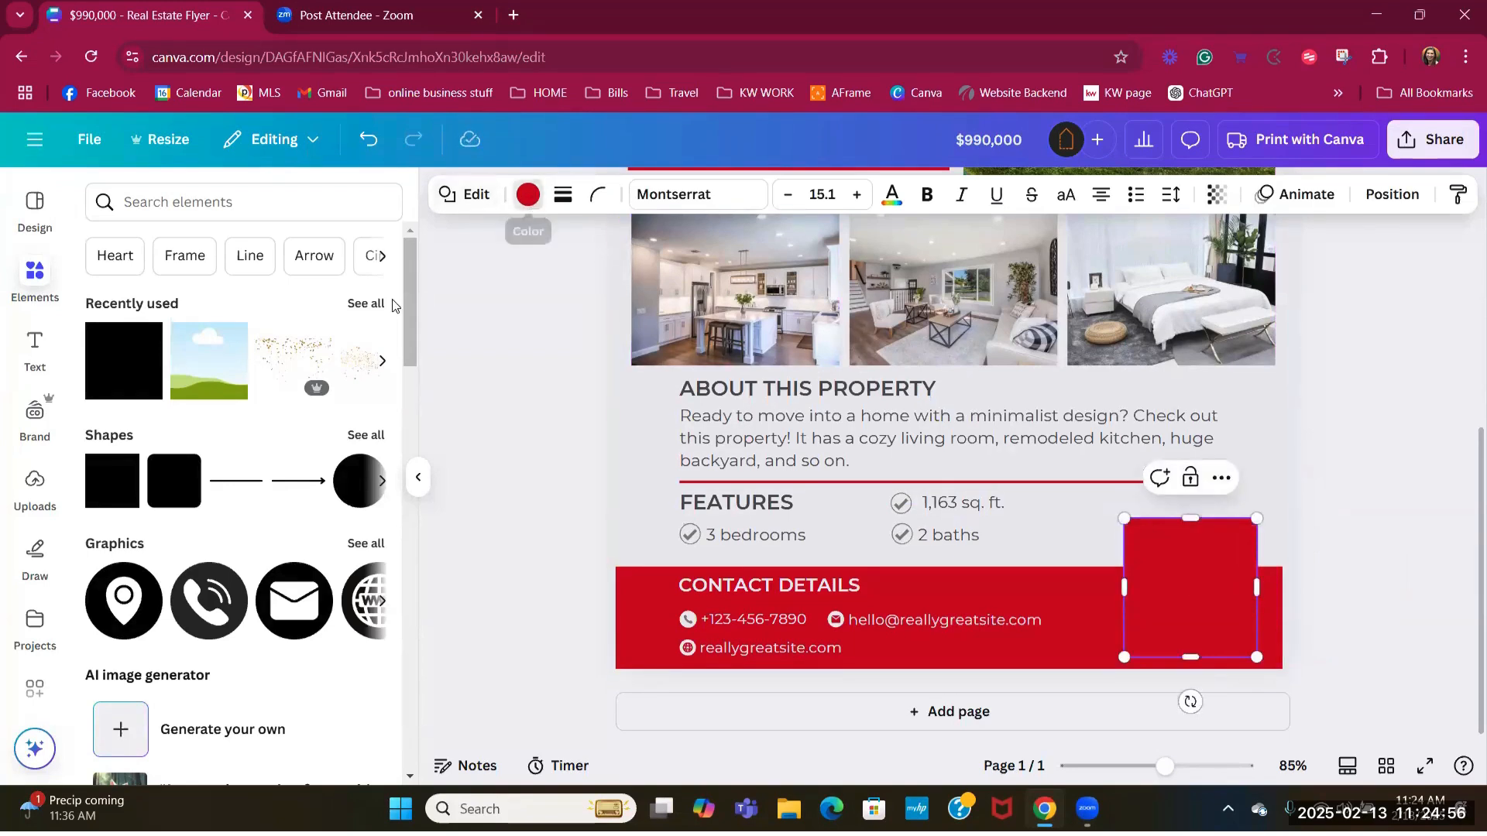
- Recolor the square over the headshot with the document's grey and send it to the back, behind the headshot
{"action": "left_click", "coordinate": [528, 196]}
{"action": "left_click", "coordinate": [327, 352]}
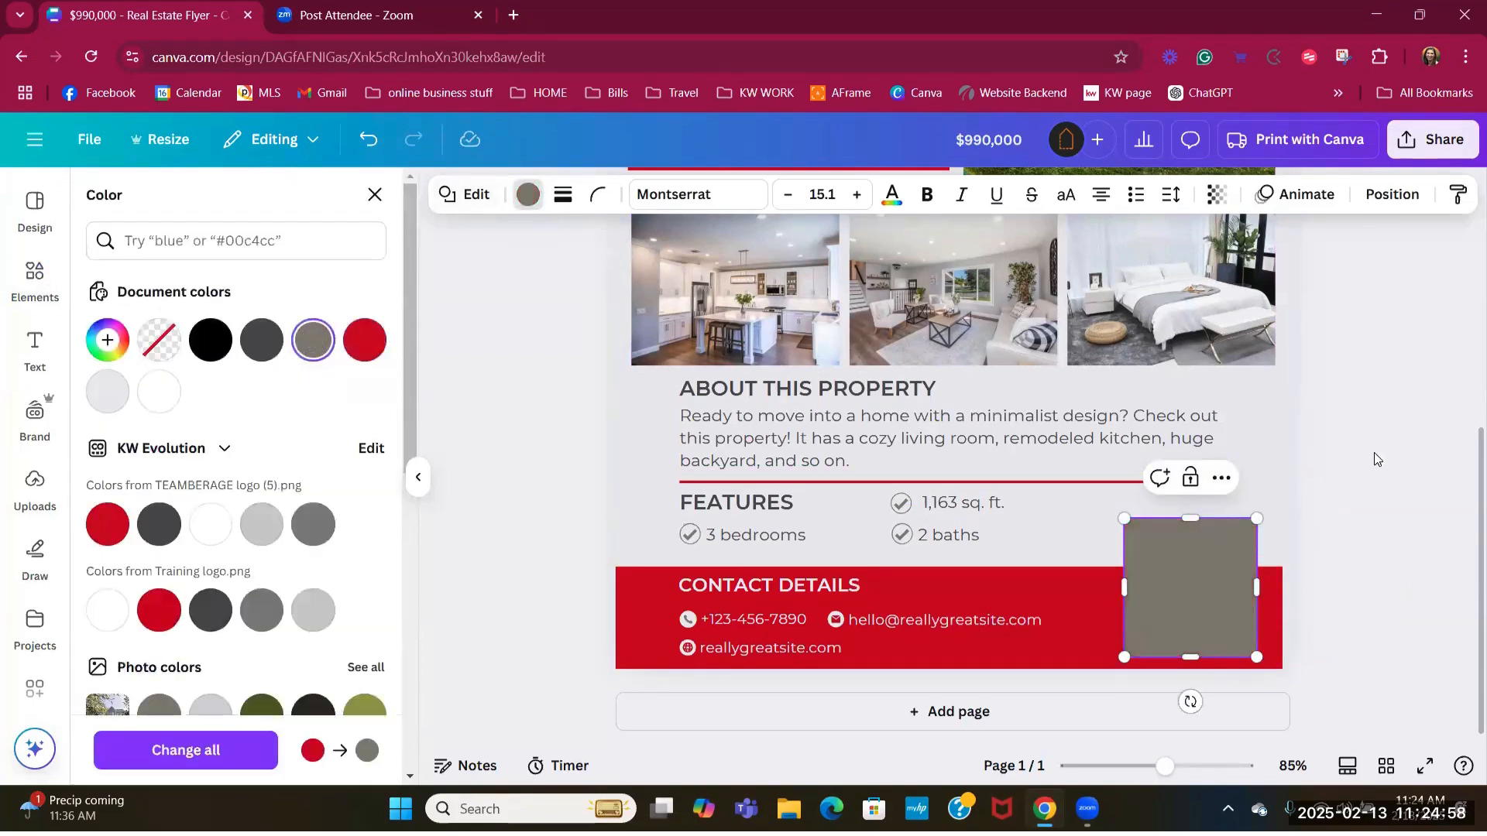
{"action": "left_click", "coordinate": [1386, 204]}
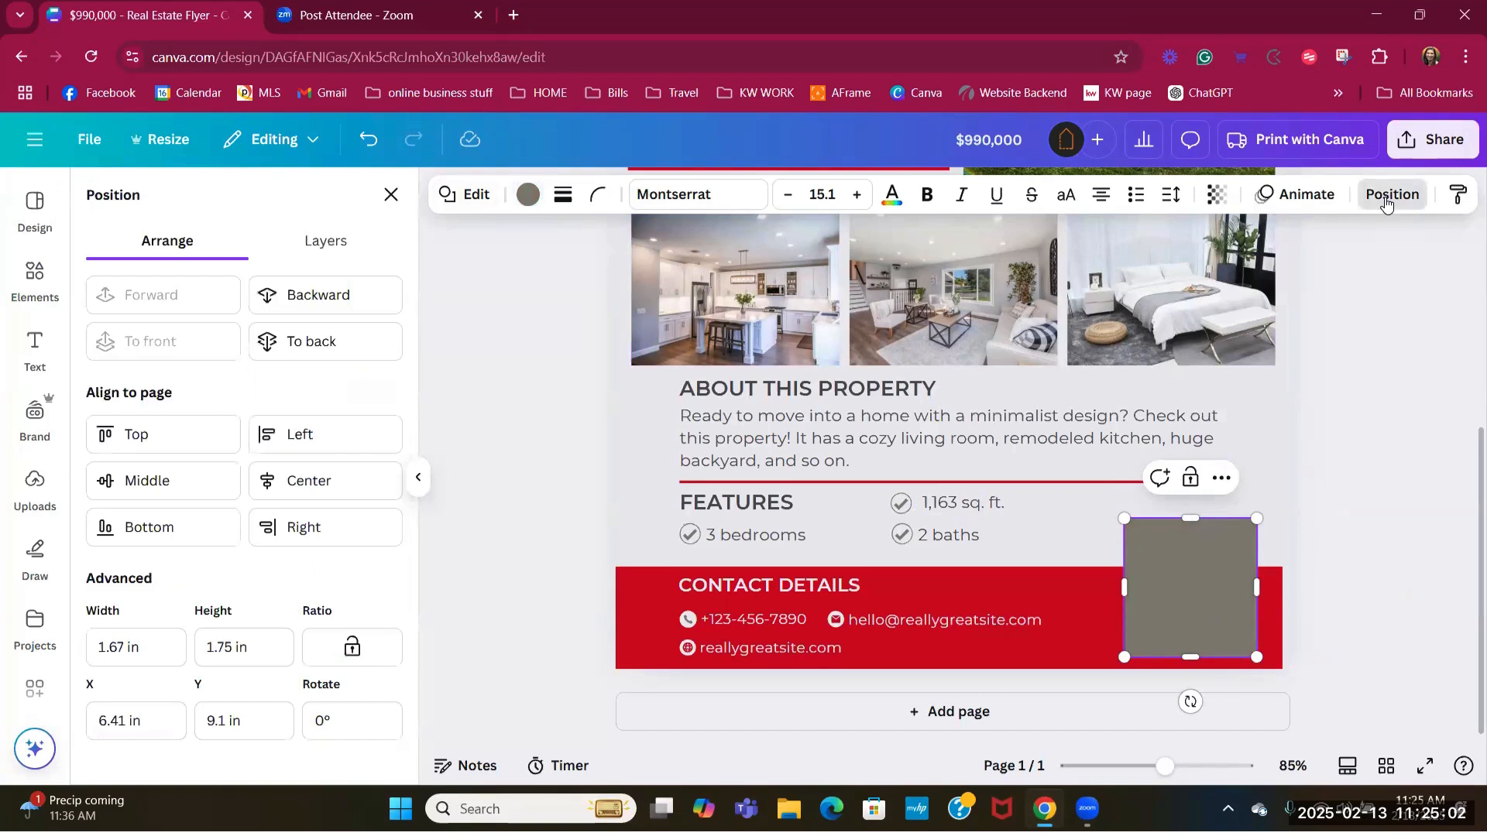
{"action": "left_click", "coordinate": [358, 349]}
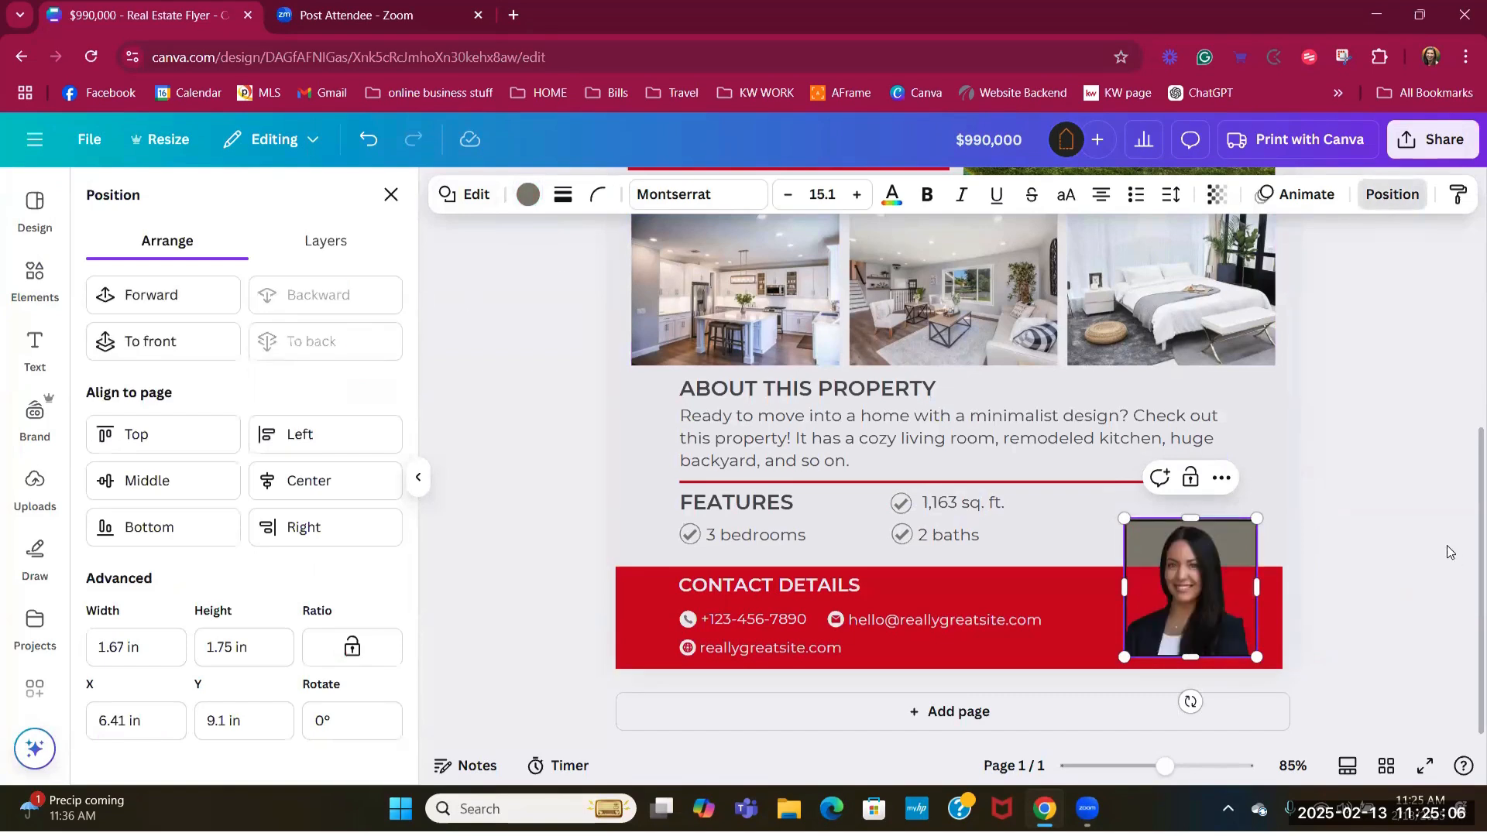
{"action": "left_click", "coordinate": [1361, 553]}
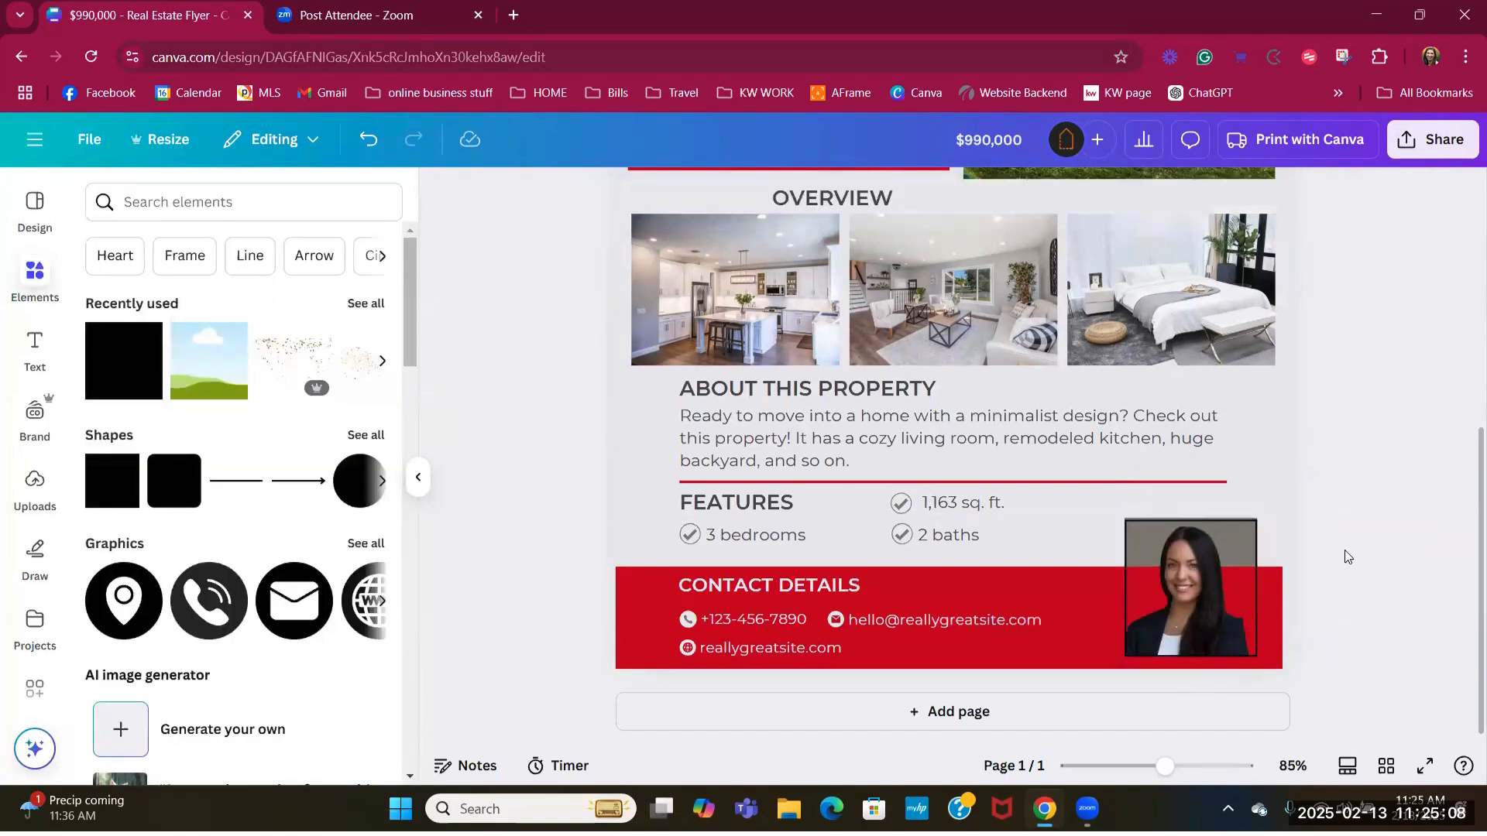
- Shift the headshot slightly toward the flyer's right edge, bring the grey square to the front and send it backward behind the headshot
{"action": "left_click", "coordinate": [1227, 537]}
{"action": "left_click_drag", "start_coordinate": [1226, 535], "coordinate": [1132, 544]}
{"action": "left_click", "coordinate": [1134, 542]}
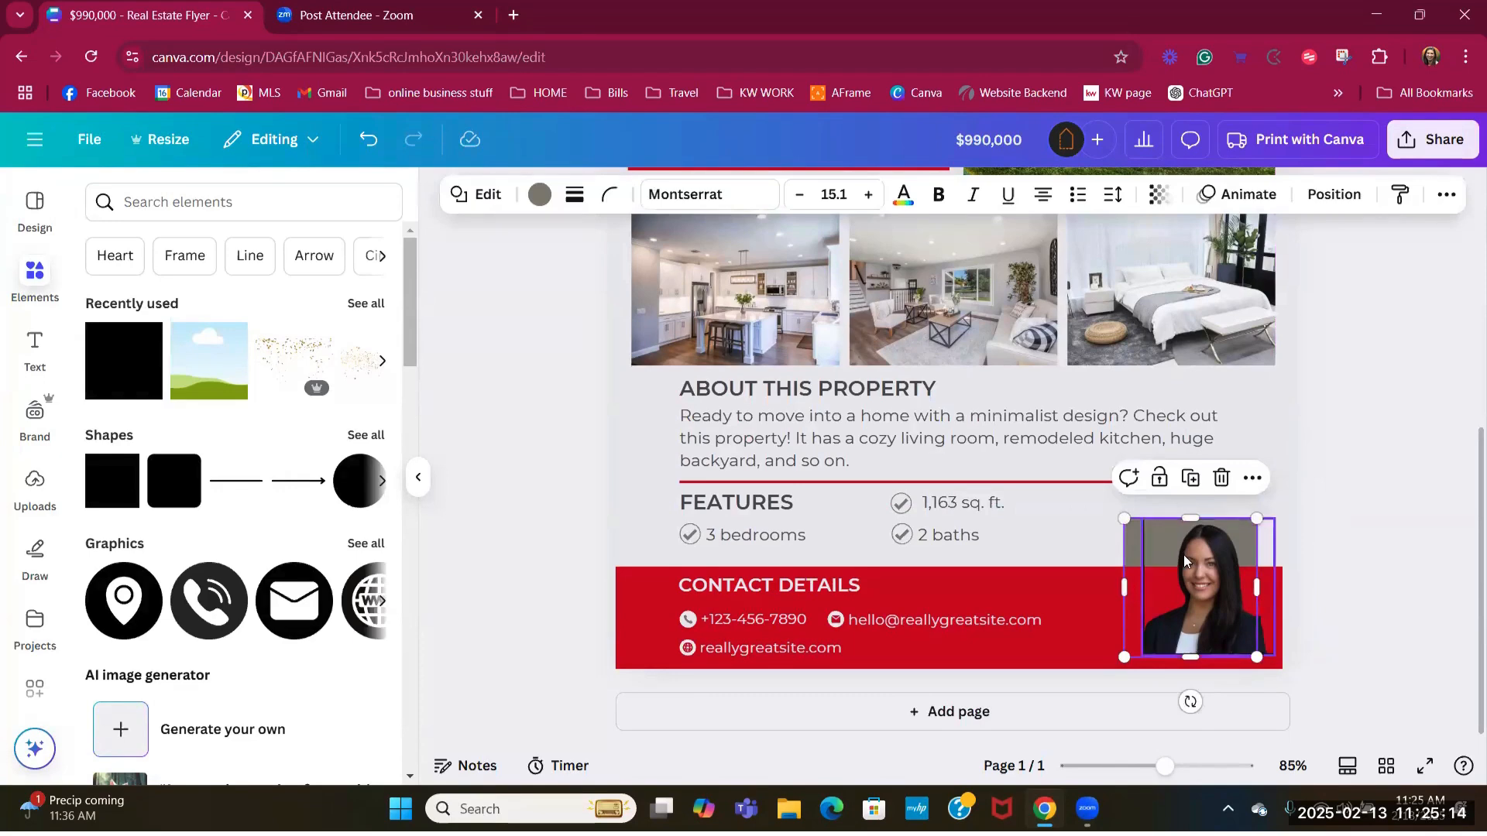
{"action": "left_click", "coordinate": [1336, 202]}
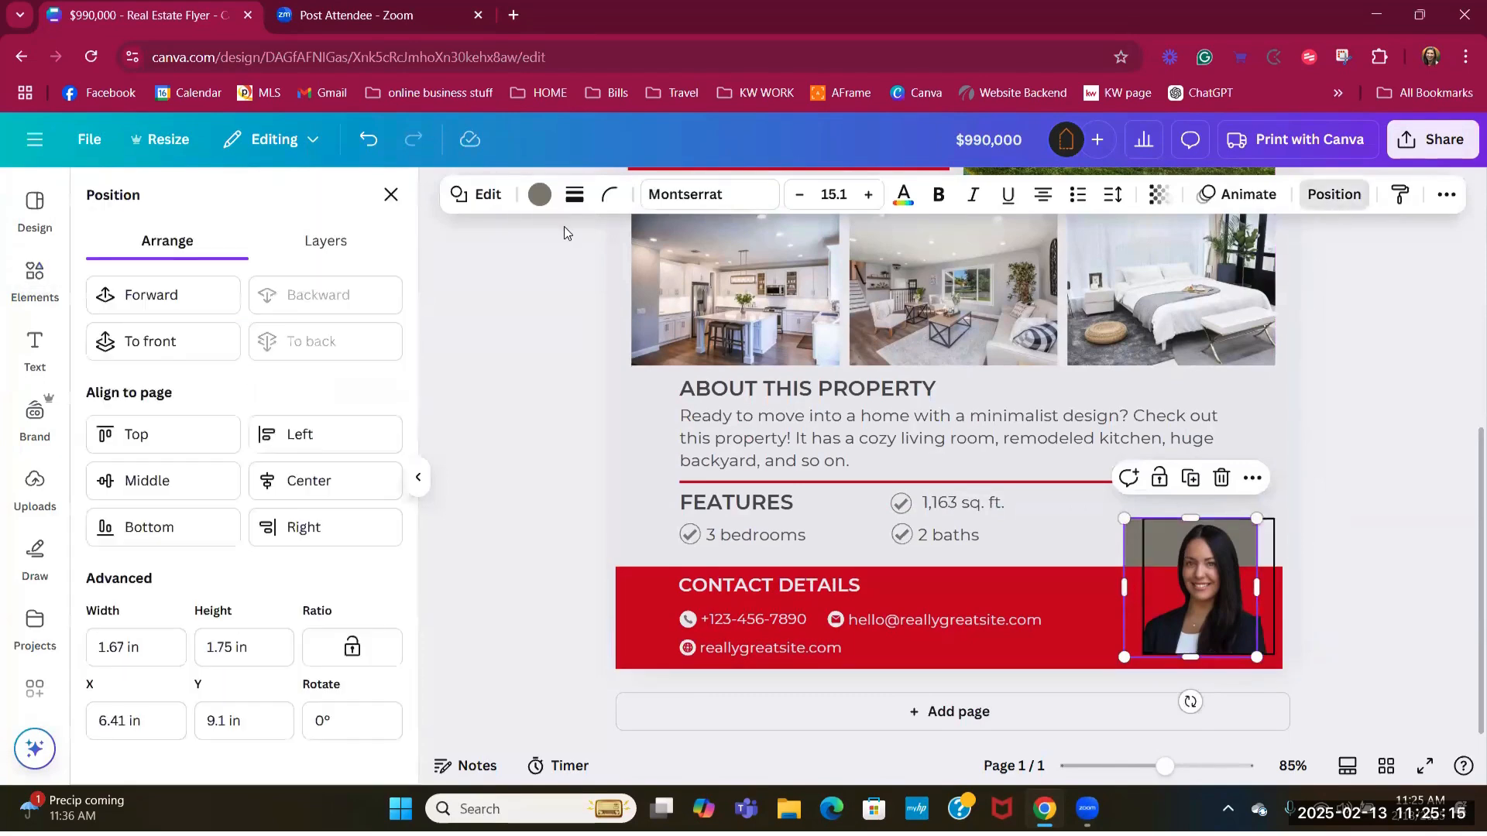
{"action": "left_click", "coordinate": [223, 348]}
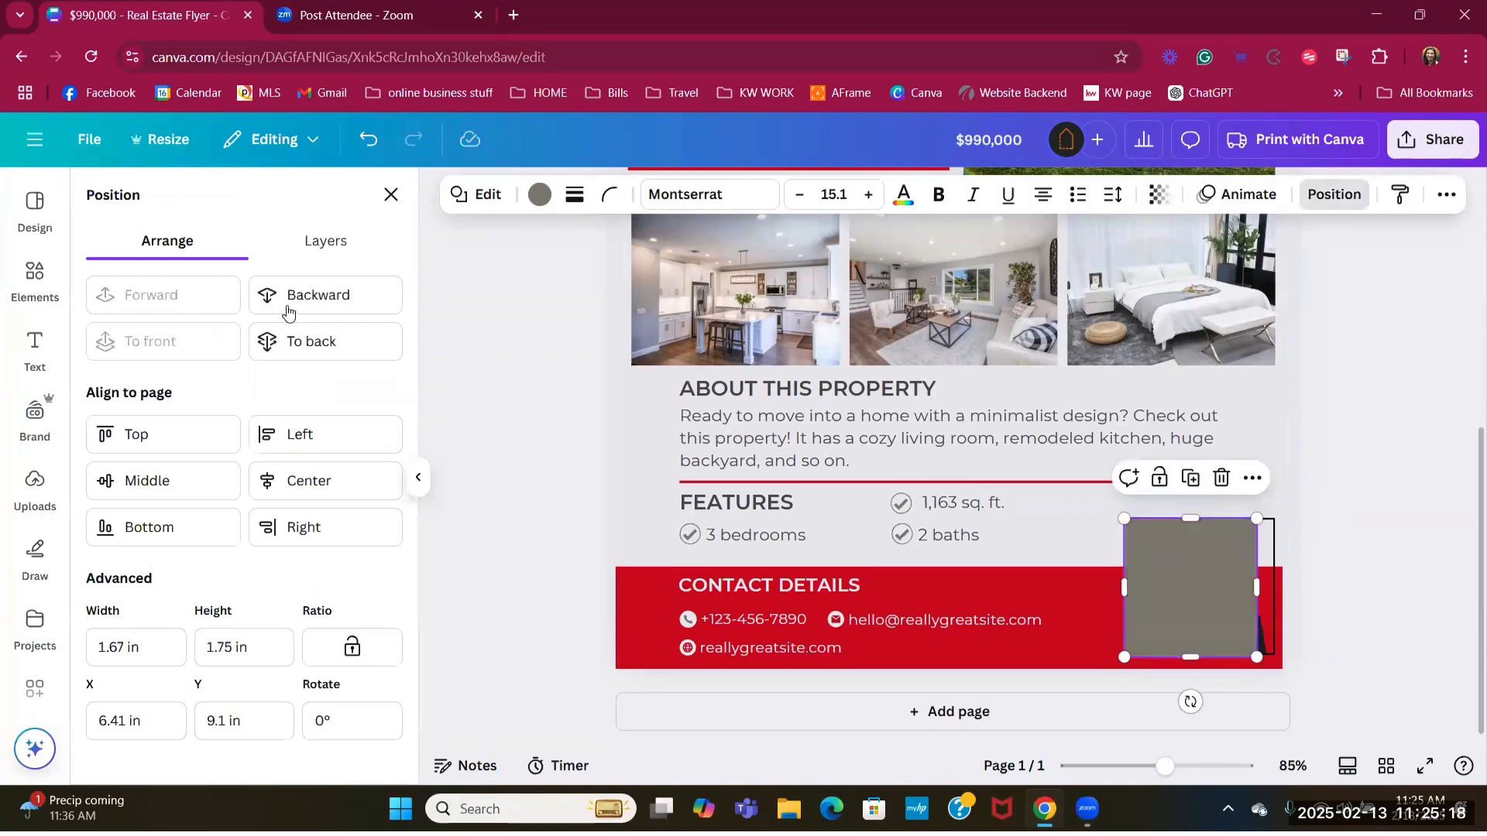
{"action": "left_click", "coordinate": [287, 312]}
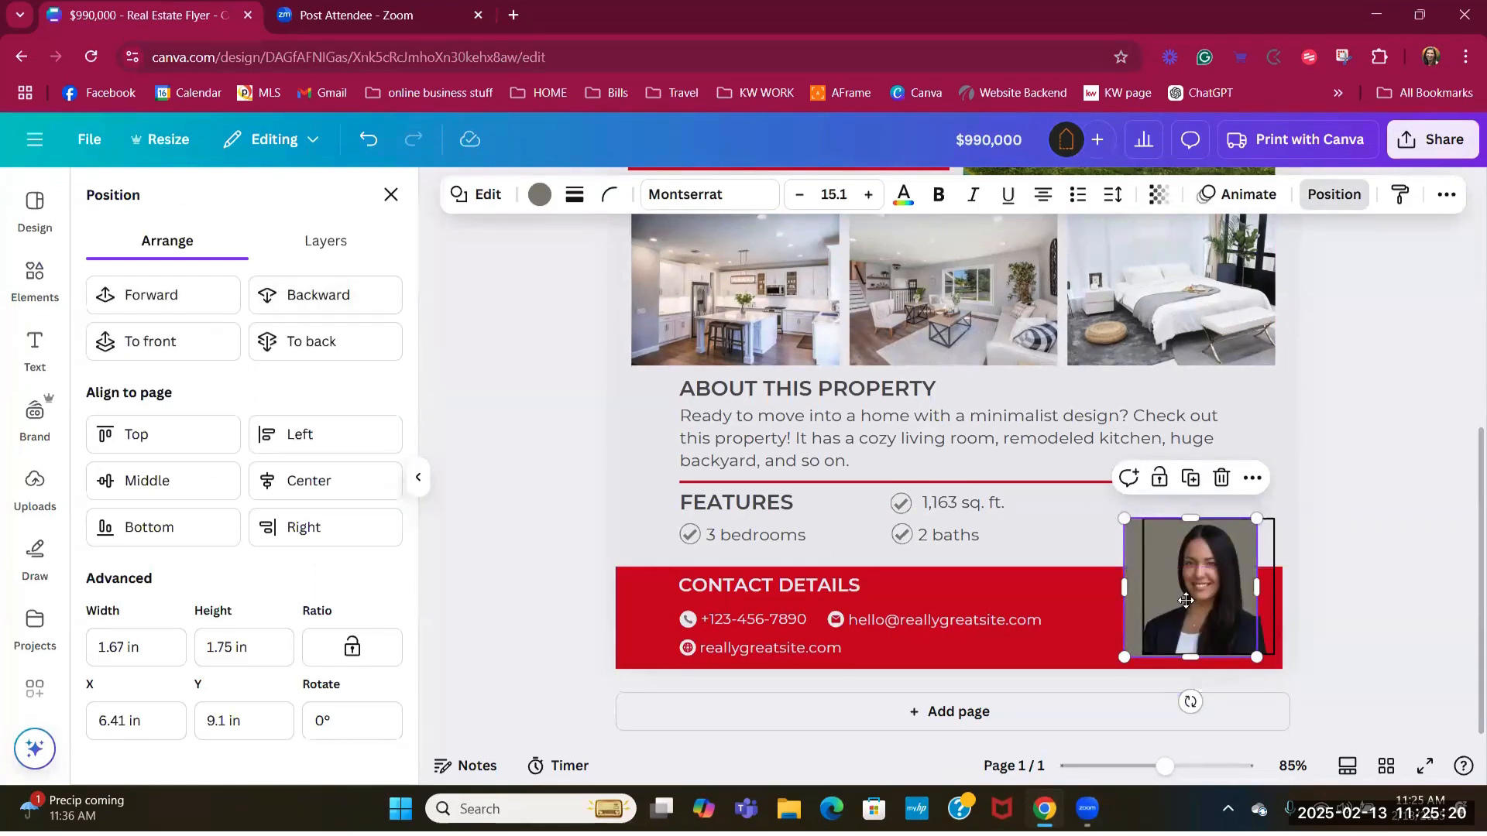
- Align the grey square behind the shifted headshot and shrink it to a height of 1.7 in
{"action": "left_click_drag", "start_coordinate": [1186, 601], "coordinate": [1212, 601]}
{"action": "left_click_drag", "start_coordinate": [1206, 542], "coordinate": [1226, 518]}
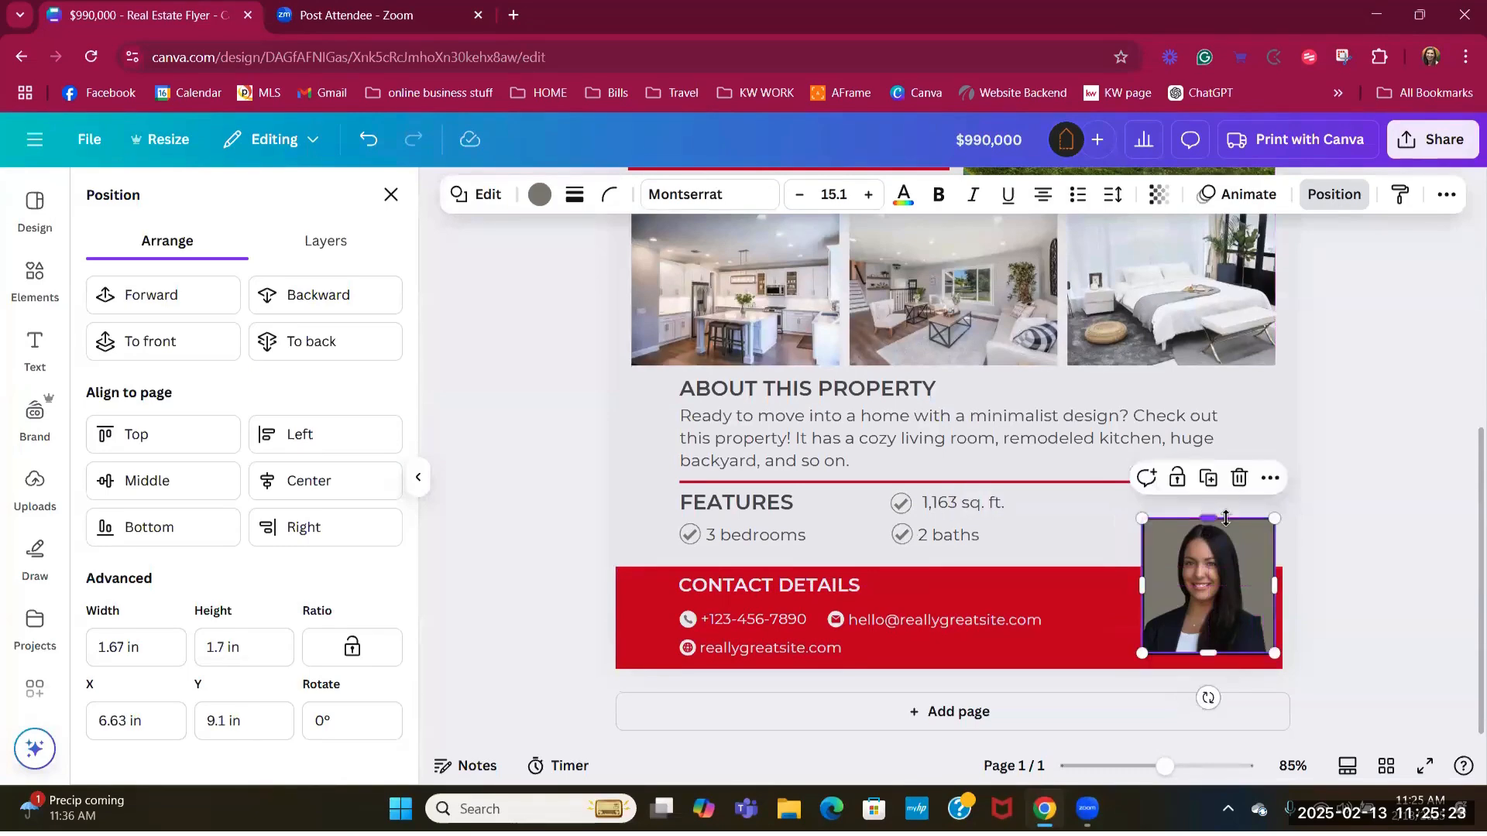
{"action": "left_click", "coordinate": [1463, 558]}
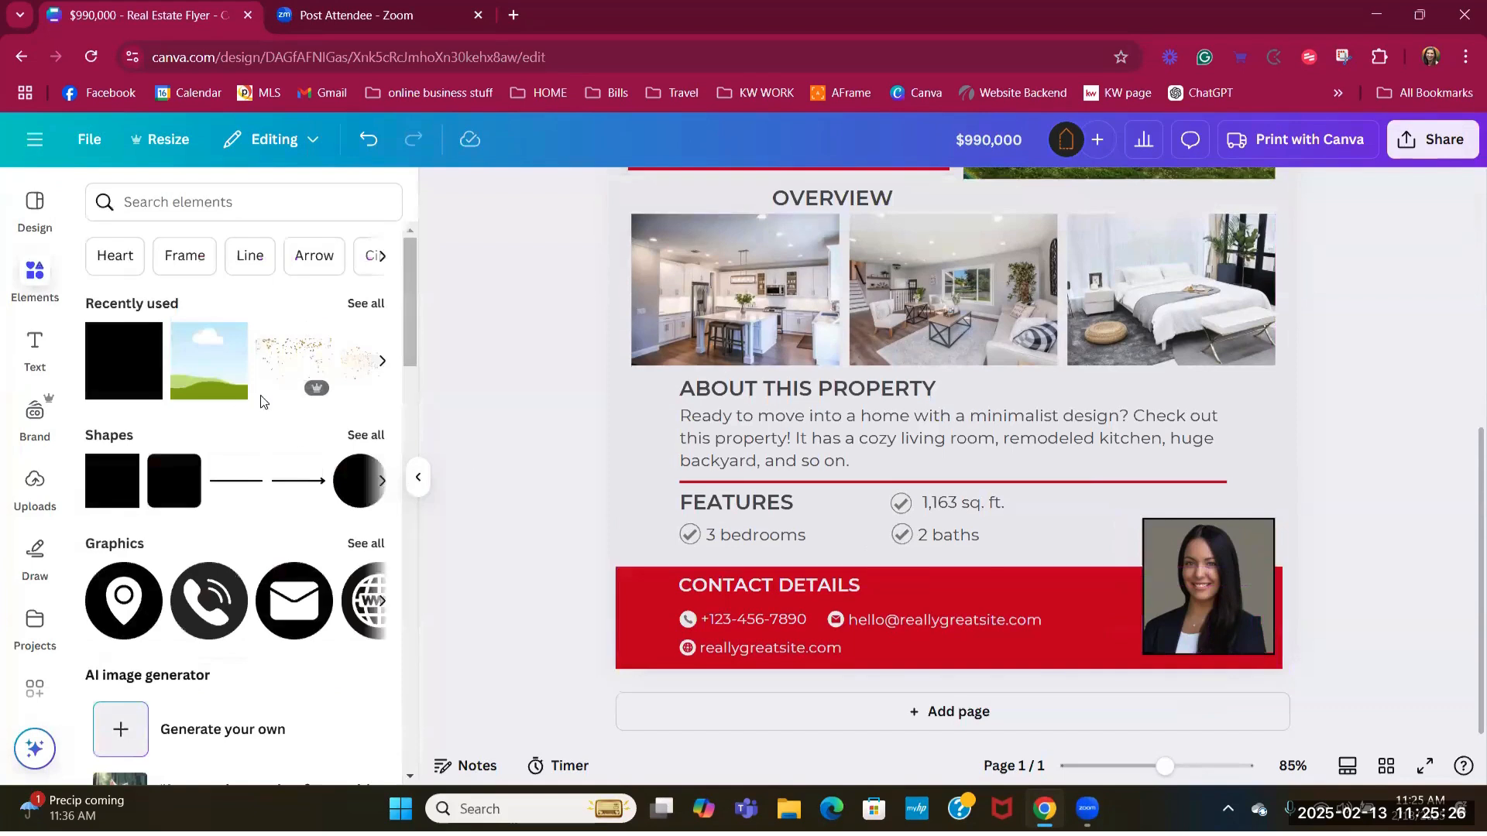
- Move the headshot aside, delete the grey square behind it and place the headshot back at the right end of the red band
{"action": "left_click", "coordinate": [1177, 609]}
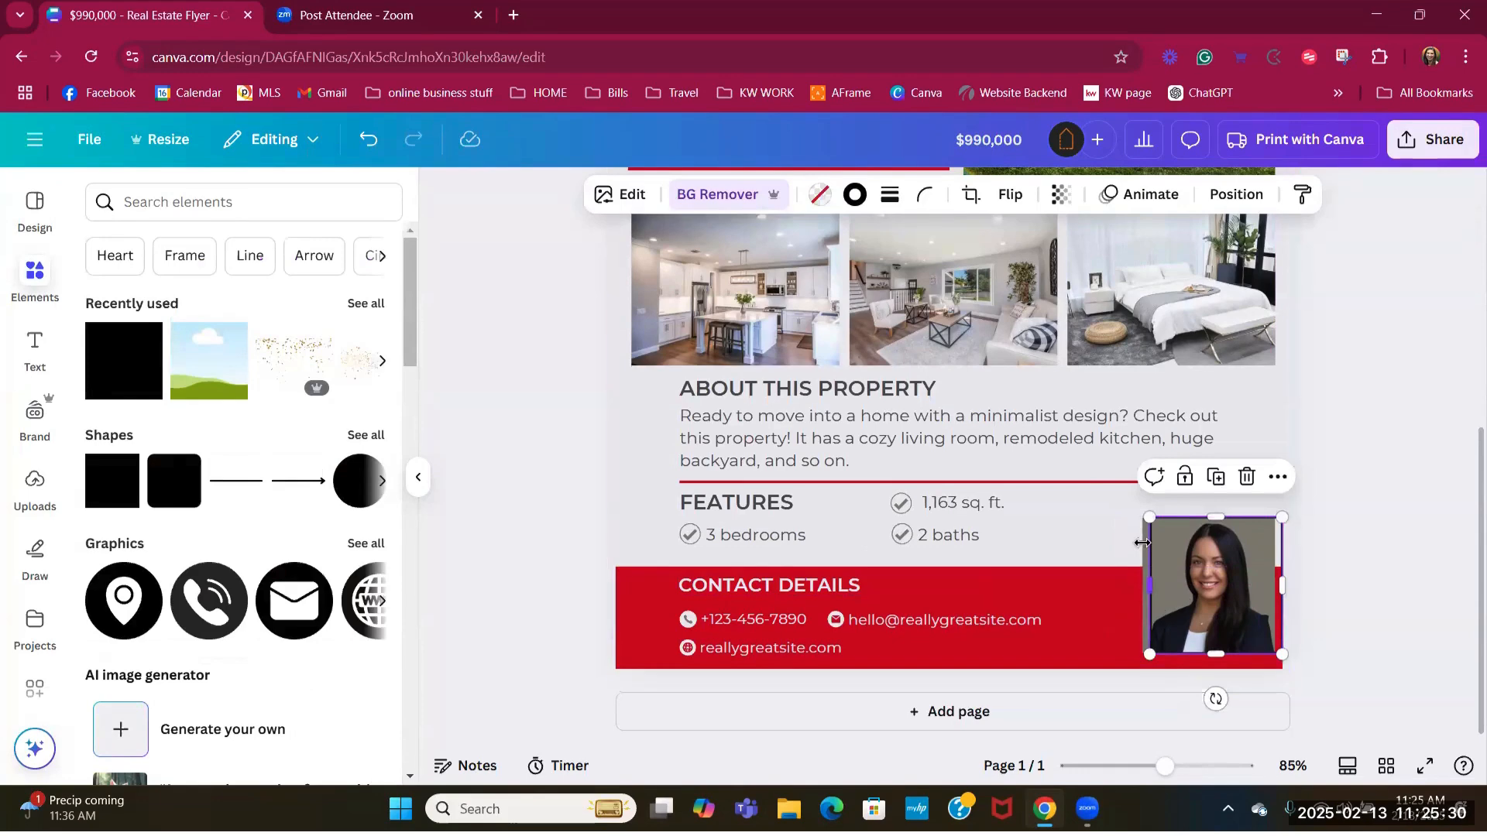
{"action": "left_click_drag", "start_coordinate": [1195, 559], "coordinate": [1206, 558]}
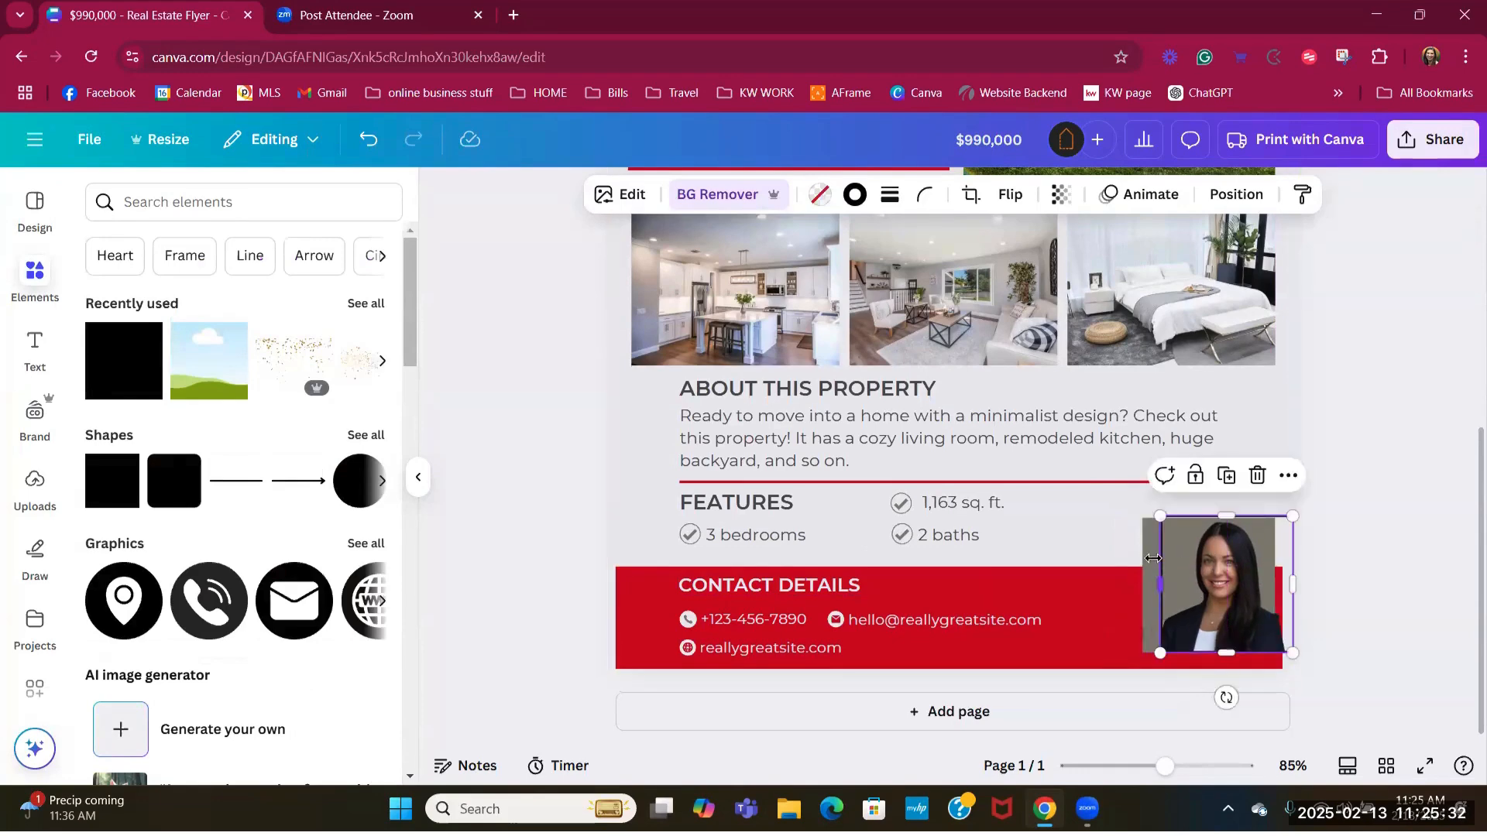
{"action": "left_click", "coordinate": [1151, 559]}
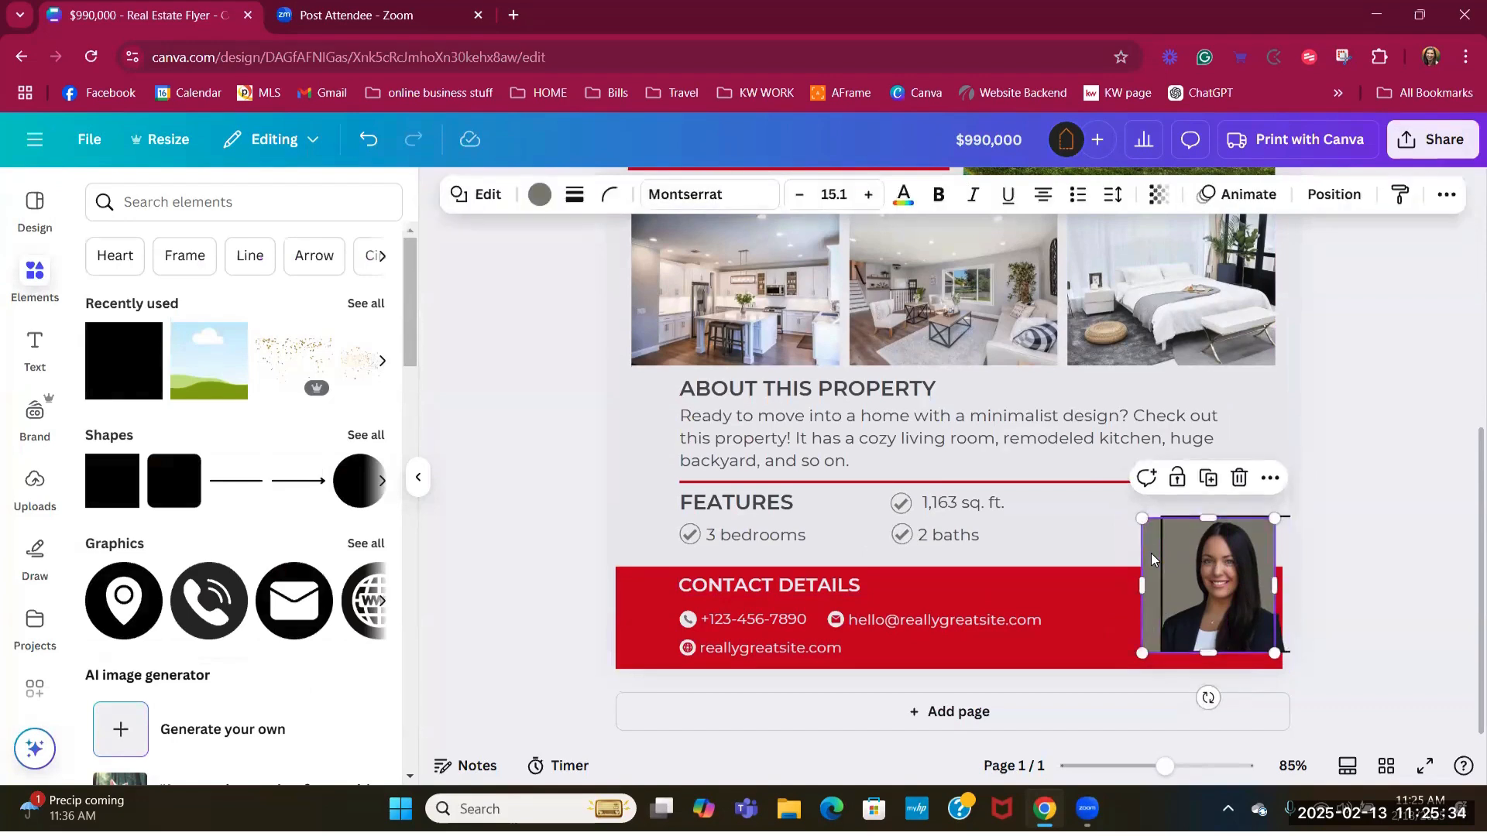
{"action": "key", "text": "Delete"}
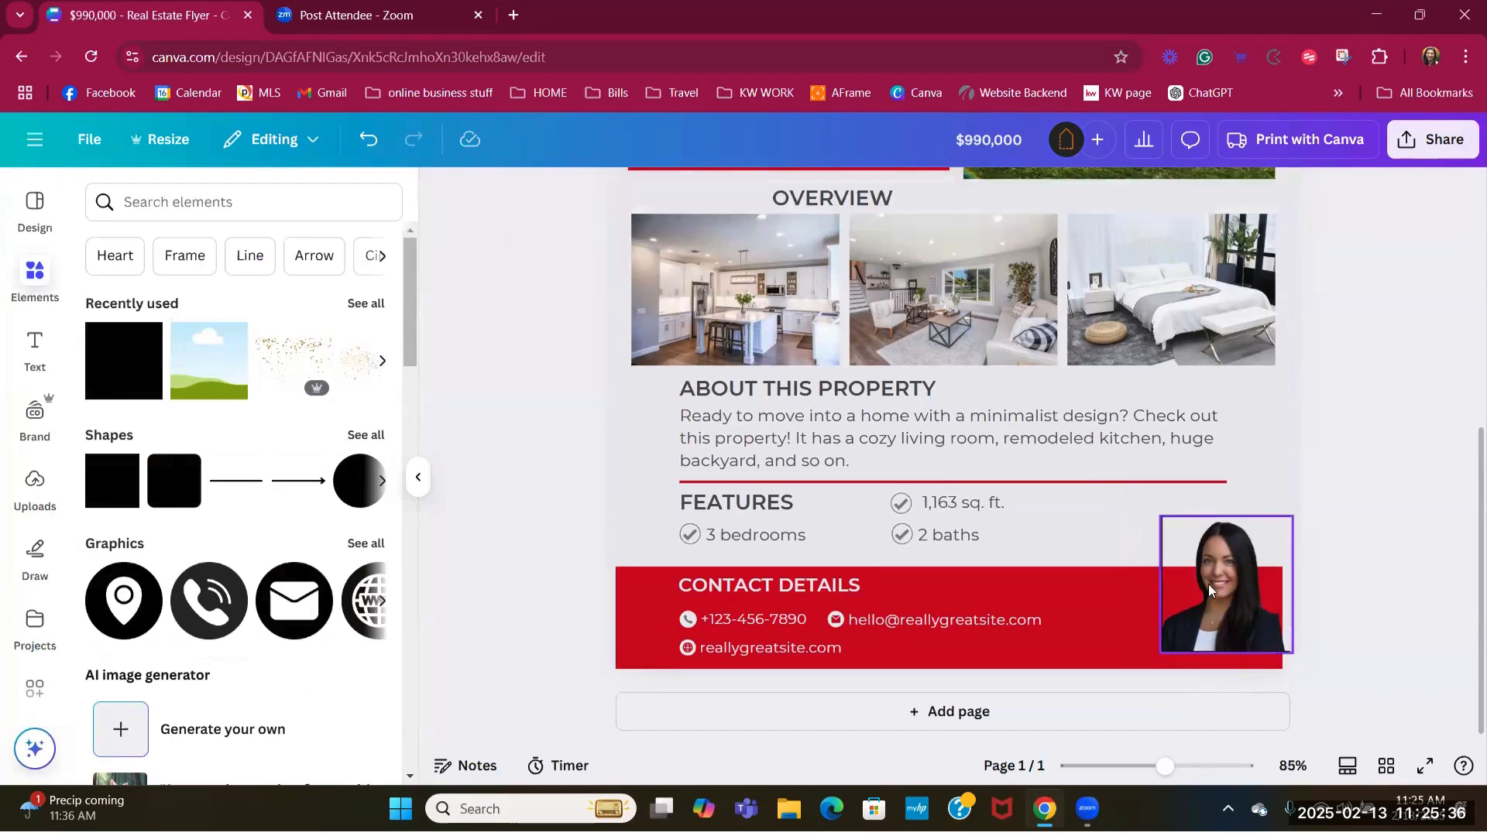
{"action": "left_click_drag", "start_coordinate": [1212, 590], "coordinate": [1199, 590]}
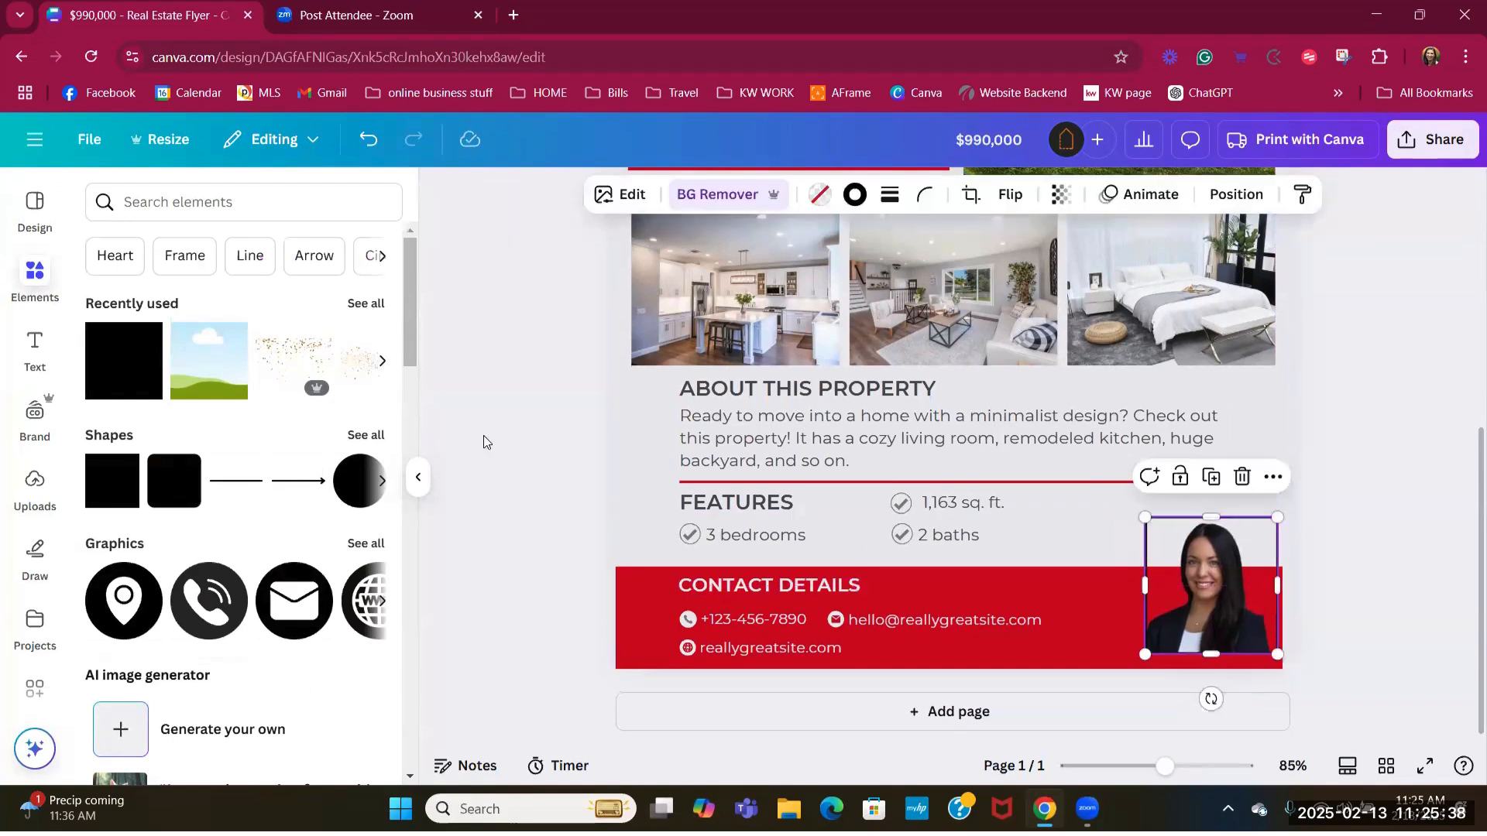
- Search the elements library for beach and add the pink sunset sea photo to the flyer over the headshot
{"action": "left_click", "coordinate": [29, 271]}
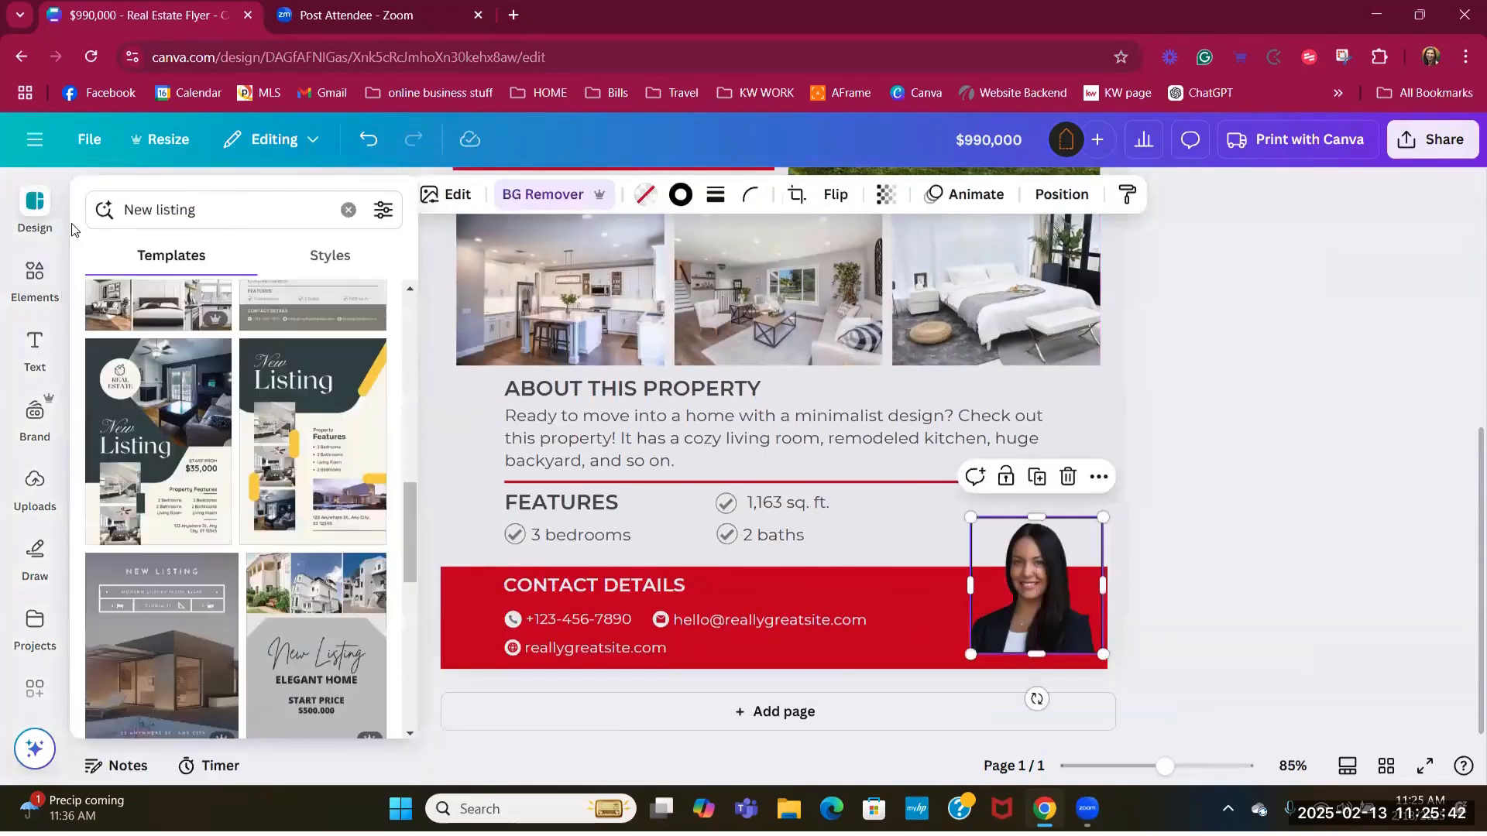
{"action": "left_click", "coordinate": [39, 298]}
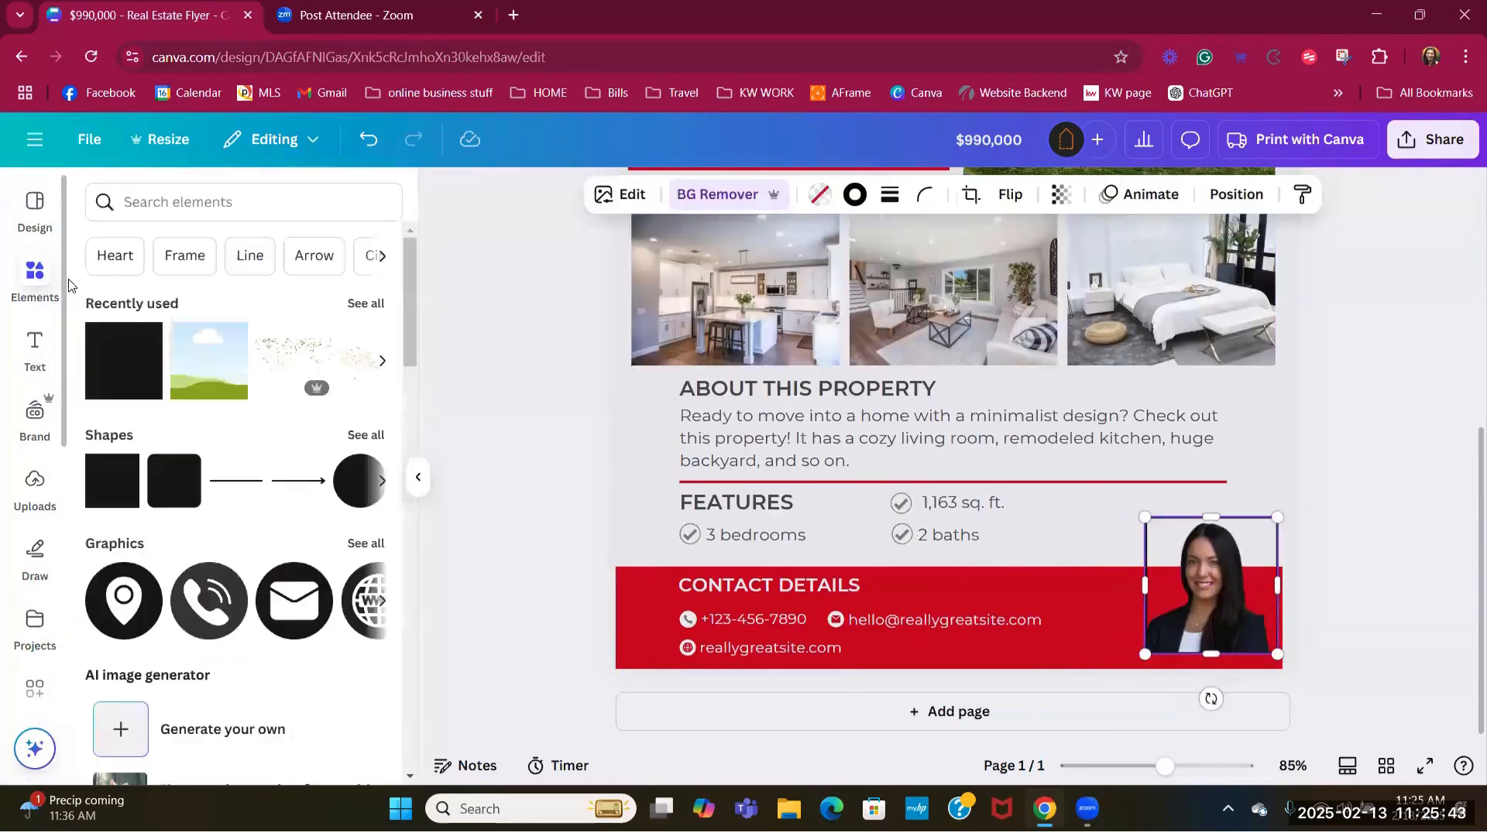
{"action": "left_click", "coordinate": [158, 210]}
{"action": "type", "text": "beach"}
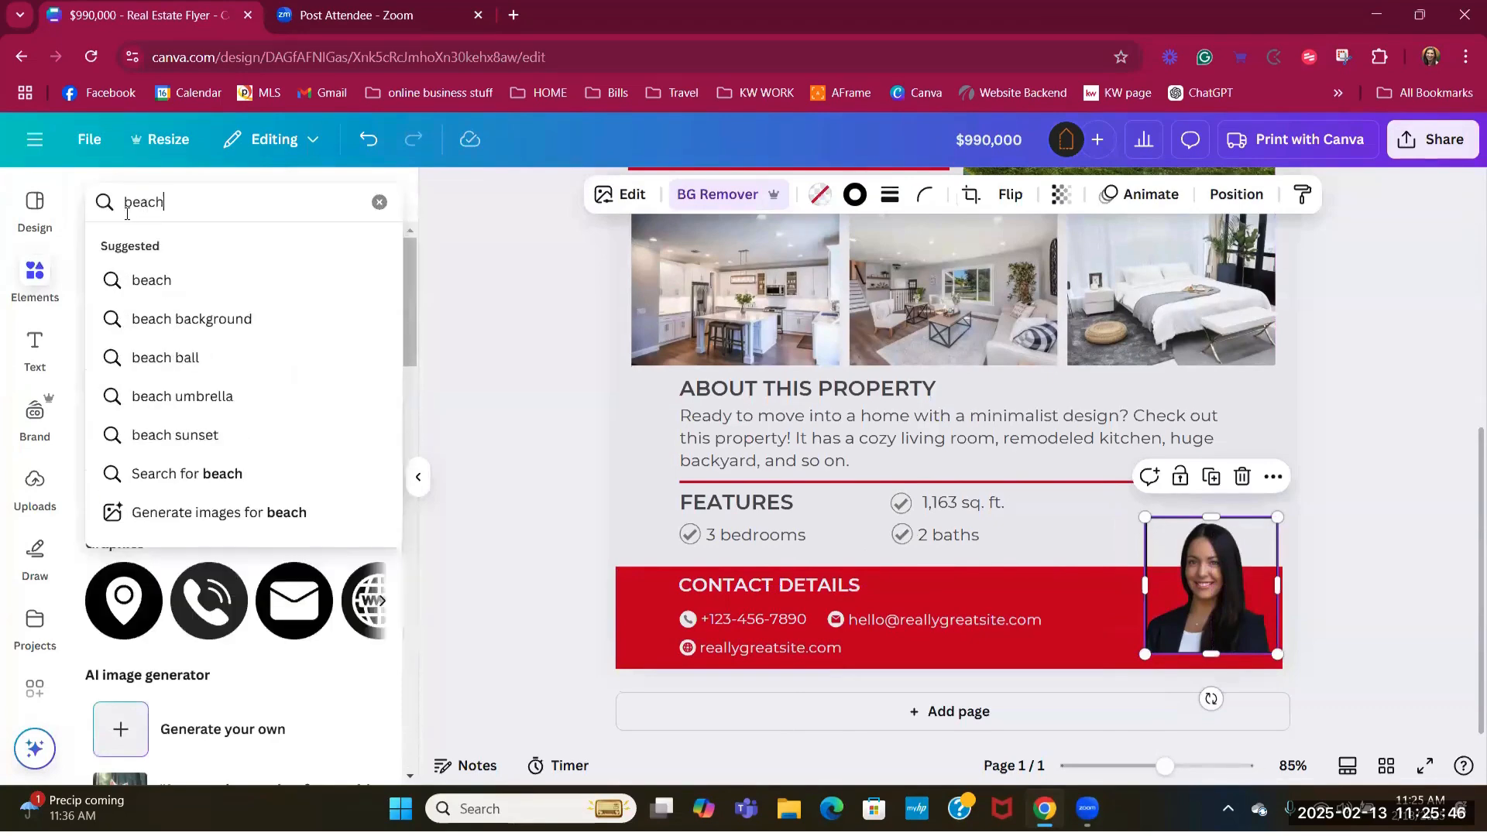
{"action": "left_click", "coordinate": [140, 281]}
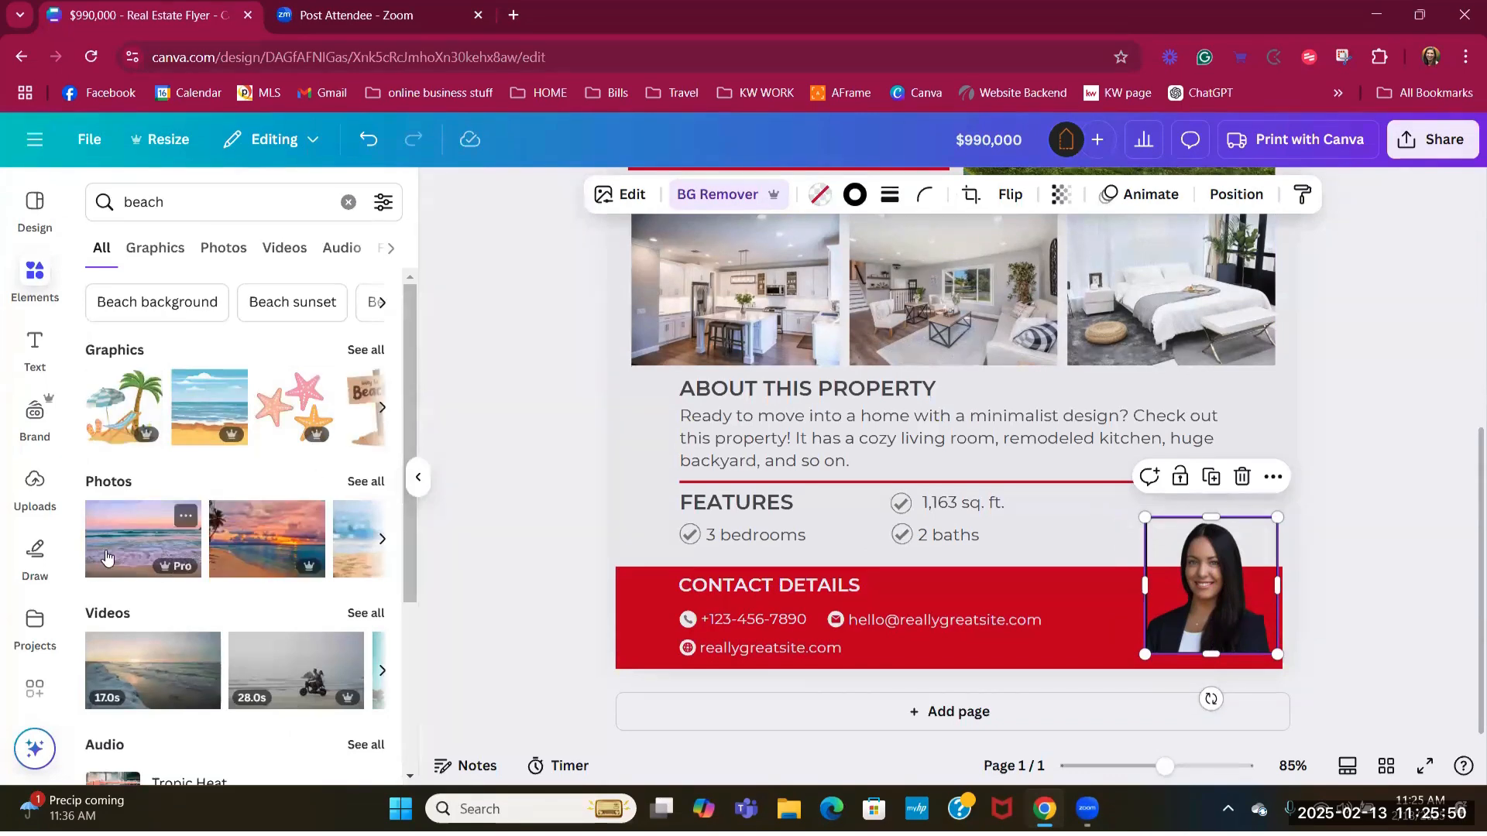
{"action": "left_click_drag", "start_coordinate": [155, 546], "coordinate": [1211, 572]}
- Shrink the beach photo to about 1.6 × 1.6 and move it beside the headshot, overlapping the flyer's right edge
{"action": "mouse_move", "coordinate": [1183, 571]}
{"action": "left_mouse_down"}
{"action": "mouse_move", "coordinate": [1112, 570]}
{"action": "mouse_move", "coordinate": [963, 447]}
{"action": "mouse_move", "coordinate": [940, 405]}
{"action": "mouse_move", "coordinate": [1204, 567]}
{"action": "left_mouse_up"}
{"action": "left_click_drag", "start_coordinate": [1407, 706], "coordinate": [1335, 654]}
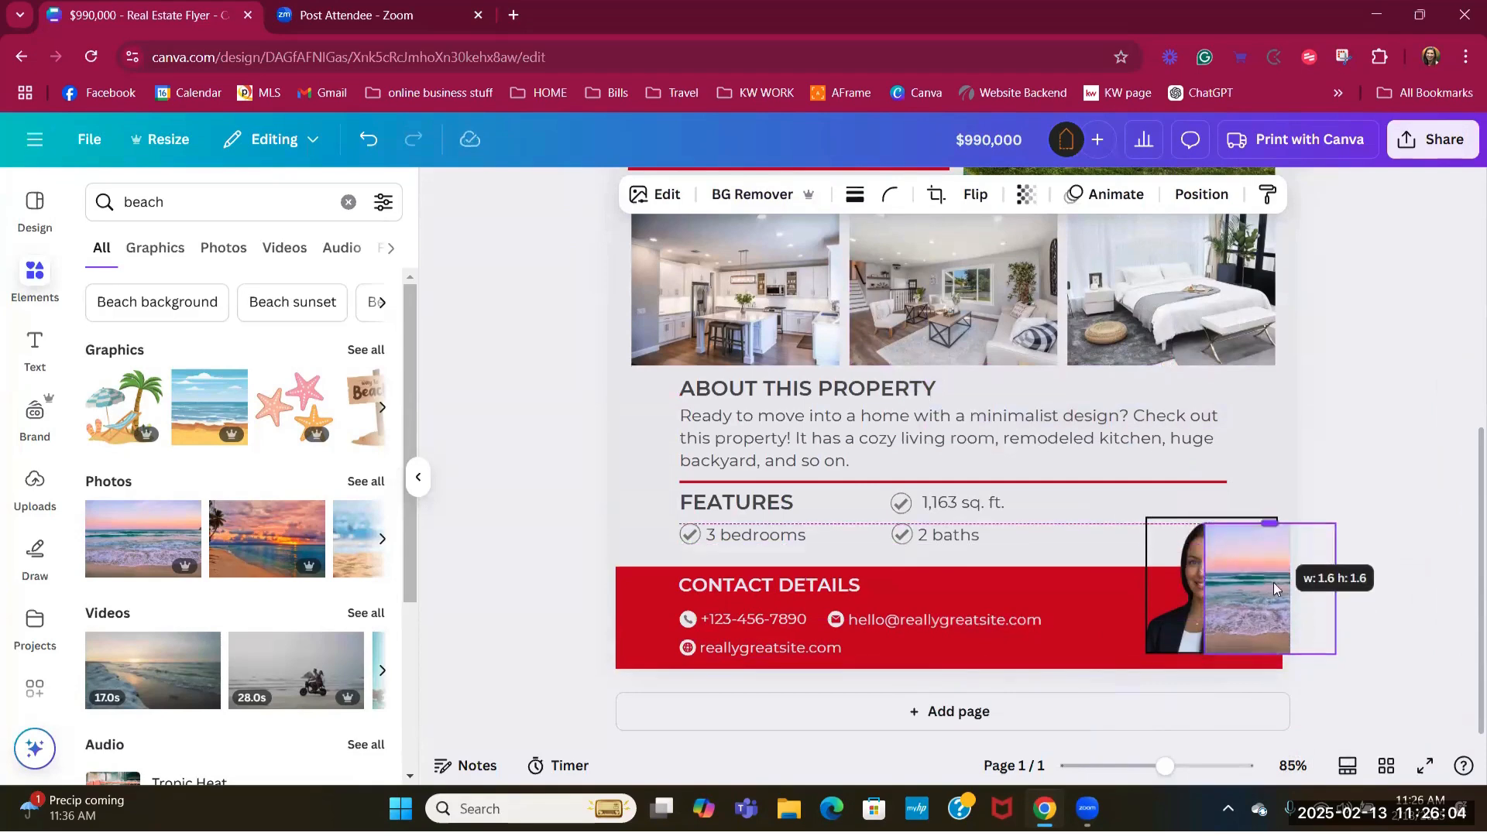
{"action": "left_click_drag", "start_coordinate": [1225, 590], "coordinate": [1290, 597]}
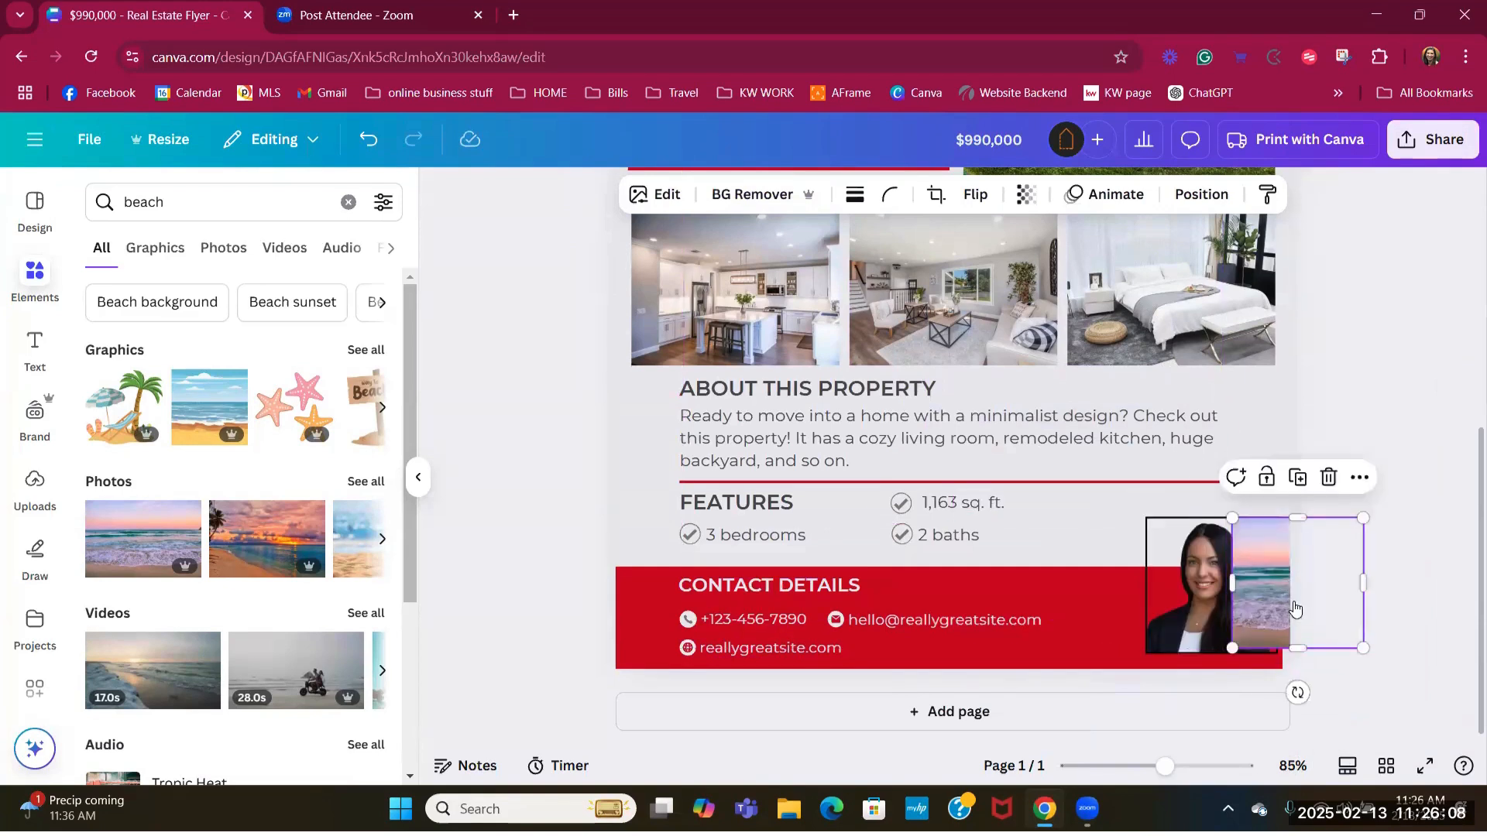
- Send the beach photo behind the headshot and all the way to the back, shifting it slightly toward the headshot
{"action": "left_click", "coordinate": [1189, 195]}
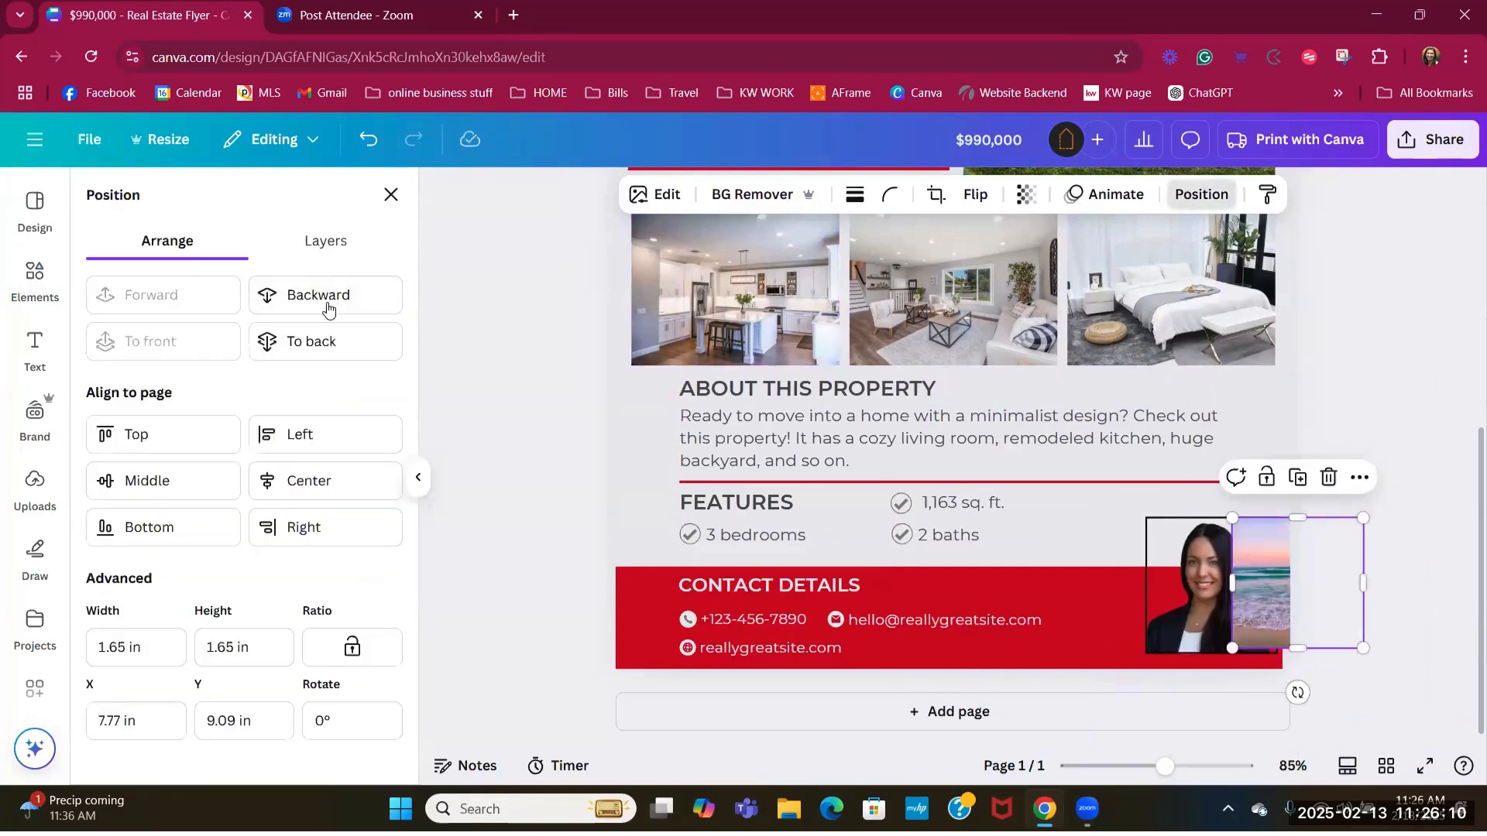
{"action": "left_click", "coordinate": [329, 302]}
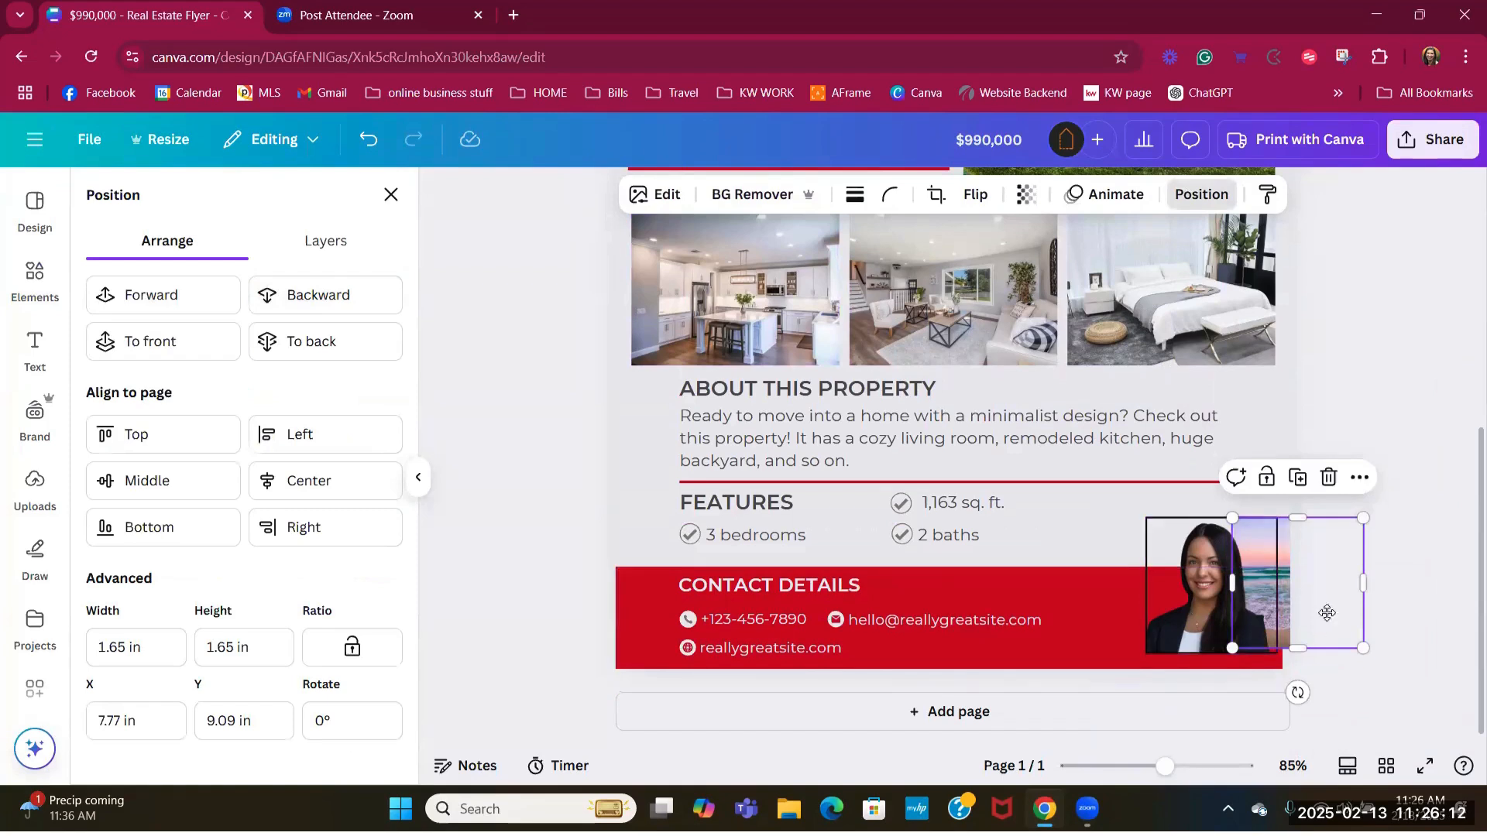
{"action": "mouse_move", "coordinate": [1328, 613]}
{"action": "left_mouse_down"}
{"action": "mouse_move", "coordinate": [1261, 614]}
{"action": "mouse_move", "coordinate": [1308, 607]}
{"action": "left_mouse_up"}
{"action": "left_click", "coordinate": [318, 344]}
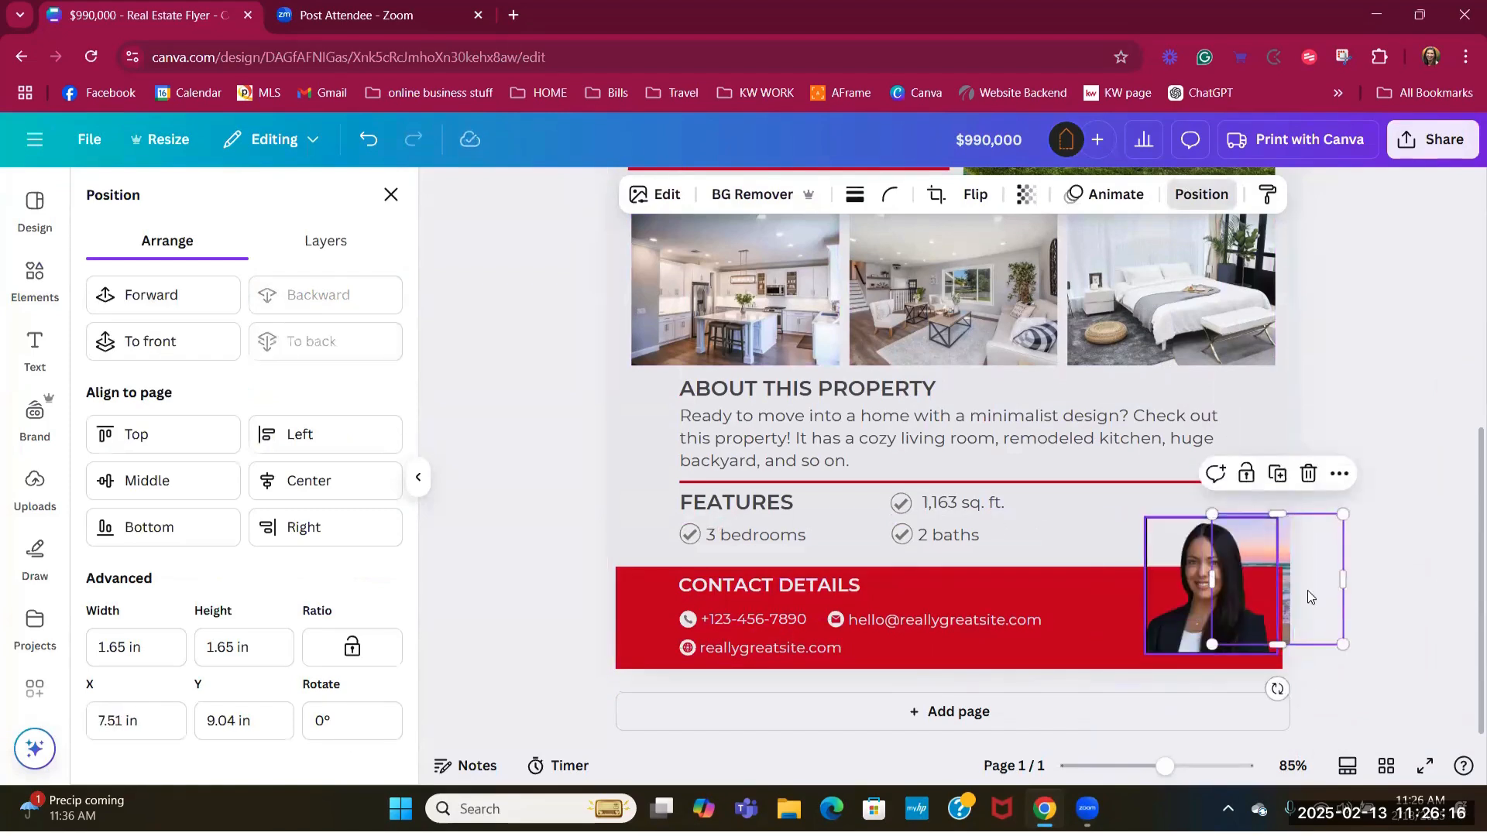
- Shorten the red contact band to about 6.57 in wide so it ends before the headshot, and move the beach photo over the band's end
{"action": "left_click", "coordinate": [1115, 630]}
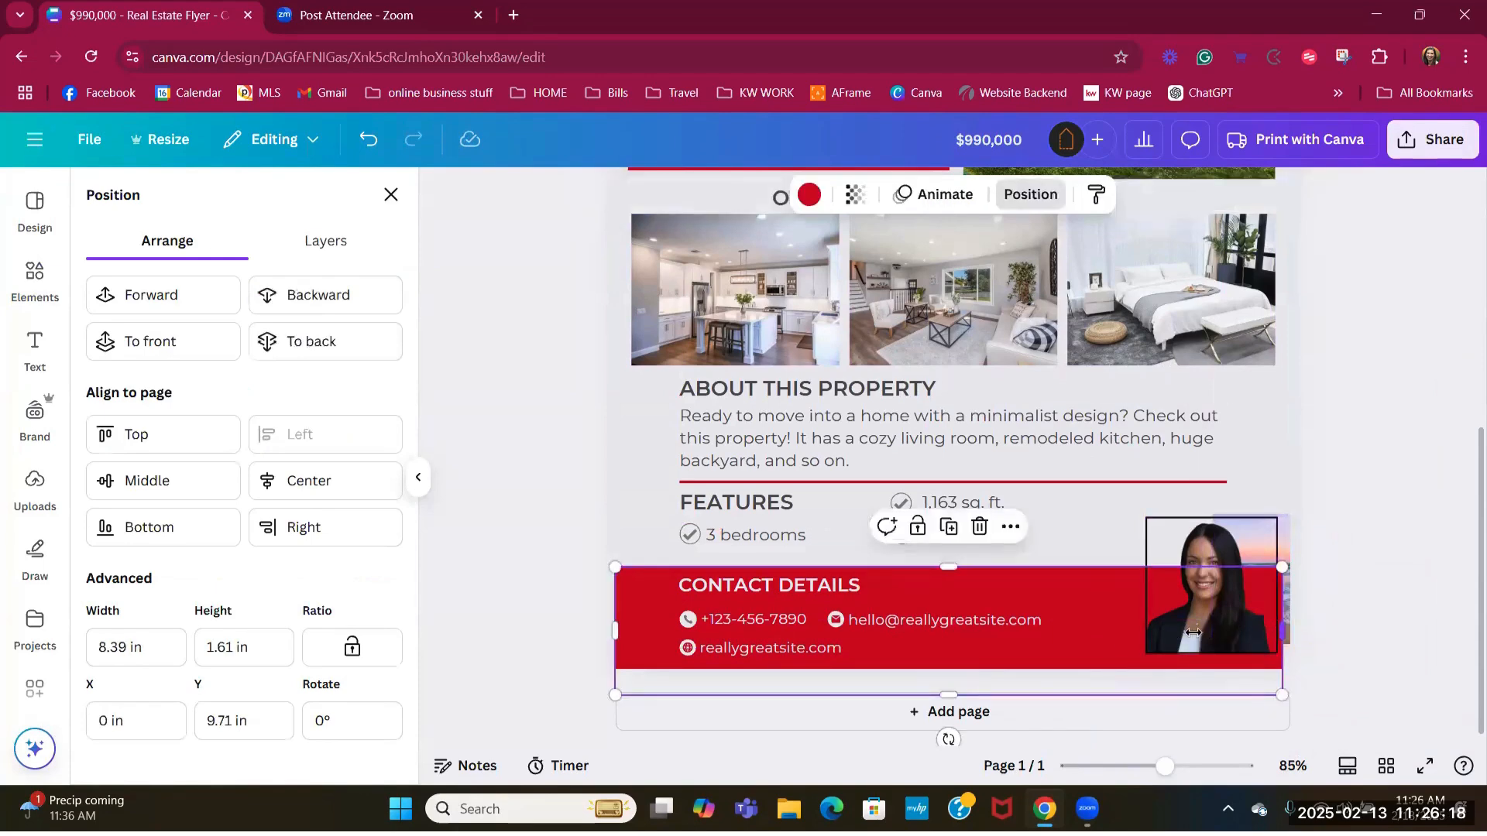
{"action": "left_click_drag", "start_coordinate": [1193, 633], "coordinate": [1137, 632]}
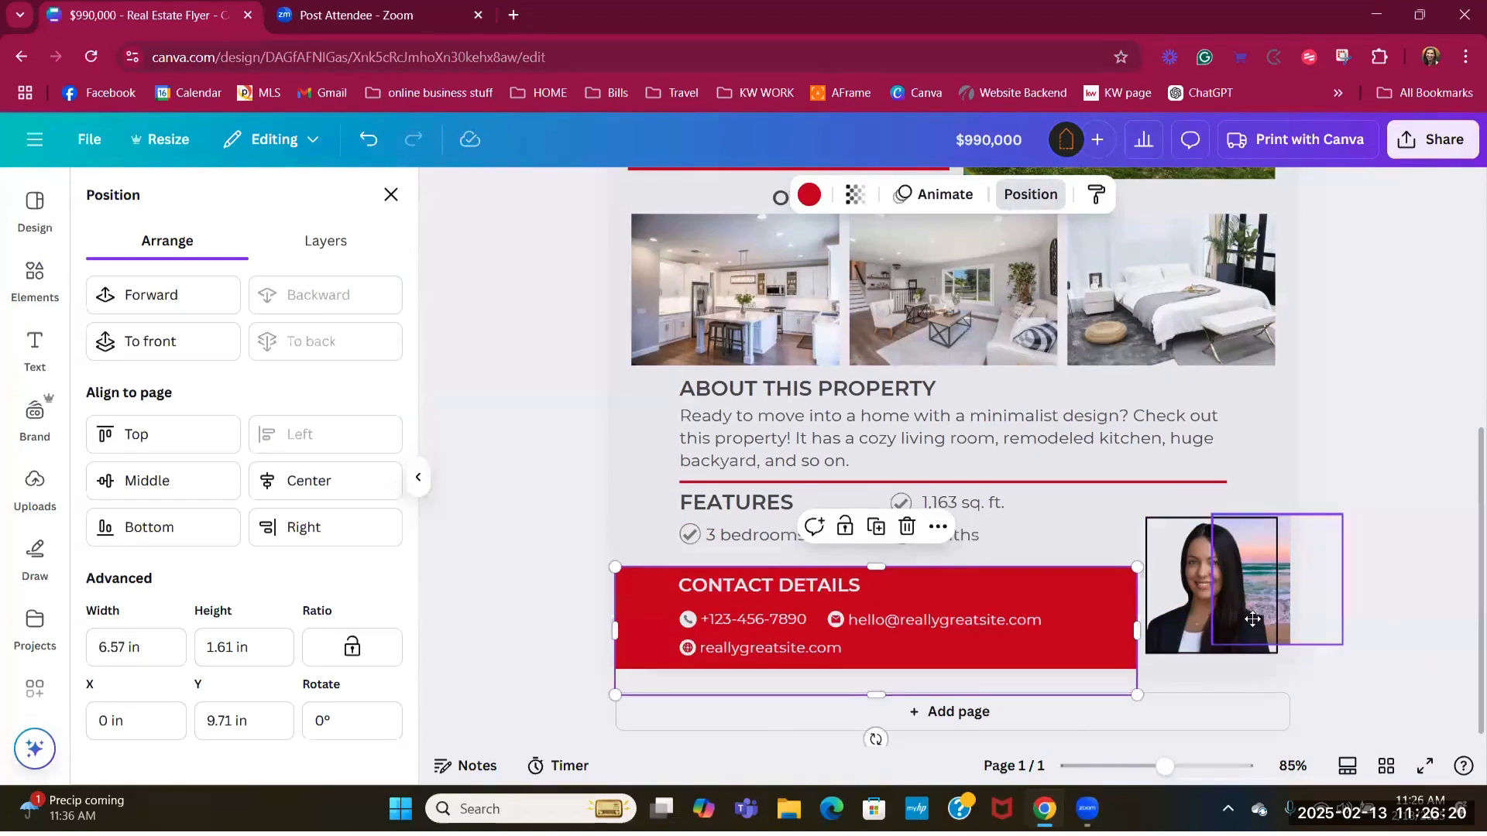
{"action": "left_click_drag", "start_coordinate": [1255, 617], "coordinate": [1161, 614]}
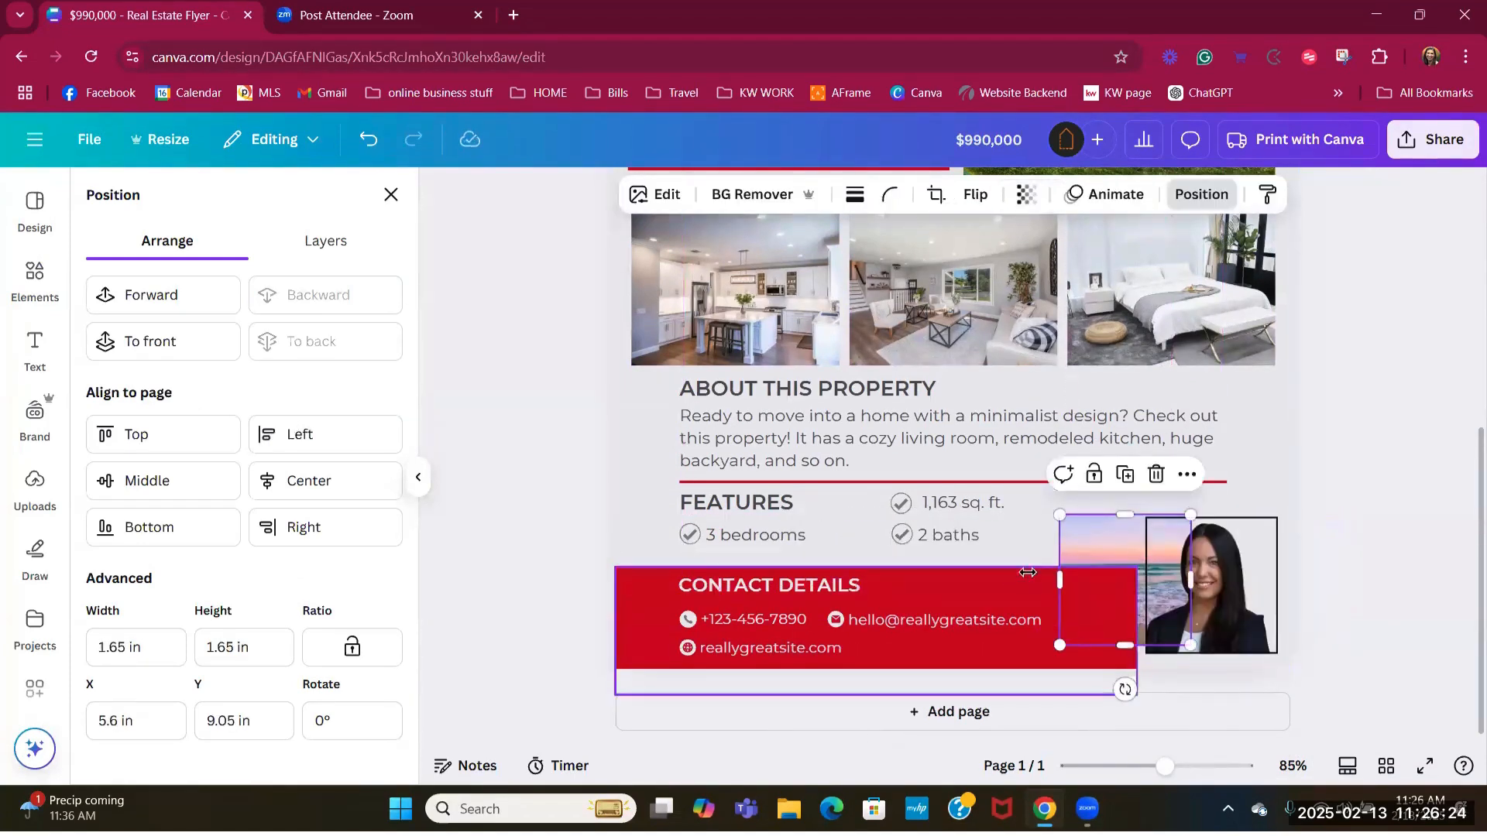
- Nudge the beach photo closer behind the headshot and delete it from the flyer
{"action": "left_click", "coordinate": [1229, 606]}
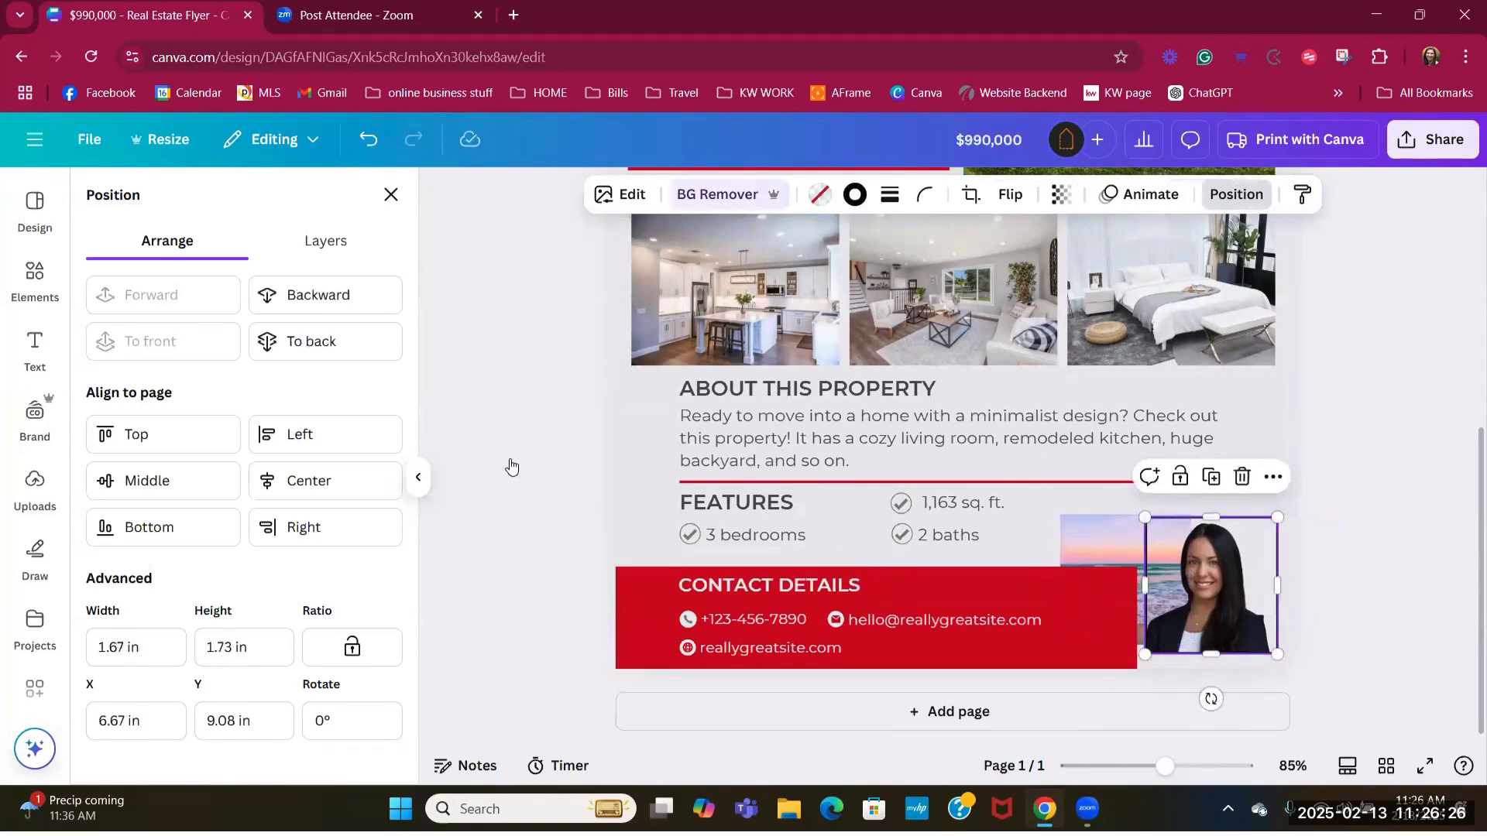
{"action": "left_click", "coordinate": [1104, 545]}
{"action": "mouse_move", "coordinate": [1103, 545]}
{"action": "left_mouse_down"}
{"action": "mouse_move", "coordinate": [1135, 546]}
{"action": "mouse_move", "coordinate": [1090, 539]}
{"action": "left_mouse_up"}
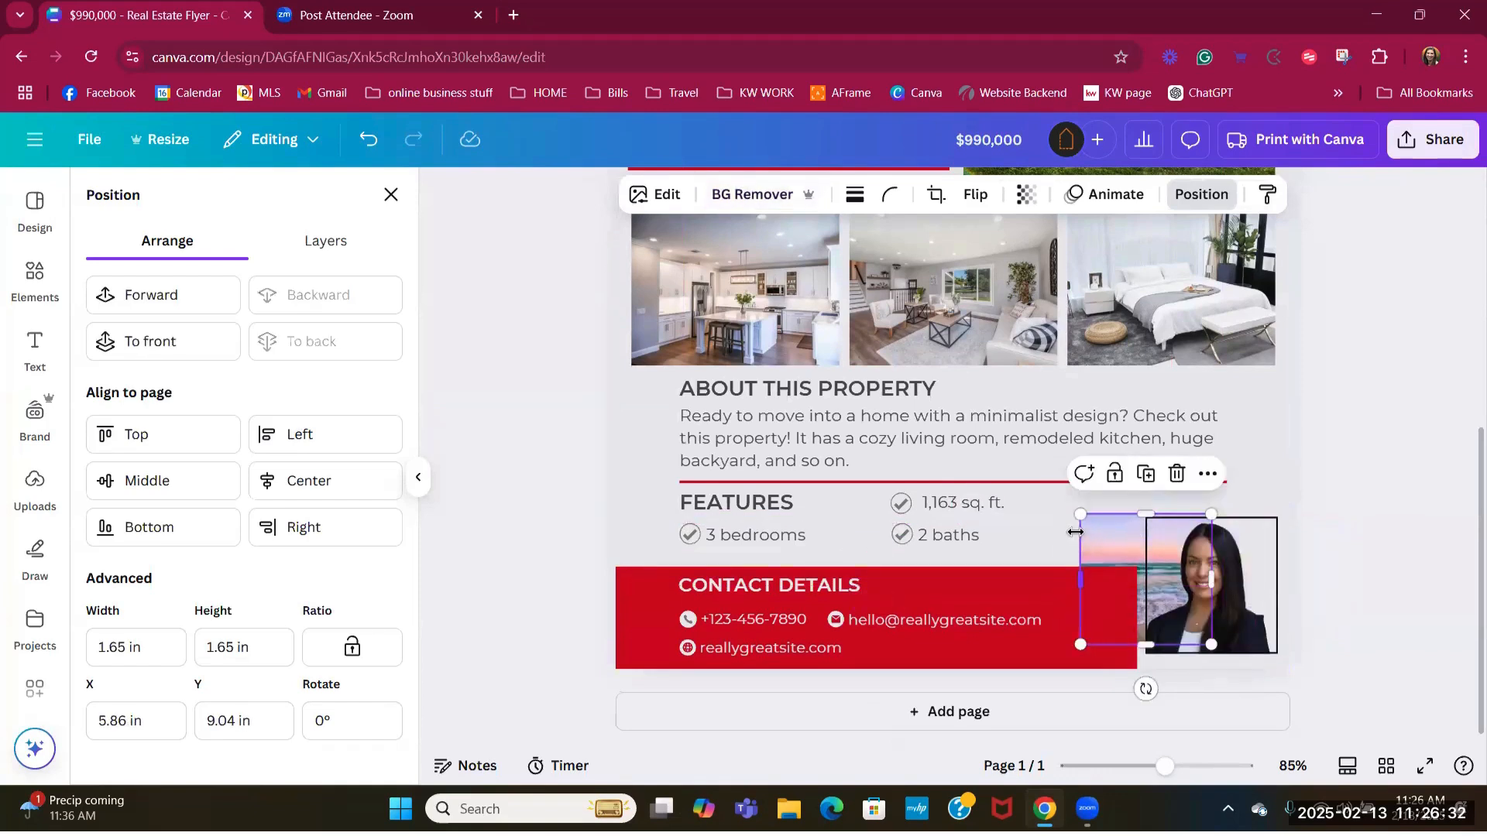
{"action": "left_click", "coordinate": [1077, 536]}
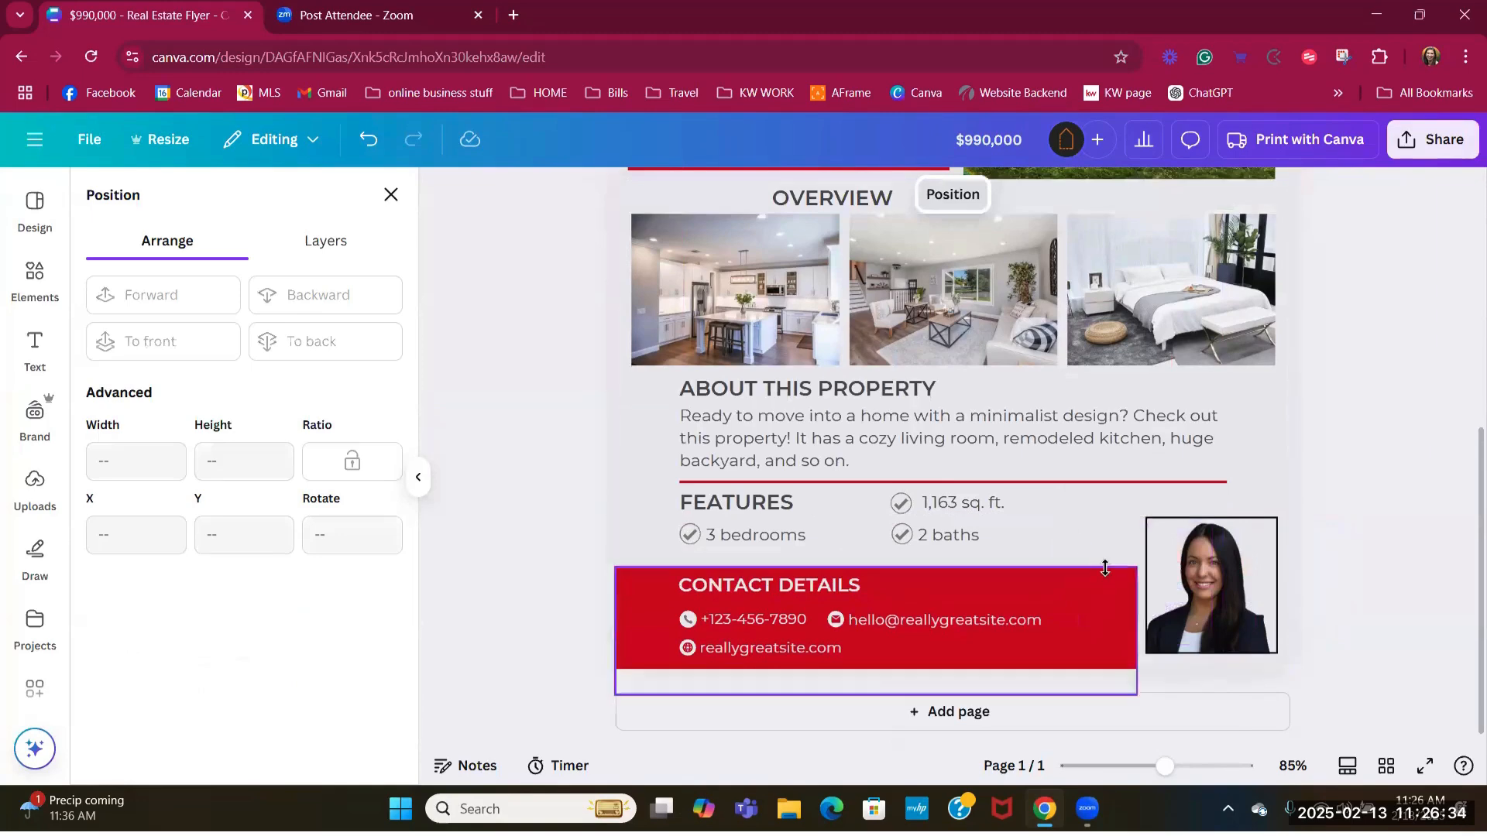
- Narrow the red contact band to about 6.24 in and shift it to about X 0.1 in, Y 9.63 in
{"action": "left_click", "coordinate": [1129, 642]}
{"action": "mouse_move", "coordinate": [1146, 624]}
{"action": "left_mouse_down"}
{"action": "mouse_move", "coordinate": [1316, 624]}
{"action": "mouse_move", "coordinate": [1128, 619]}
{"action": "left_mouse_up"}
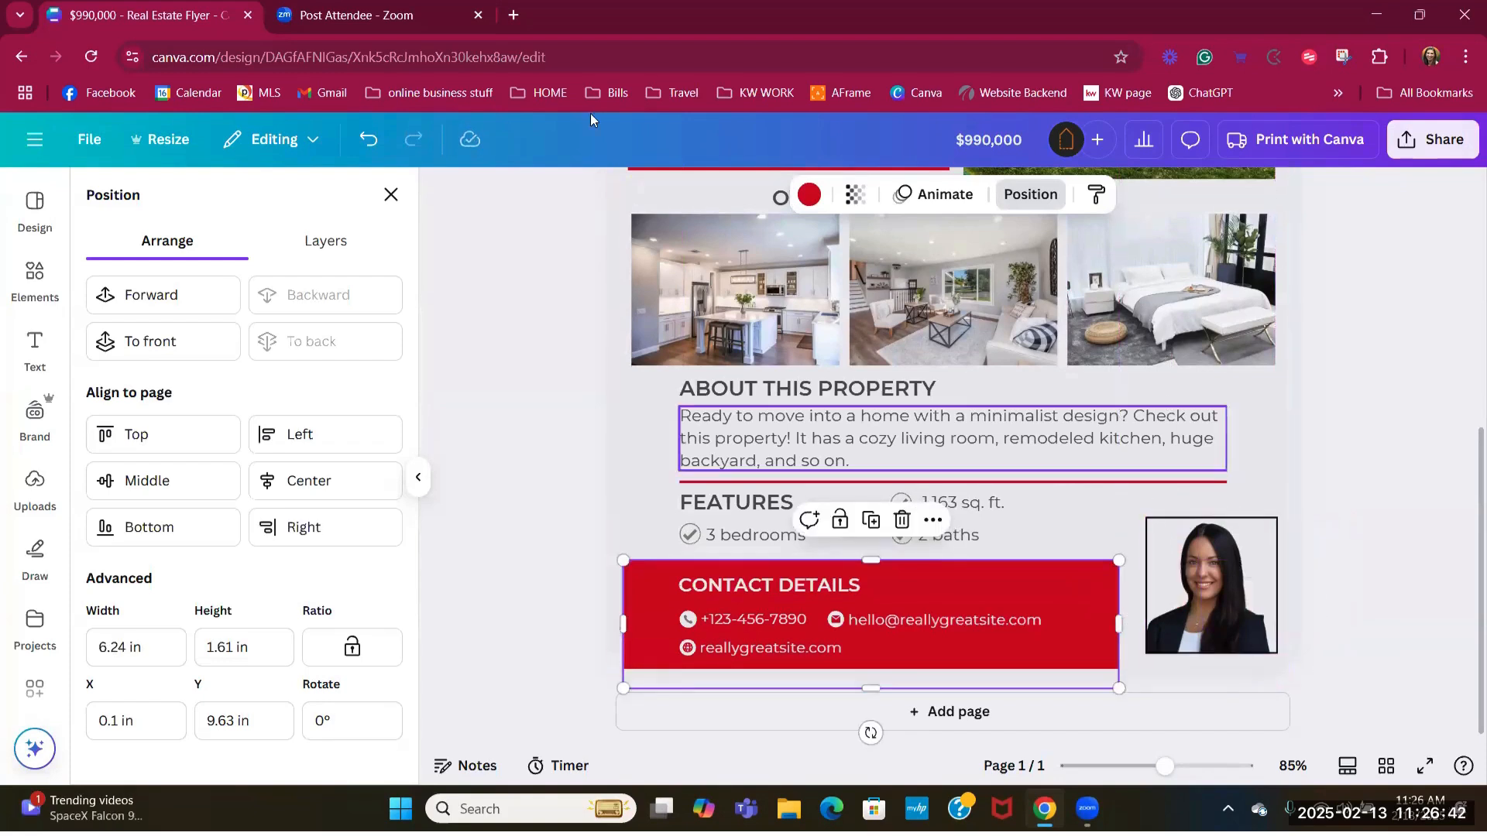
{"action": "left_click", "coordinate": [389, 196]}
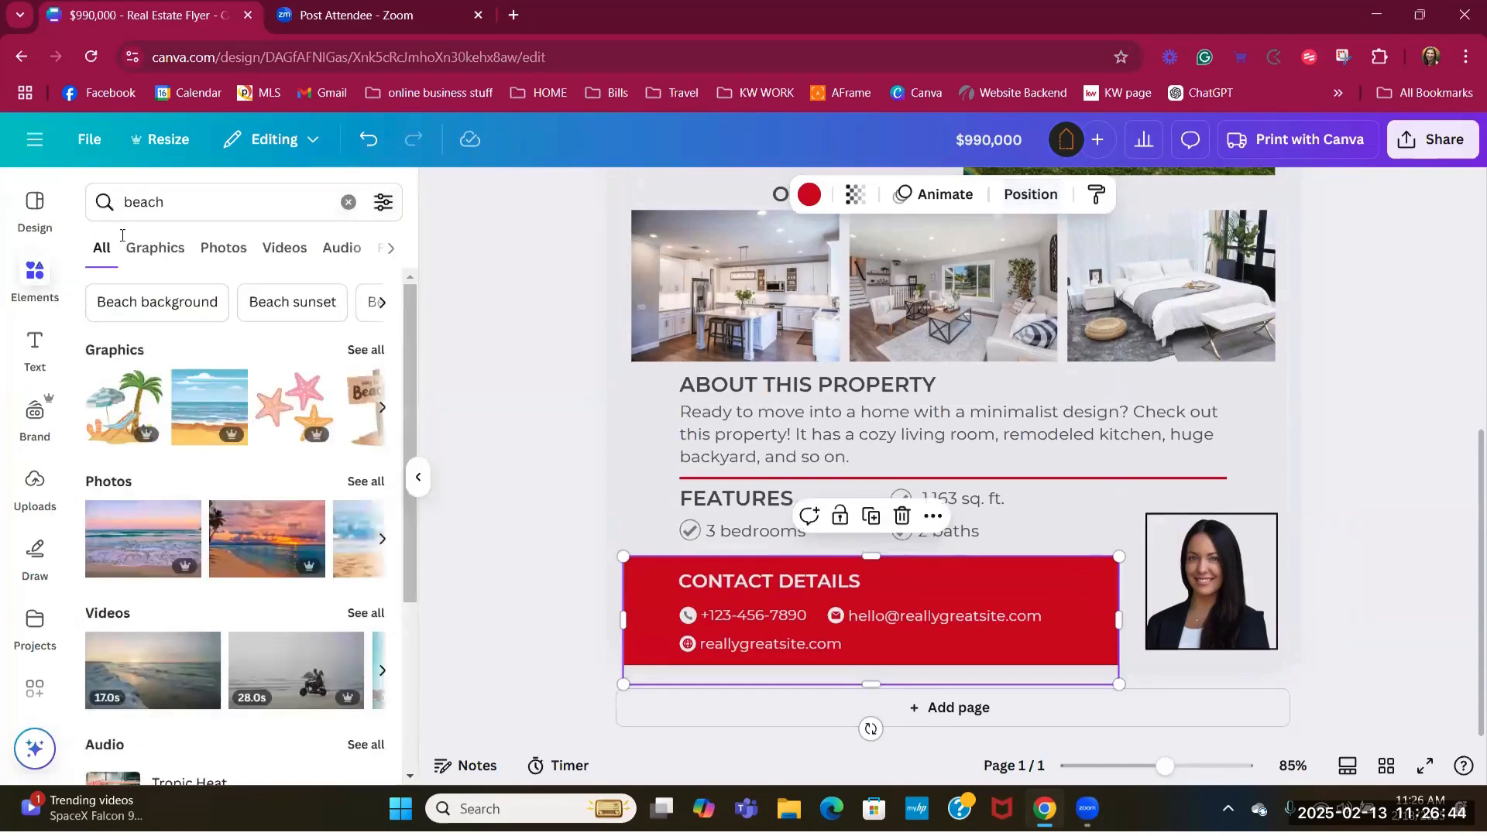
{"action": "left_click", "coordinate": [13, 223]}
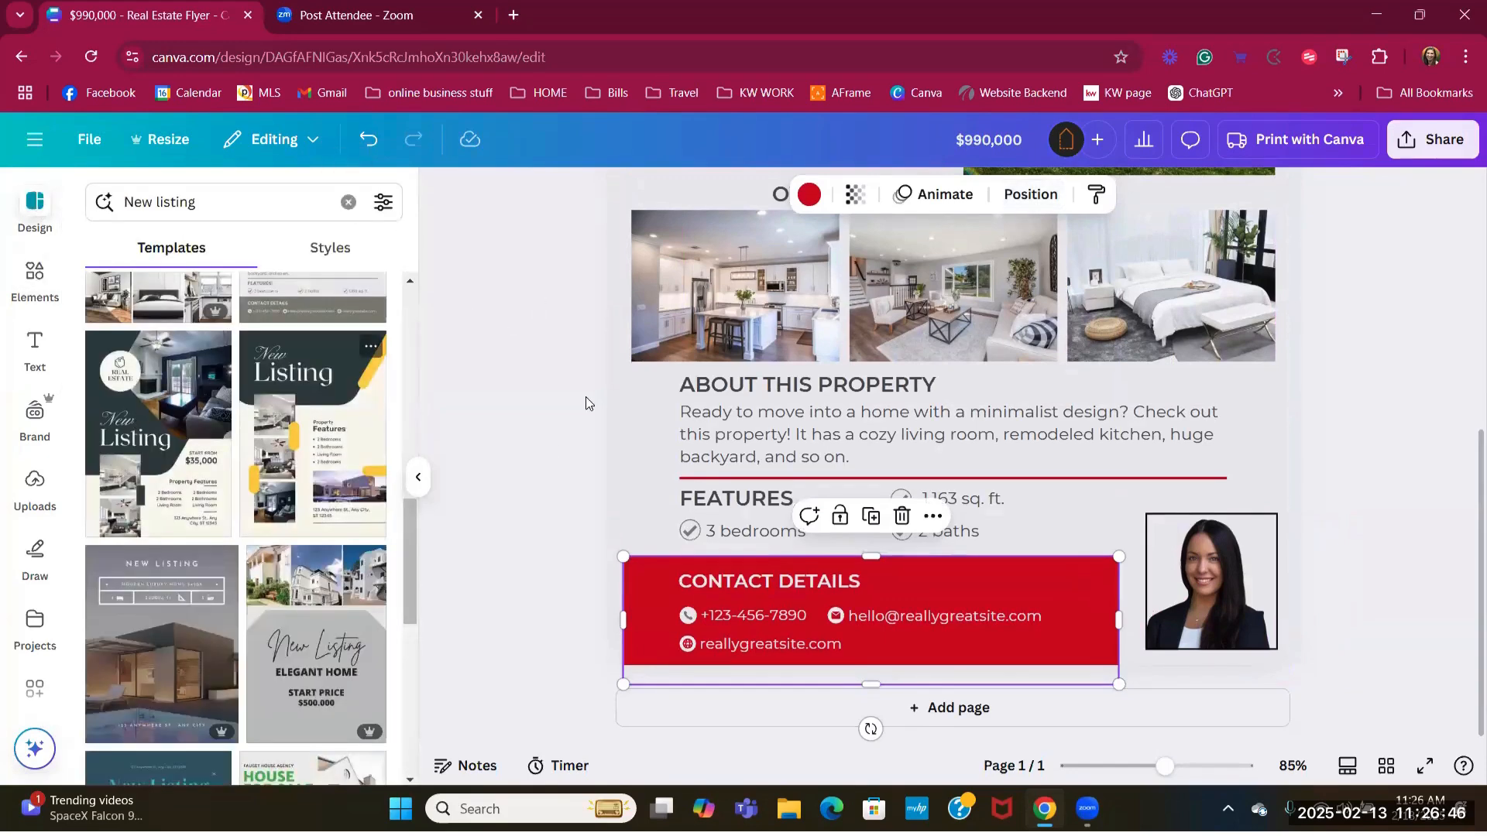
{"action": "scroll", "coordinate": [584, 396], "scroll_direction": "up", "scroll_amount": 6}
{"action": "scroll", "coordinate": [570, 392], "scroll_direction": "down", "scroll_amount": 4}
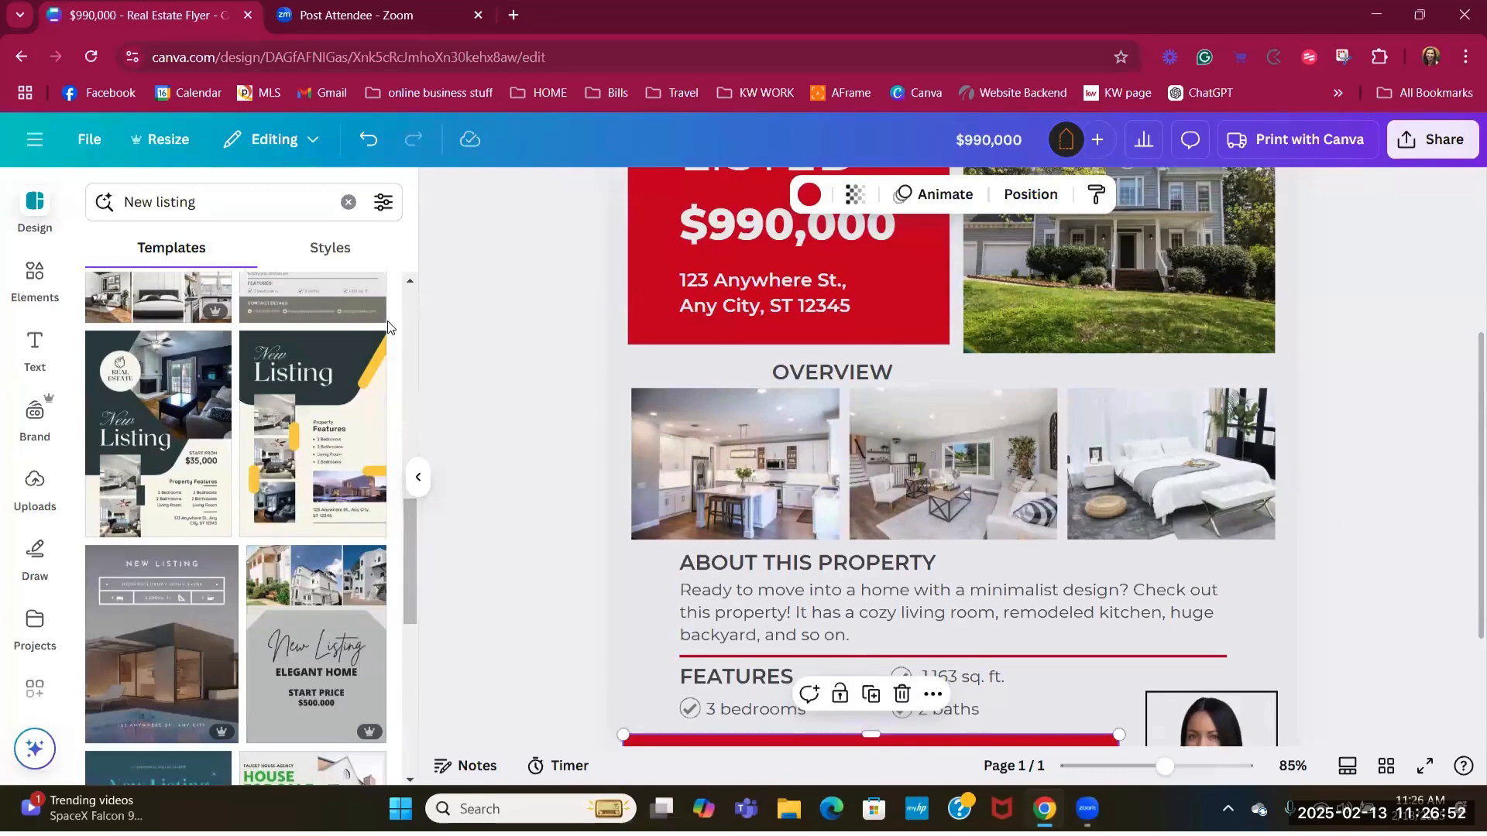
{"action": "left_click", "coordinate": [409, 284]}
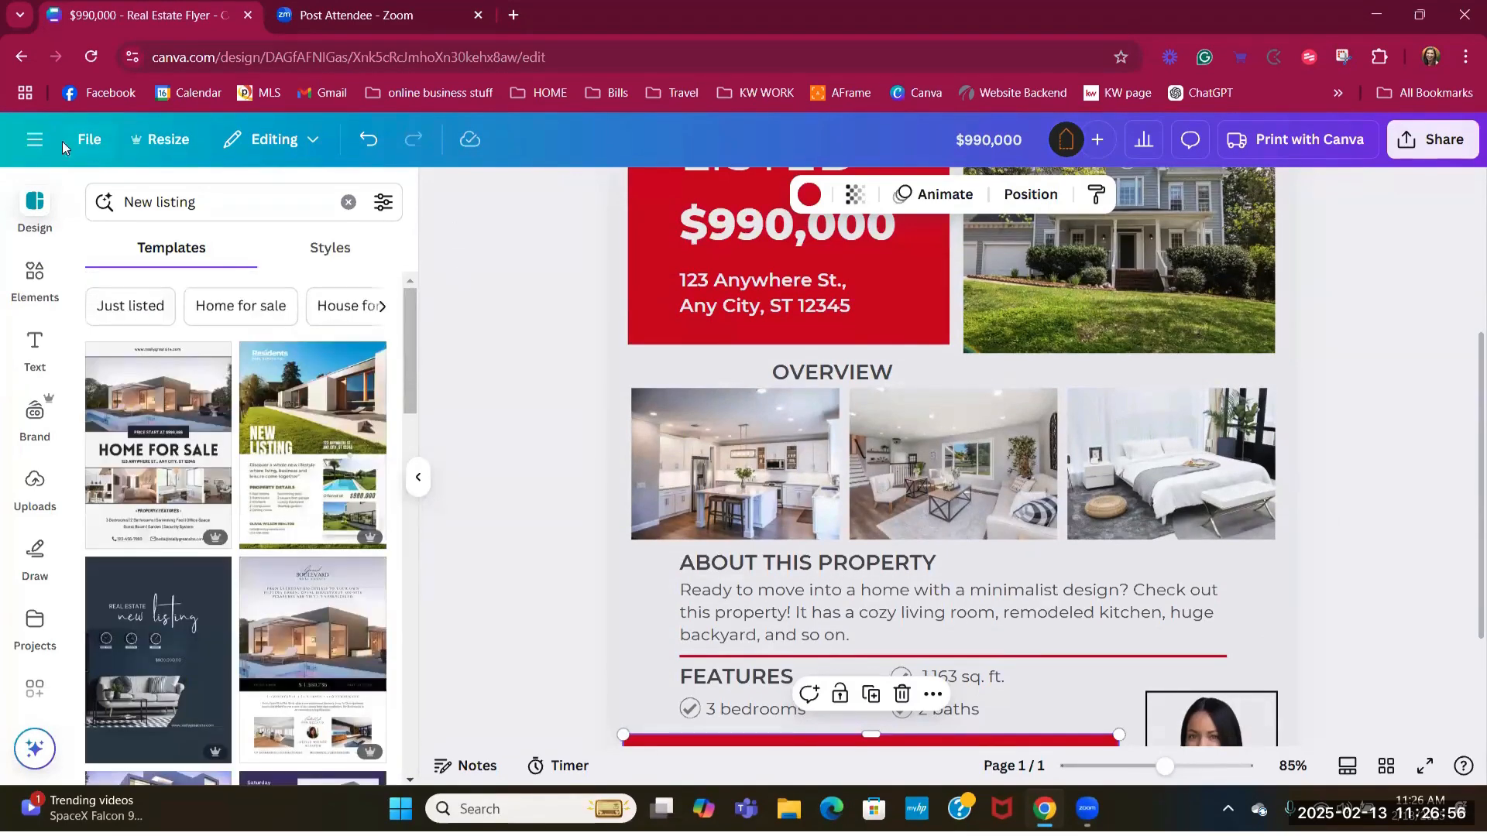
- Leave the flyer for the home page and create a blank Instagram Post (4:5) from the social media formats
{"action": "left_click", "coordinate": [35, 141]}
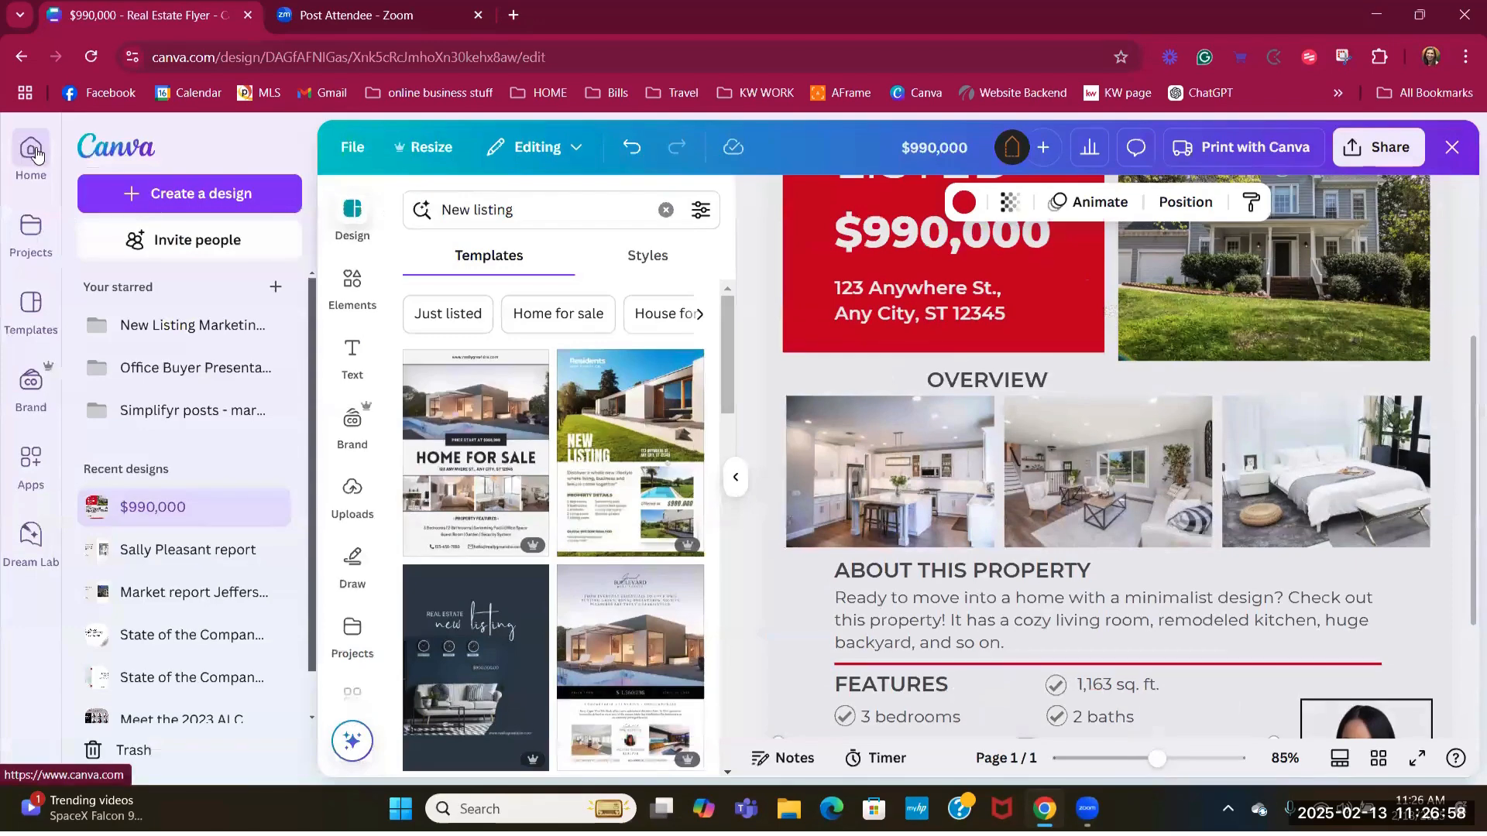
{"action": "left_click", "coordinate": [35, 154]}
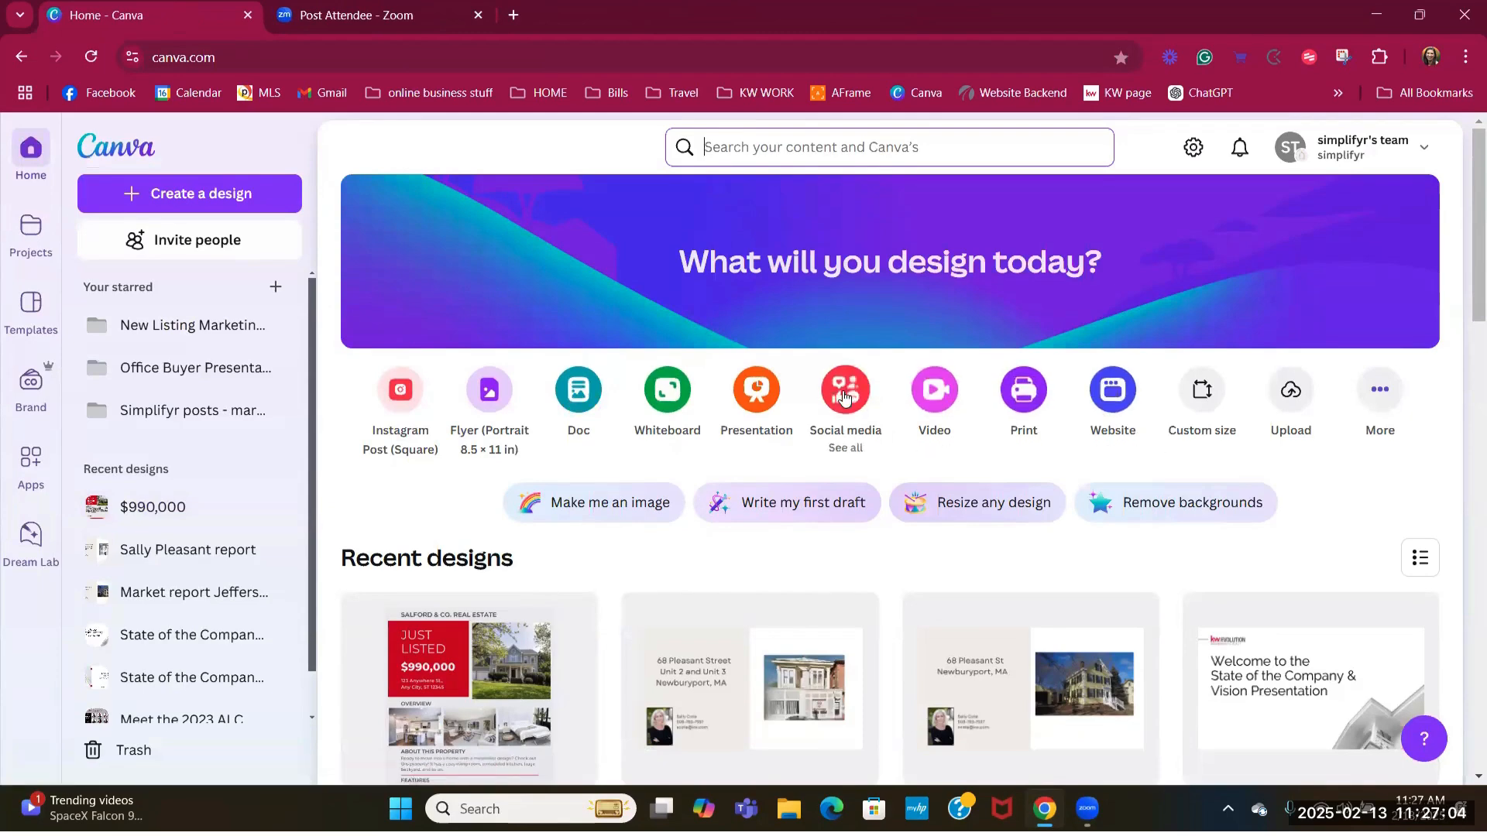
{"action": "left_click", "coordinate": [844, 398]}
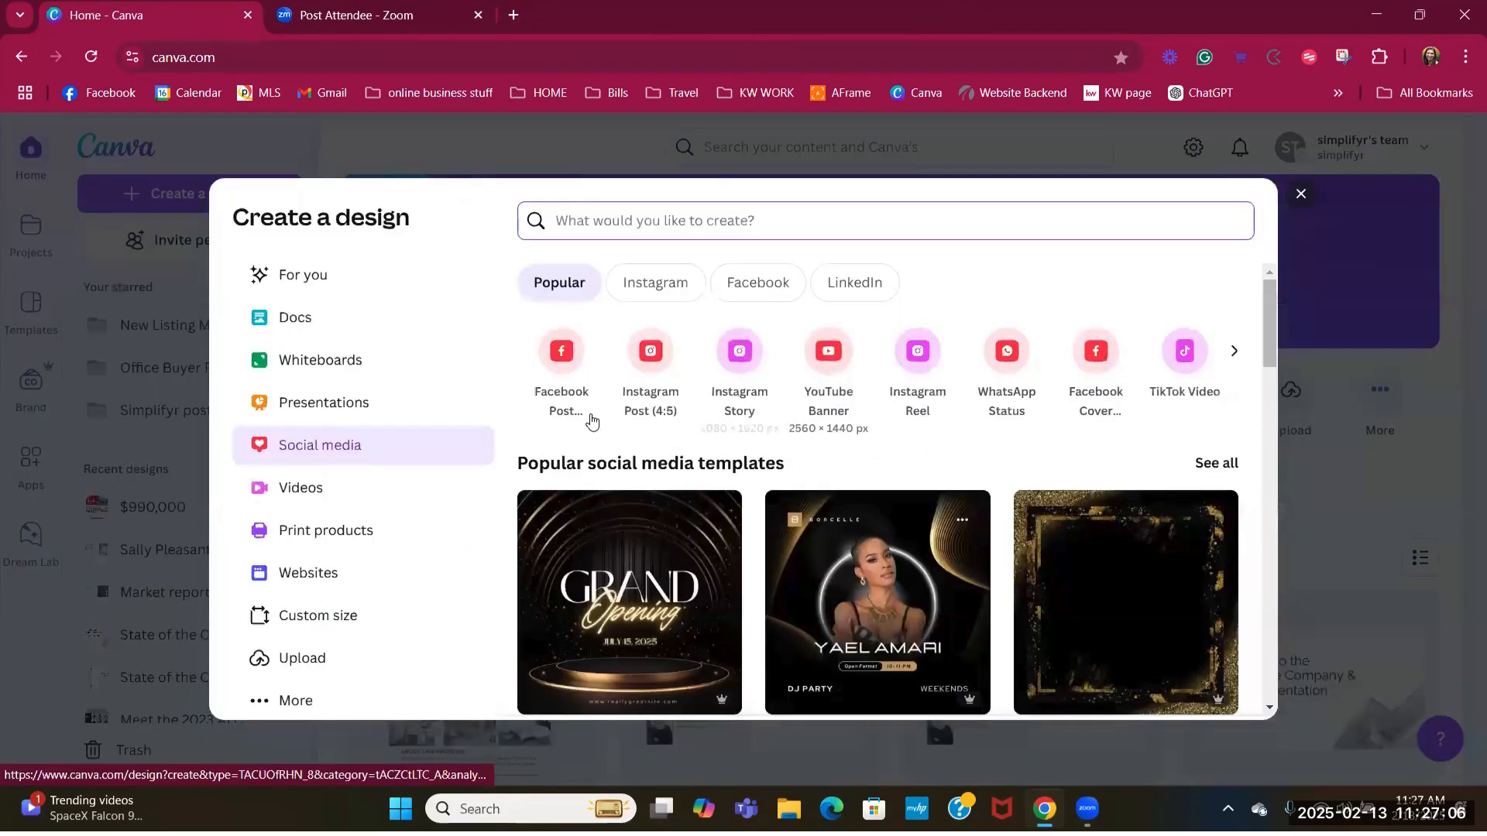
{"action": "left_click", "coordinate": [649, 354]}
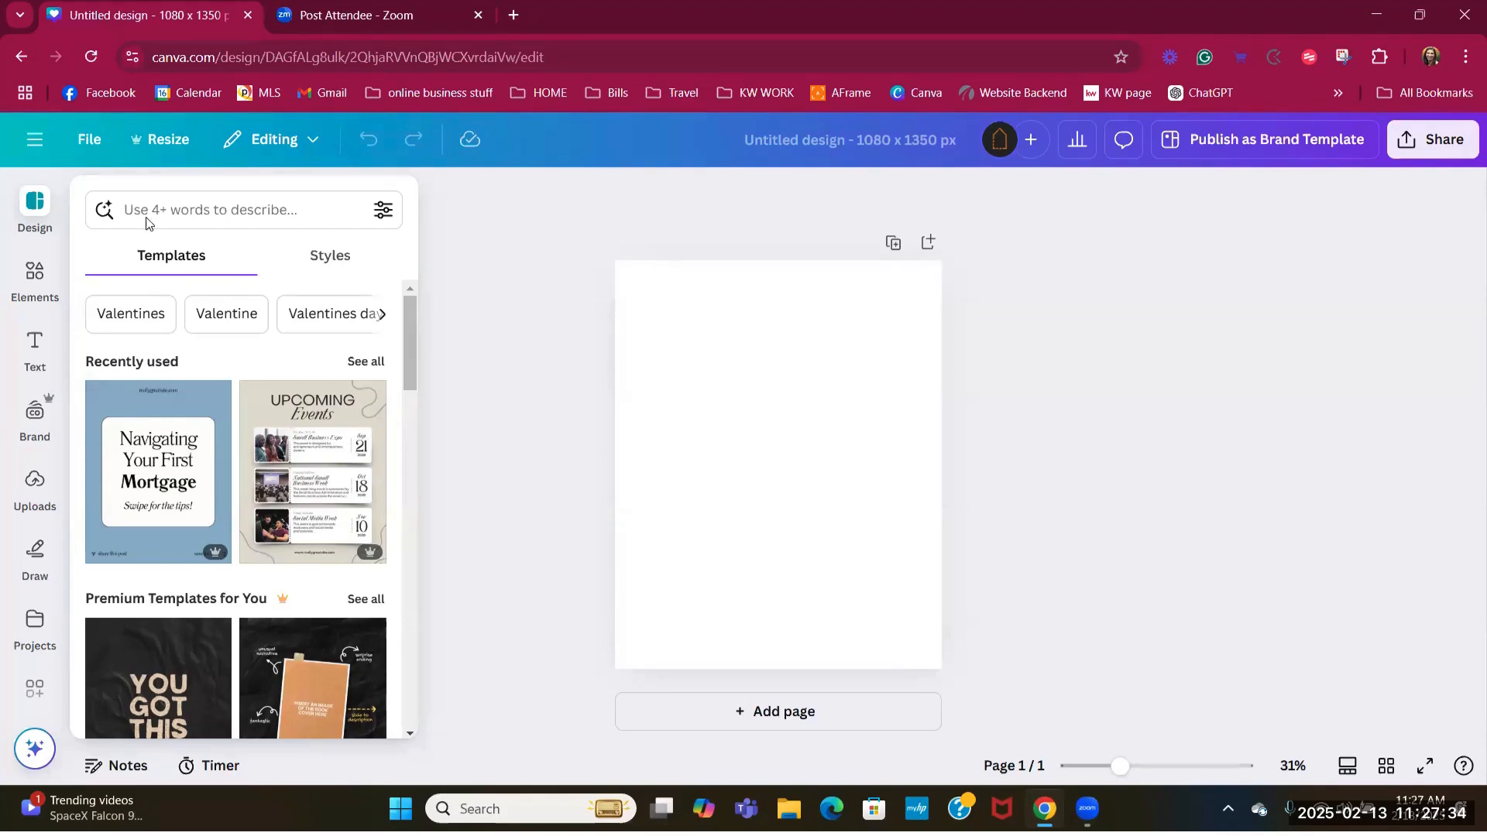
- Return home from the blank design and create another new Instagram Post (4:5), 1080 × 1350 px
{"action": "left_click", "coordinate": [31, 139]}
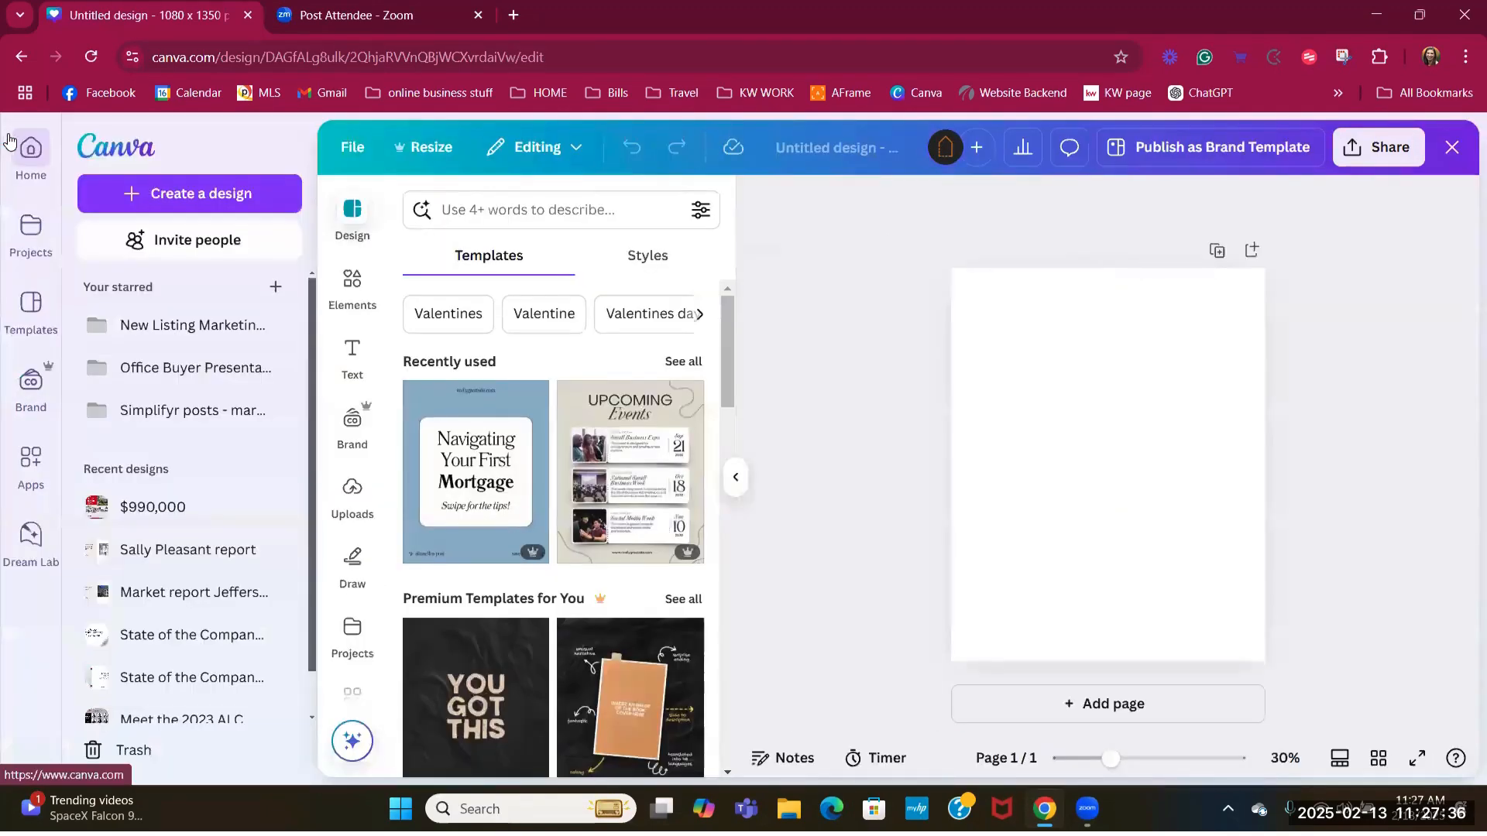
{"action": "left_click", "coordinate": [31, 151]}
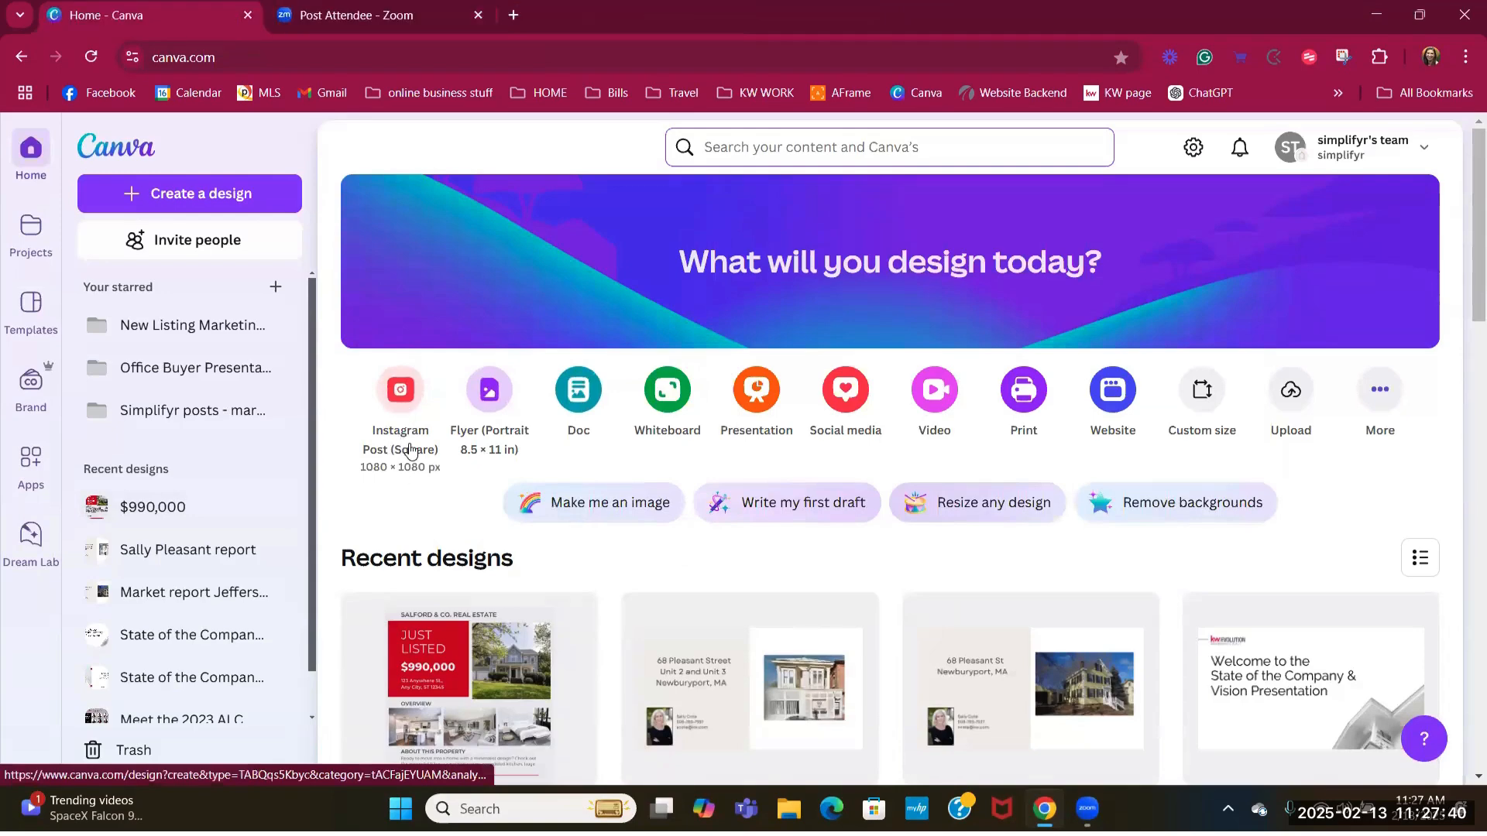
{"action": "left_click", "coordinate": [852, 396]}
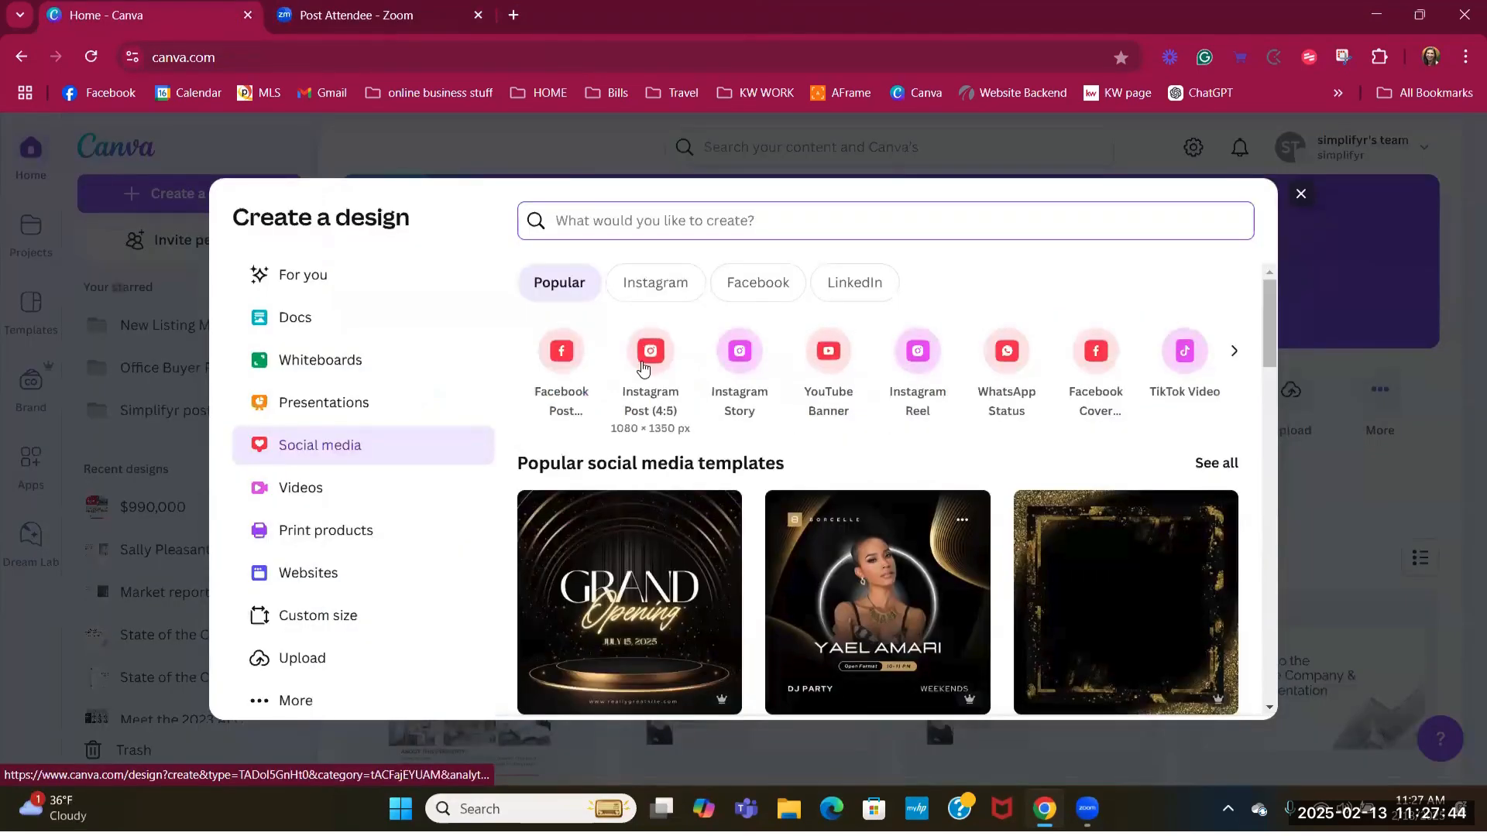
{"action": "left_click", "coordinate": [647, 364]}
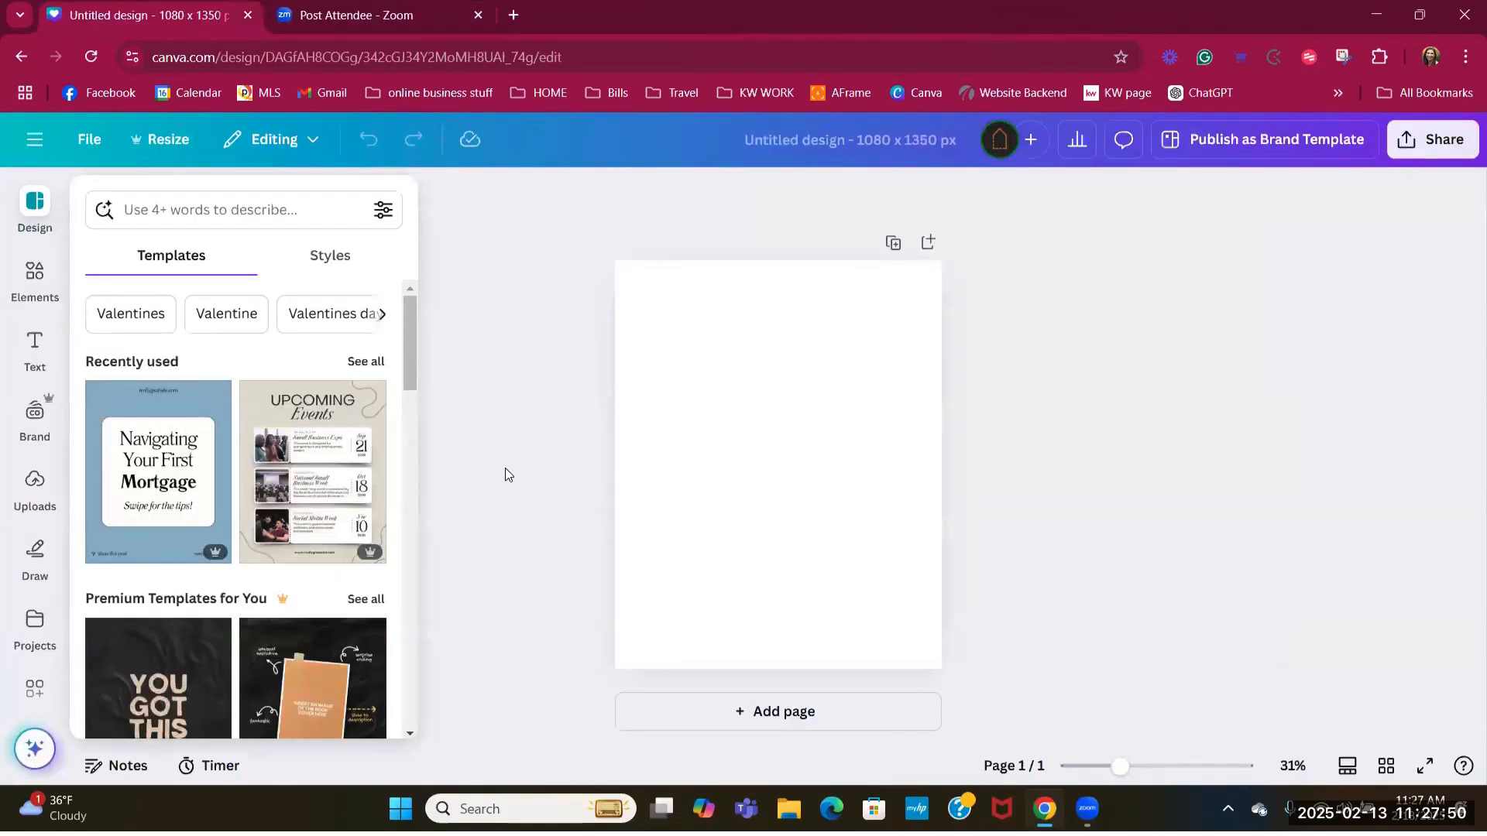
{"action": "scroll", "coordinate": [249, 483], "scroll_direction": "down", "scroll_amount": 5}
{"action": "scroll", "coordinate": [249, 483], "scroll_direction": "down", "scroll_amount": 3}
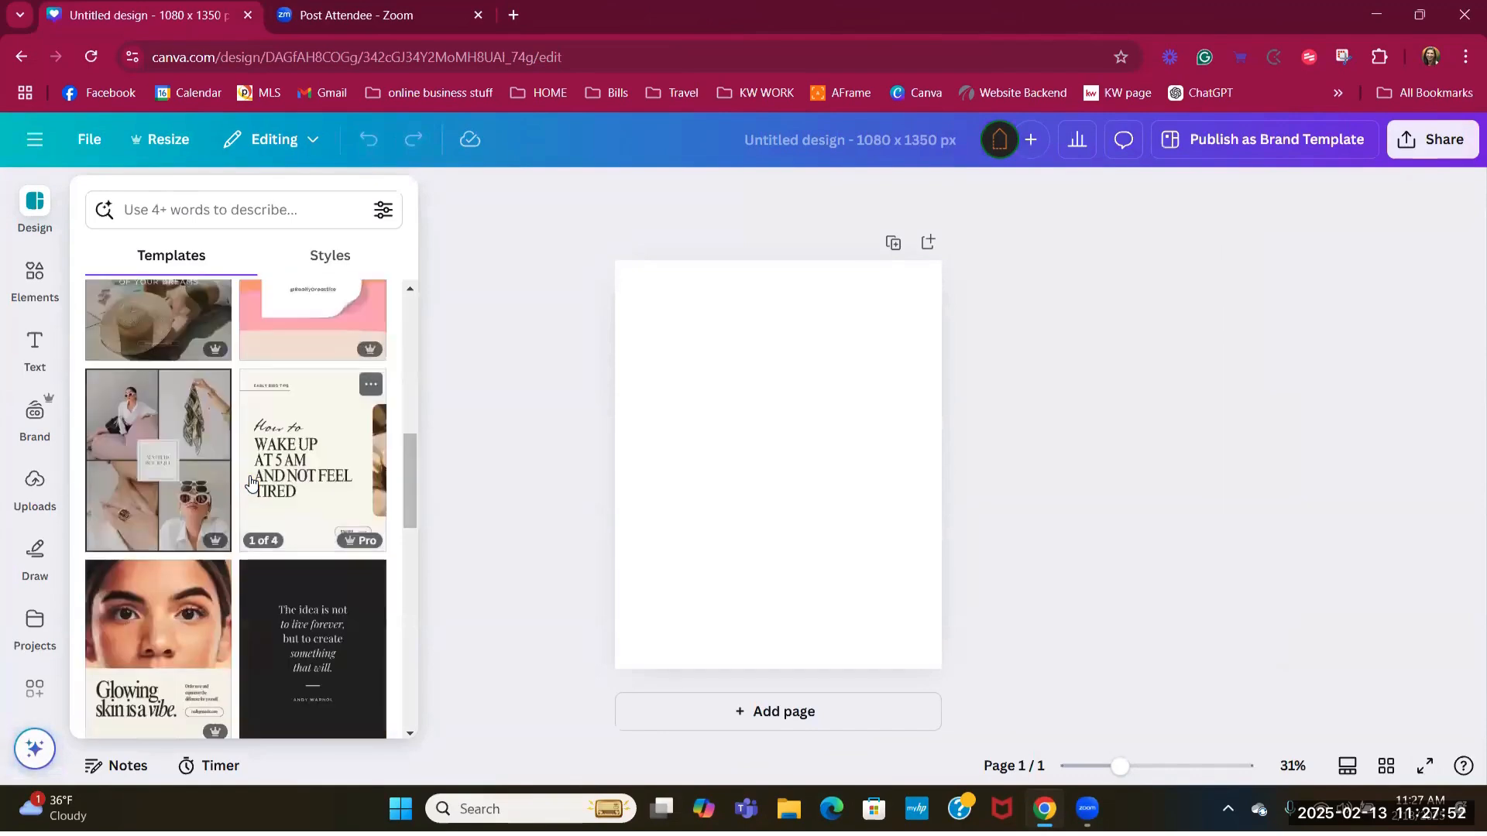
{"action": "scroll", "coordinate": [249, 465], "scroll_direction": "up", "scroll_amount": 8}
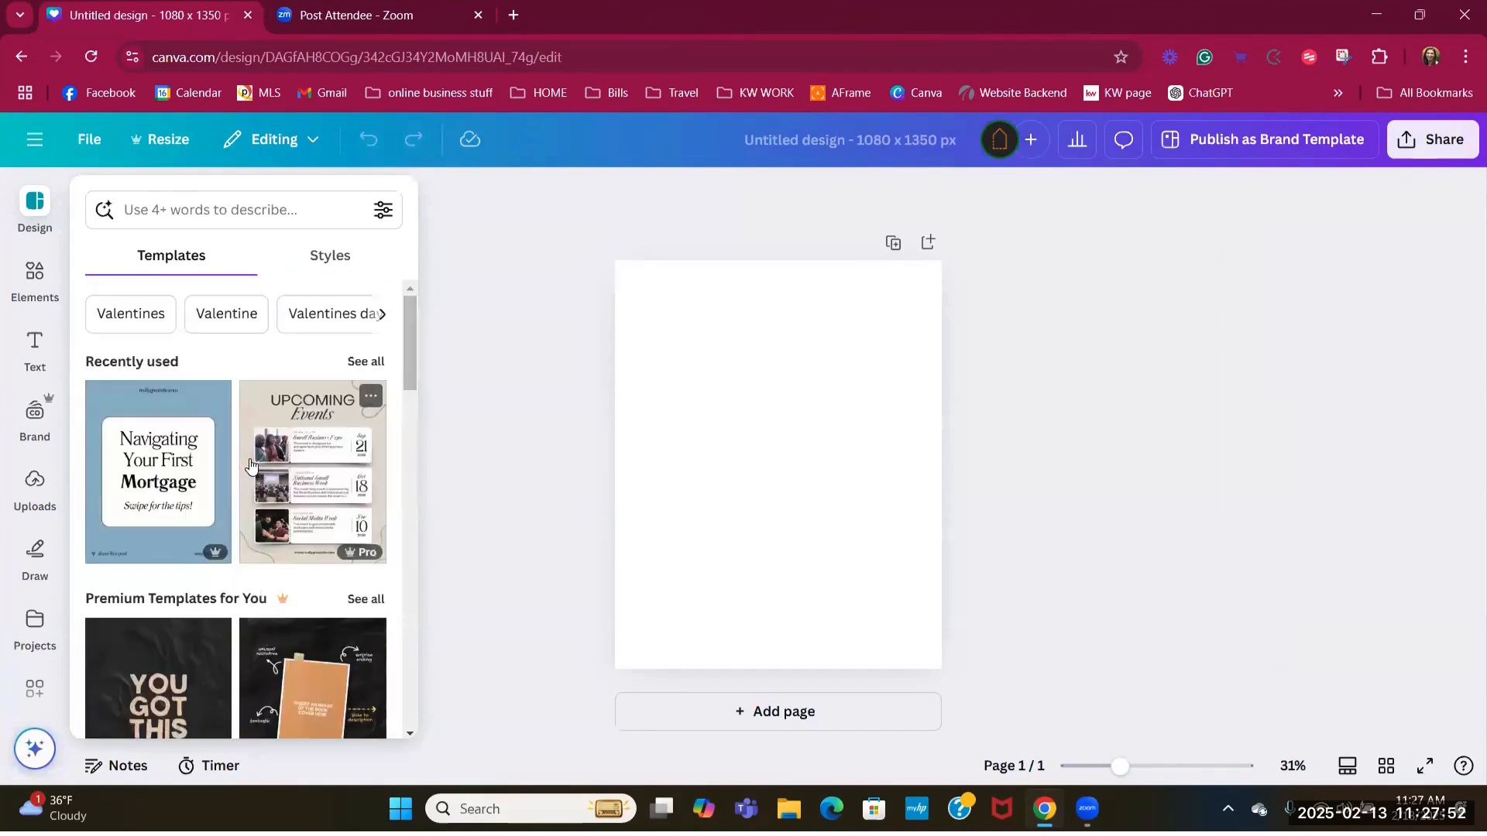
{"action": "left_click", "coordinate": [177, 214]}
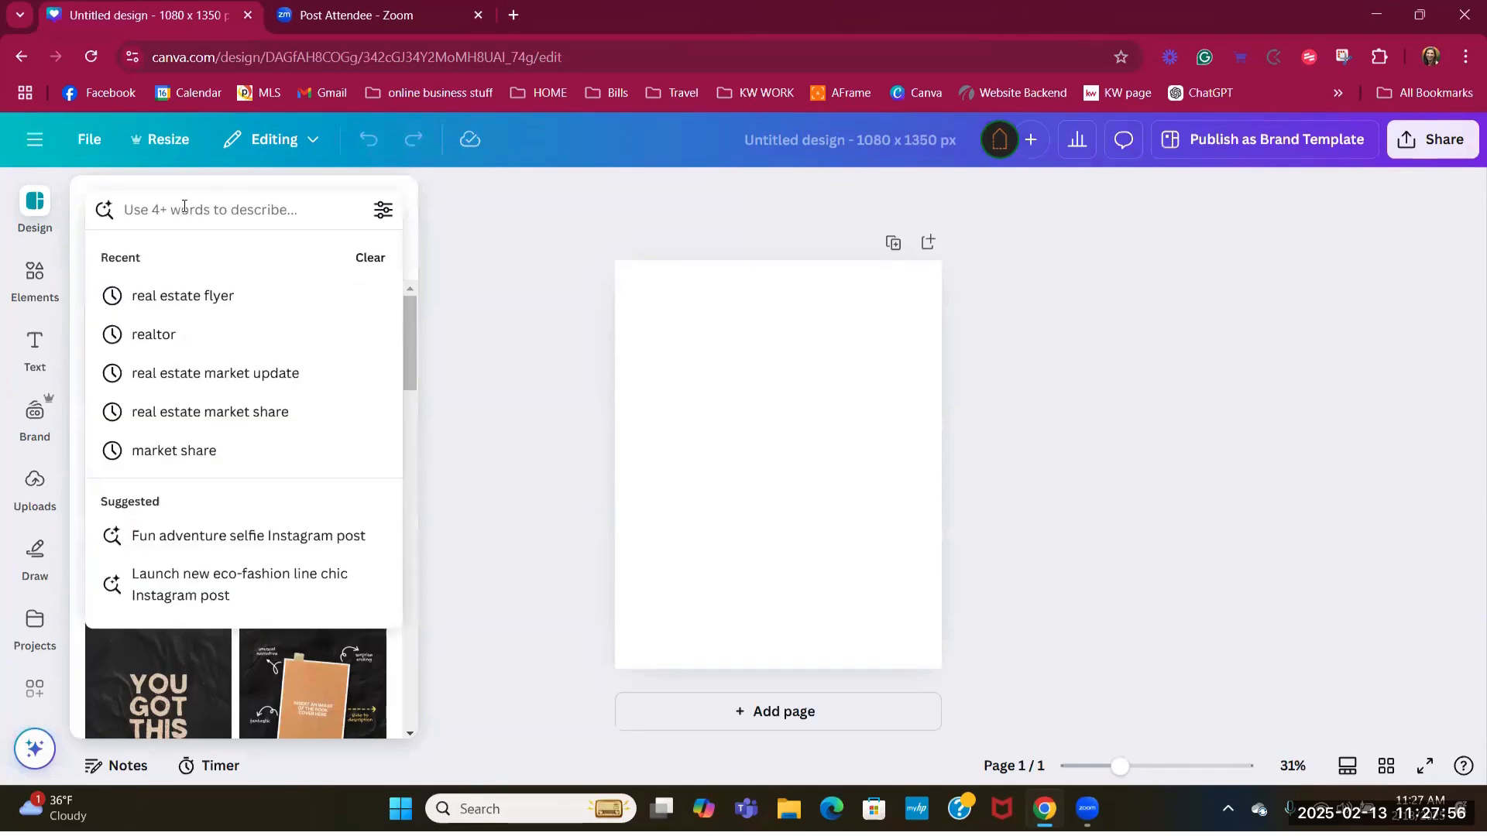
{"action": "type", "text": "realtor"}
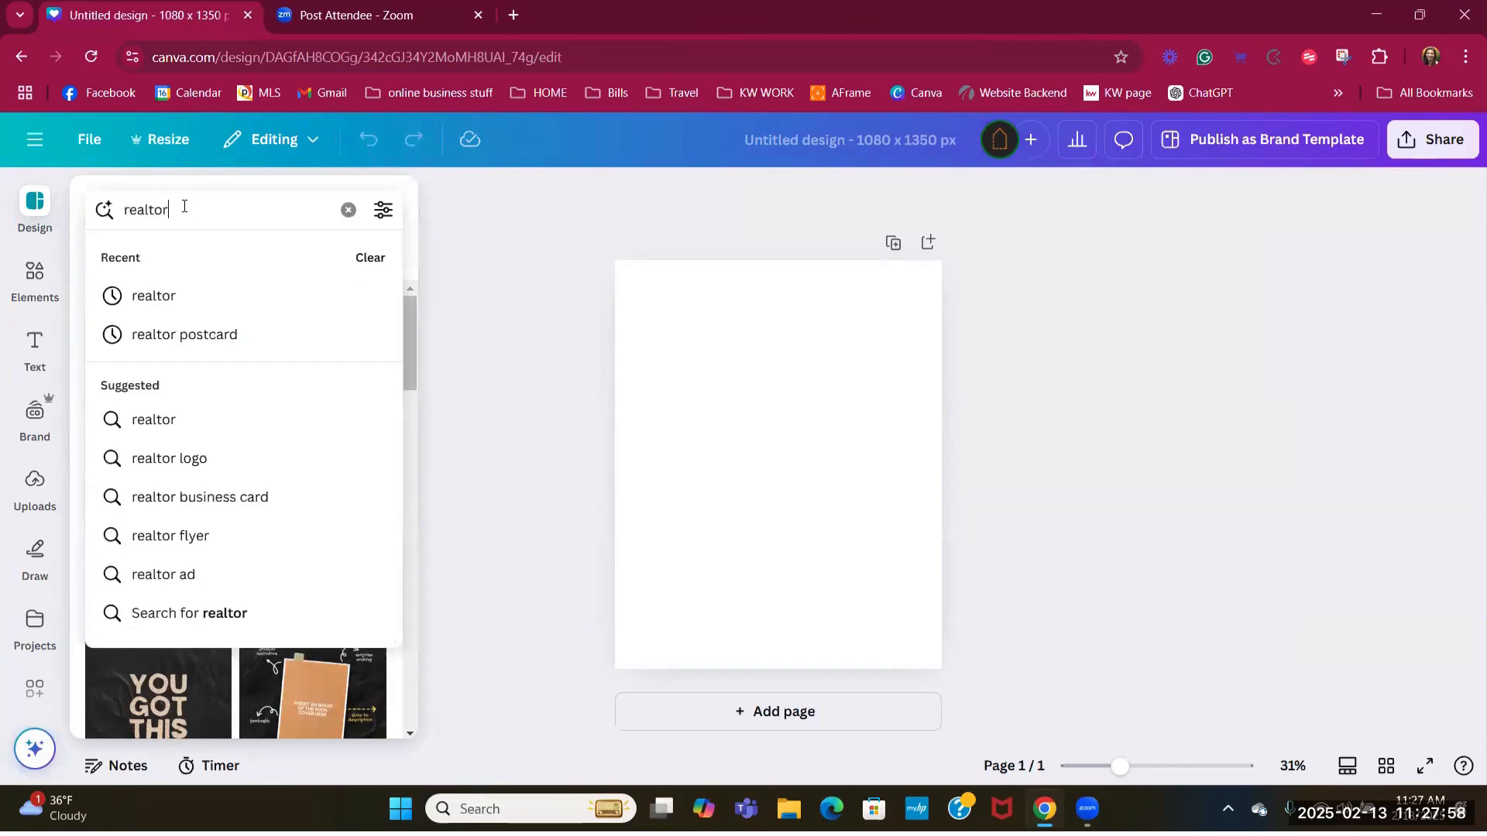
{"action": "key", "text": "BackSpace"}
{"action": "key", "text": "BackSpace"}
{"action": "key", "text": "BackSpace"}
{"action": "key", "text": "BackSpace"}
{"action": "key", "text": "BackSpace"}
{"action": "key", "text": "BackSpace"}
{"action": "key", "text": "BackSpace"}
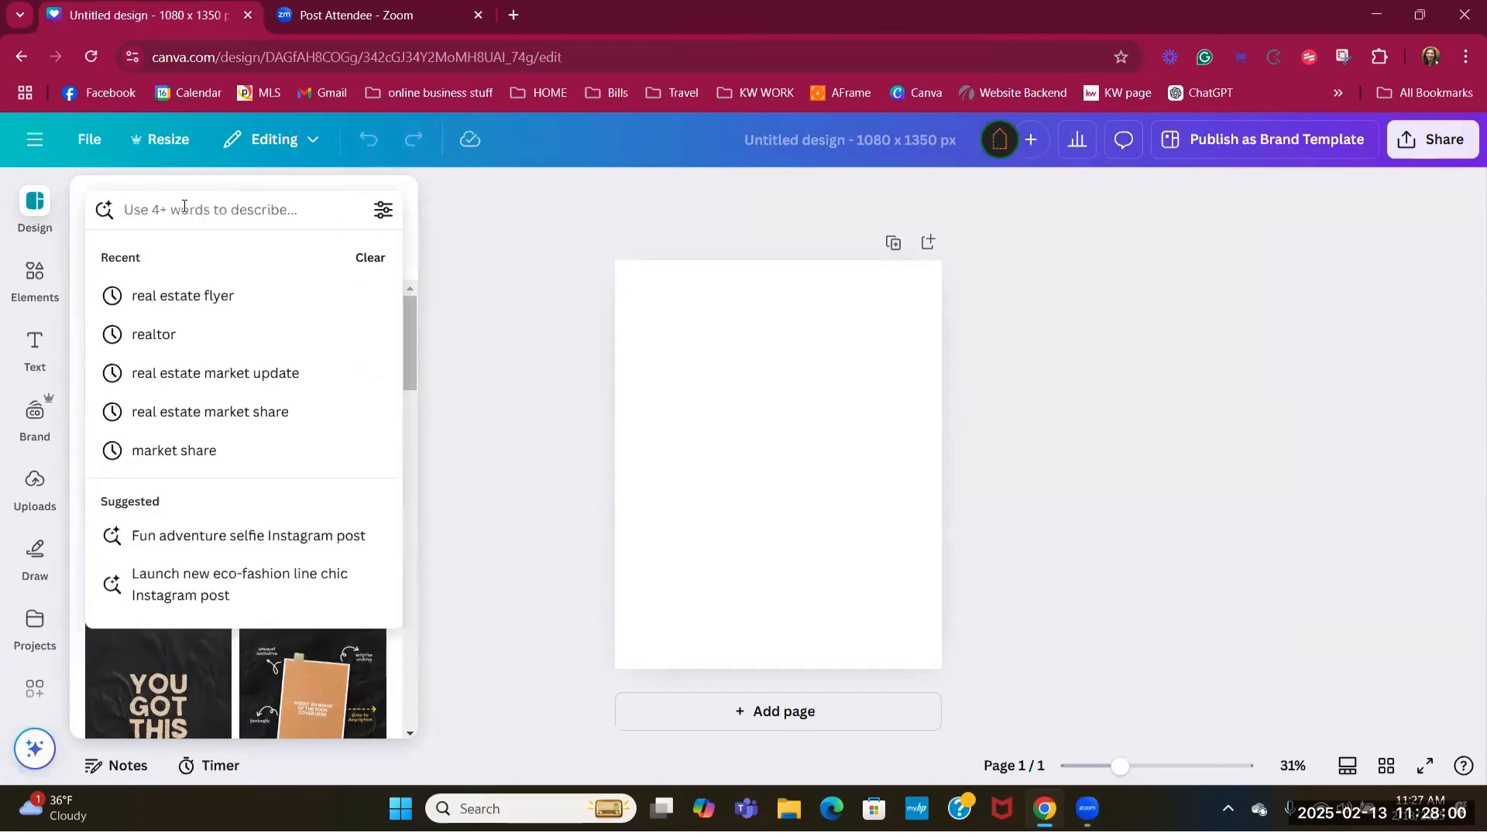
- Search the Instagram post templates for open house and browse the designs
{"action": "type", "text": "open house"}
{"action": "key", "text": "Return"}
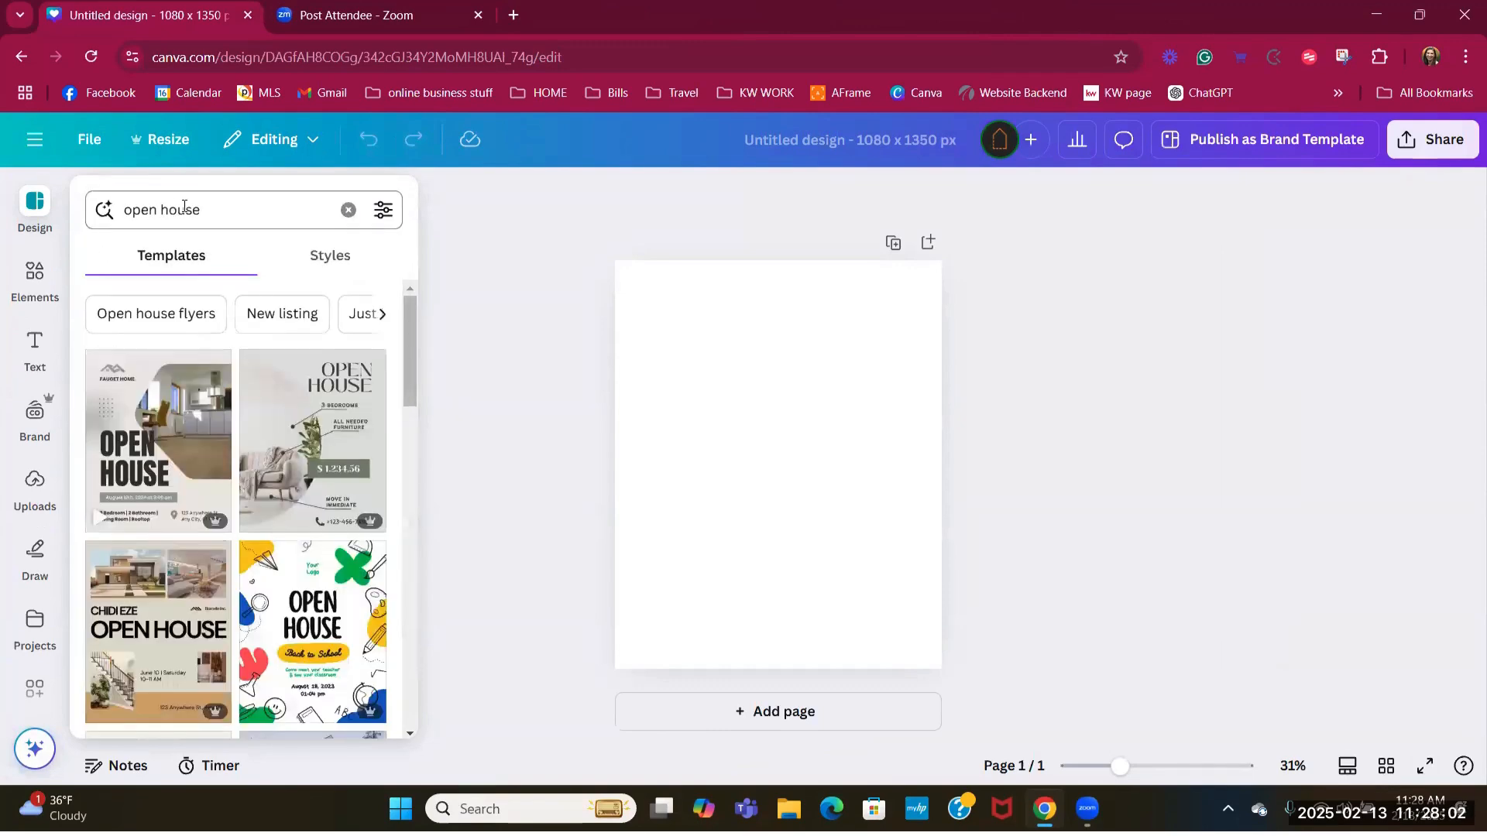
{"action": "scroll", "coordinate": [224, 432], "scroll_direction": "down", "scroll_amount": 3}
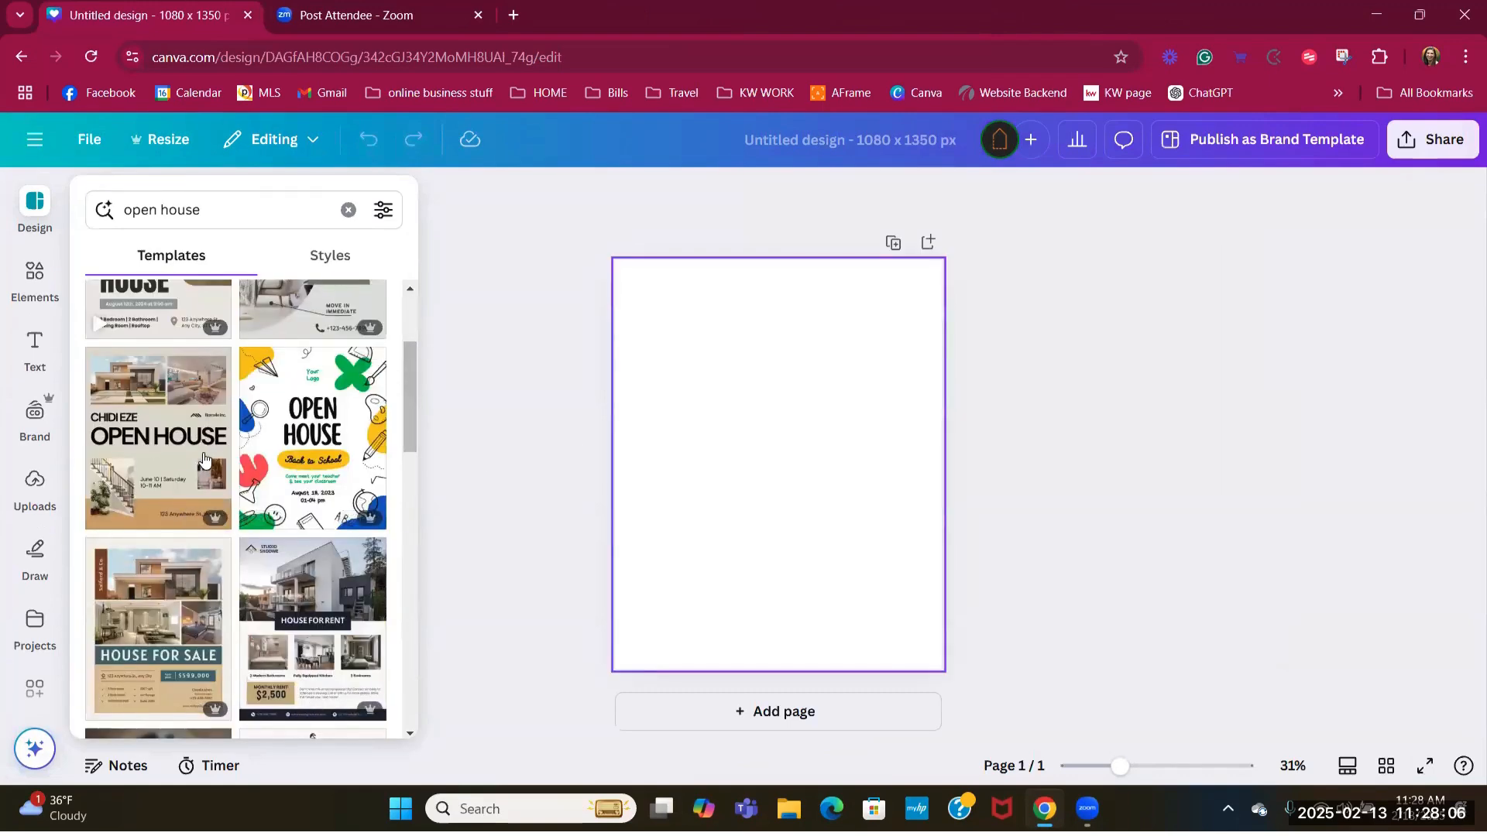
- Search the templates for valentines day and apply the red and pink Happy Valentine's Day post with balloons and hearts
{"action": "left_click", "coordinate": [224, 209]}
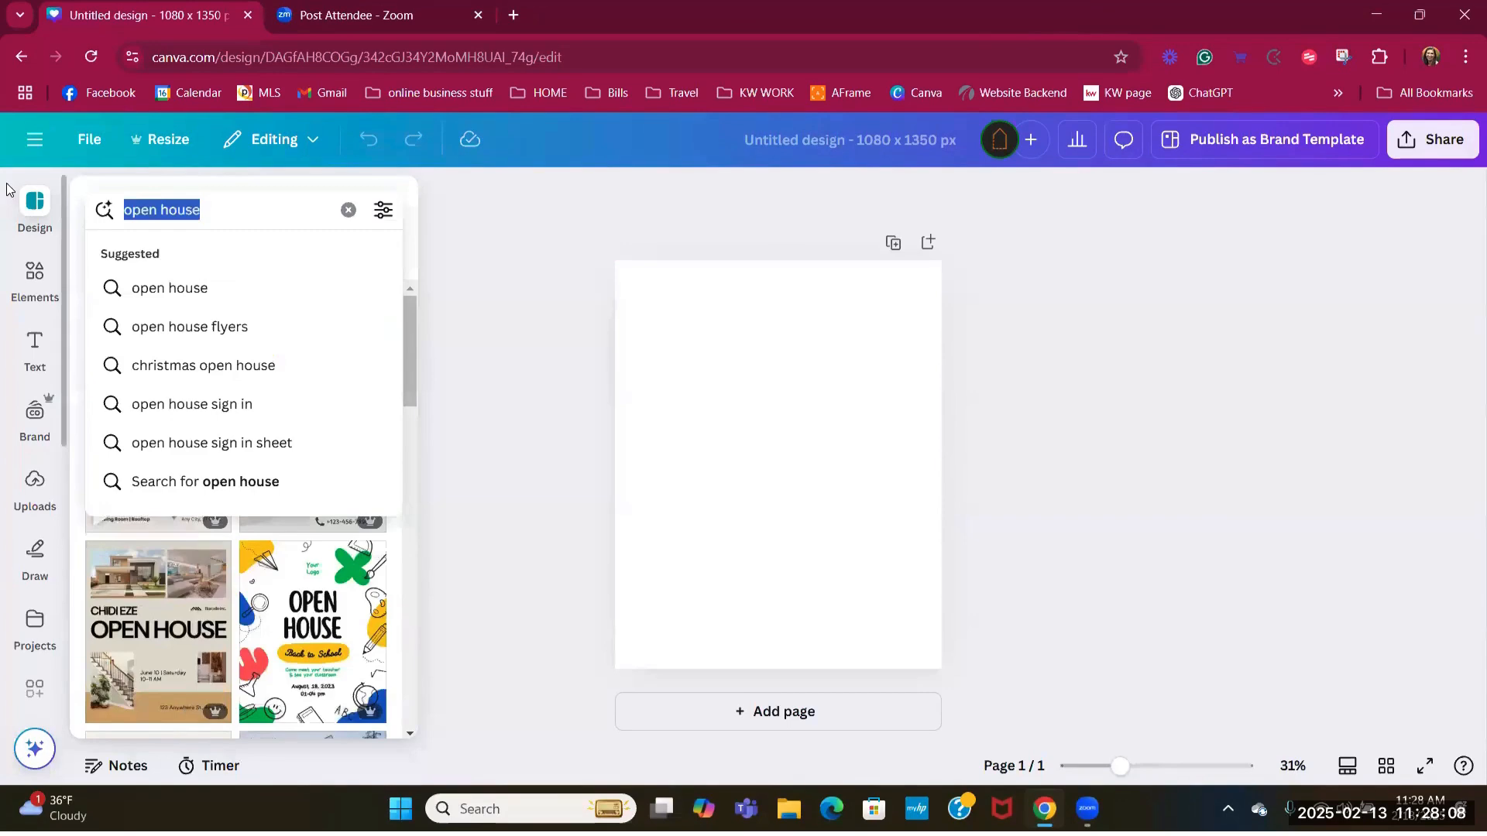
{"action": "type", "text": "va;"}
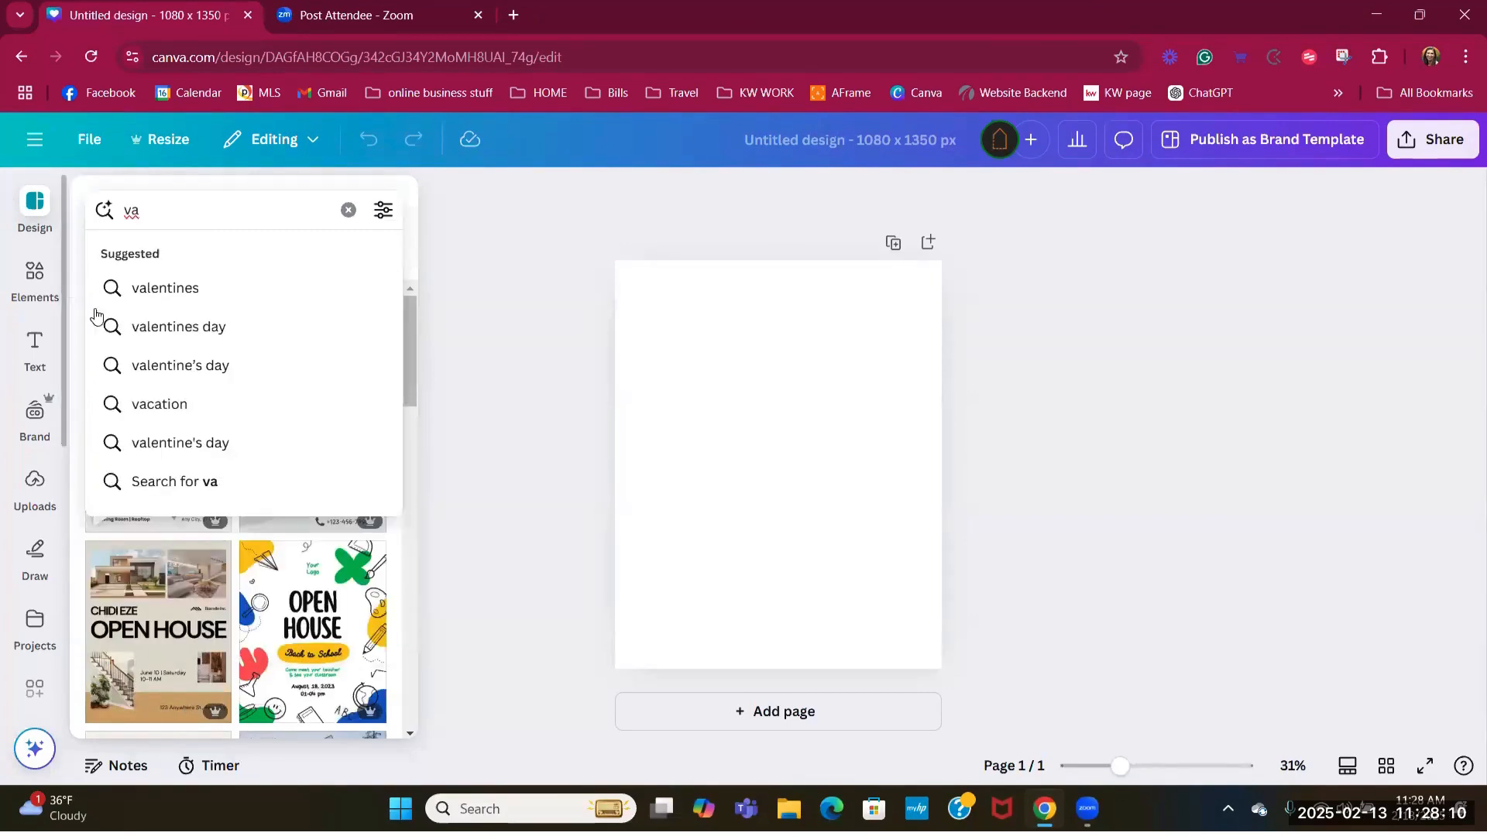
{"action": "left_click", "coordinate": [164, 337]}
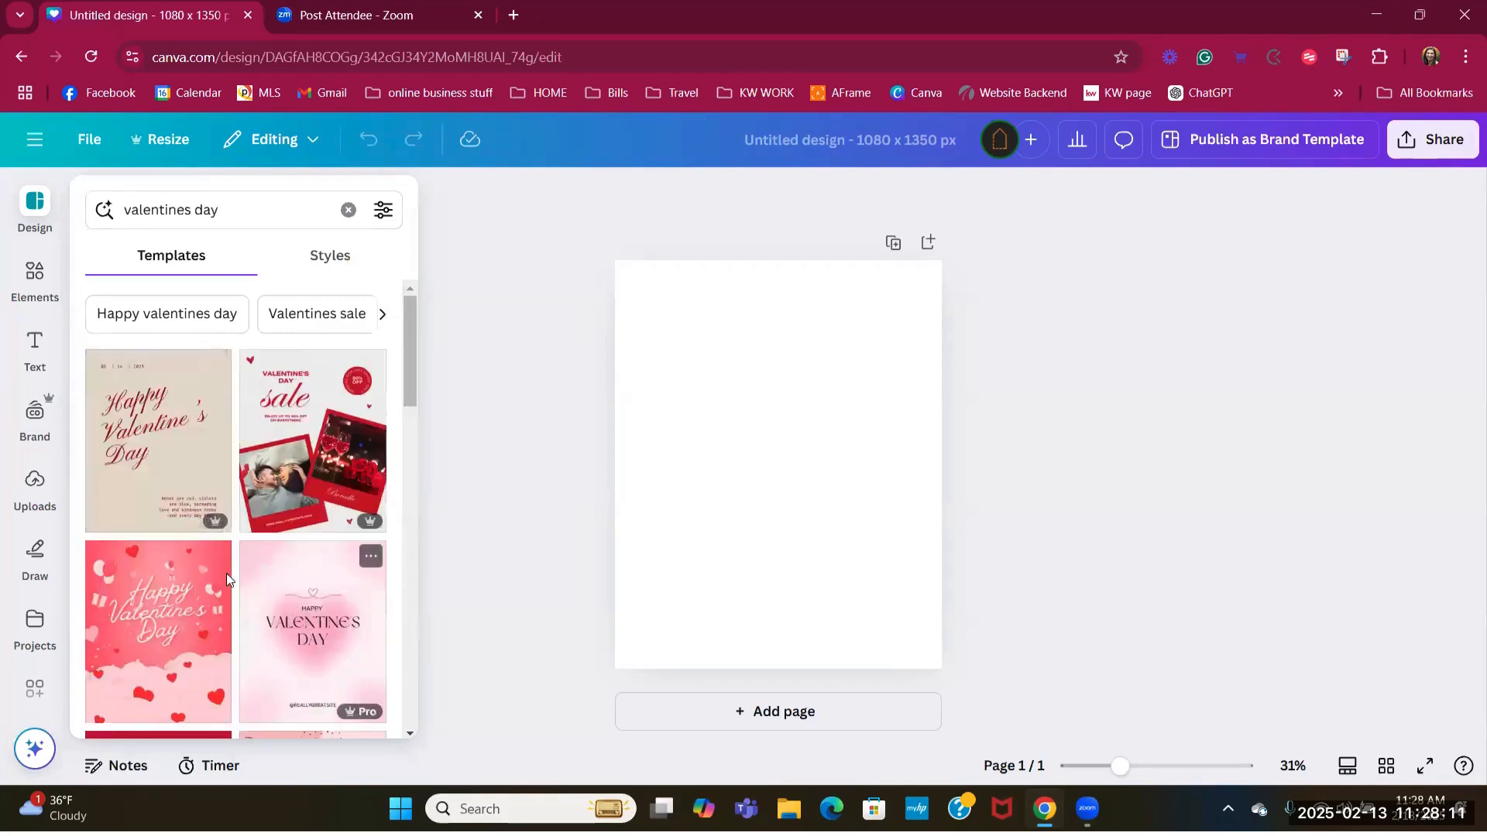
{"action": "left_click", "coordinate": [195, 631]}
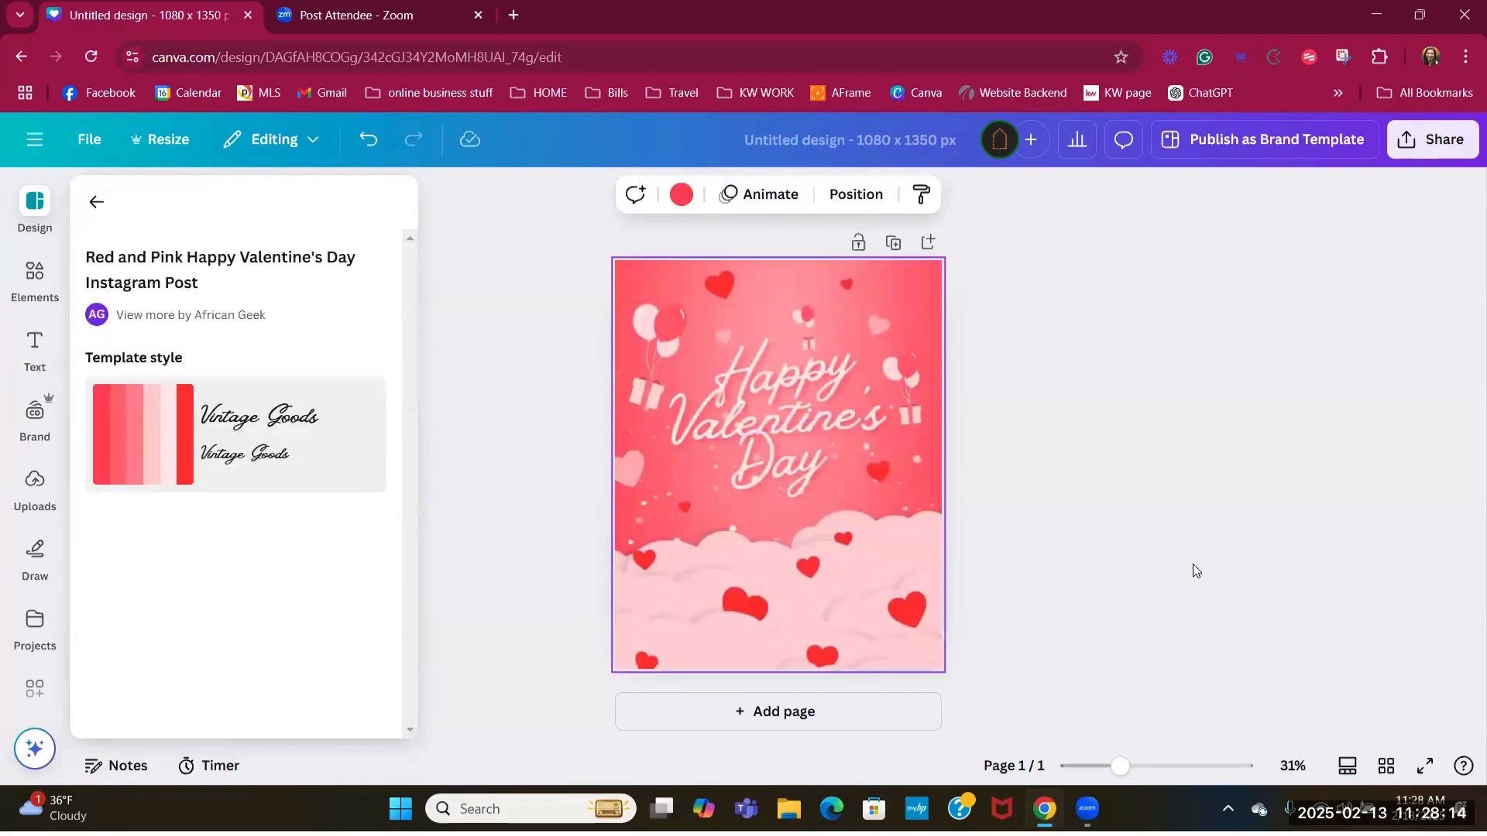
- Check the styles offered beside the valentines day templates and leave the Instagram post for the home page
{"action": "left_click", "coordinate": [97, 203]}
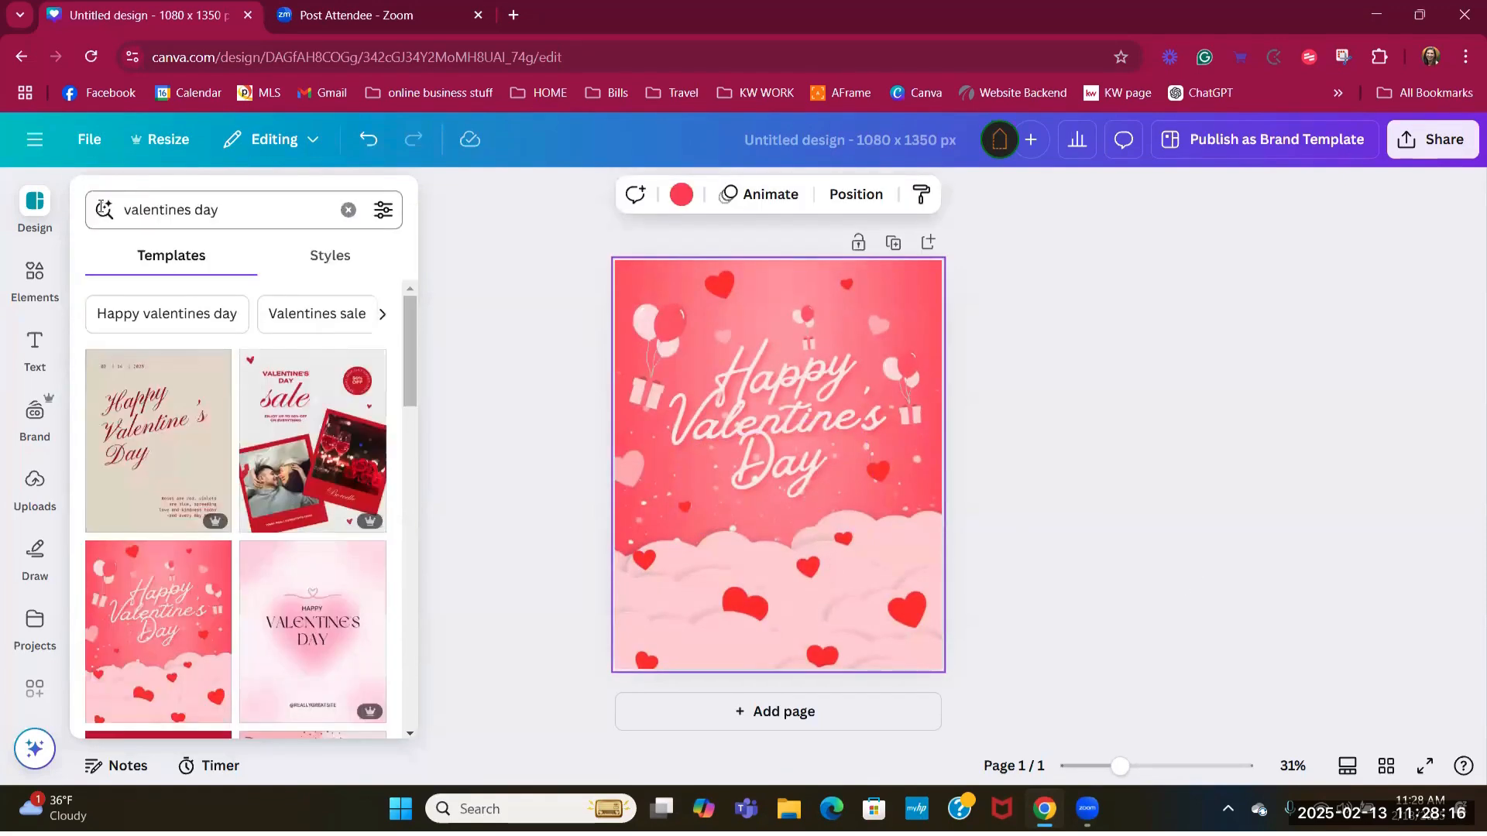
{"action": "left_click", "coordinate": [337, 259]}
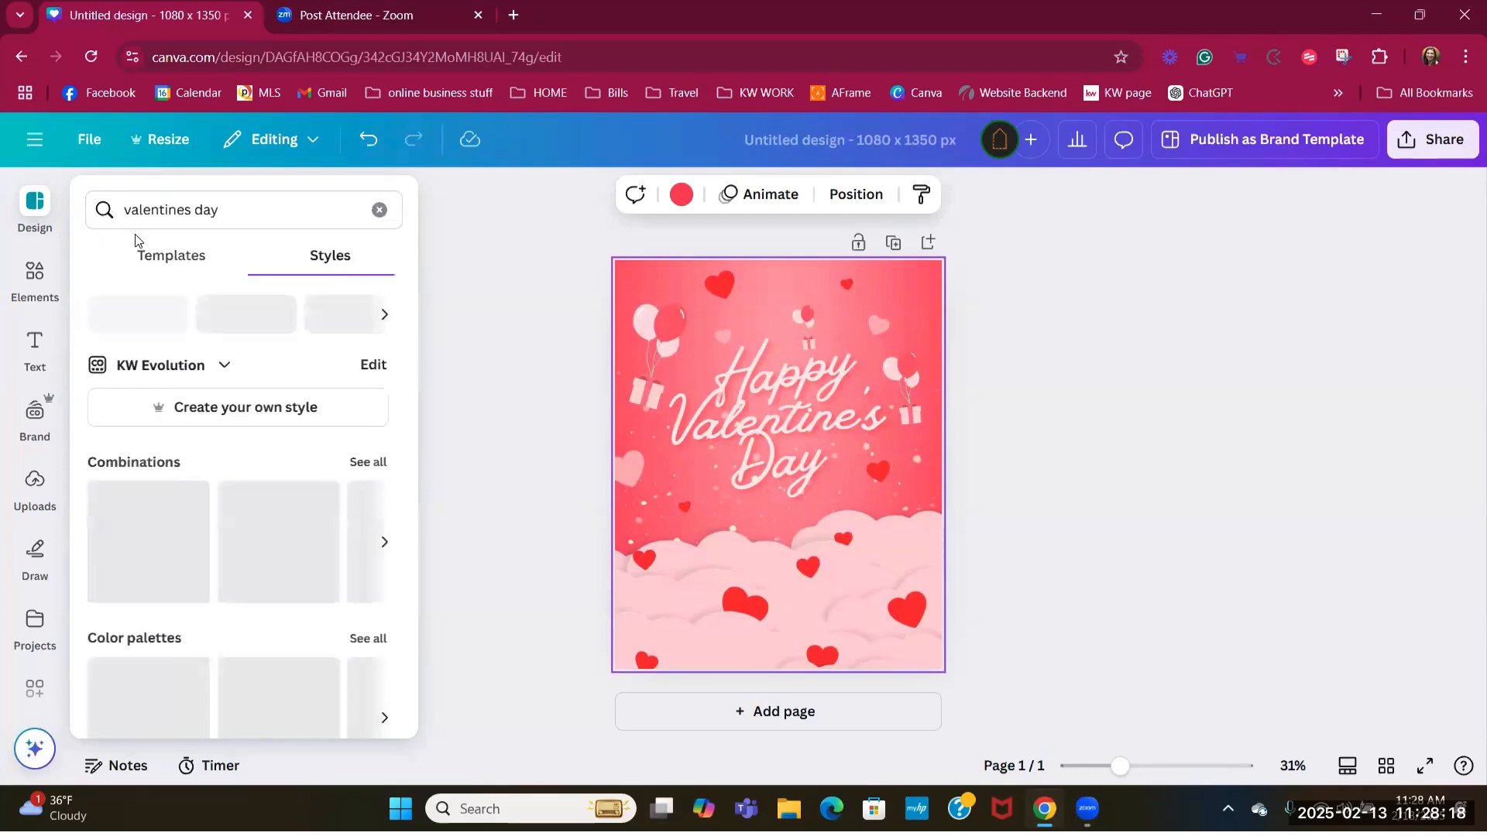
{"action": "left_click", "coordinate": [144, 260]}
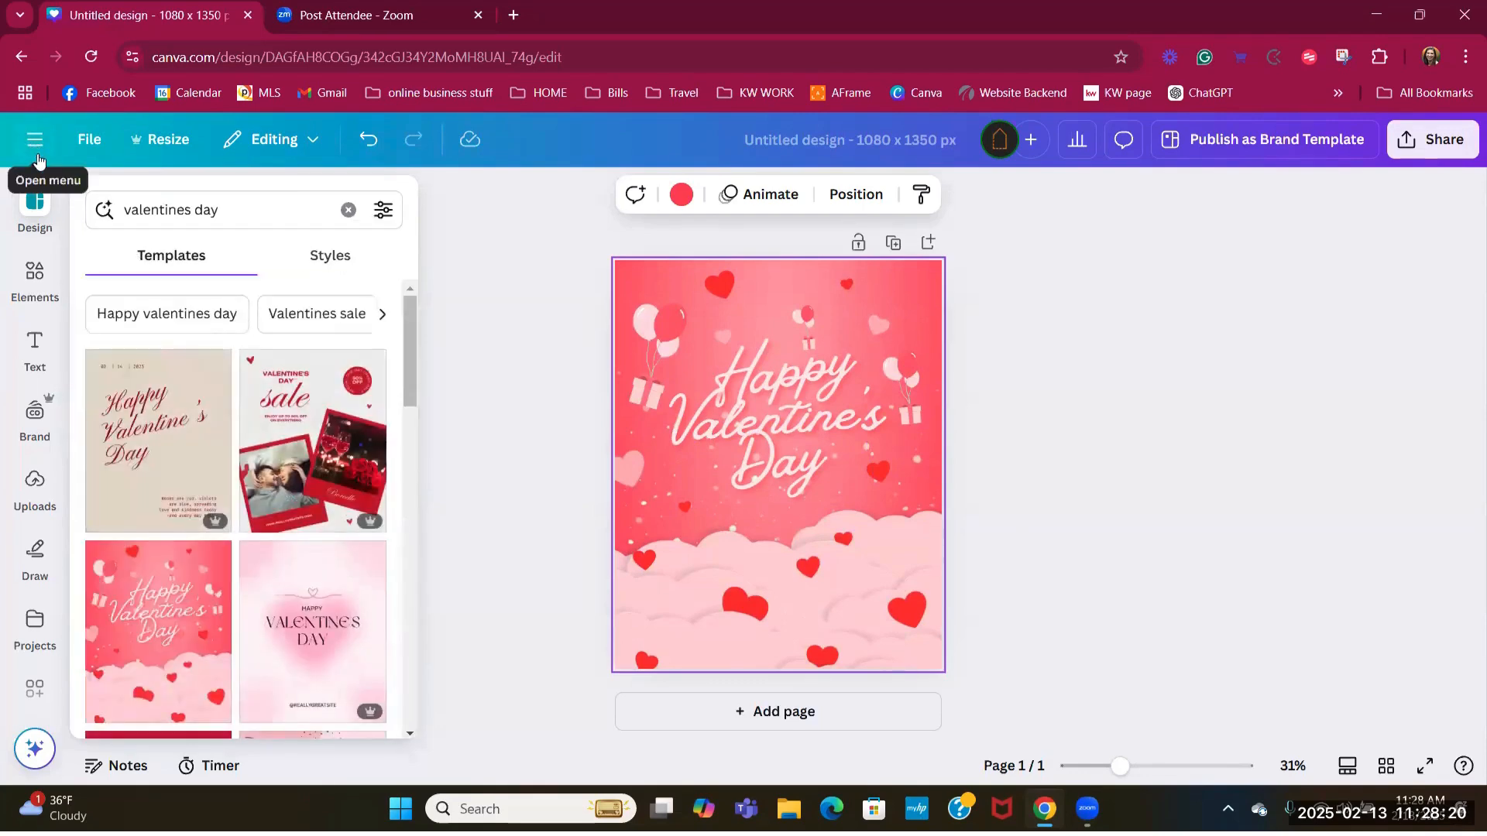
{"action": "left_click", "coordinate": [34, 140]}
{"action": "left_click", "coordinate": [31, 151]}
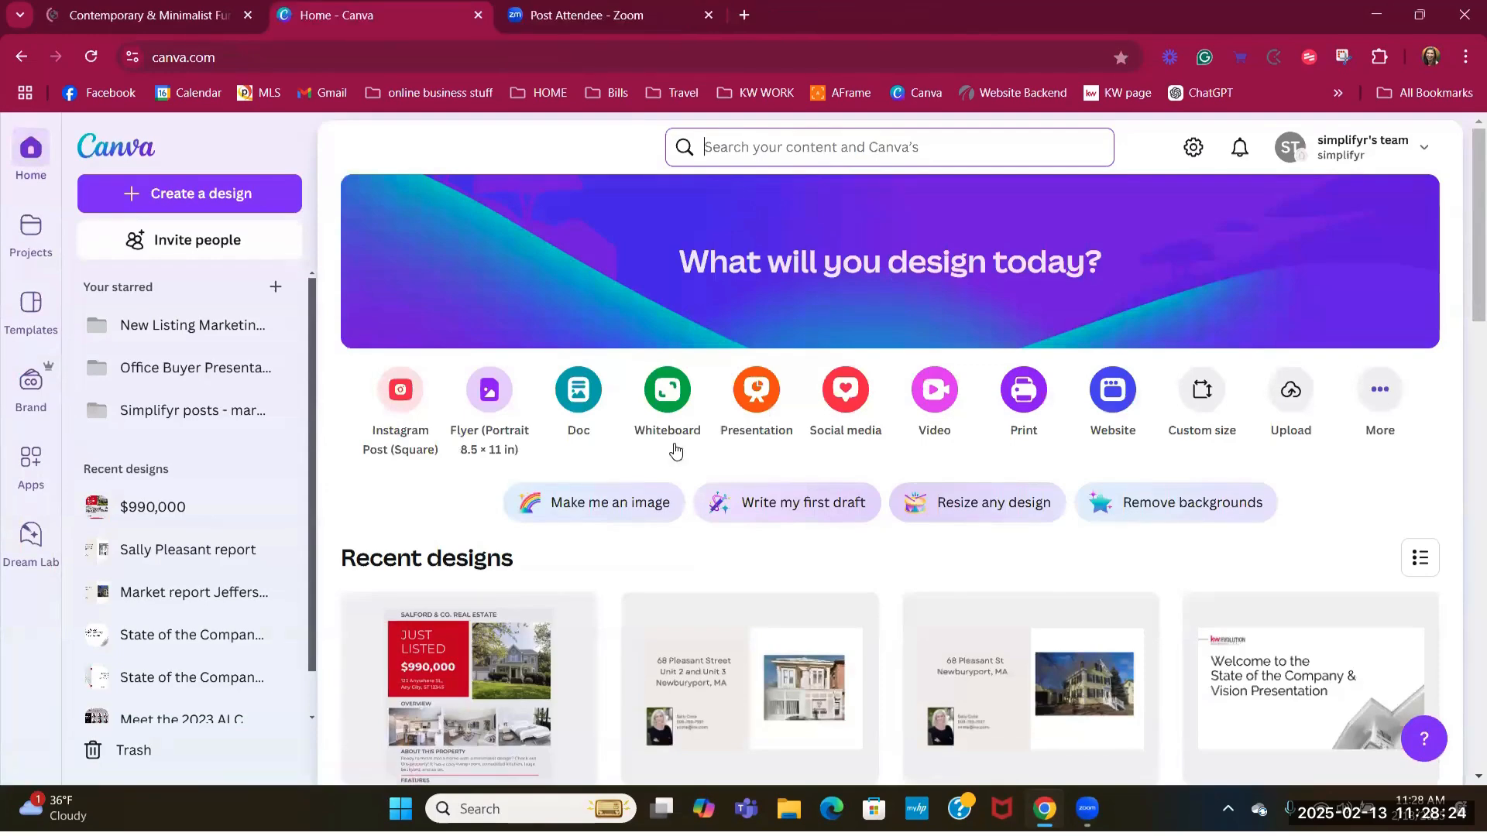
- Look through the recent designs on the home page
{"action": "scroll", "coordinate": [676, 450], "scroll_direction": "down", "scroll_amount": 3}
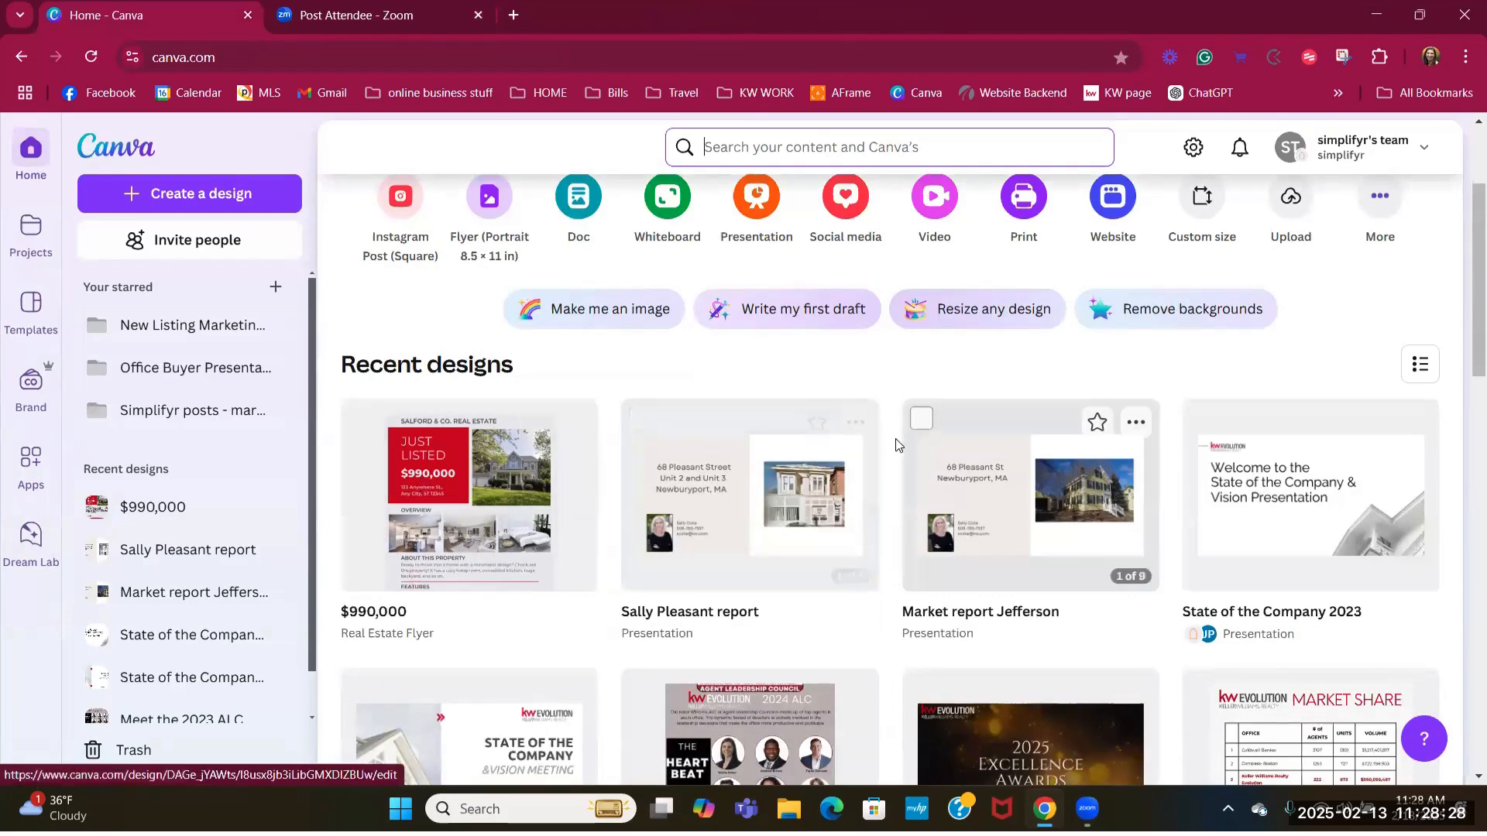
{"action": "scroll", "coordinate": [891, 465], "scroll_direction": "down", "scroll_amount": 10}
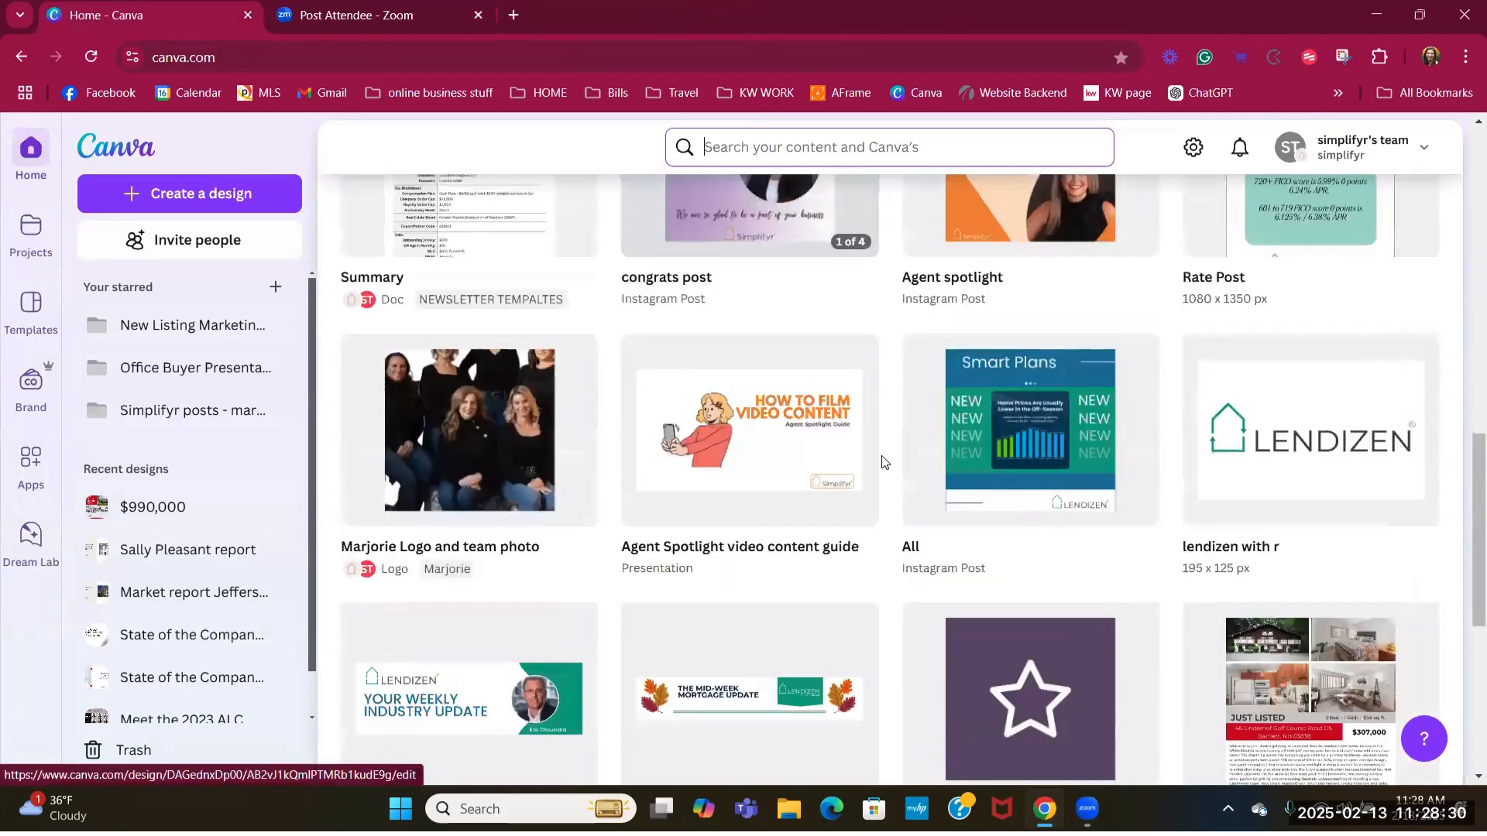
{"action": "scroll", "coordinate": [861, 482], "scroll_direction": "down", "scroll_amount": 4}
{"action": "scroll", "coordinate": [875, 439], "scroll_direction": "up", "scroll_amount": 15}
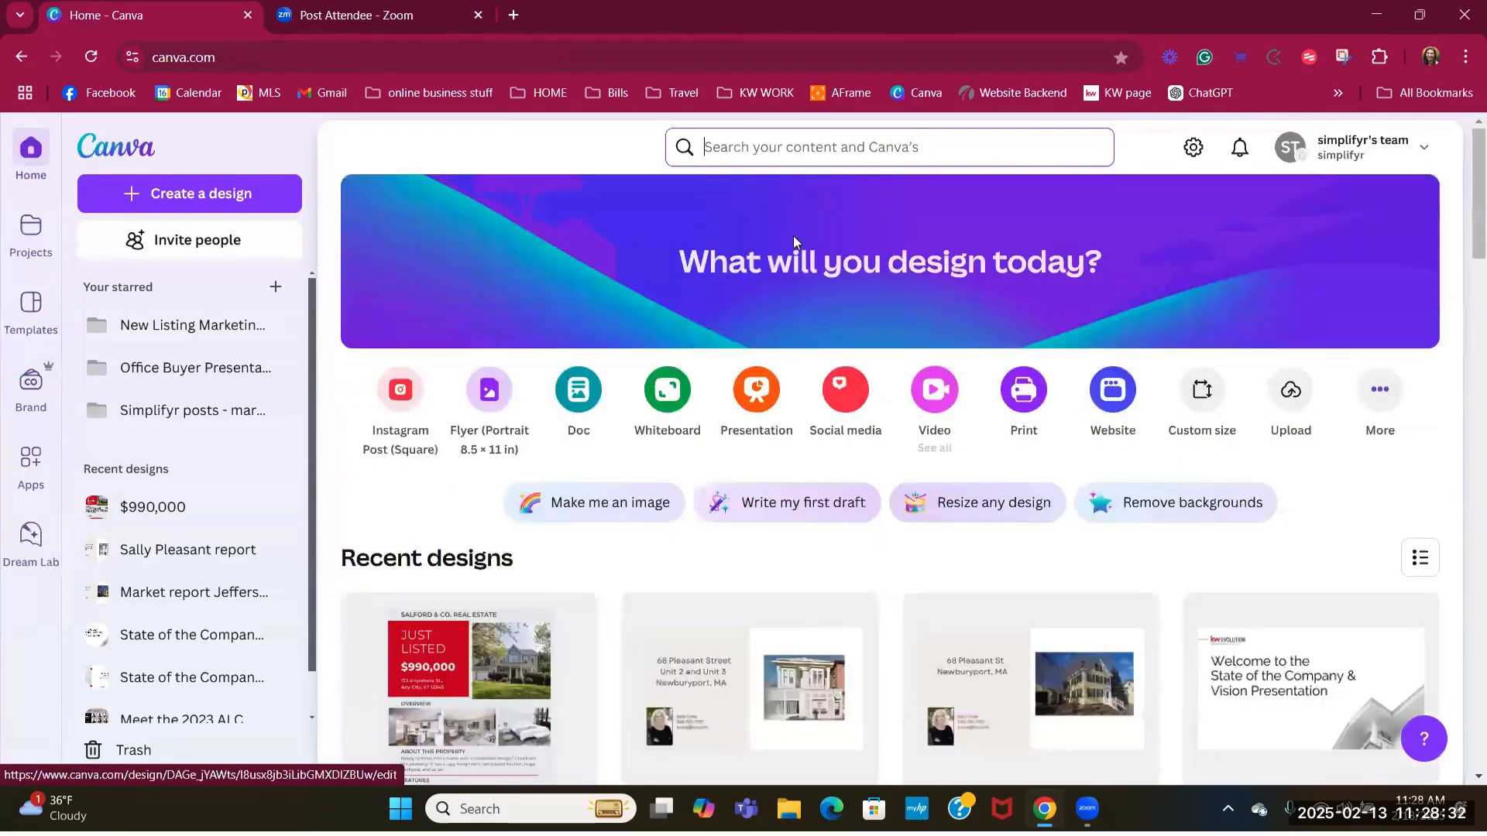
- View the recent designs and folders in Projects and the Templates page, returning to the home page
{"action": "left_click", "coordinate": [11, 232]}
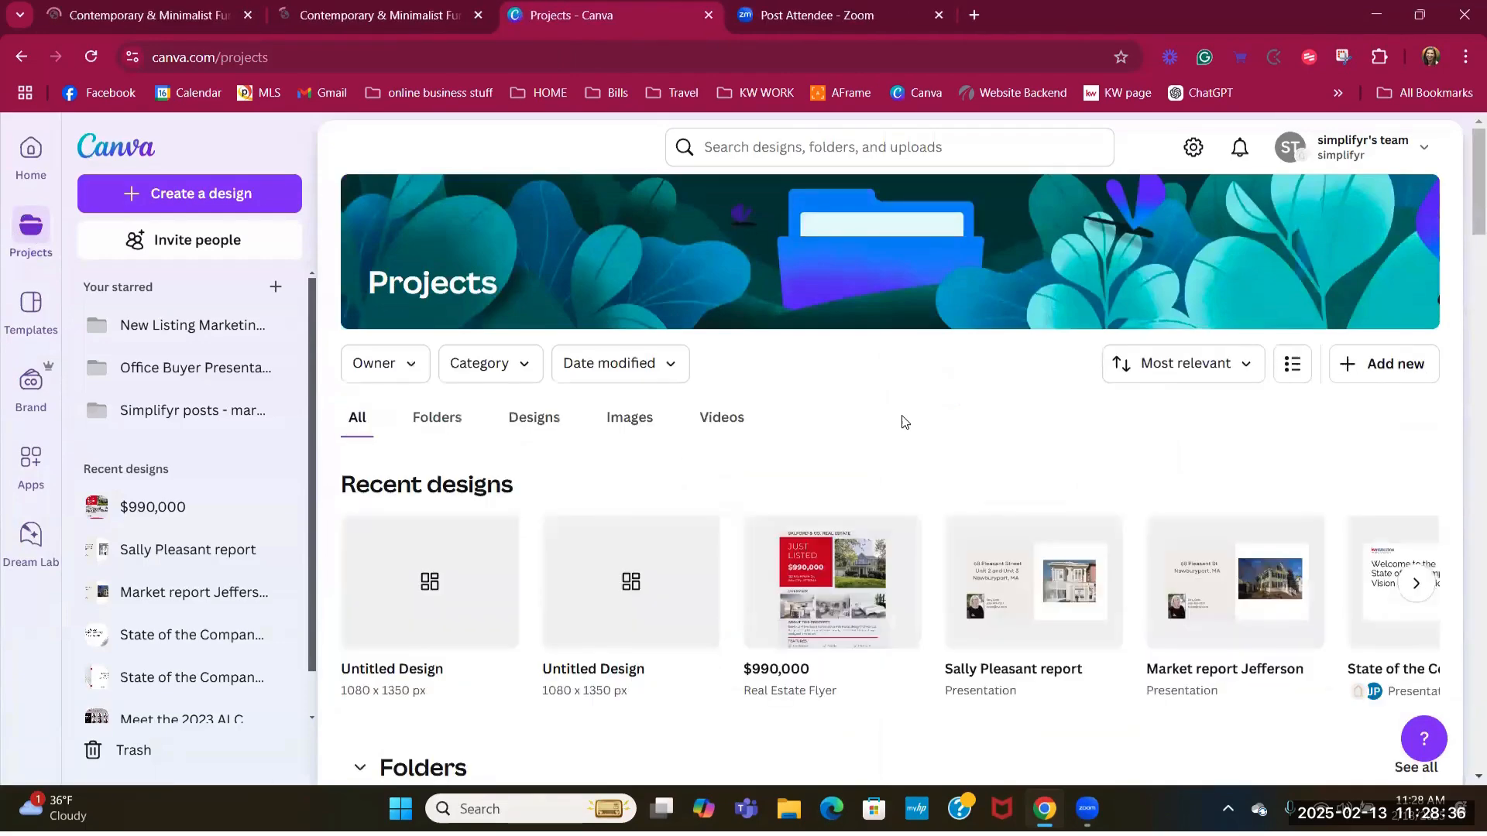
{"action": "scroll", "coordinate": [902, 422], "scroll_direction": "down", "scroll_amount": 3}
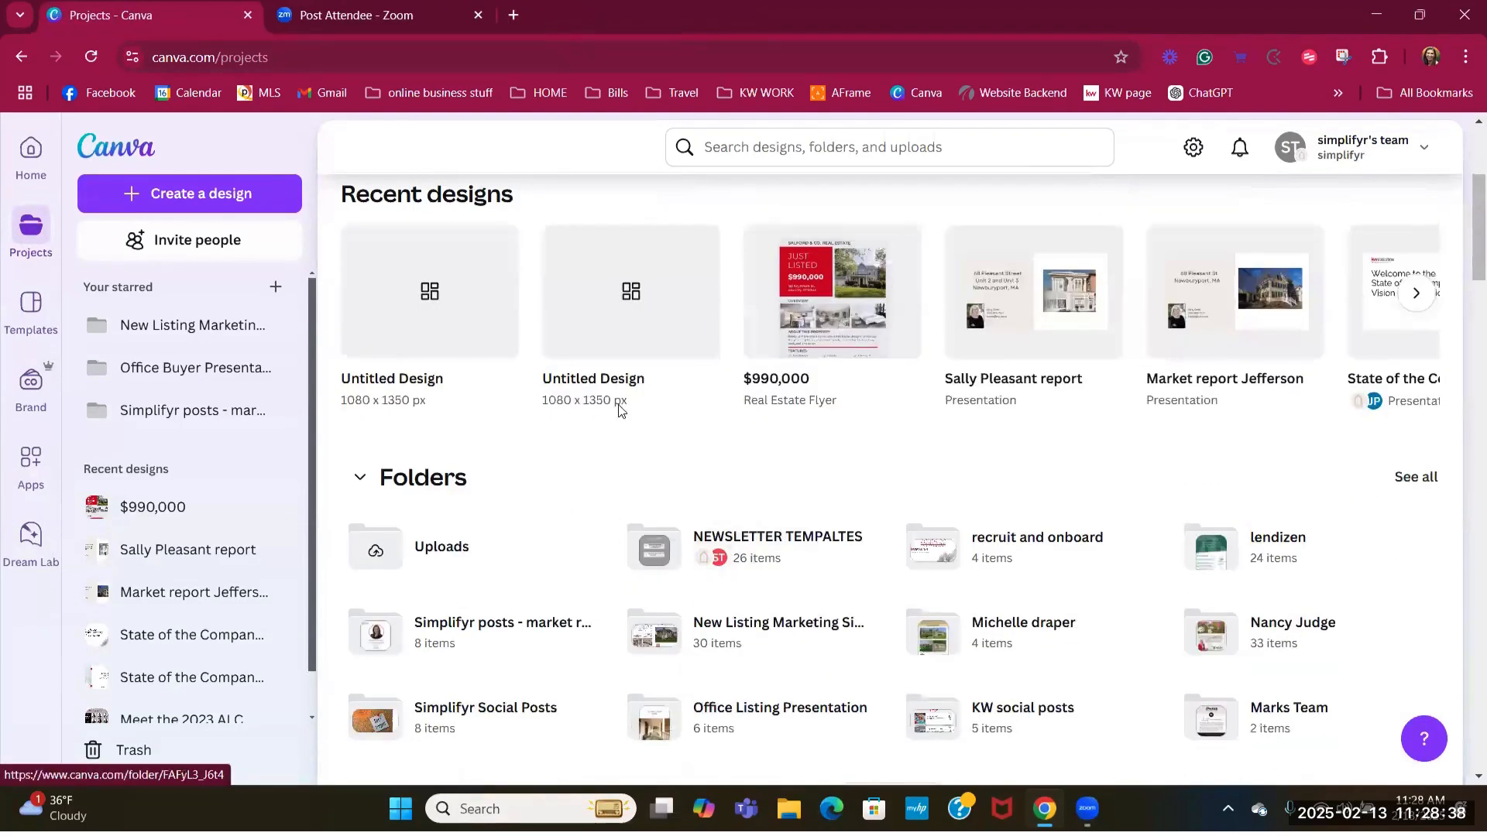
{"action": "scroll", "coordinate": [619, 410], "scroll_direction": "up", "scroll_amount": 3}
{"action": "left_click", "coordinate": [31, 147]}
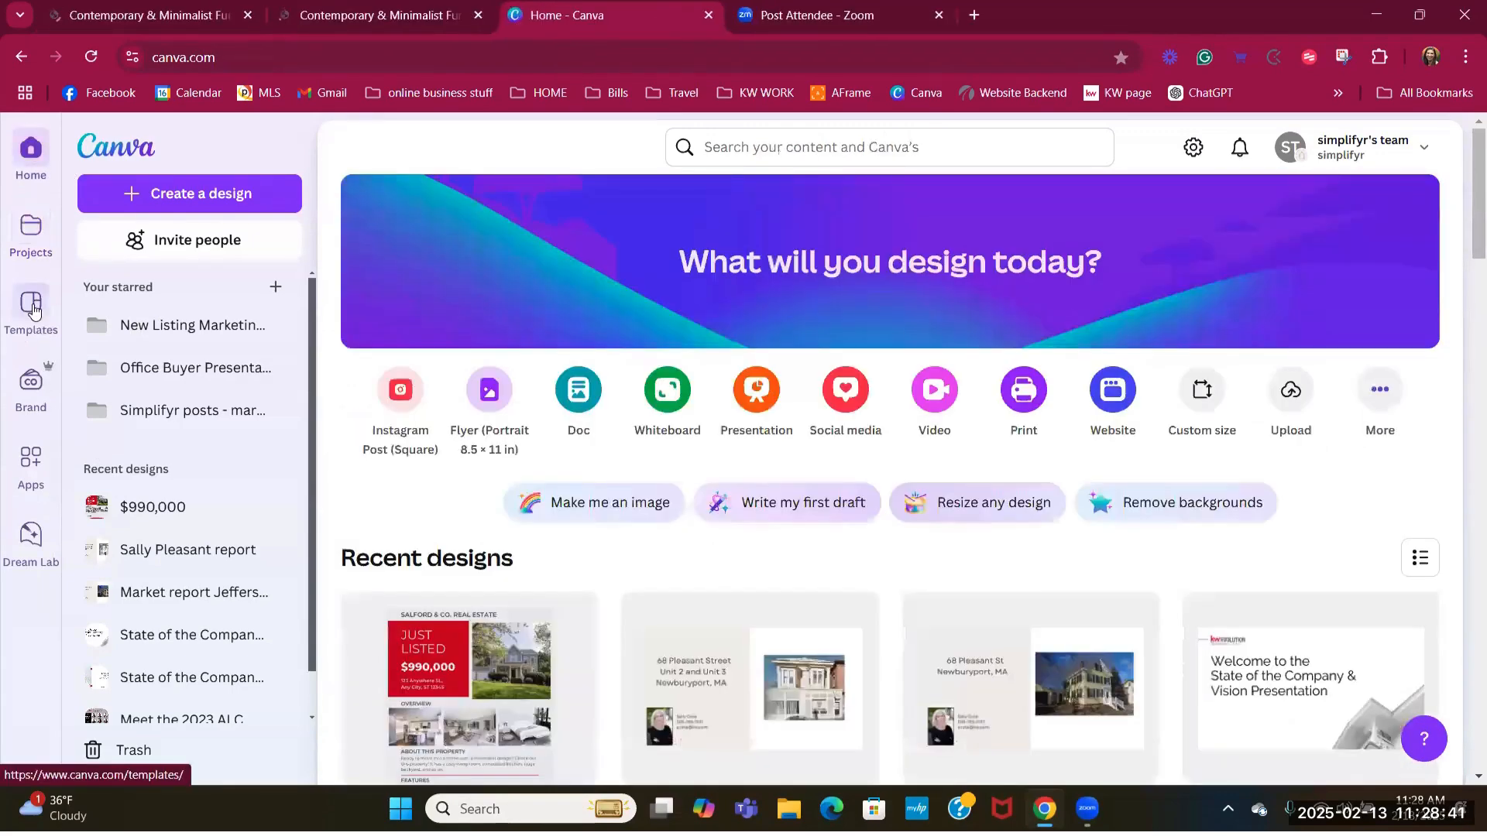
{"action": "left_click", "coordinate": [31, 308]}
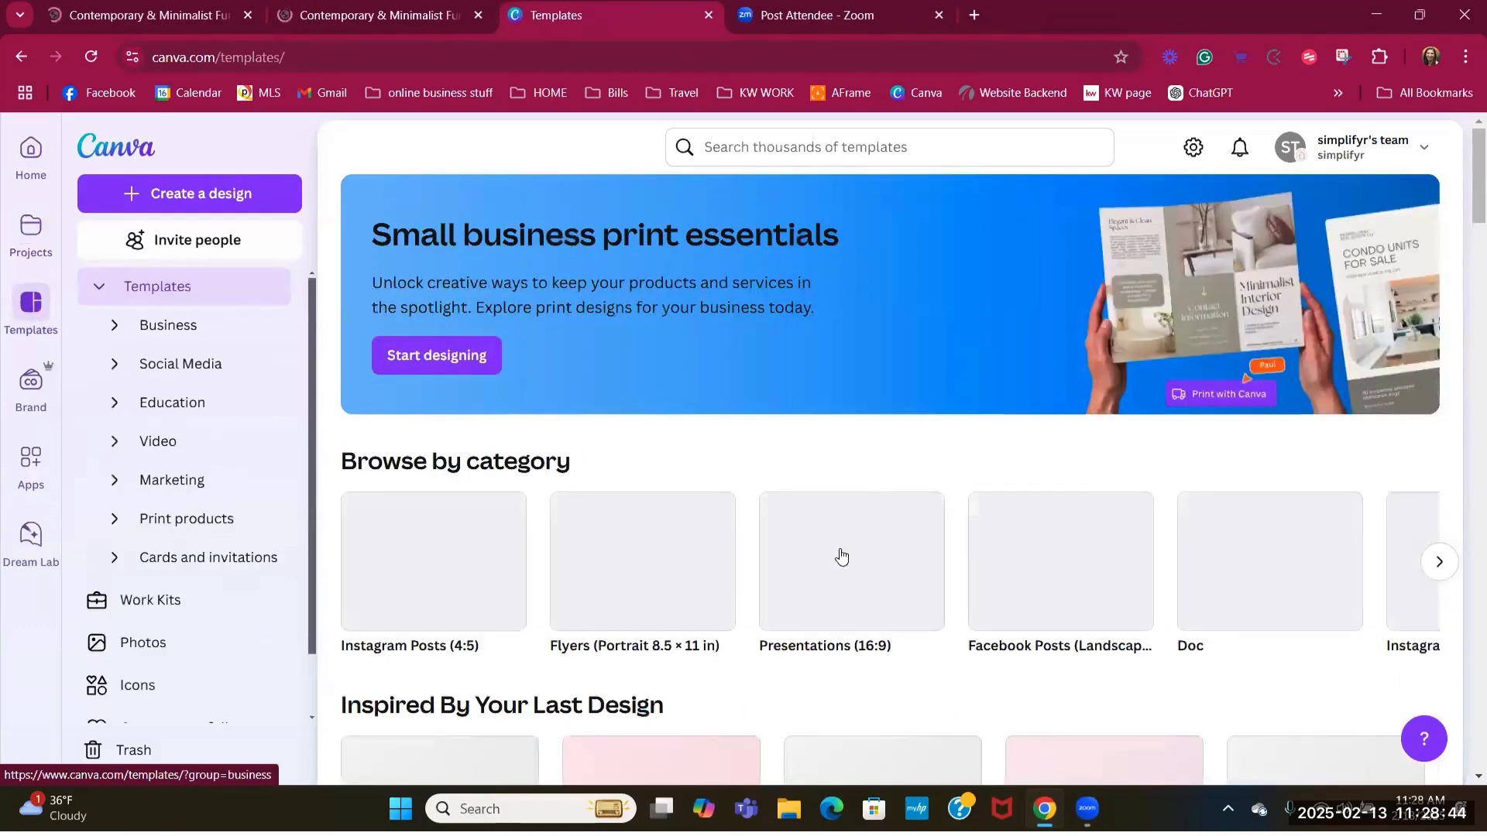
{"action": "left_click", "coordinate": [23, 163]}
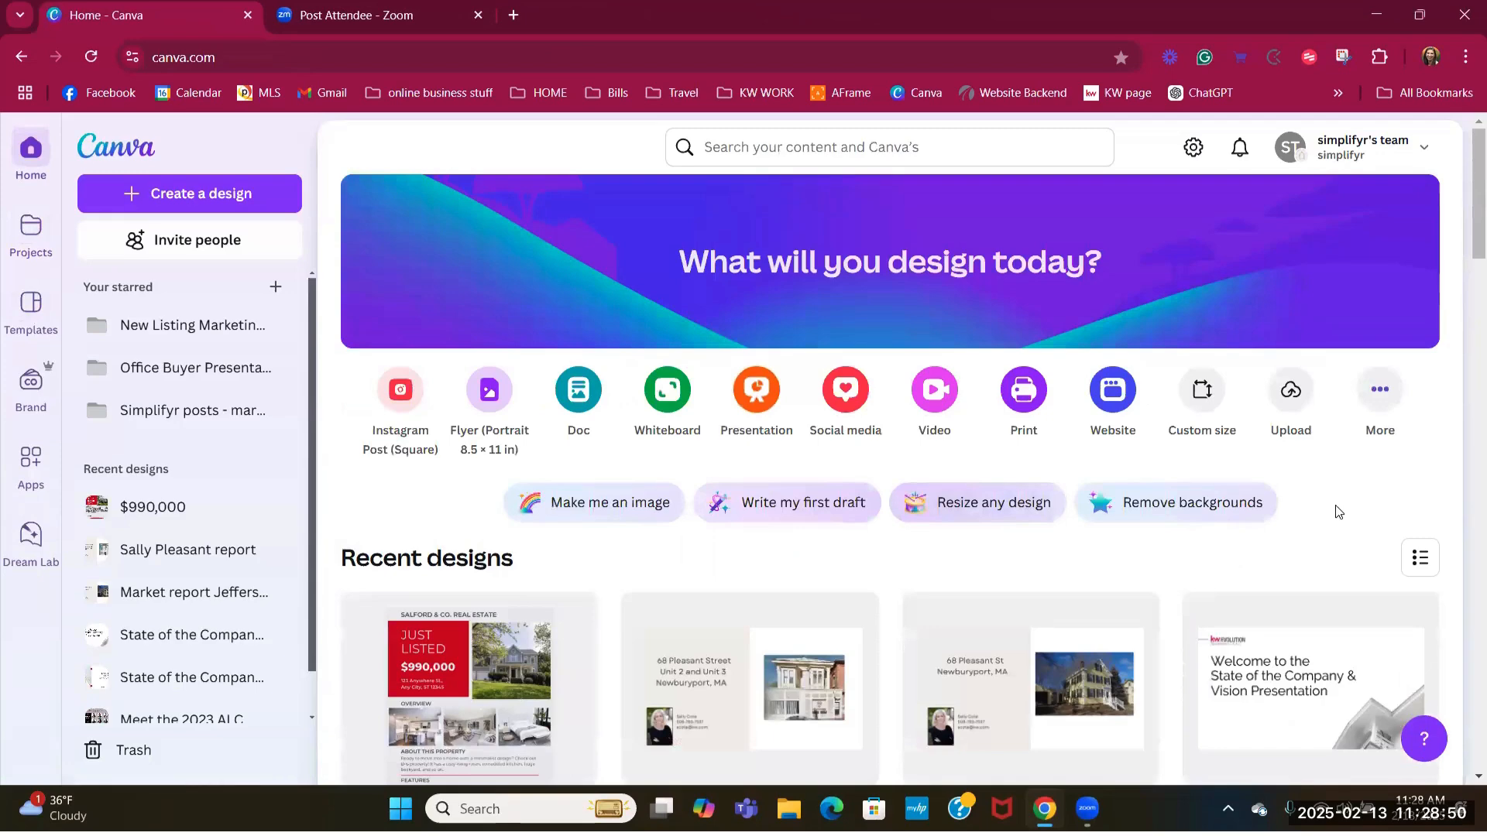
- Browse the app categories, including the team and recommended ones, and return to the home page
{"action": "left_click", "coordinate": [29, 463]}
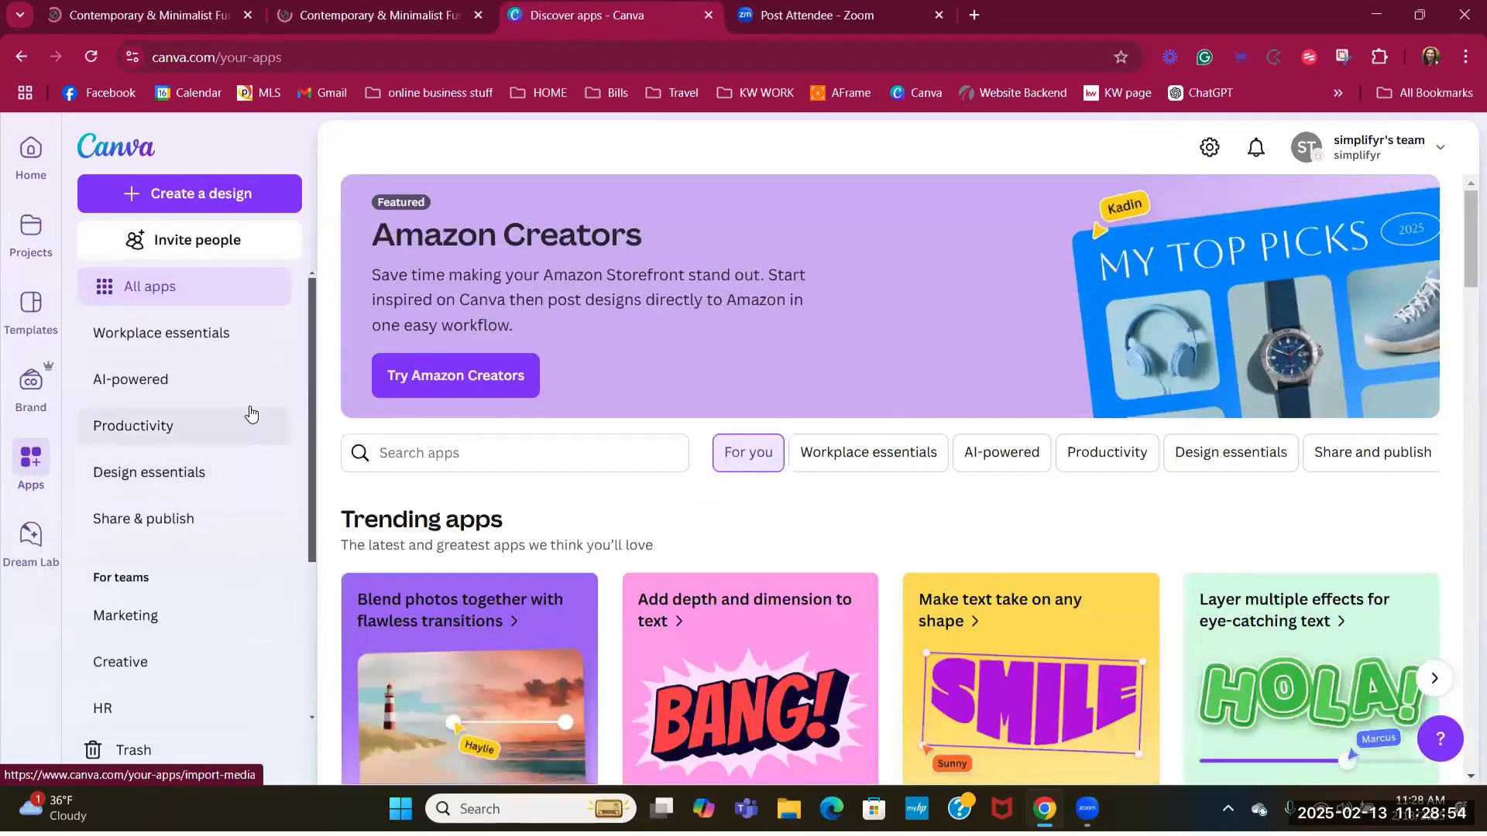
{"action": "scroll", "coordinate": [248, 412], "scroll_direction": "down", "scroll_amount": 3}
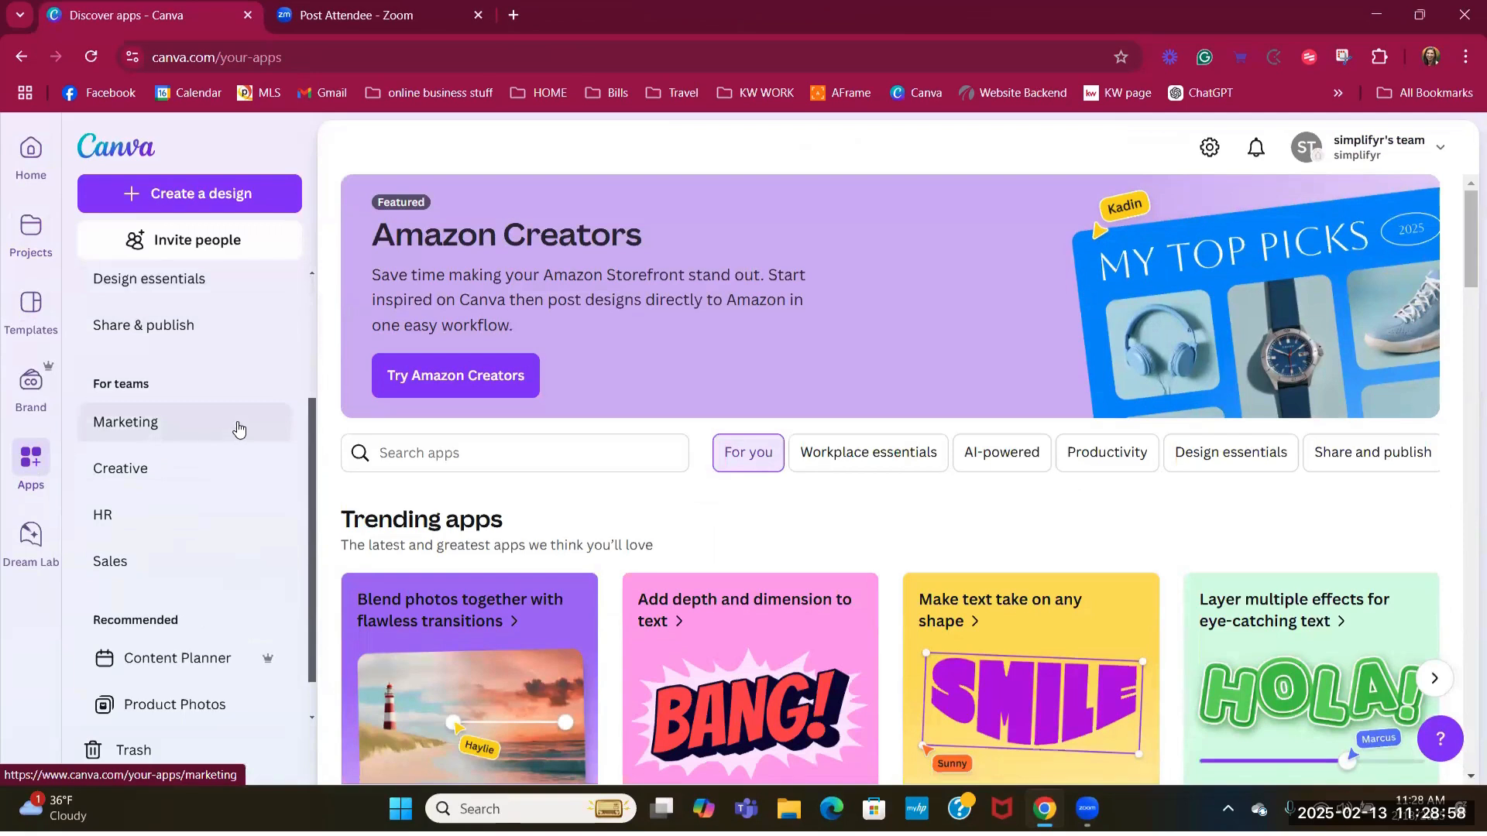
{"action": "scroll", "coordinate": [232, 446], "scroll_direction": "down", "scroll_amount": 1}
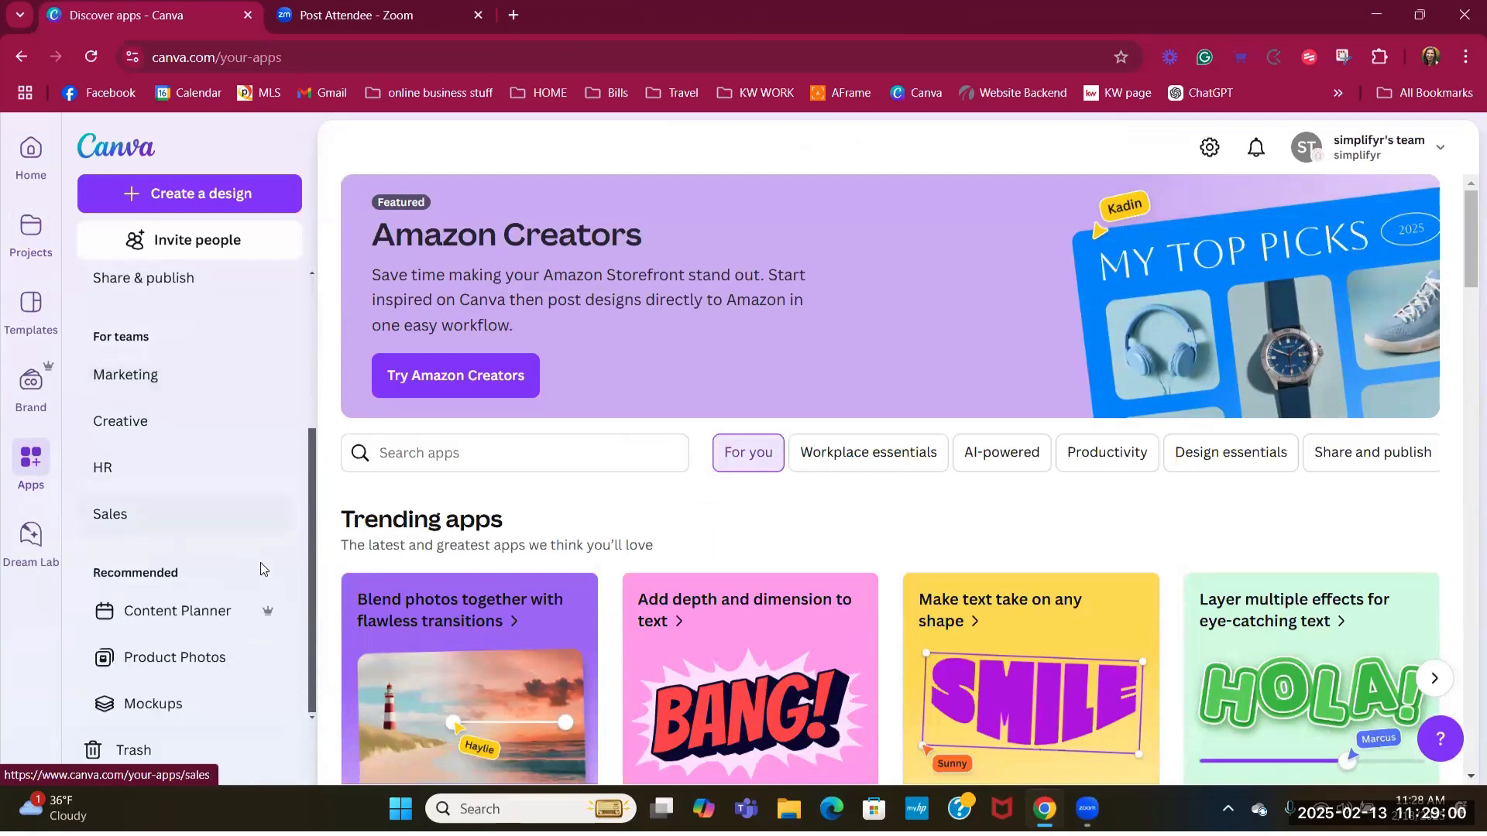
{"action": "left_click", "coordinate": [33, 154]}
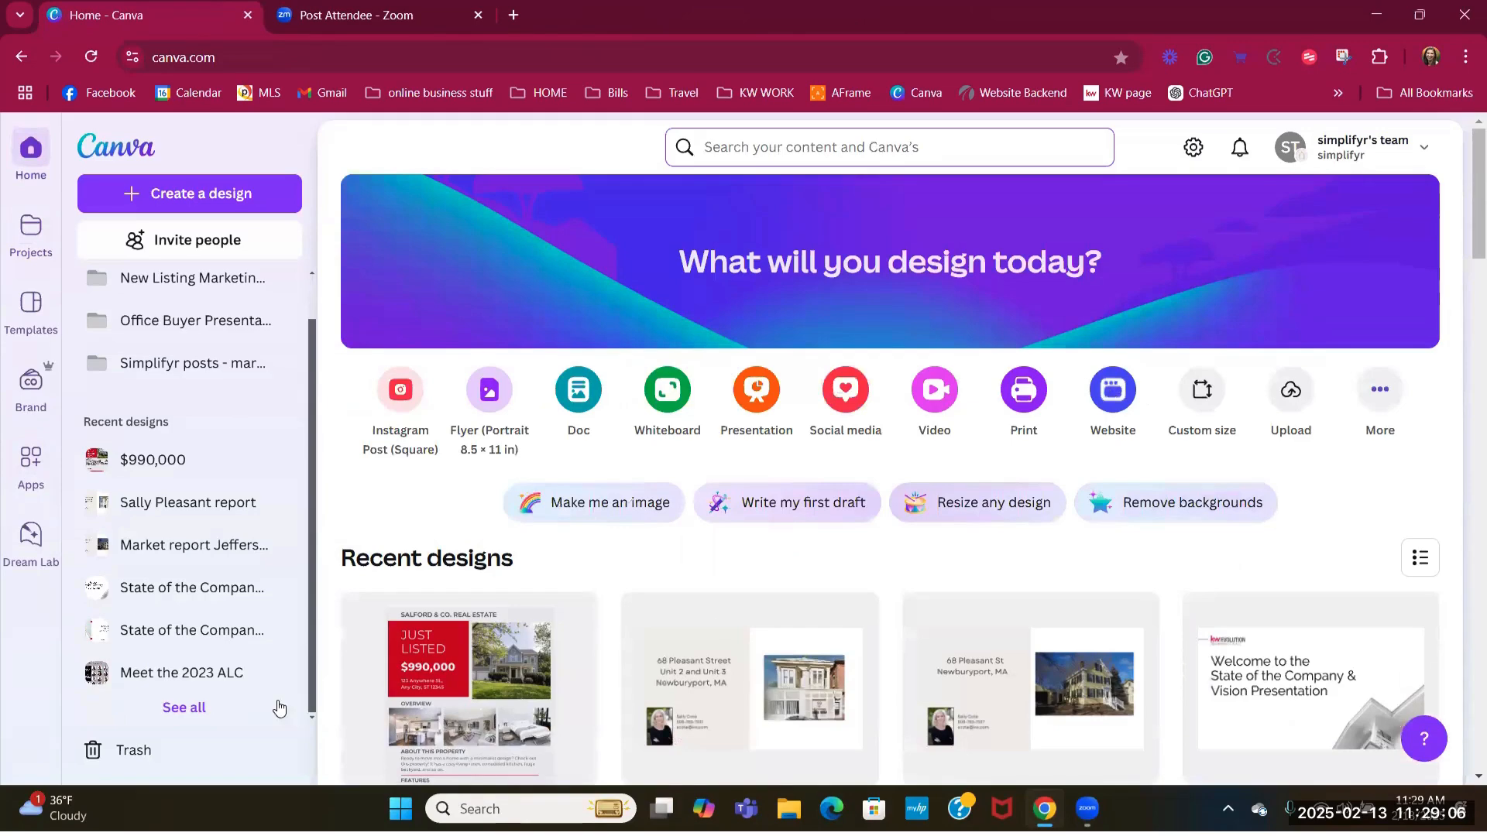
- Open the $990,000 real estate flyer from the recent designs and download it as a PDF Print file
{"action": "left_click", "coordinate": [457, 671]}
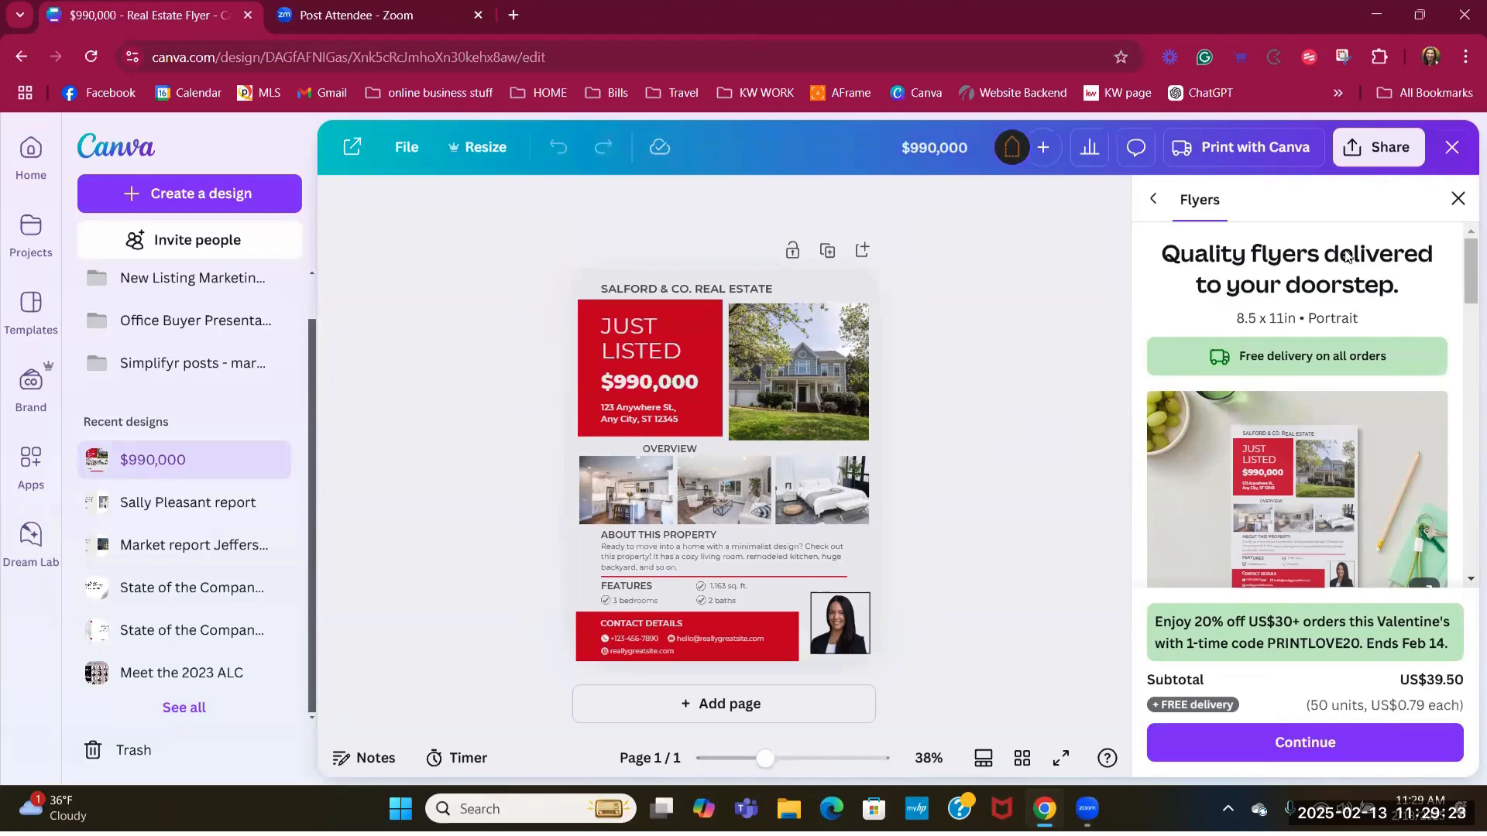
{"action": "left_click", "coordinate": [1458, 199]}
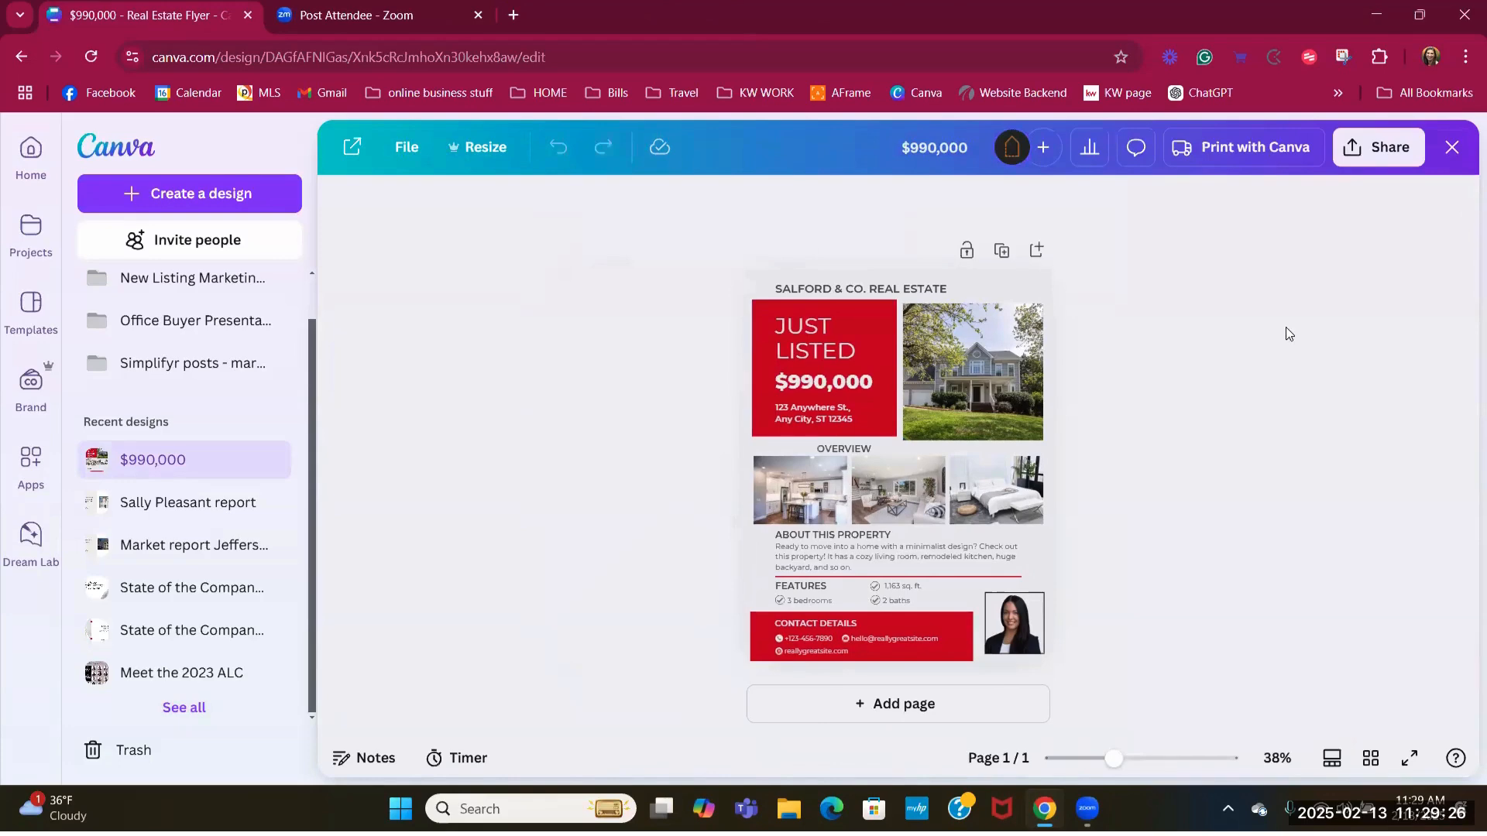
{"action": "left_click", "coordinate": [1375, 150]}
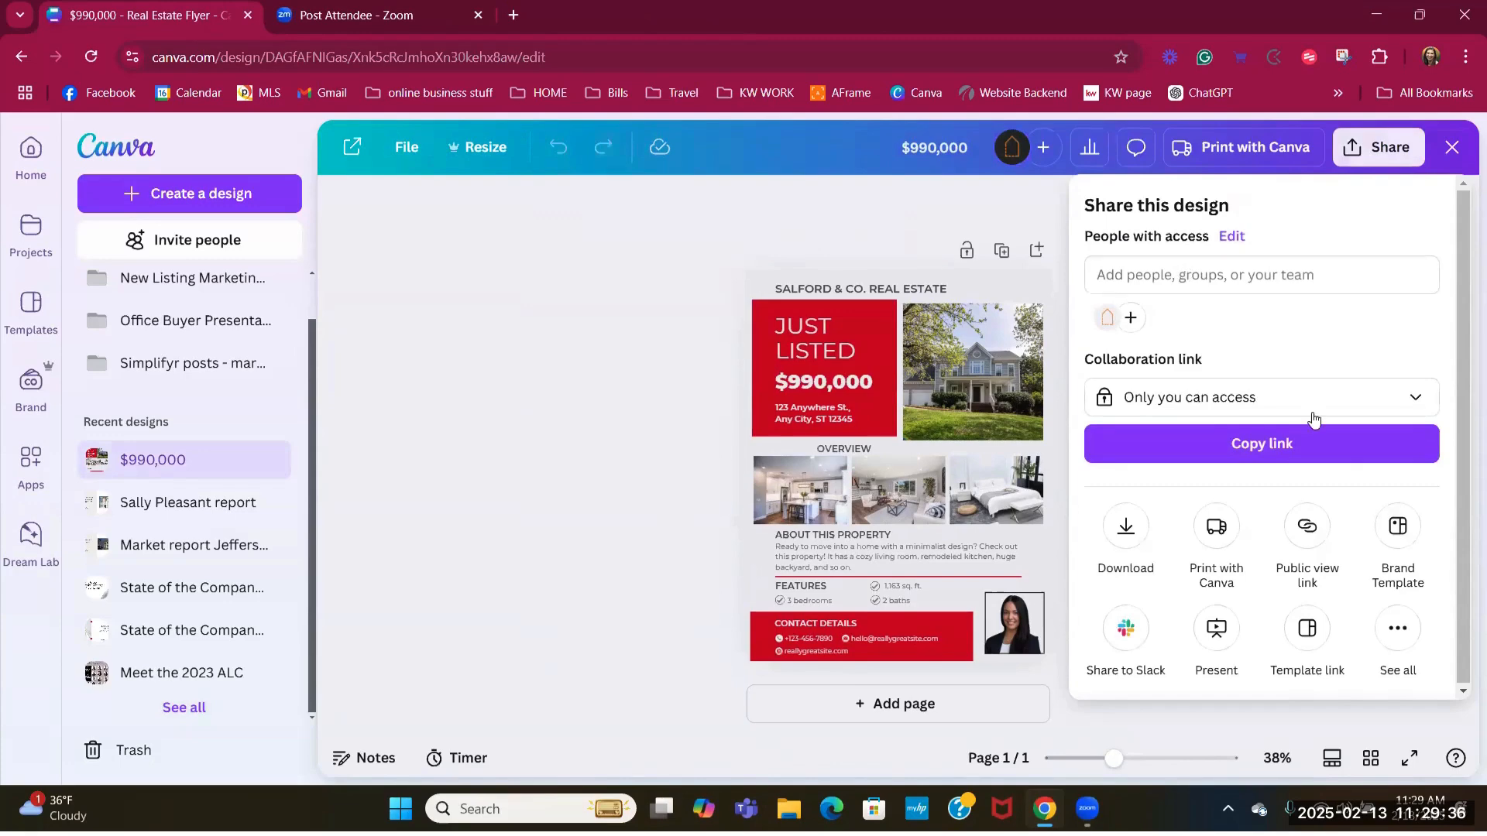
{"action": "left_click", "coordinate": [1130, 531]}
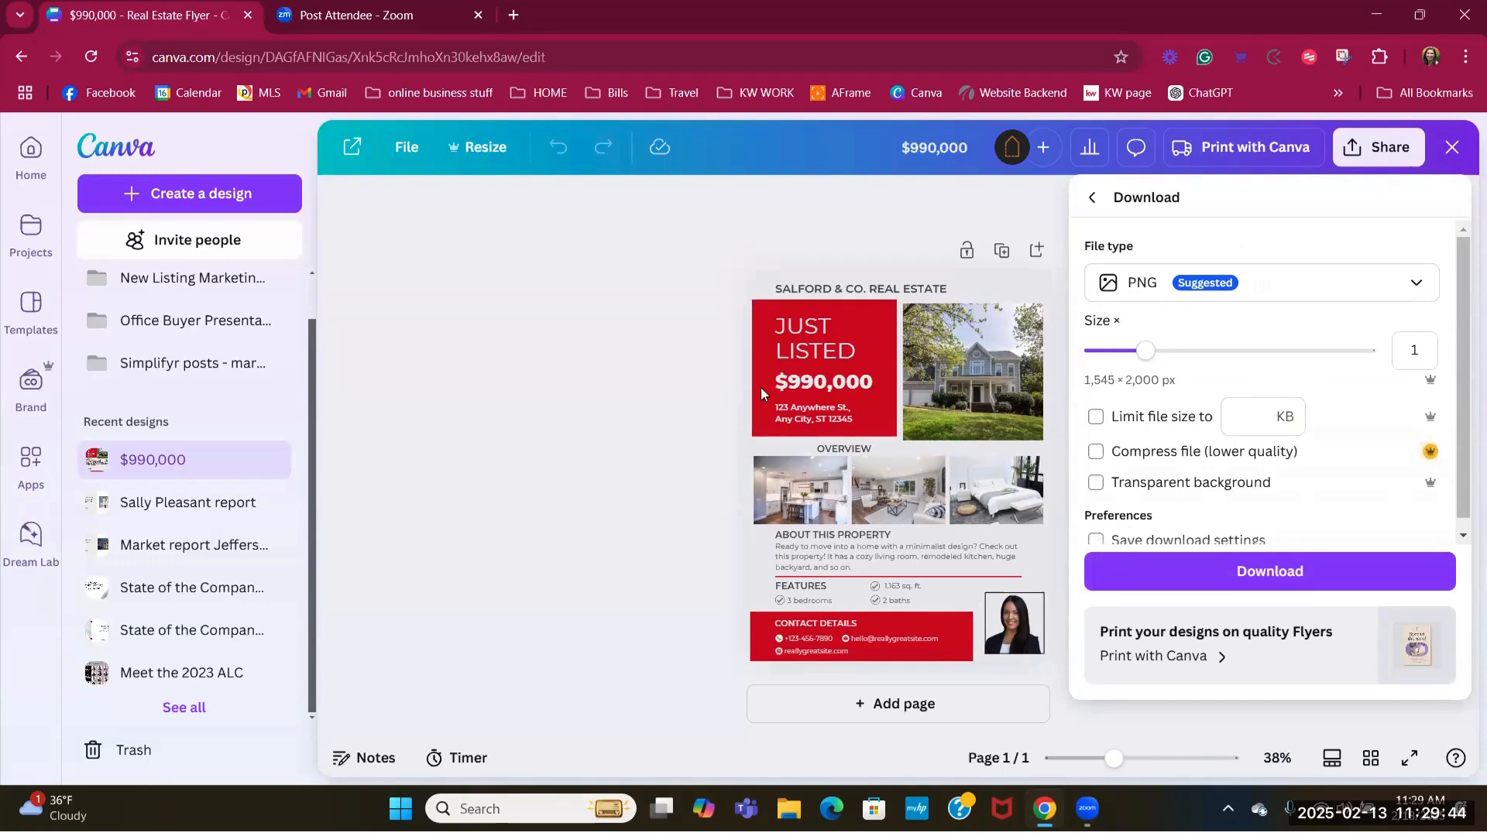
{"action": "left_click", "coordinate": [1416, 283]}
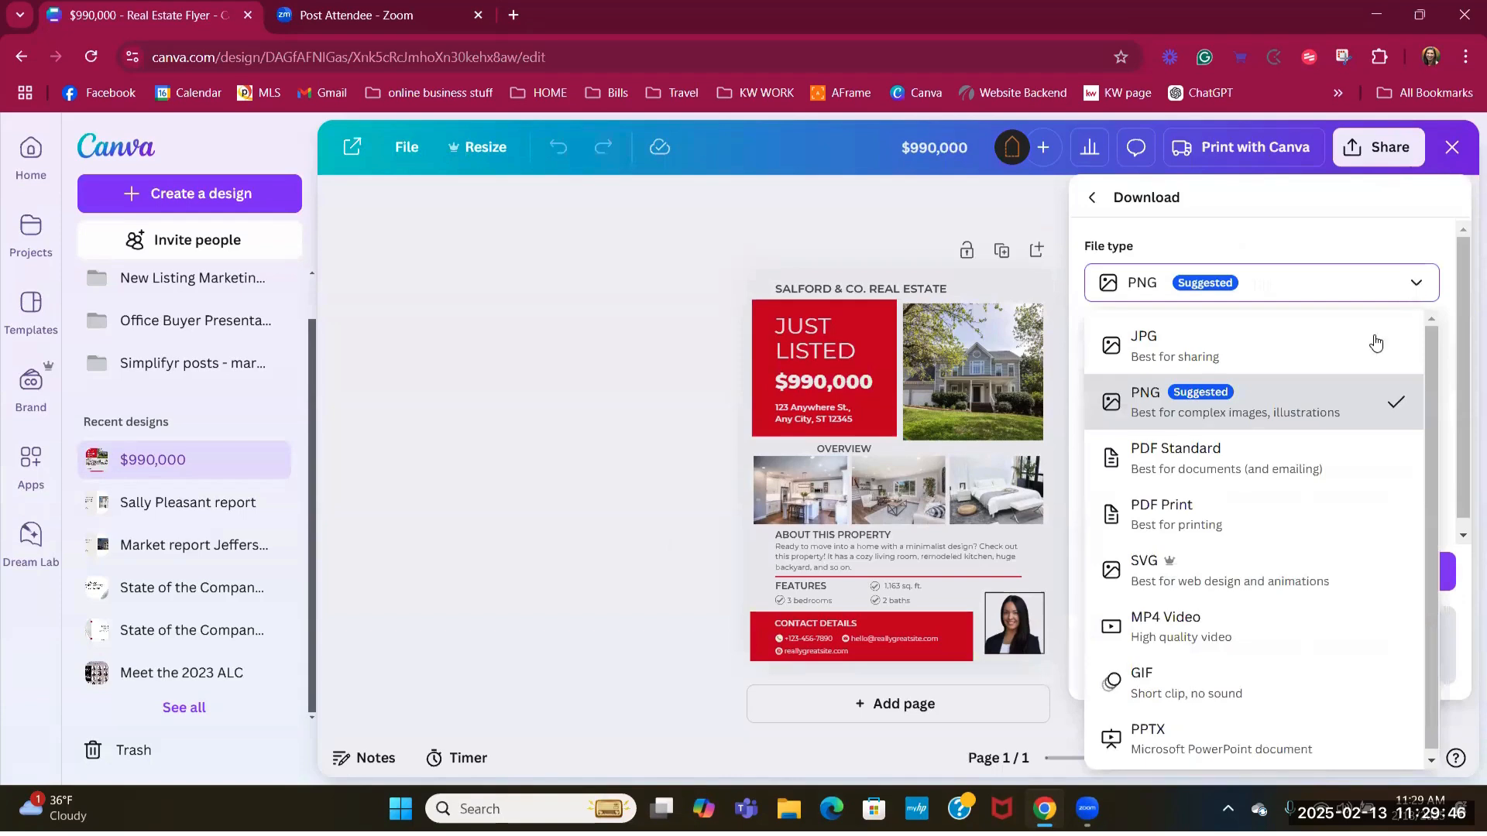
{"action": "left_click", "coordinate": [1318, 417]}
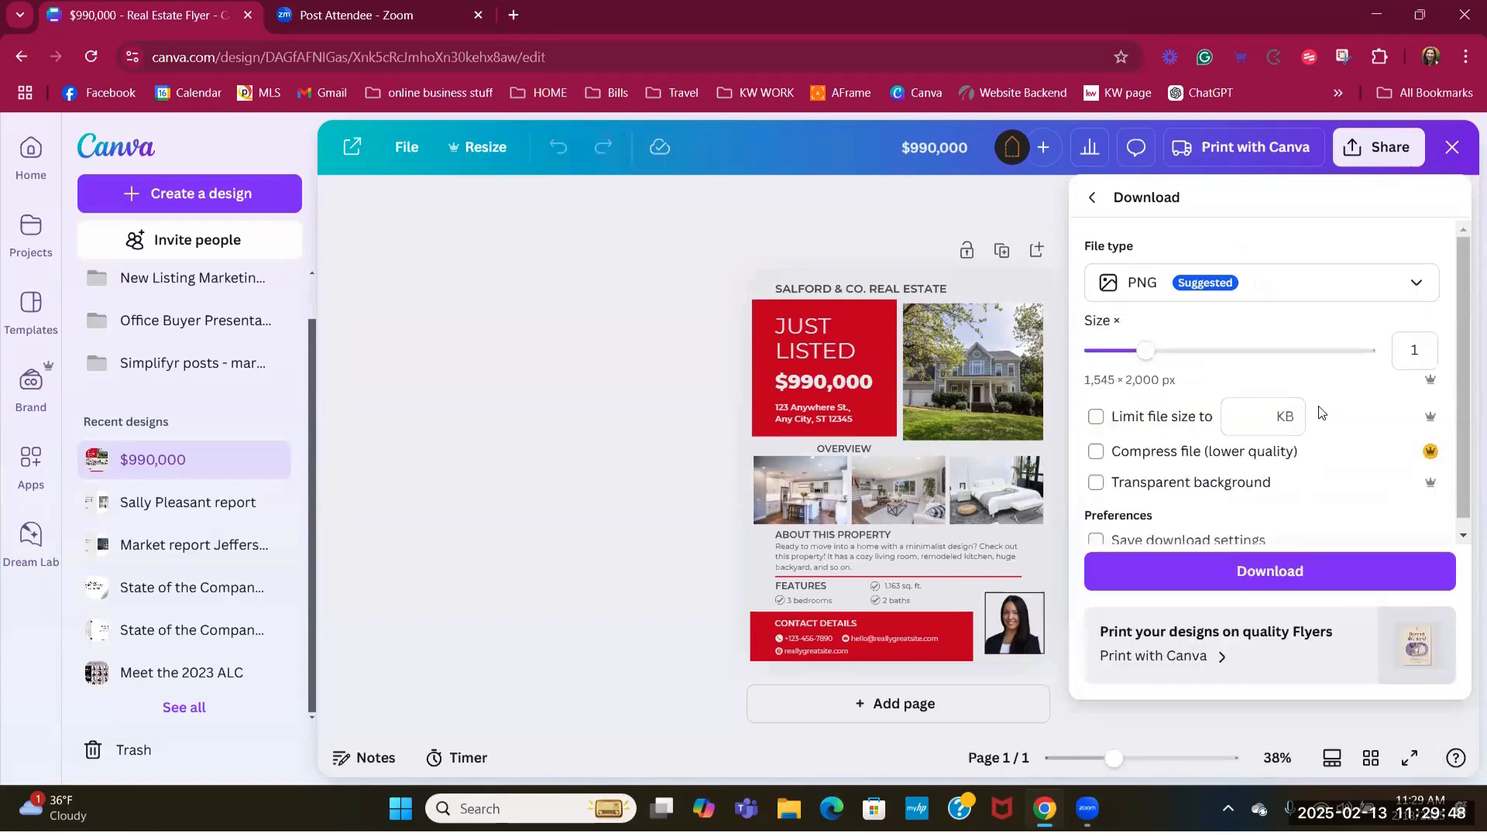
{"action": "left_click", "coordinate": [1417, 283]}
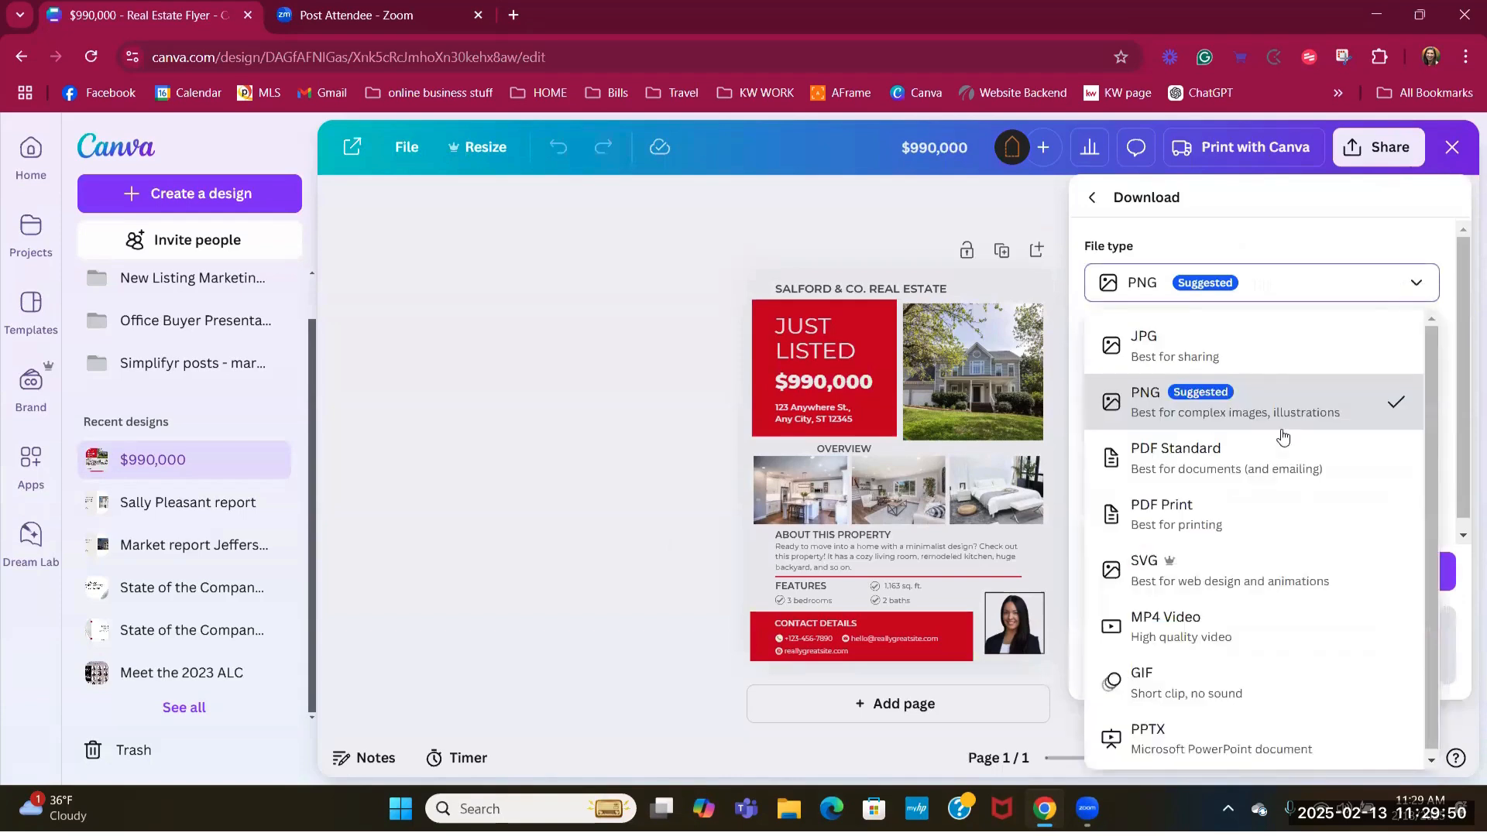
{"action": "left_click", "coordinate": [1208, 525]}
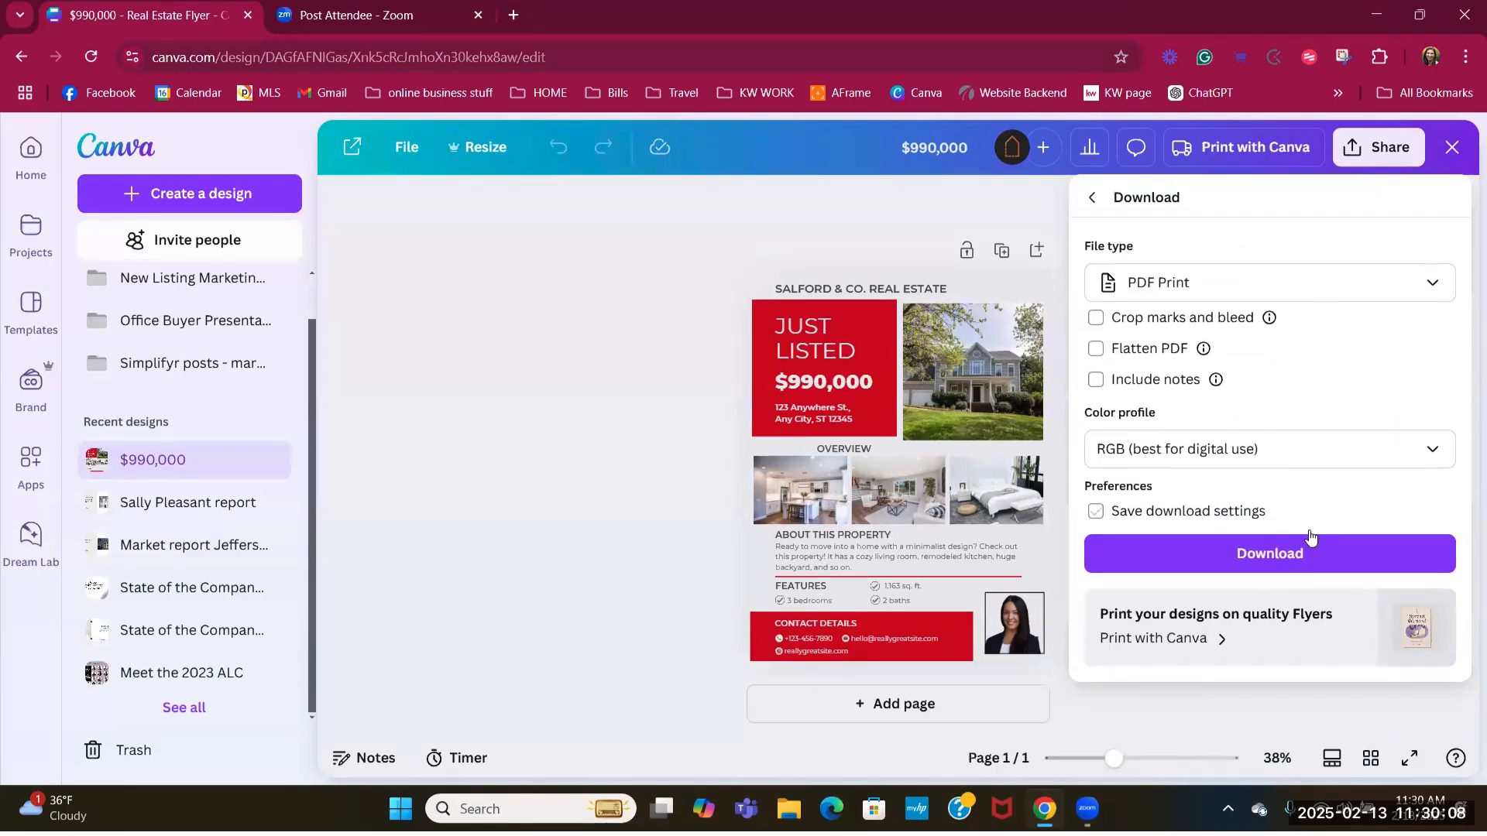
{"action": "left_click", "coordinate": [1301, 555]}
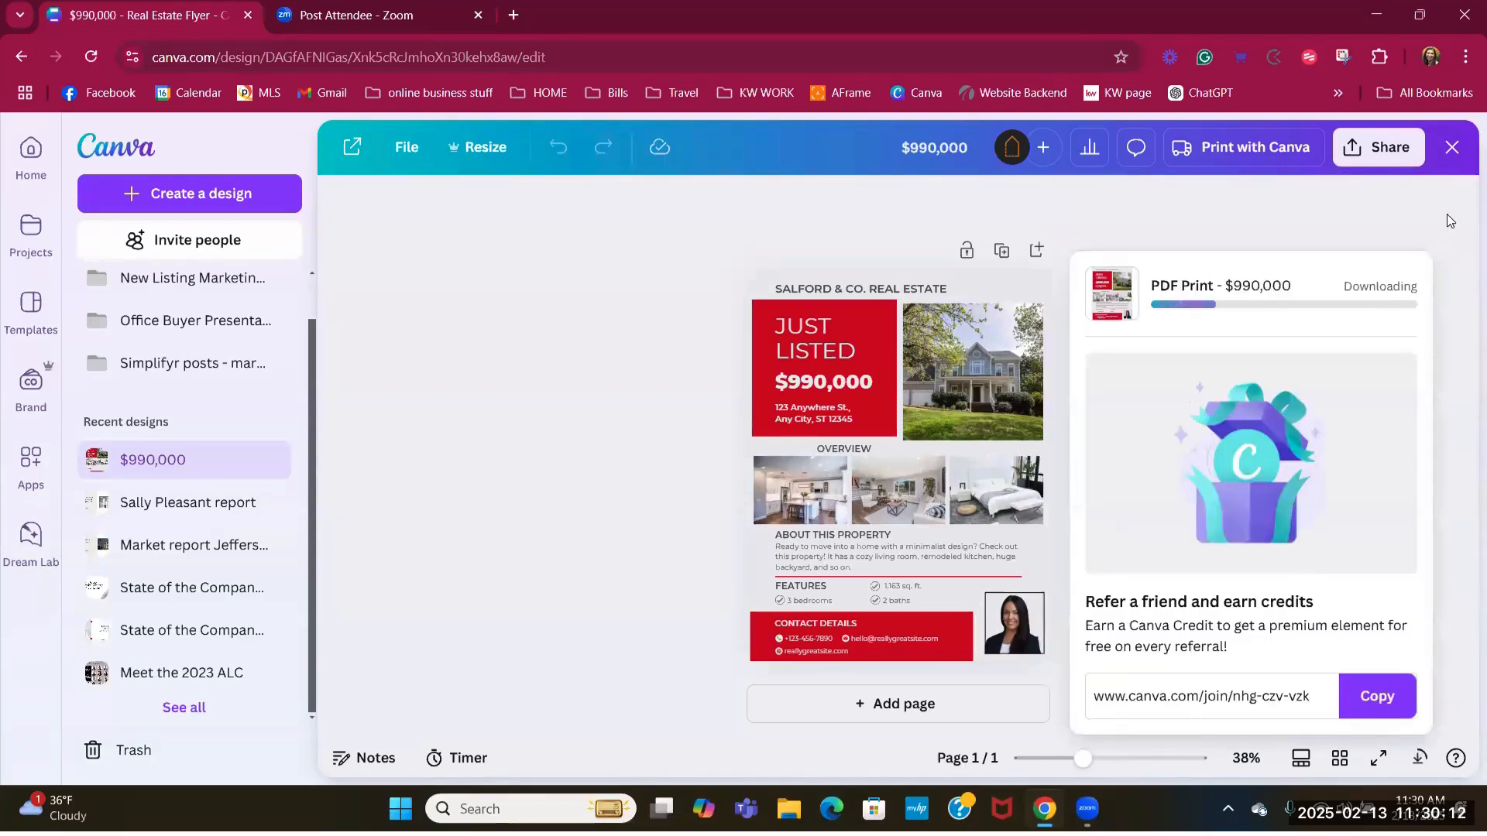
- Create a public view link for the $990,000 flyer and copy it
{"action": "left_click", "coordinate": [1385, 155]}
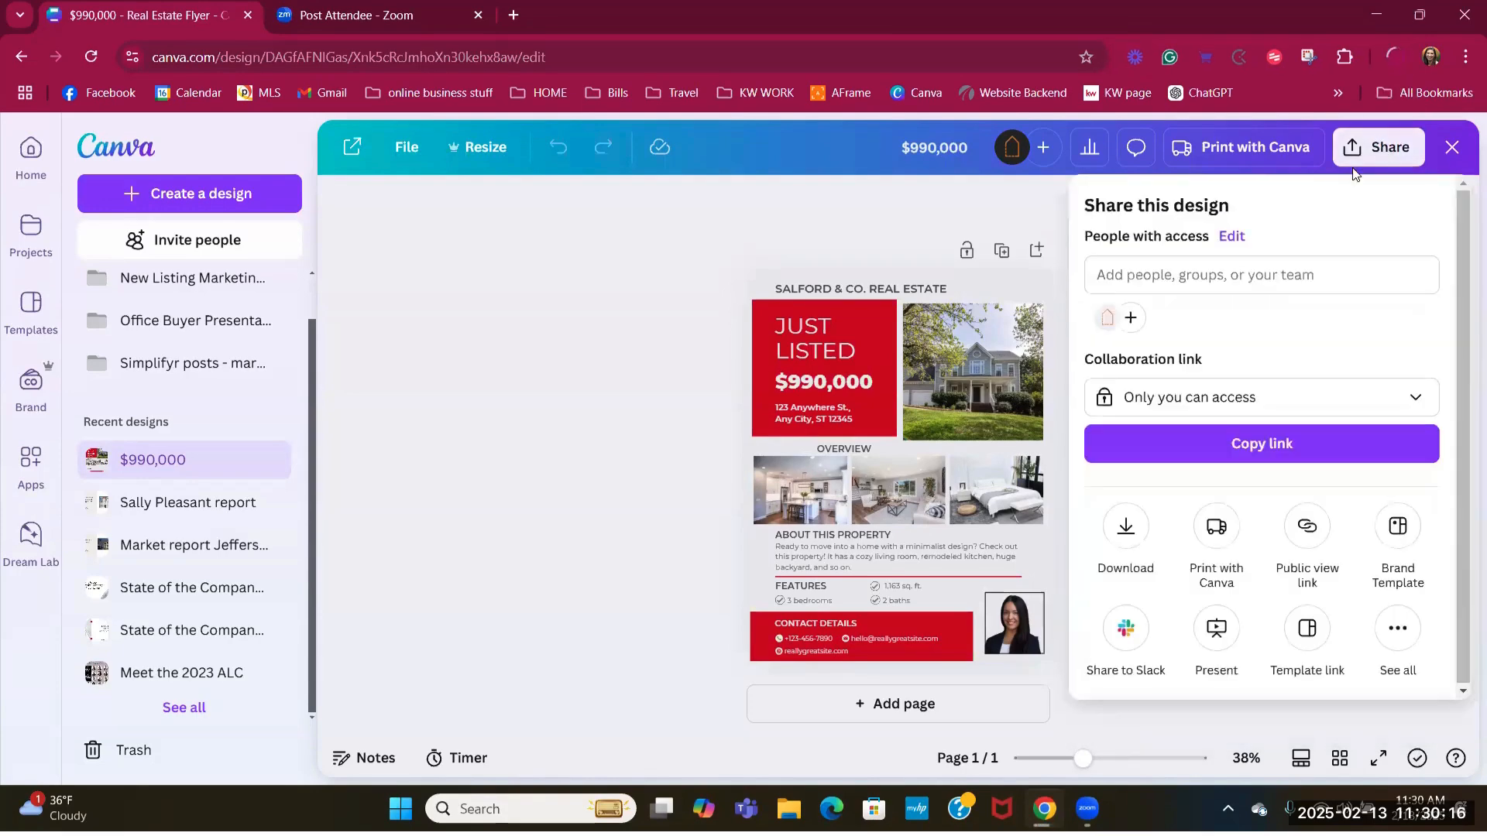
{"action": "left_click", "coordinate": [1306, 529]}
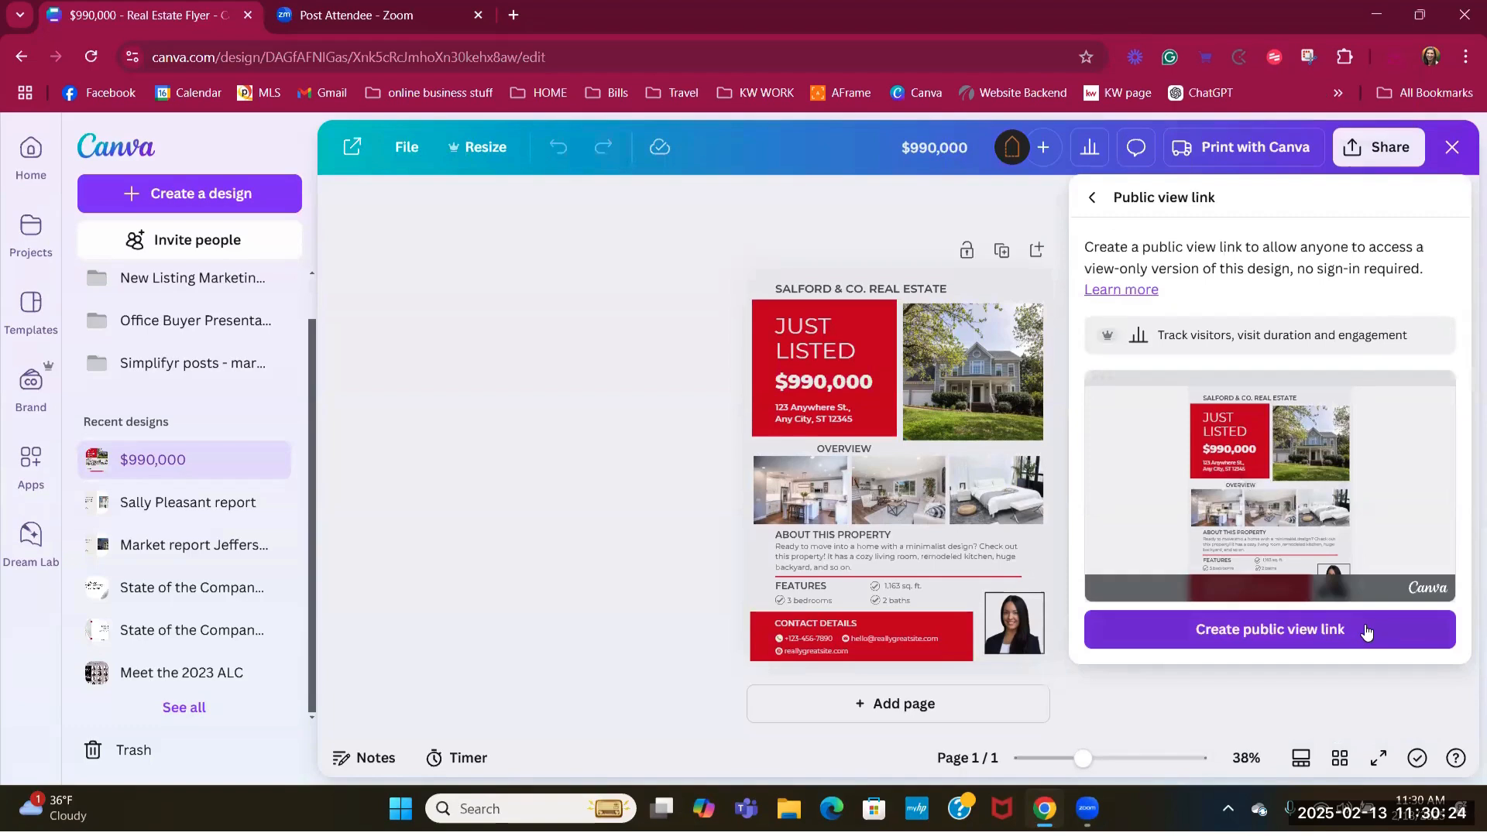
{"action": "left_click", "coordinate": [1336, 635]}
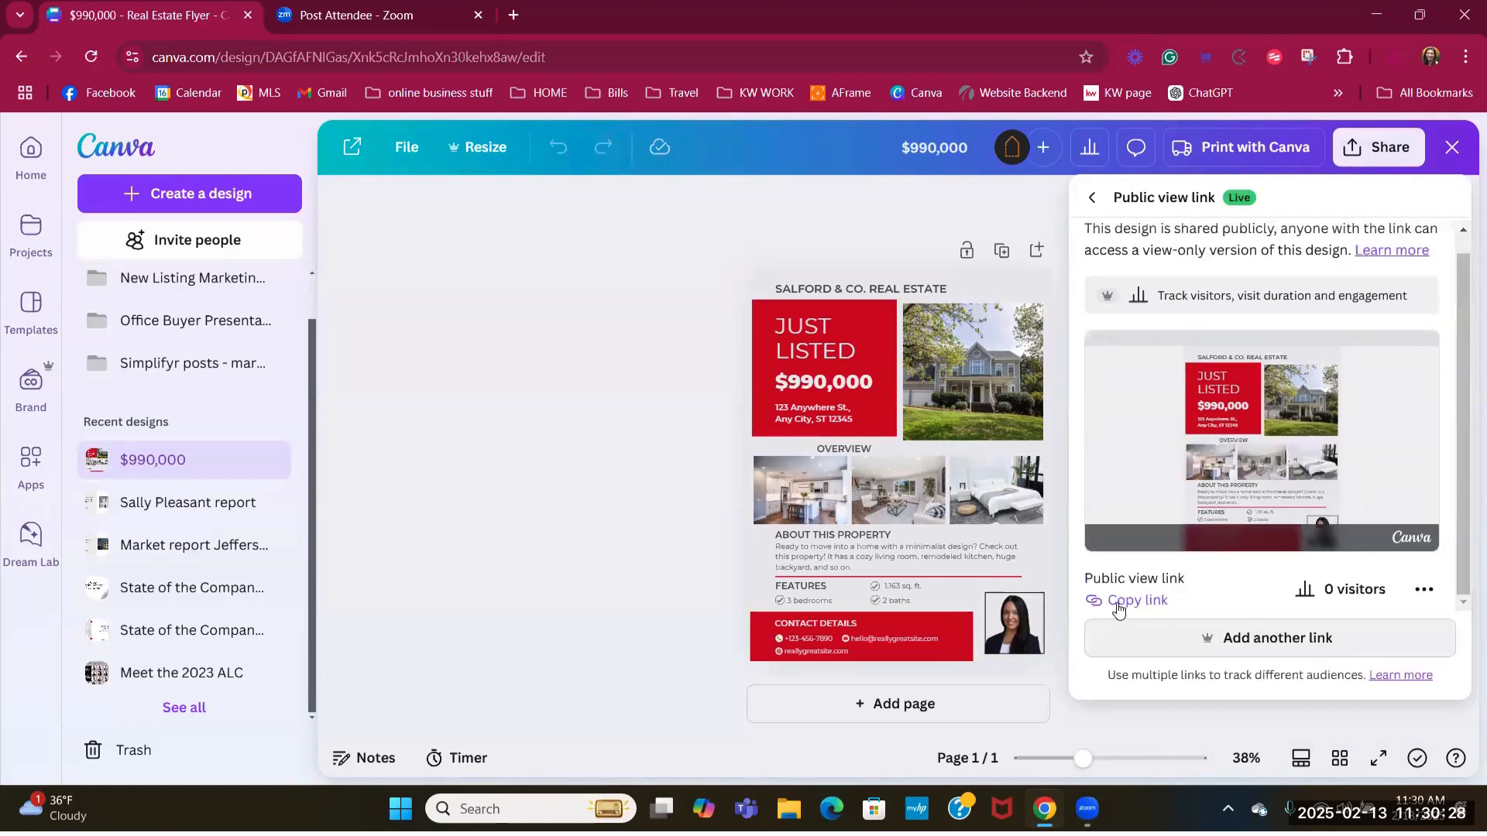
{"action": "left_click", "coordinate": [1120, 602]}
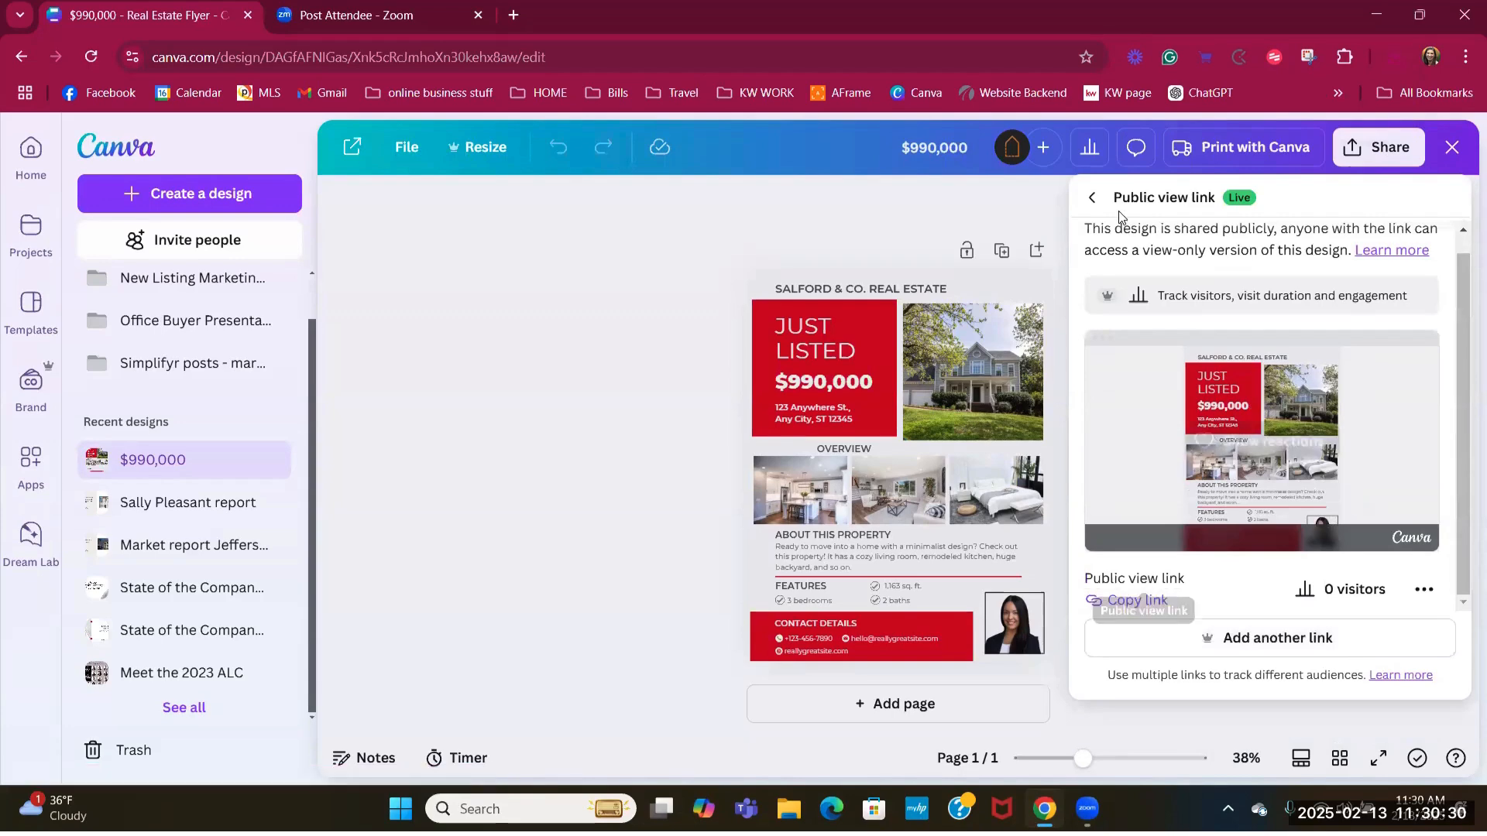
- Review the file types available for downloading the flyer and return to its sharing options
{"action": "left_click", "coordinate": [1097, 198]}
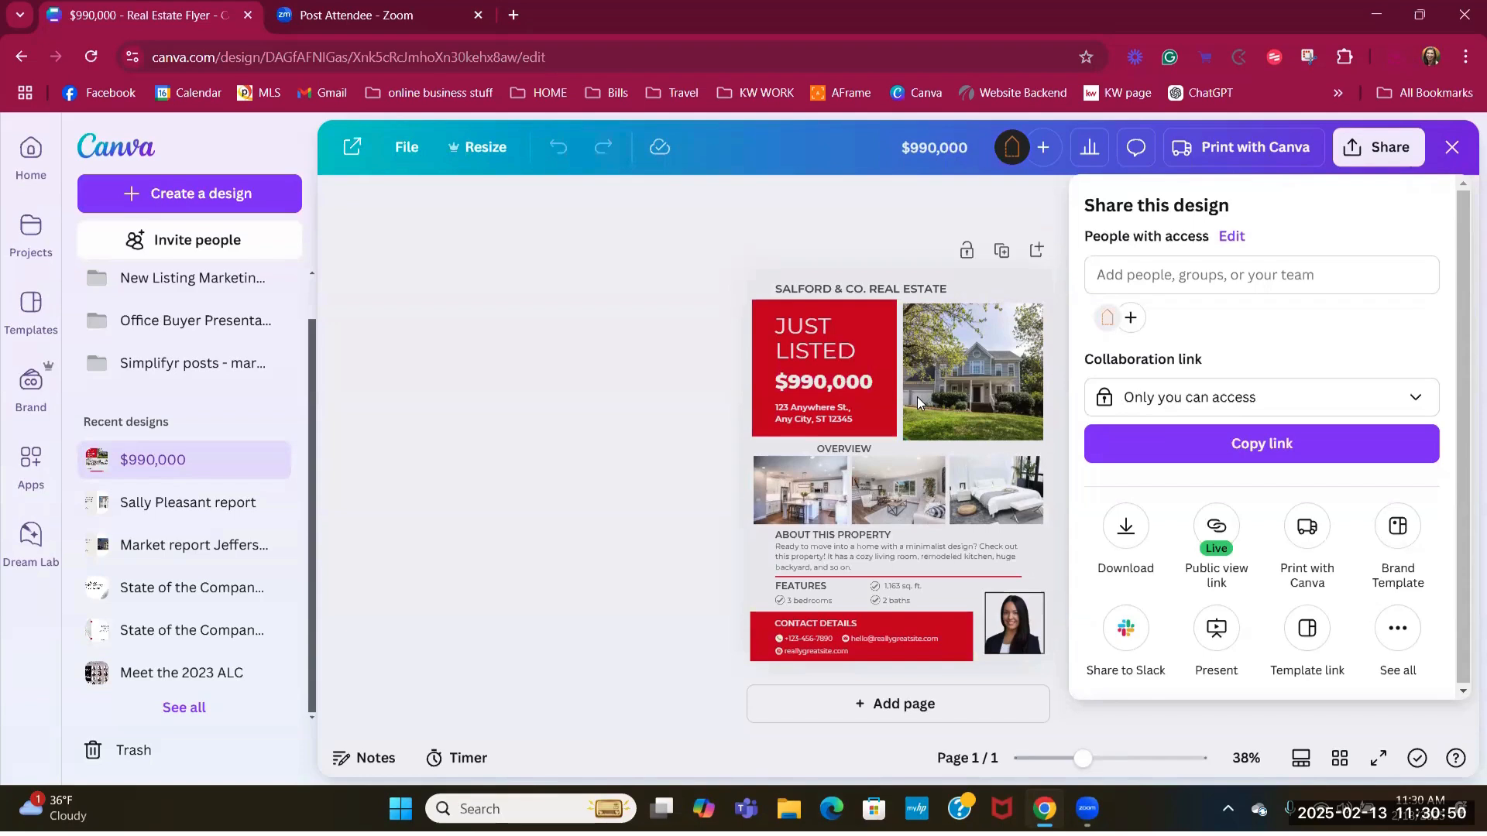
{"action": "left_click", "coordinate": [1133, 532]}
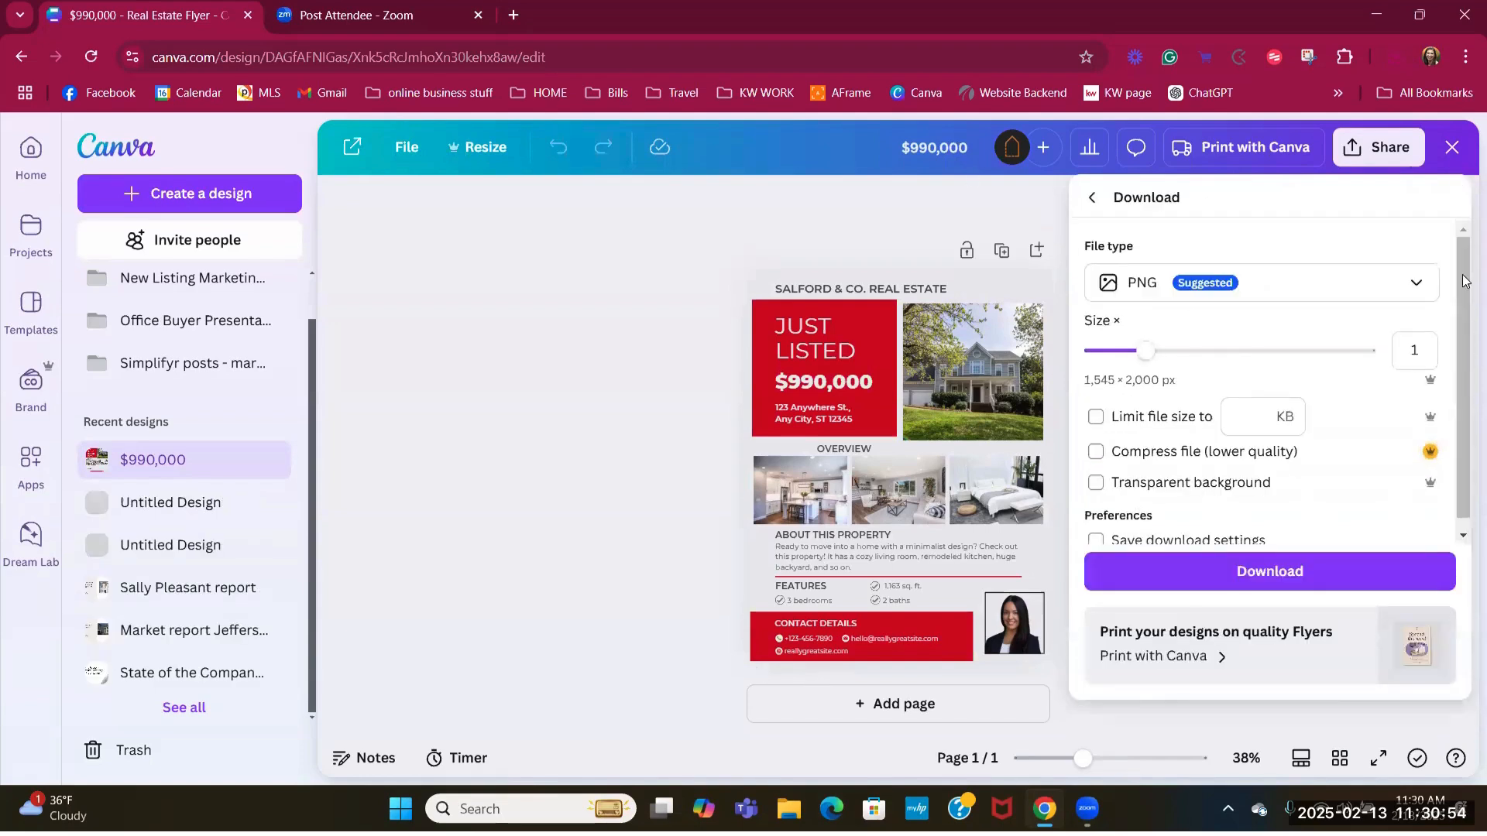
{"action": "left_click", "coordinate": [1392, 301]}
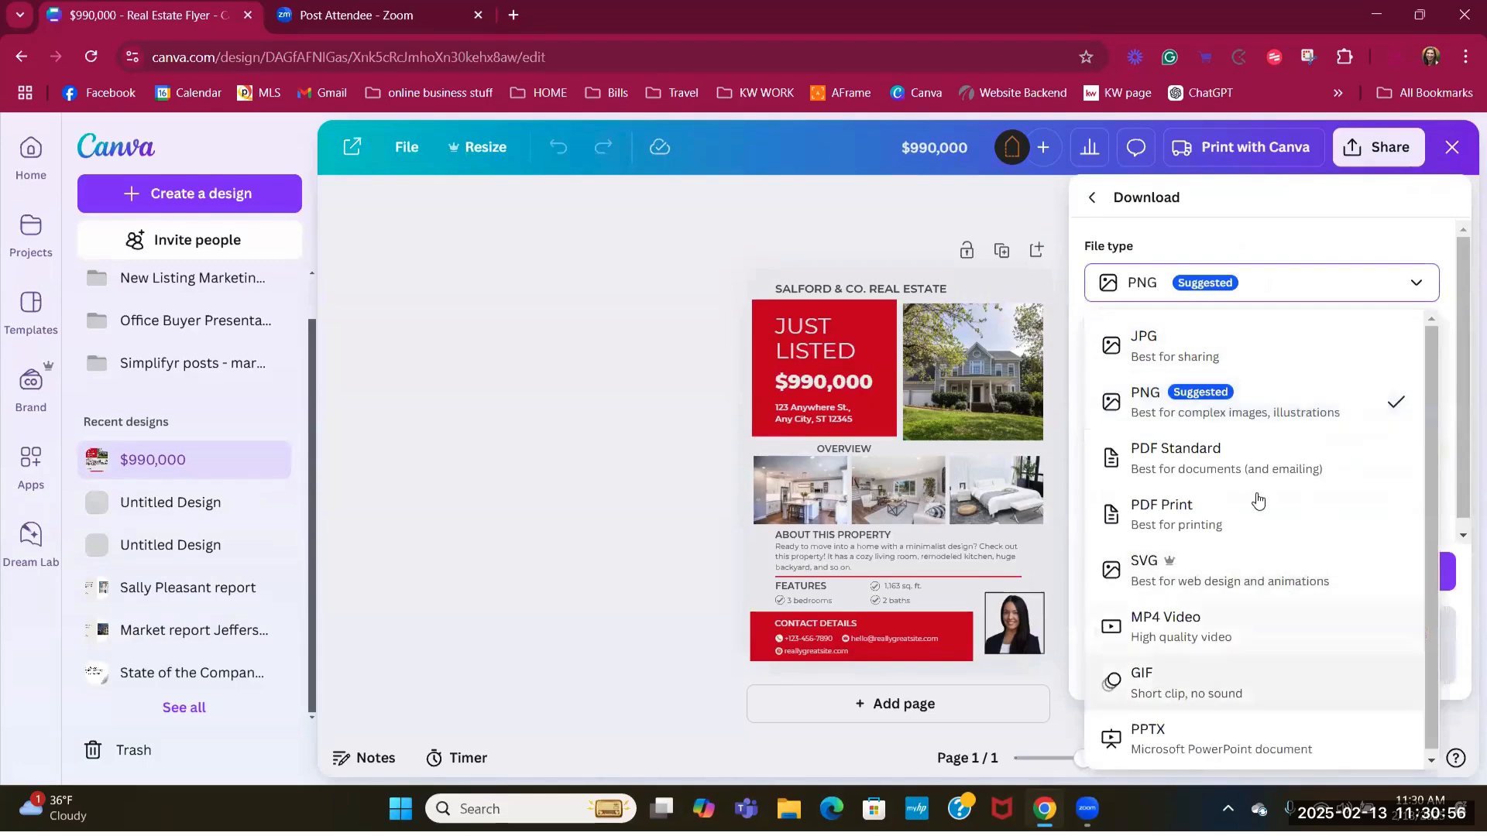
{"action": "left_click", "coordinate": [1100, 200]}
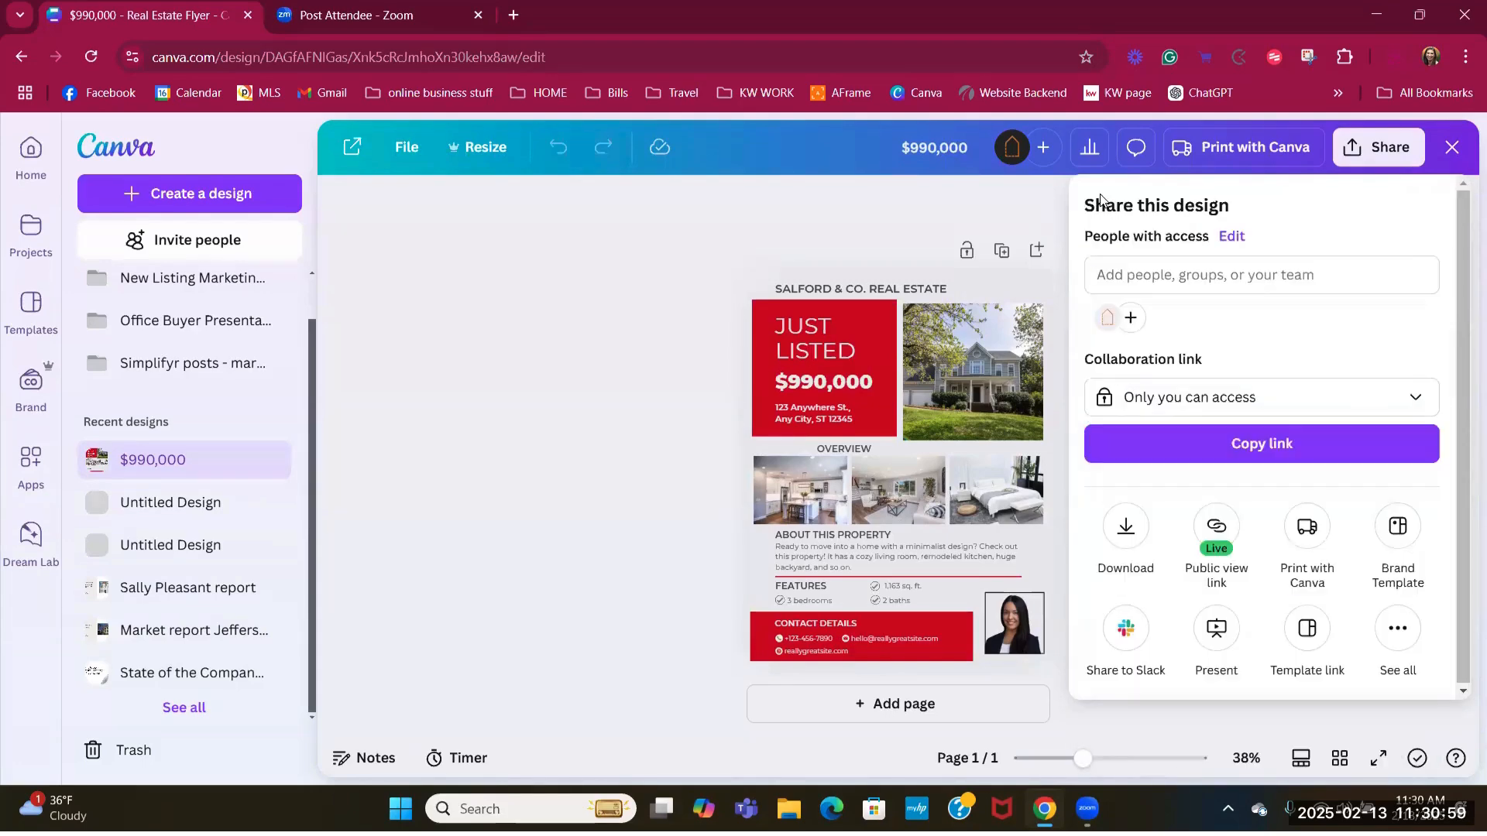
- Close the flyer and return to the recent designs on the home page
{"action": "left_click", "coordinate": [1455, 147]}
{"action": "left_click", "coordinate": [31, 151]}
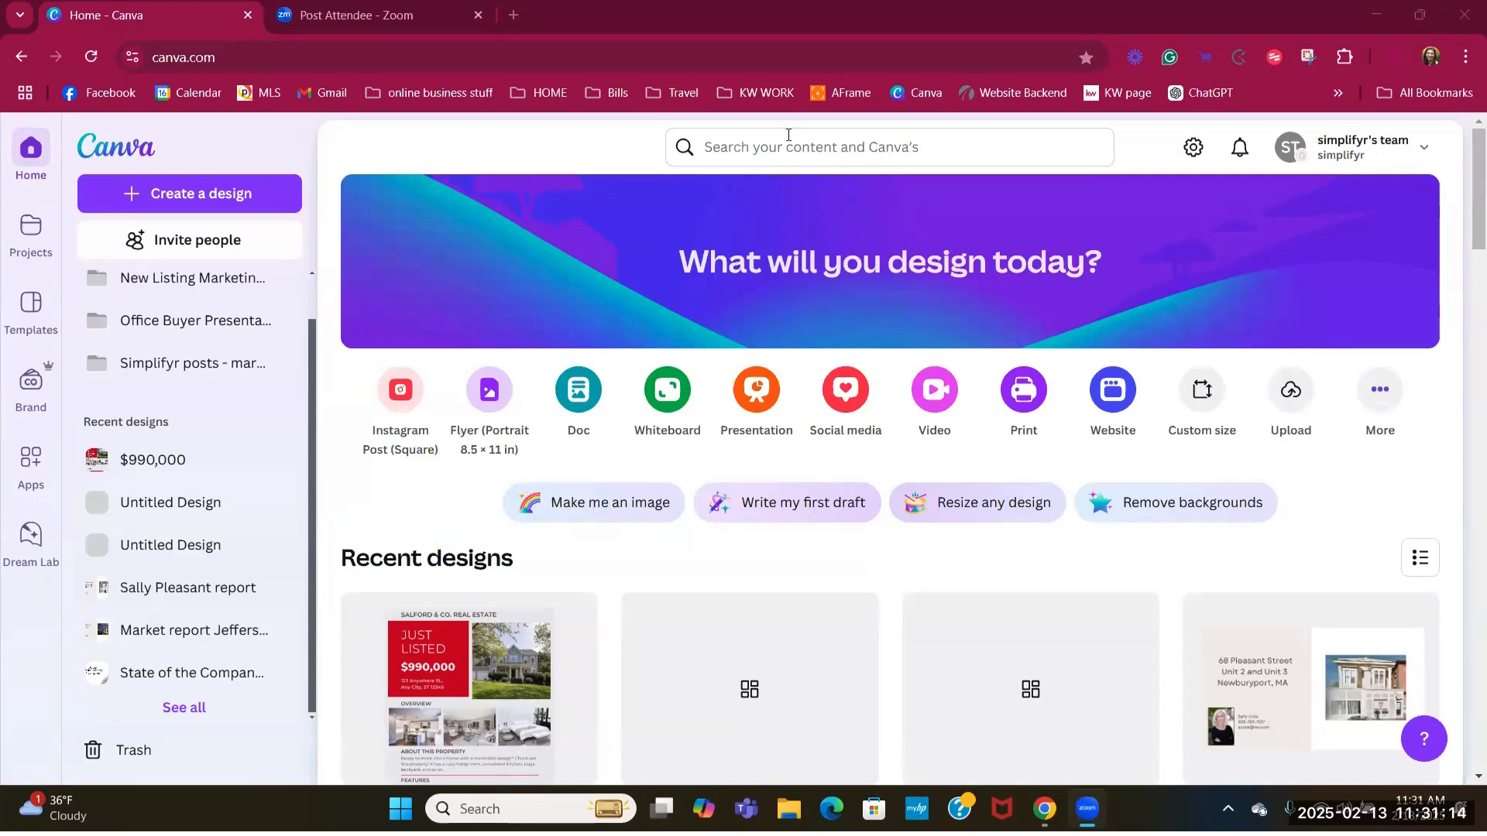
{"action": "scroll", "coordinate": [571, 232], "scroll_direction": "down", "scroll_amount": 2}
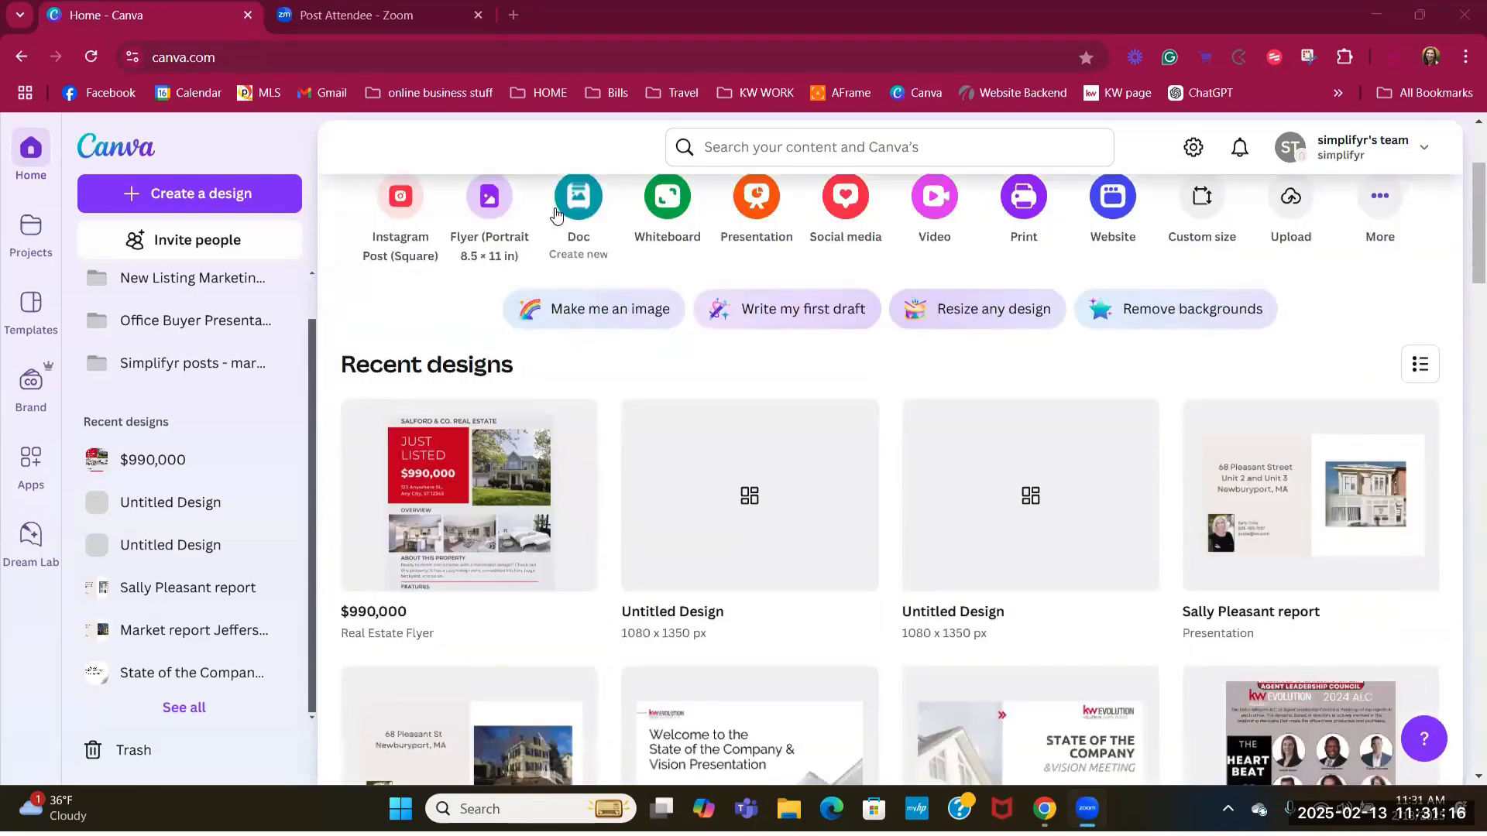